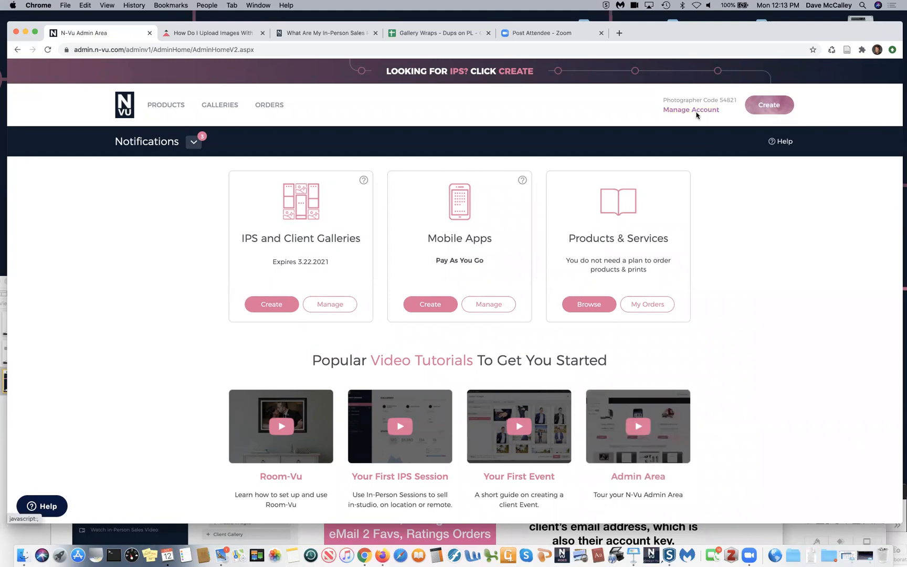
- View the Subdomain settings of the Default Brand under the account's Brands & Studio Info, close them and look over the brand list
left_click(697, 116)
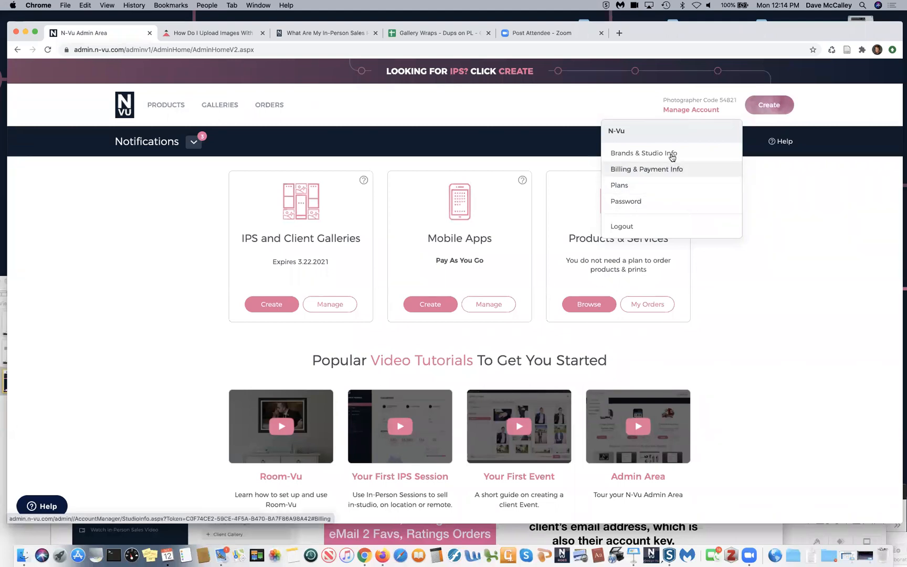
left_click(672, 156)
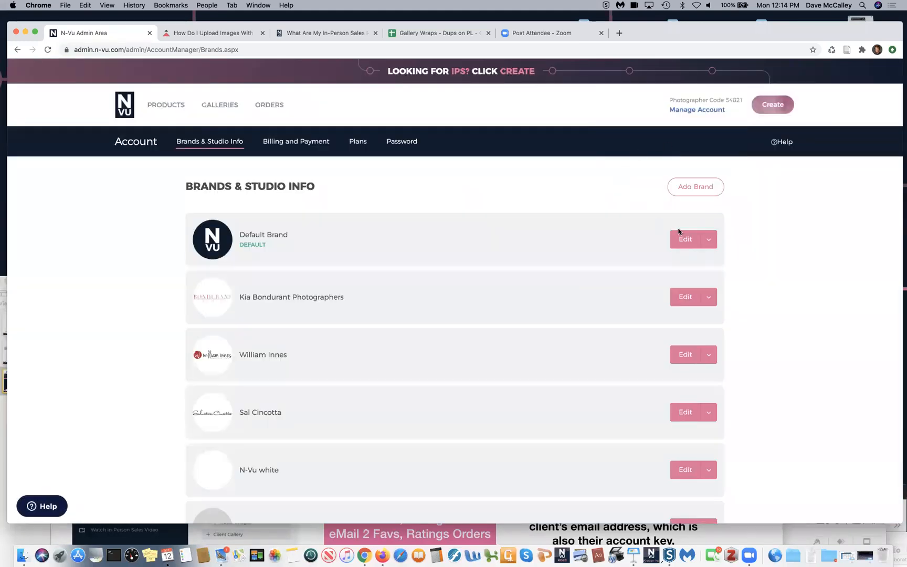
left_click(685, 240)
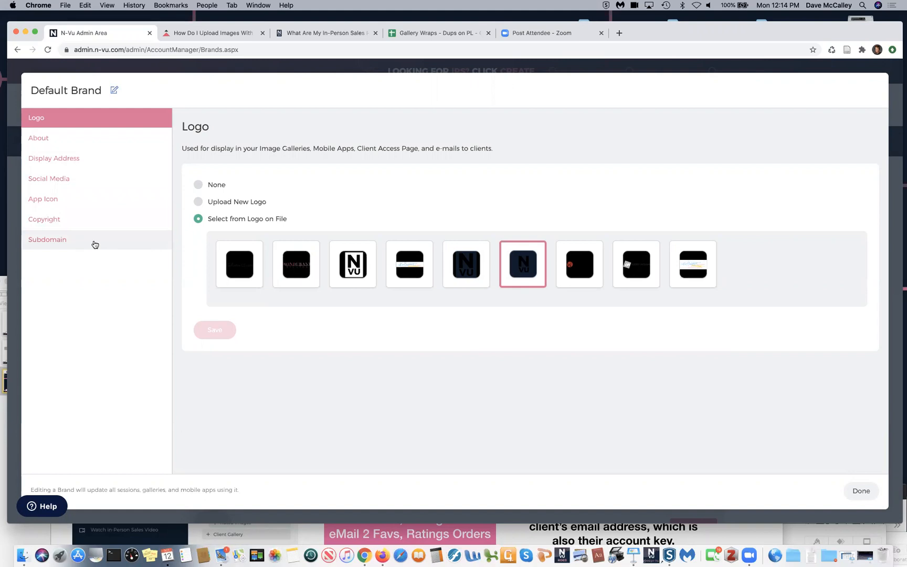
left_click(95, 242)
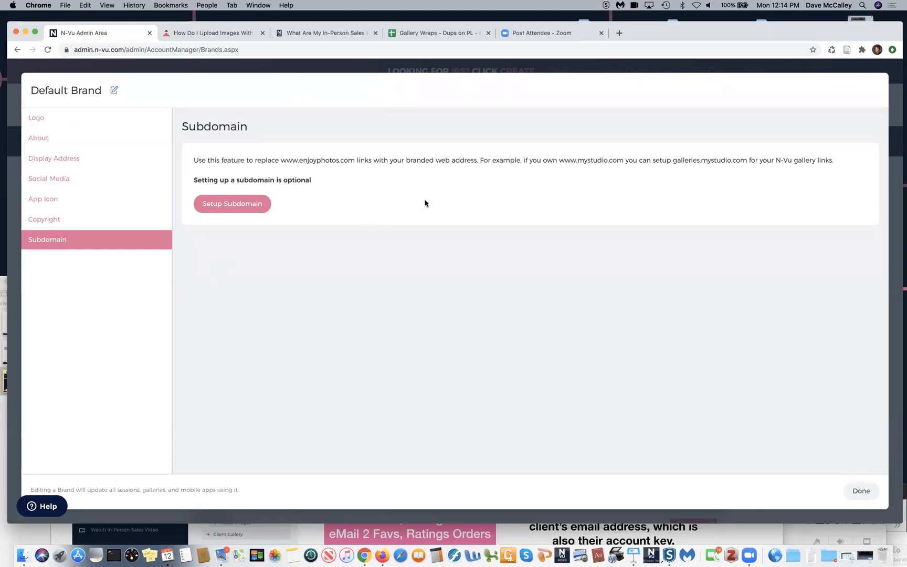
left_click(861, 491)
scroll(336, 231, "down", 2)
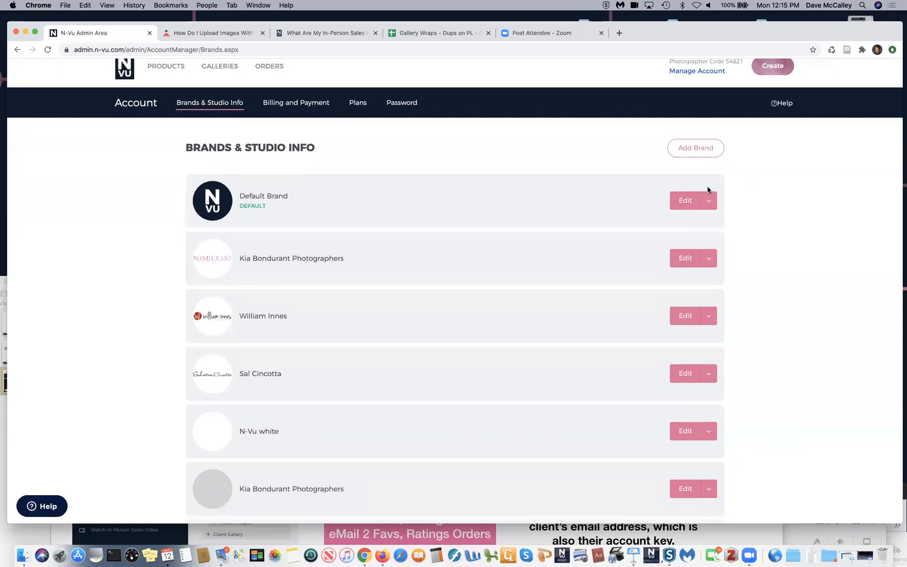
scroll(707, 190, "up", 2)
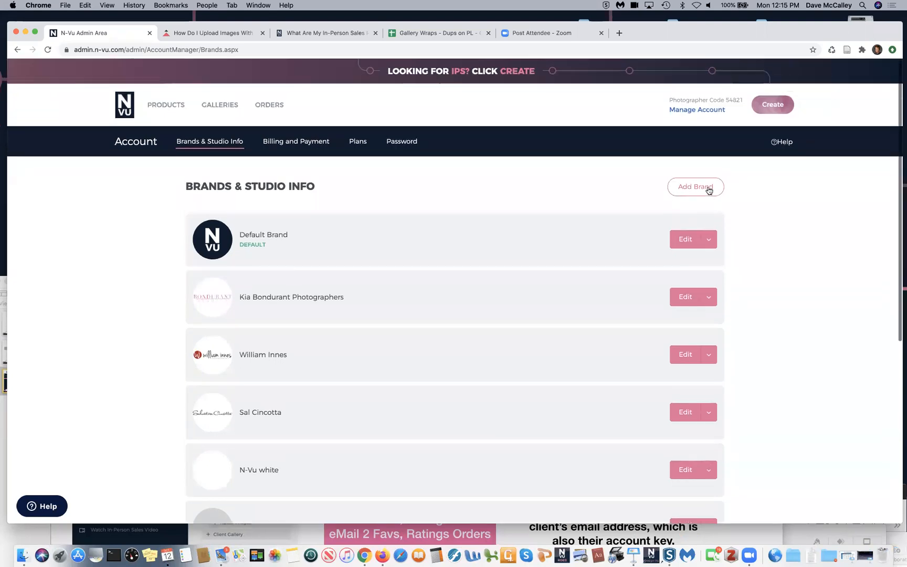
- View the available product coupons and special offers
left_click(154, 107)
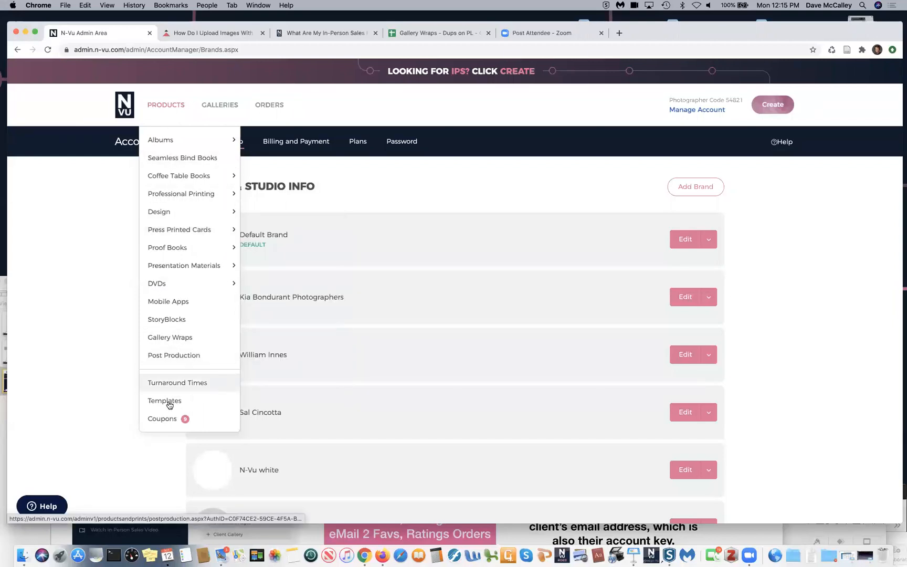
left_click(170, 421)
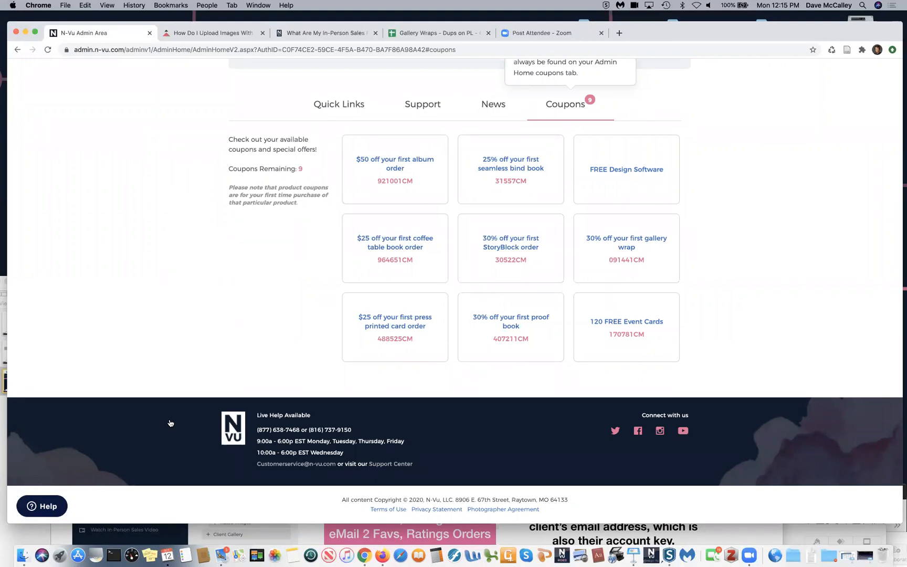
scroll(170, 423, "up", 10)
- Open the Gallery Manager and browse the galleries in the Weddings2 and Home collections
mouse_move(166, 103)
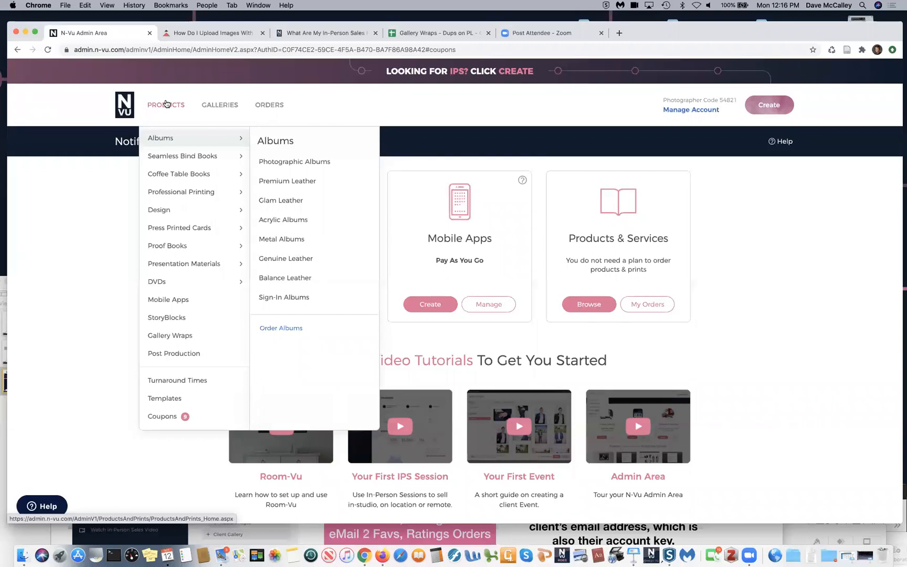
mouse_move(209, 106)
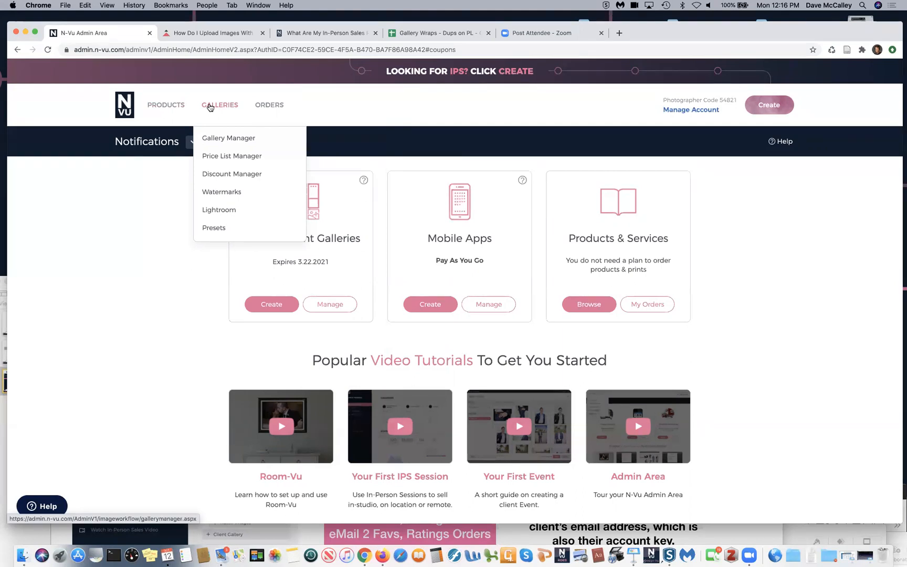
left_click(216, 137)
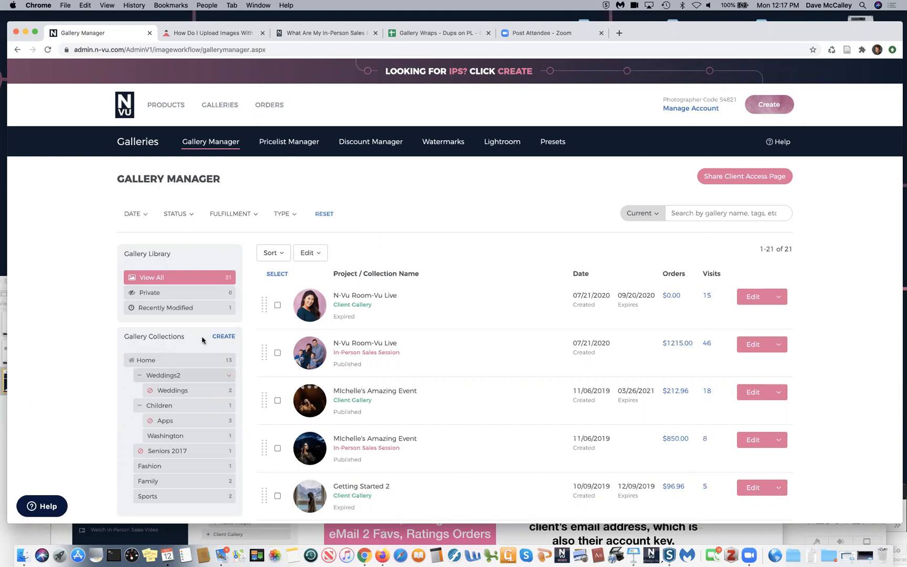
mouse_move(264, 307)
left_mouse_down()
mouse_move(260, 324)
mouse_move(170, 339)
mouse_move(173, 398)
mouse_move(242, 310)
mouse_move(269, 309)
left_mouse_up()
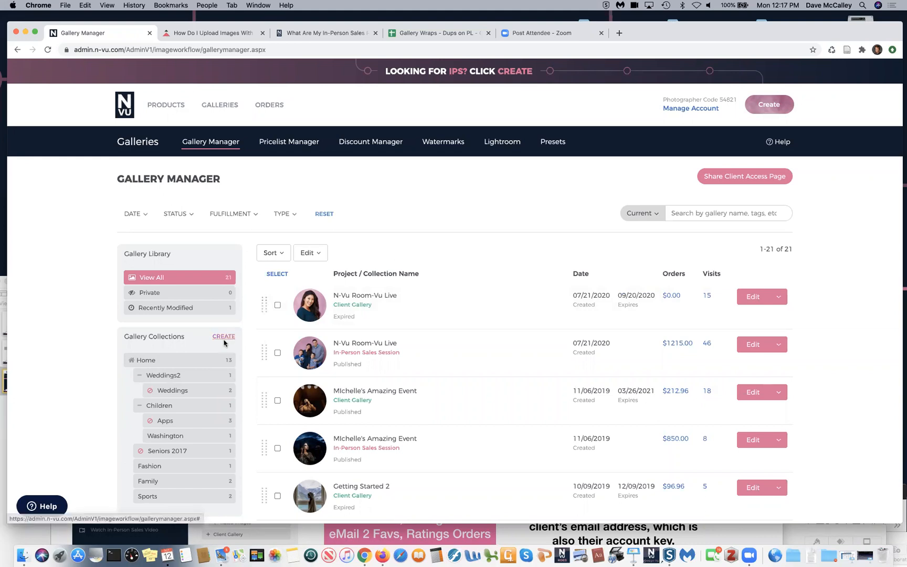
mouse_move(193, 390)
left_mouse_down()
mouse_move(192, 374)
mouse_move(179, 403)
mouse_move(185, 377)
left_mouse_up()
left_click(180, 394)
left_click(187, 378)
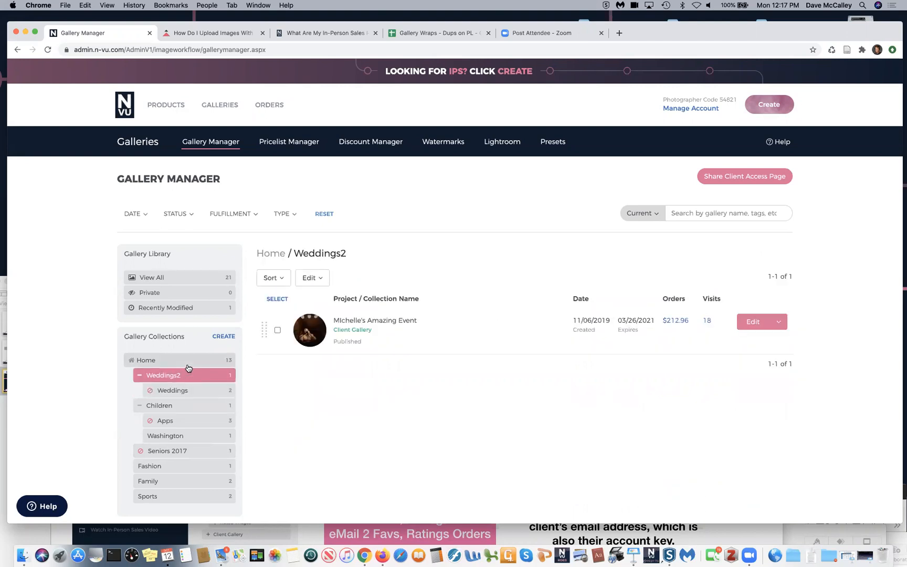
left_click(186, 361)
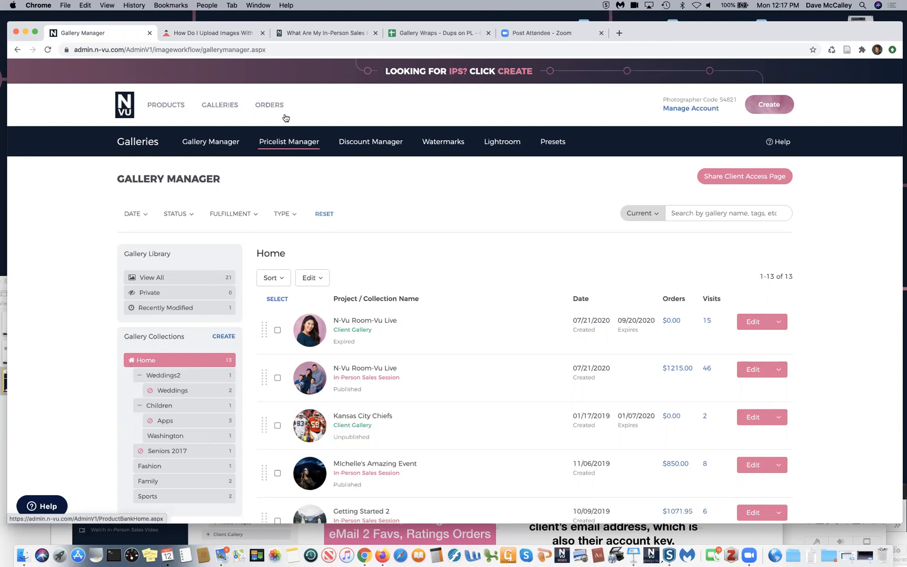
- View the orders Summary and open the full order Activity list
mouse_move(273, 108)
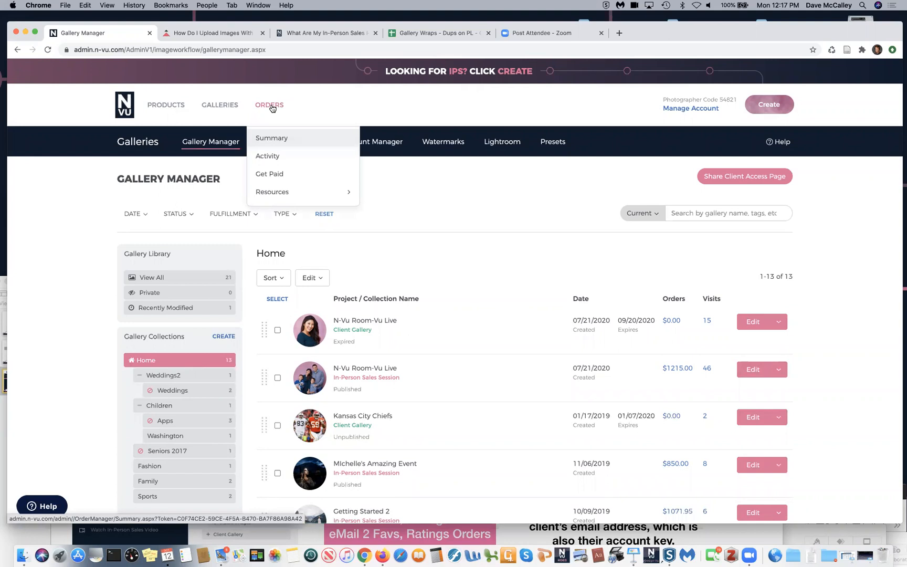
left_click(266, 138)
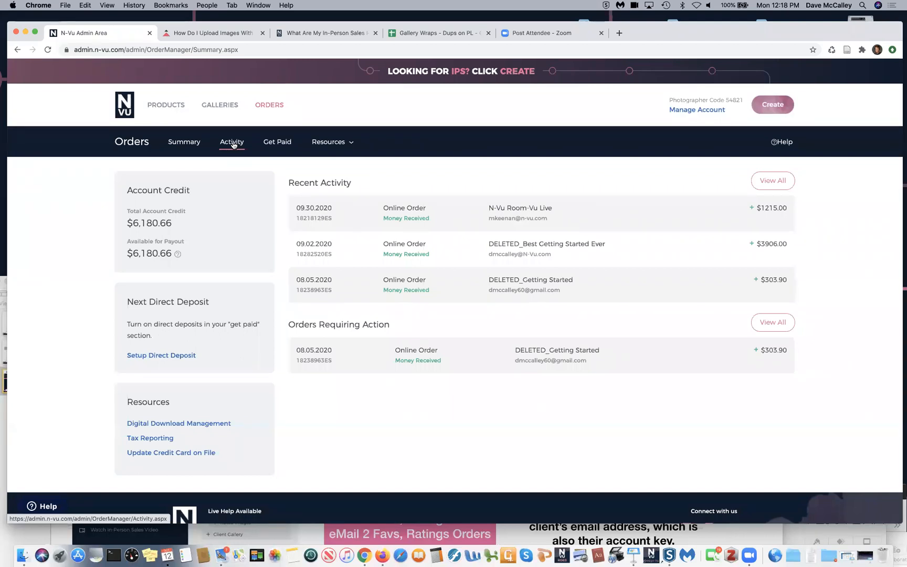
left_click(234, 145)
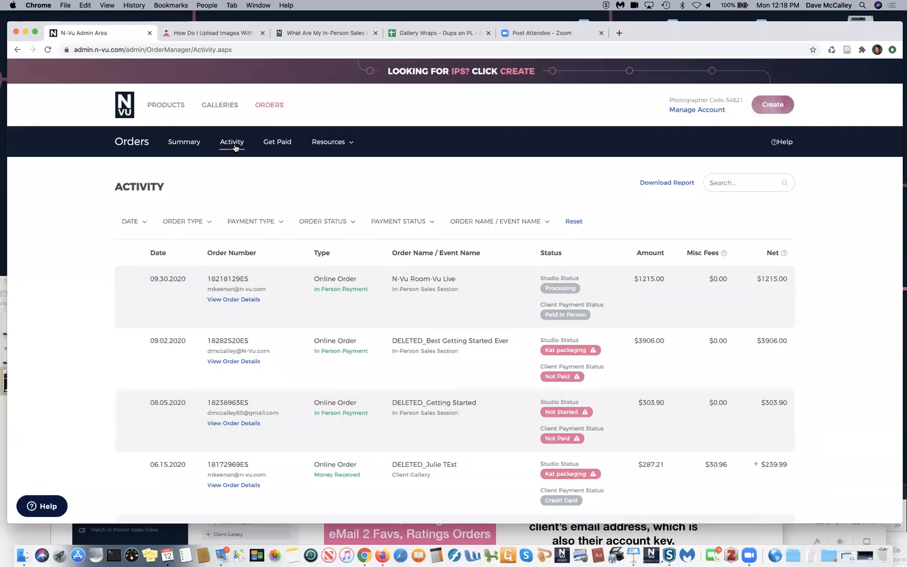
- Filter the order activity to show only orders requiring action, turn that filter off and reset all filters
left_click(279, 223)
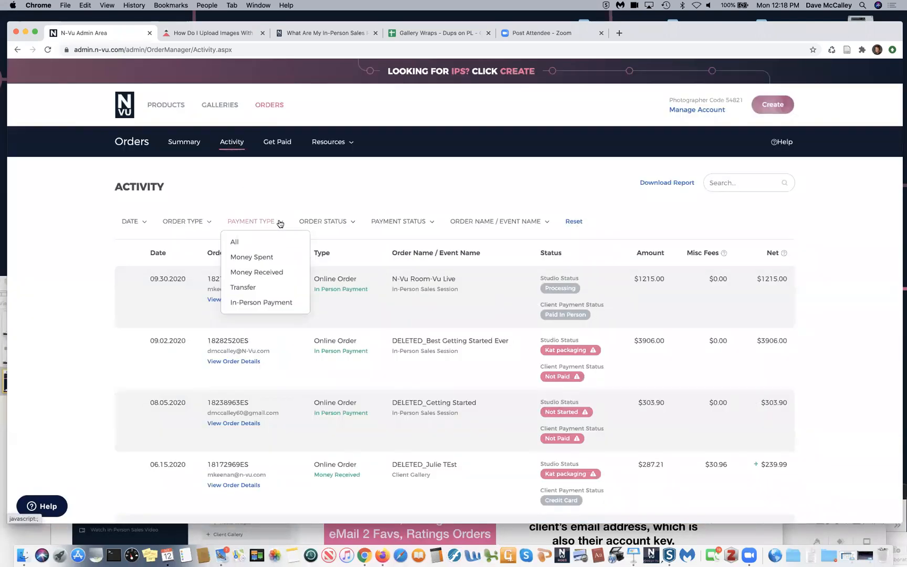
left_click(352, 226)
left_click(354, 253)
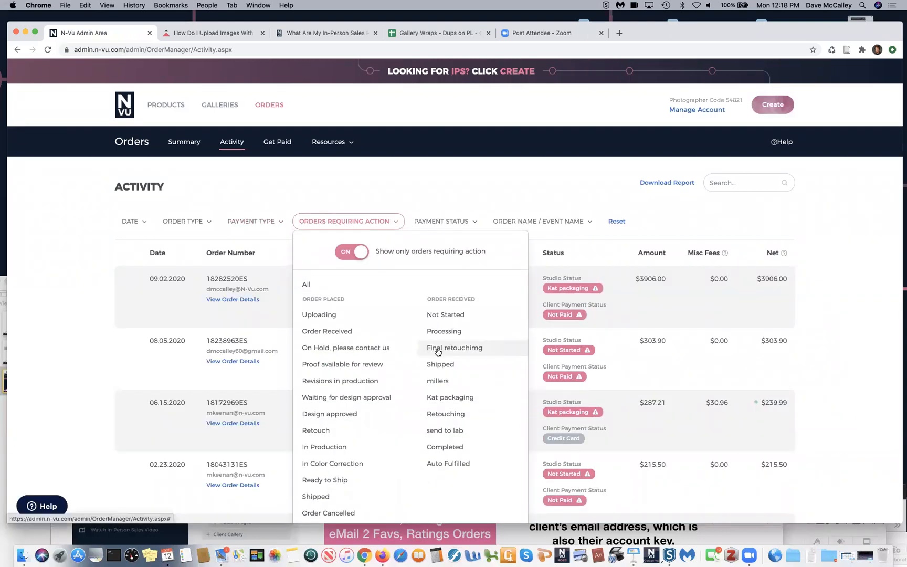
left_click(345, 250)
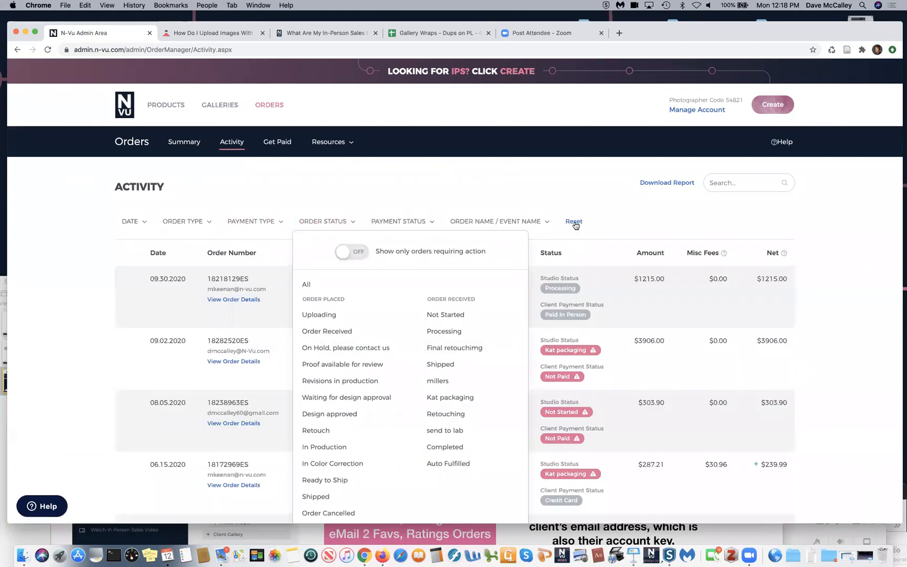
left_click(574, 223)
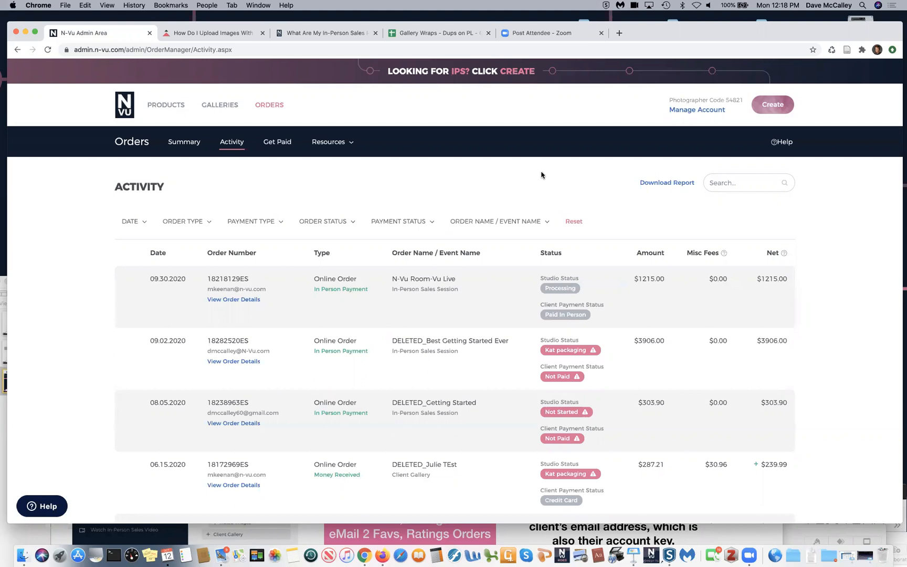
- Start a new In-Person Sales Session and name the event "Getting Started Oct 20"
left_click(776, 105)
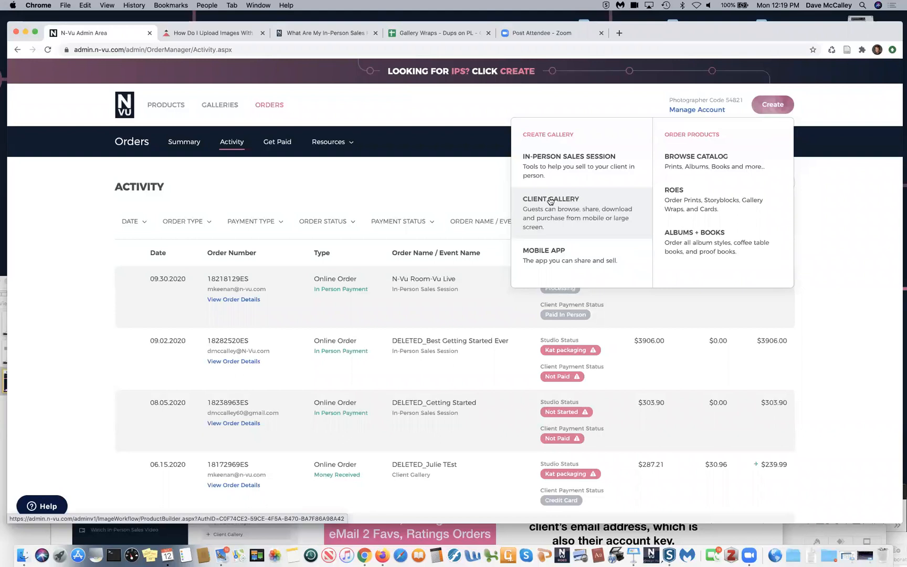
left_click(554, 161)
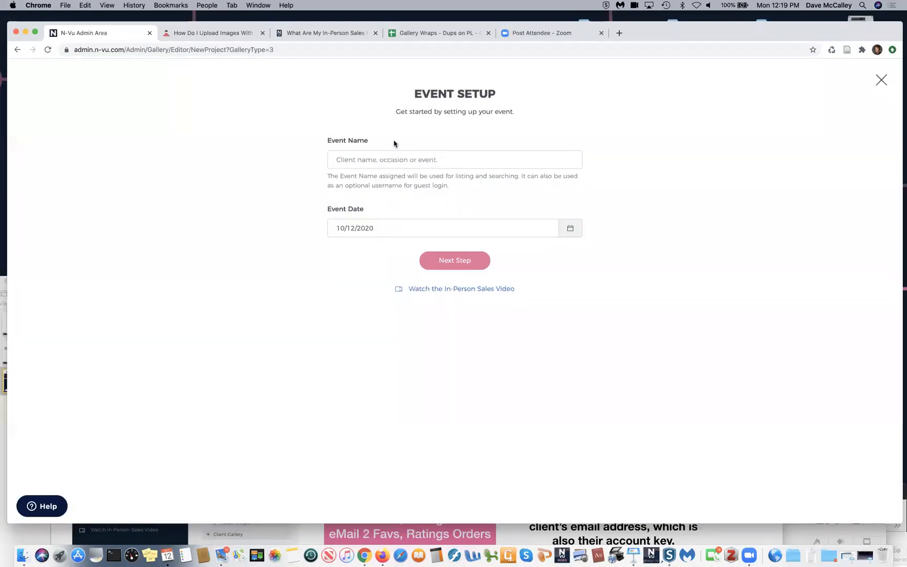
left_click(372, 158)
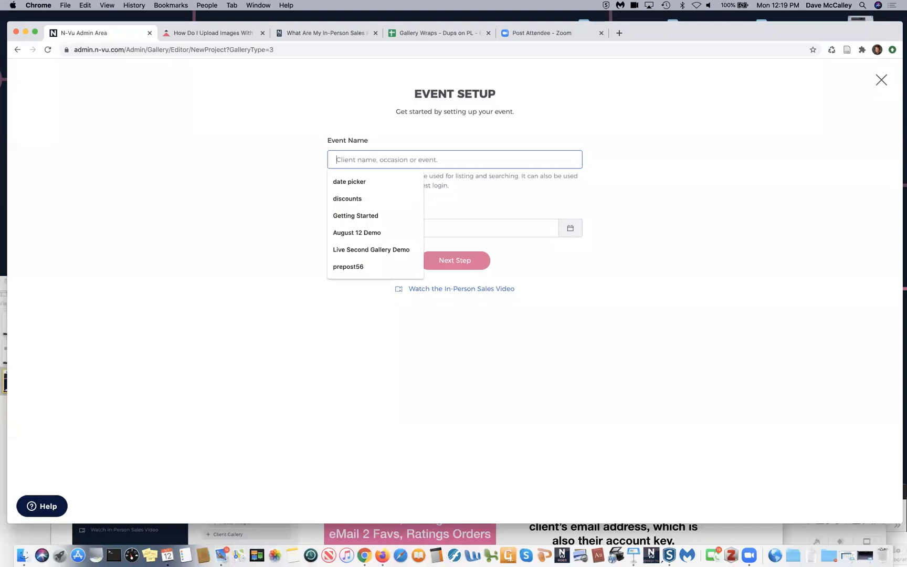
type("Getting St")
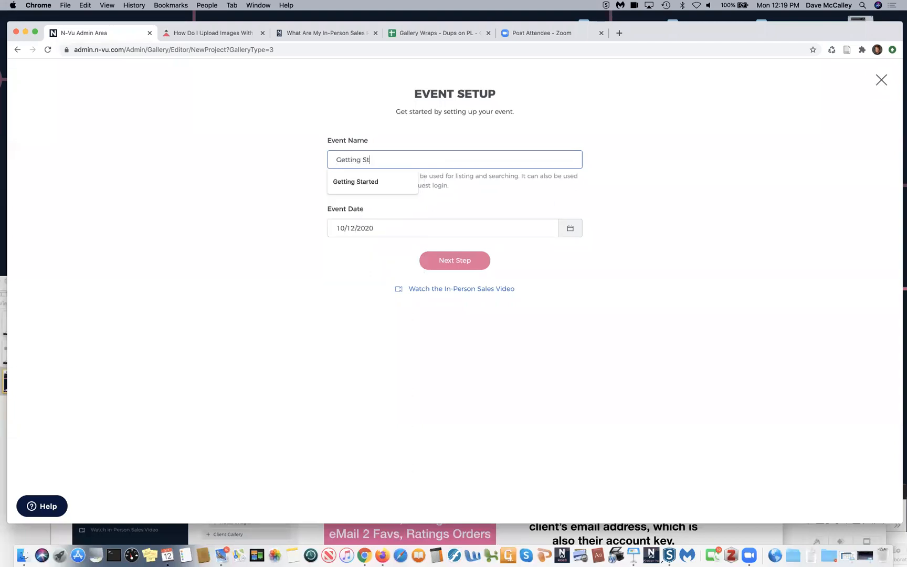
type("arted Oct")
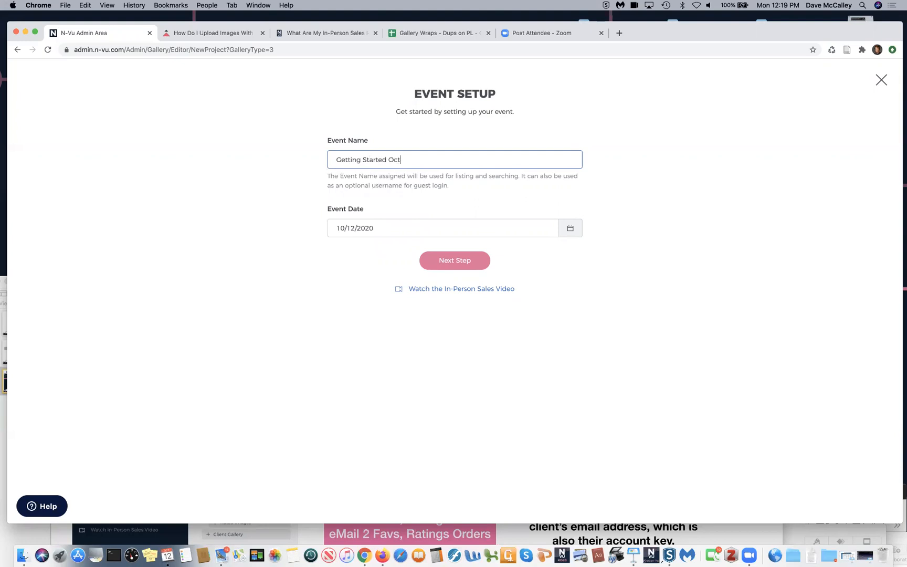
type(" 20")
- View the help widget's top suggestions for the event setup and close it
left_click(45, 506)
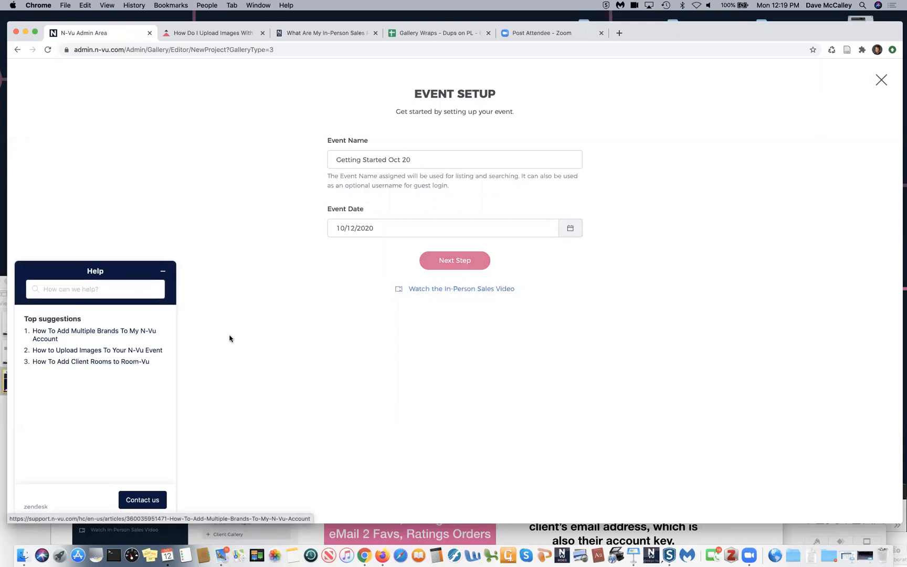
left_click(162, 272)
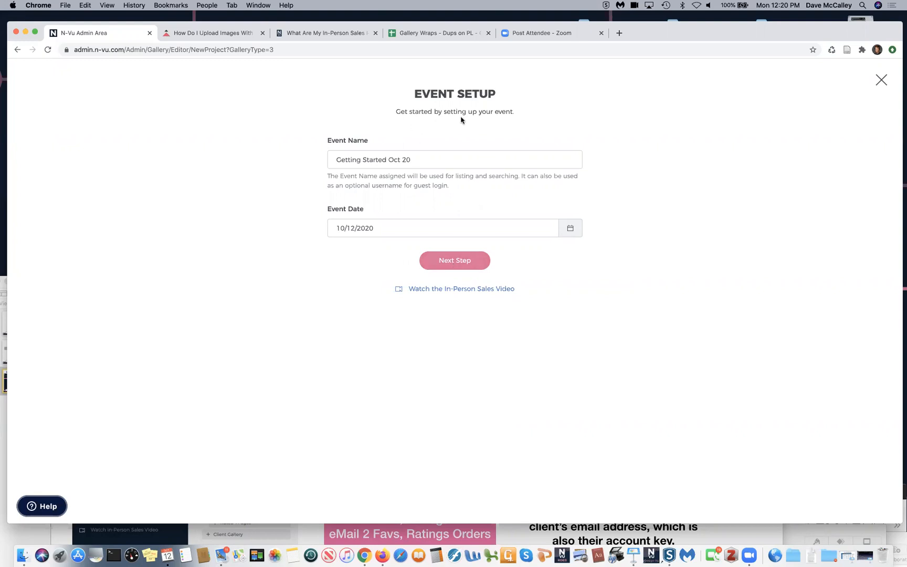
- Confirm the event setup and choose to upload images at Original Resolution
left_click(443, 259)
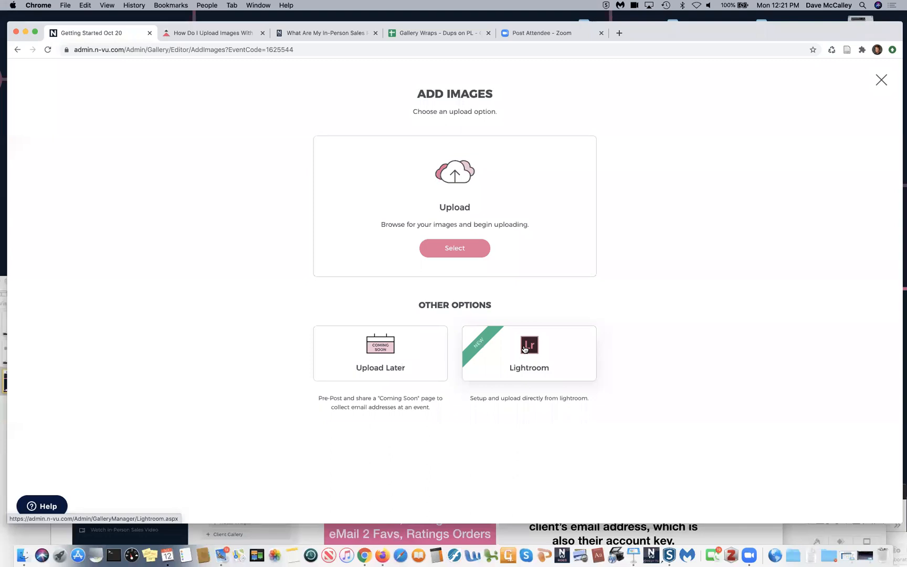
left_click(451, 253)
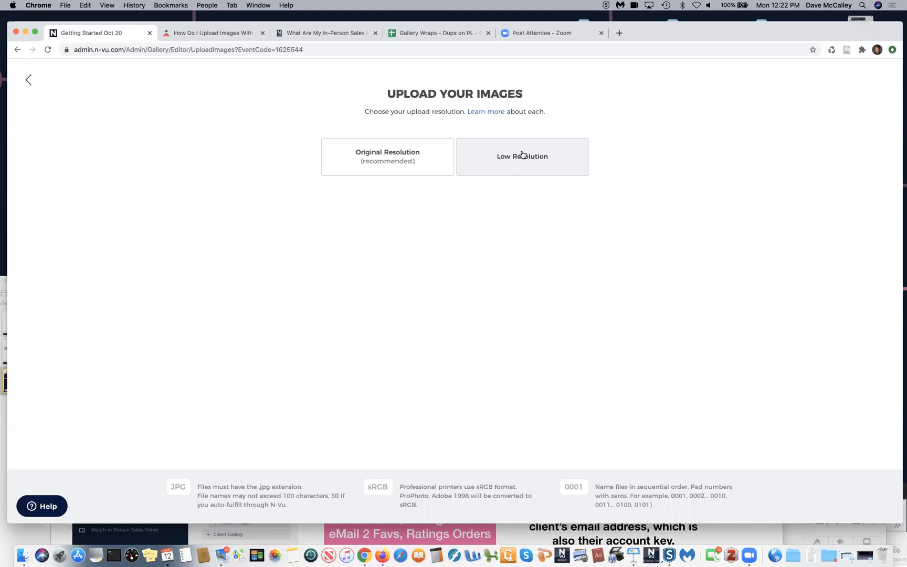
left_click(402, 158)
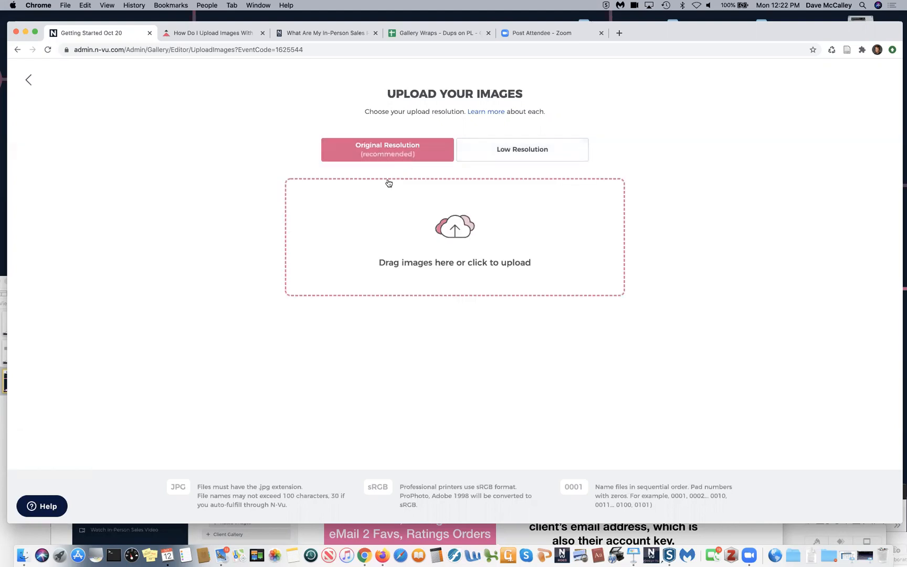
- Start choosing images to upload and browse to the "_ Tradehow Images" folder on the Desktop
left_click(457, 227)
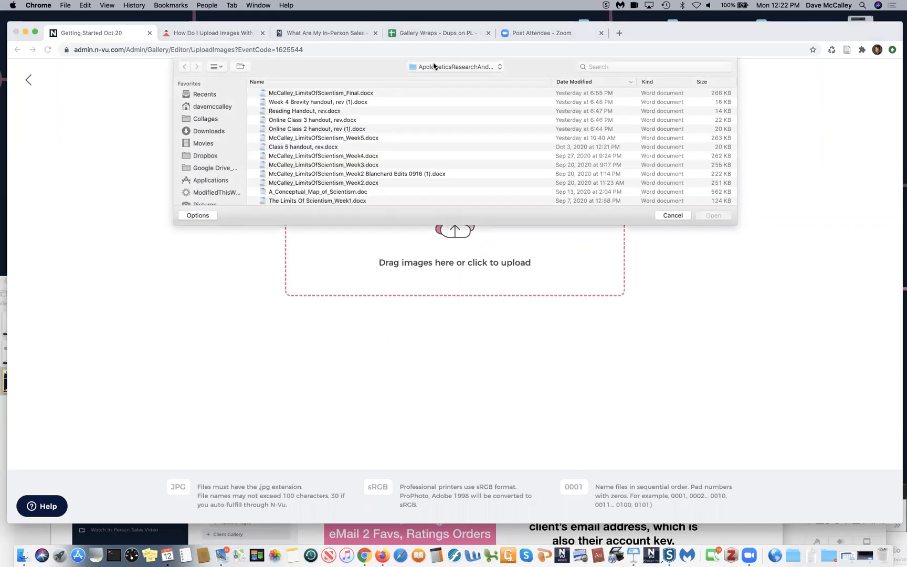
left_click(434, 67)
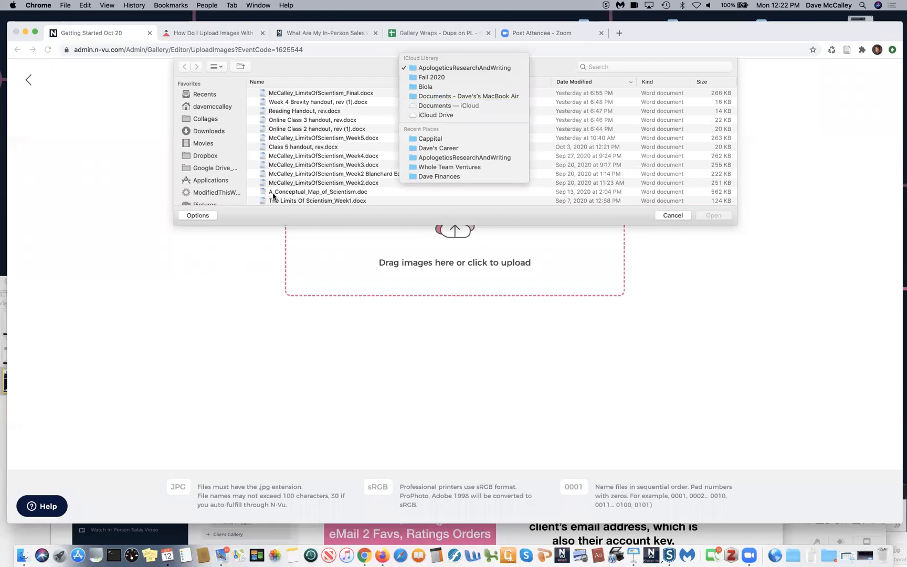
left_click(207, 184)
scroll(205, 158, "down", 6)
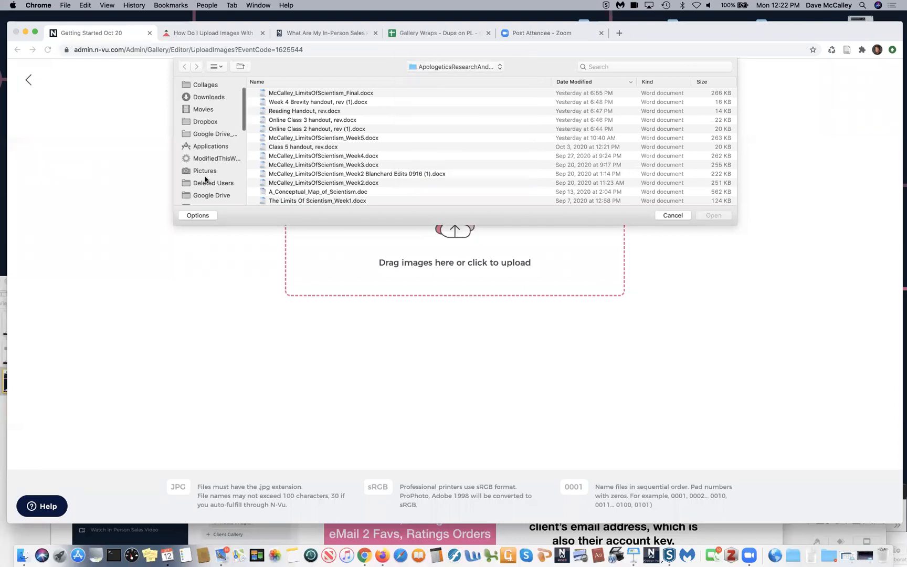
left_click(199, 147)
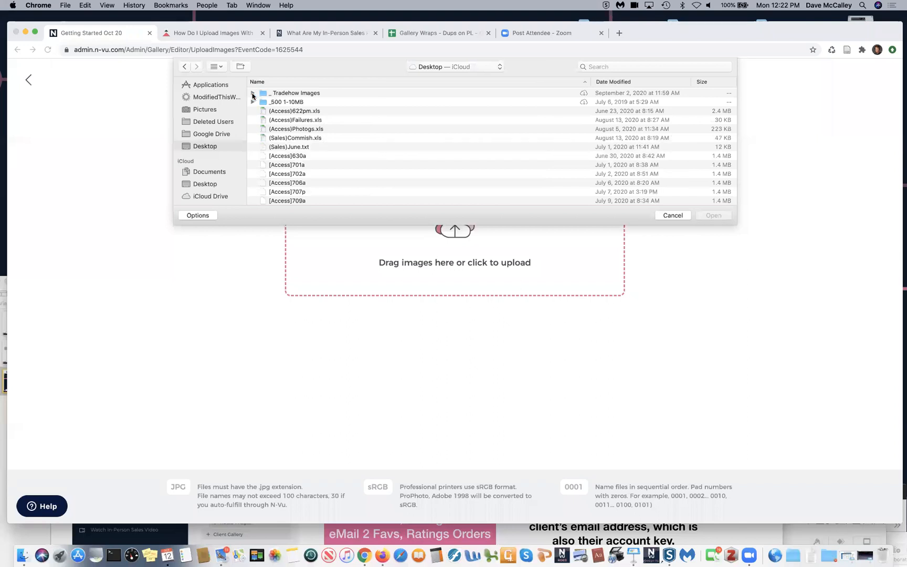
left_click(260, 93)
double_click(261, 95)
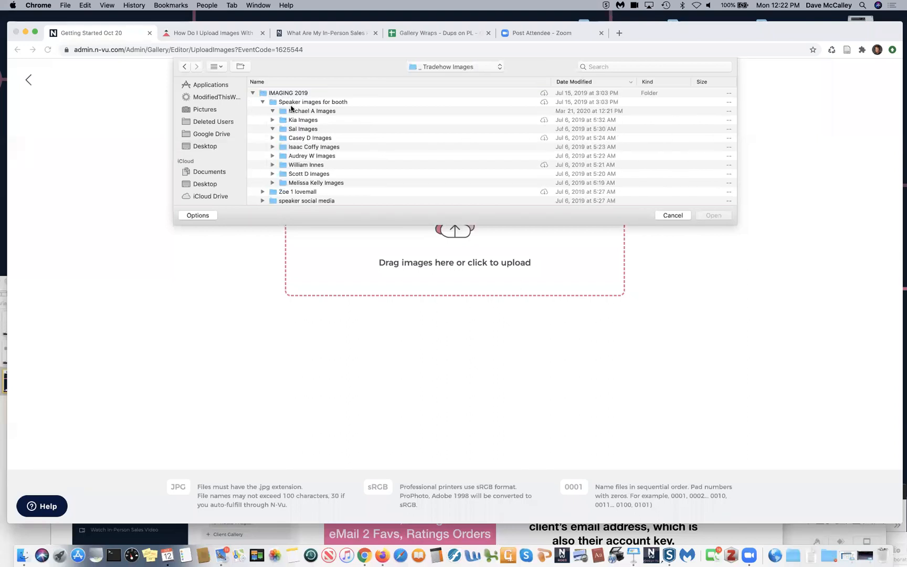
- Select all the JPEG images in the wedding subfolder and upload them to the event
scroll(346, 118, "down", 2)
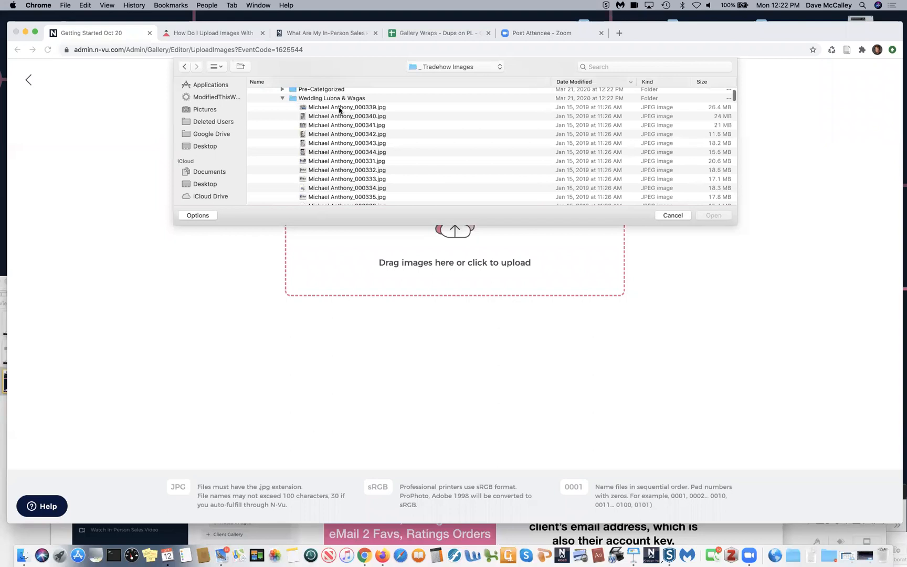
left_click(342, 108)
scroll(337, 126, "down", 10)
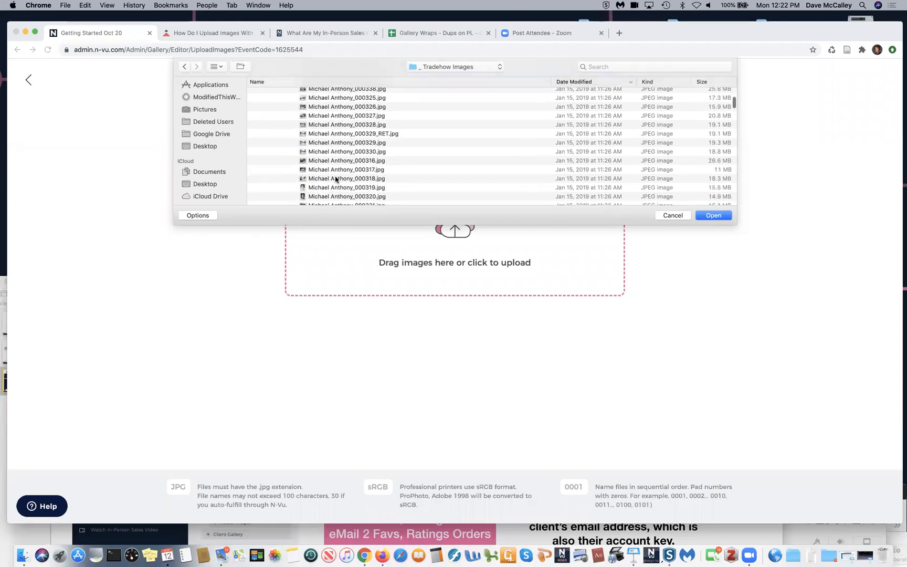
key("super+a")
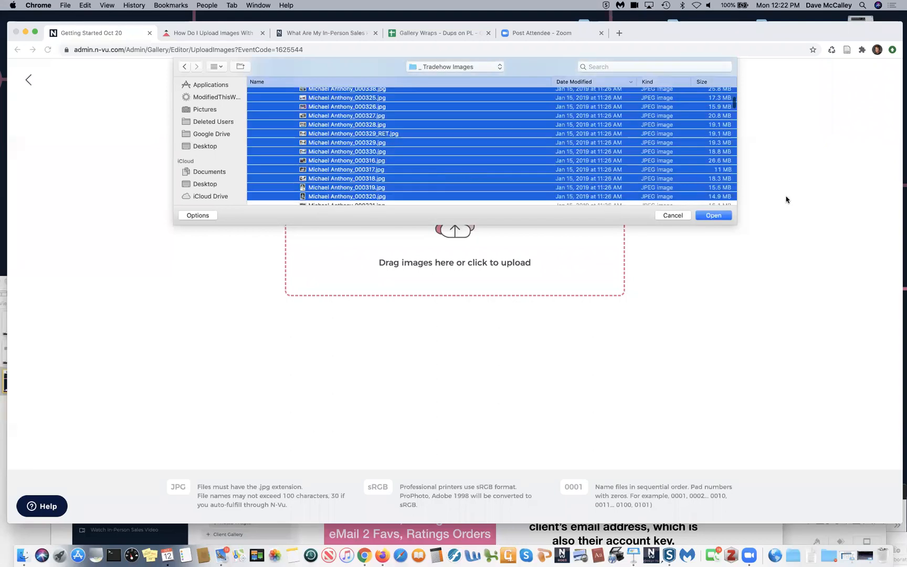
left_click(718, 217)
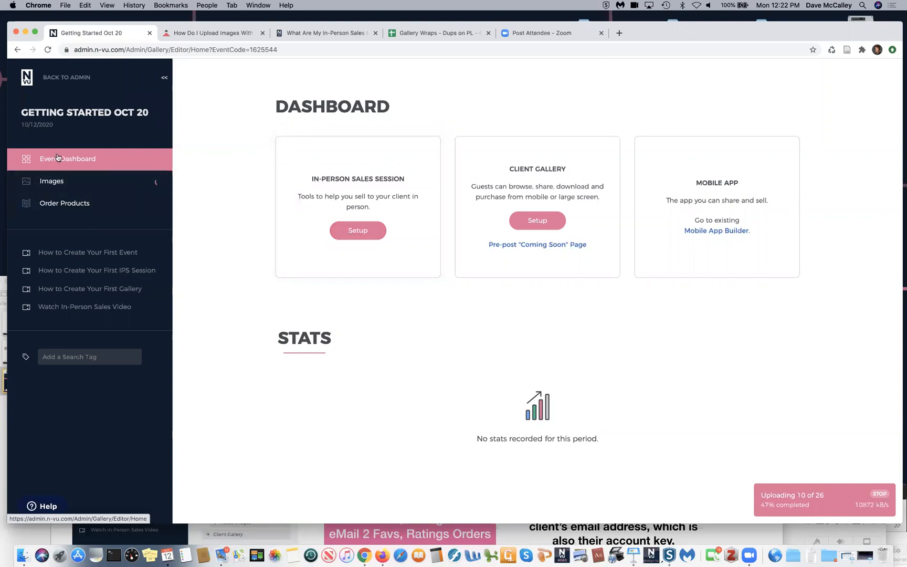
- View the event's Images page and look through the thumbnails while the upload runs
left_click(55, 181)
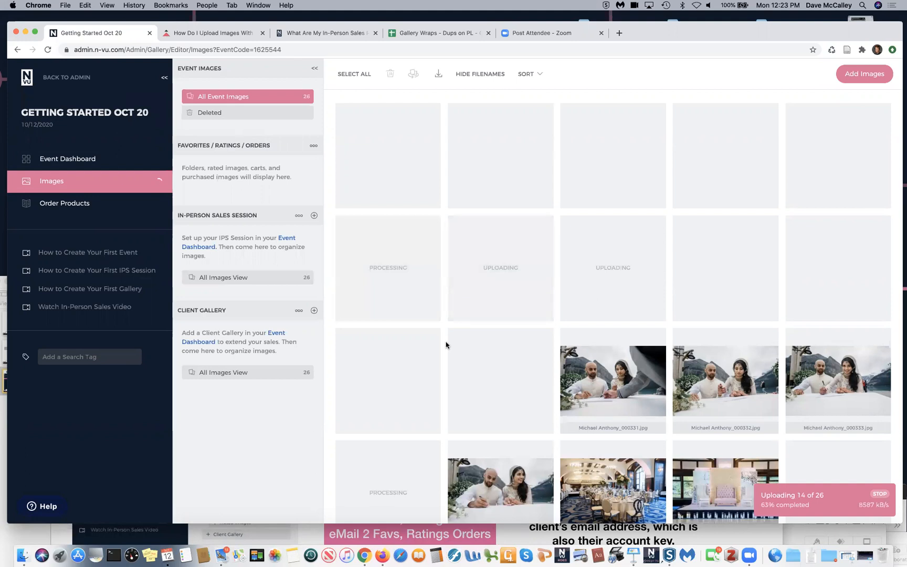
scroll(446, 345, "down", 5)
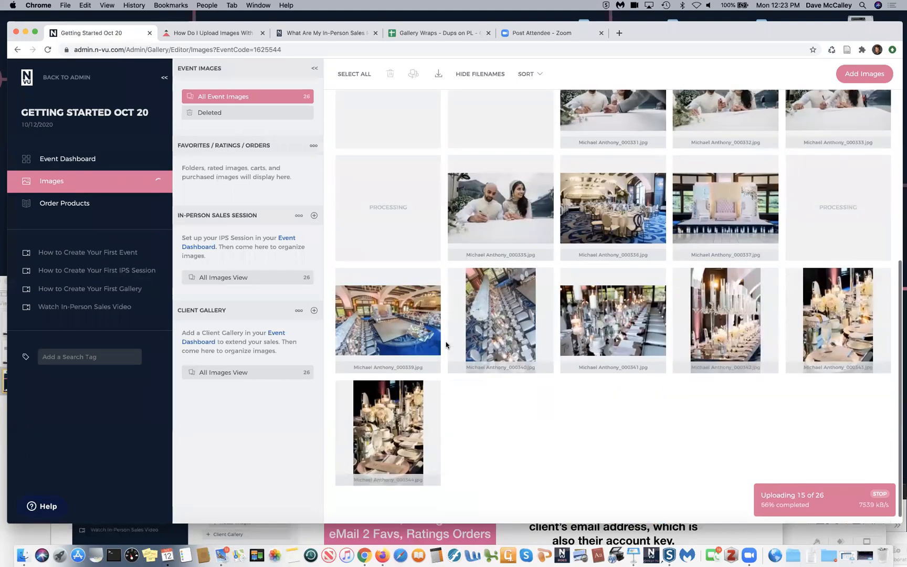
scroll(446, 345, "up", 5)
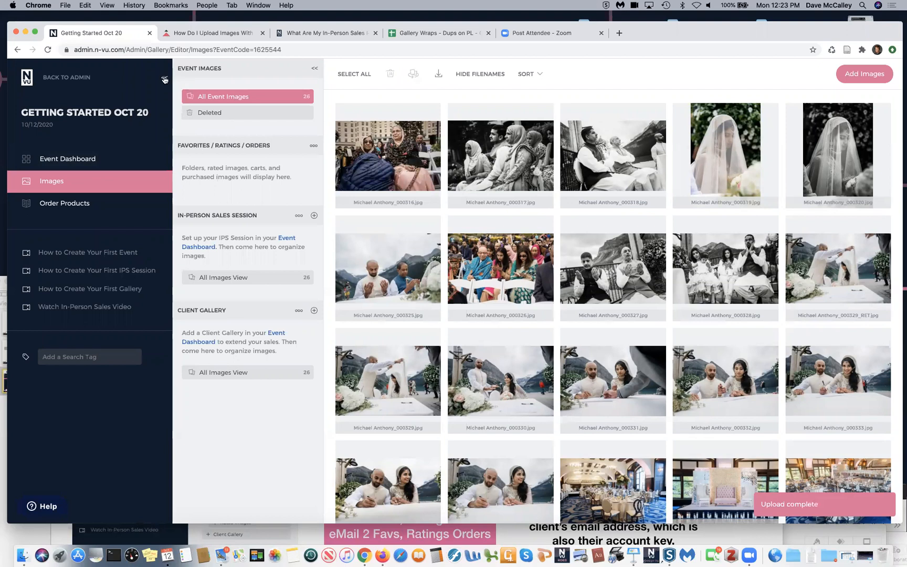
- Collapse the event images panel and the main navigation sidebar, and expand both again
left_click(316, 69)
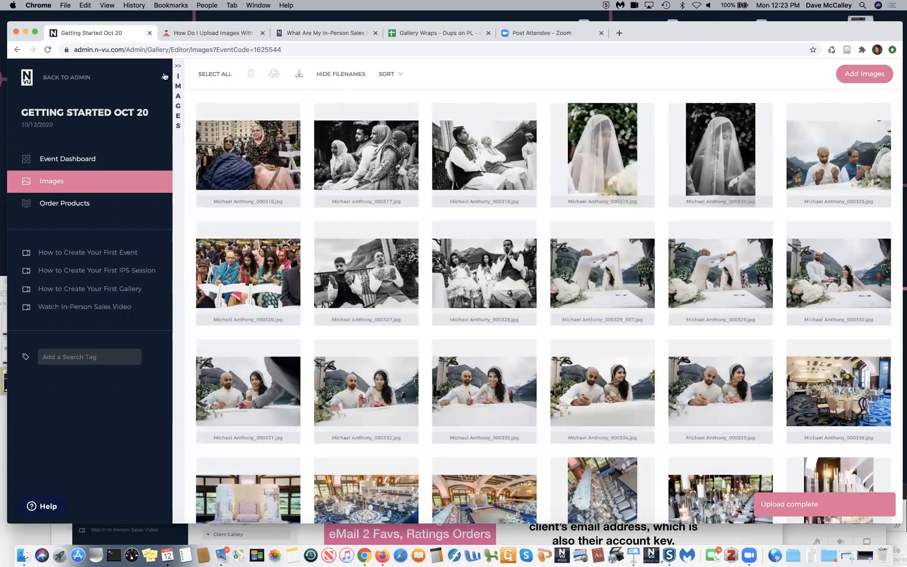
left_click(162, 77)
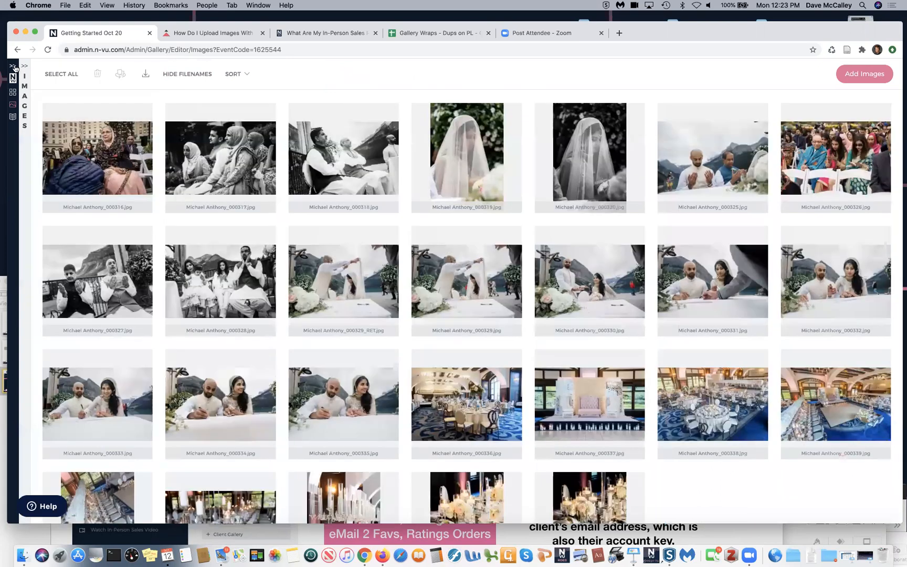
left_click(12, 66)
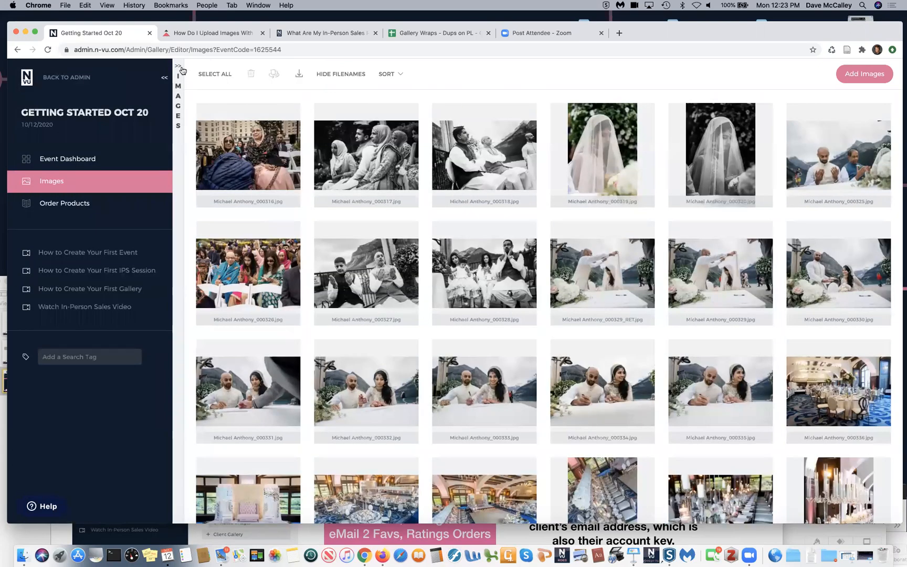
left_click(178, 66)
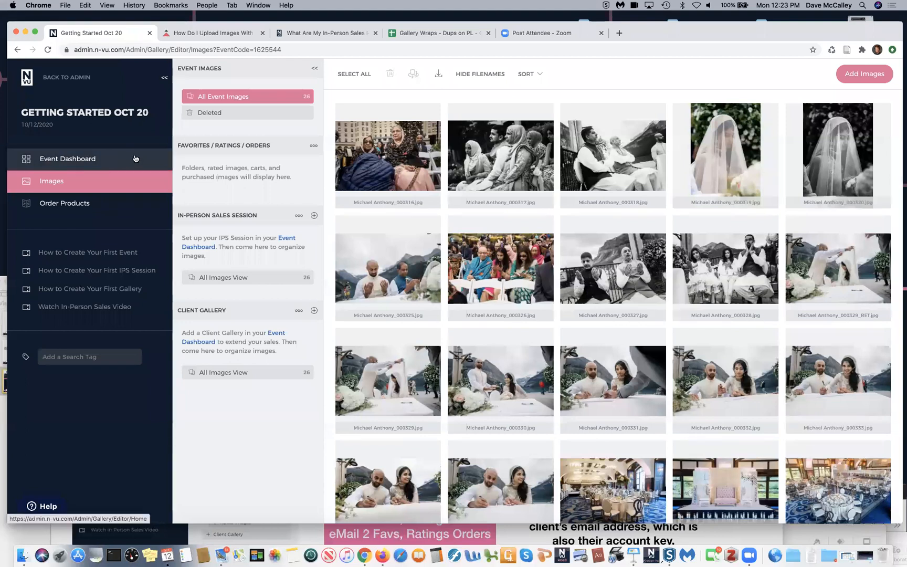
- Start the In-Person Sales Session setup from the Event Dashboard and submit the client's first name, last name and email
left_click(77, 160)
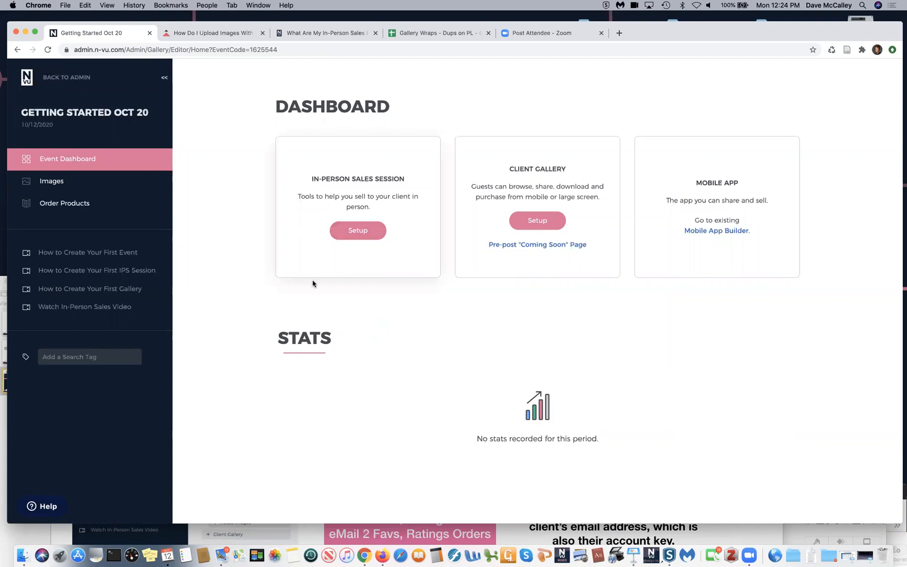
left_click(358, 234)
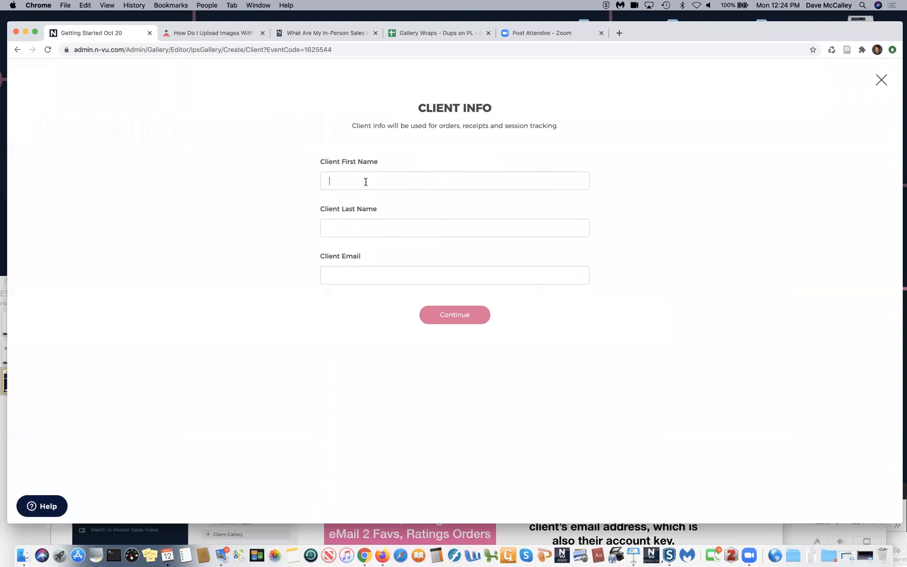
left_click(366, 182)
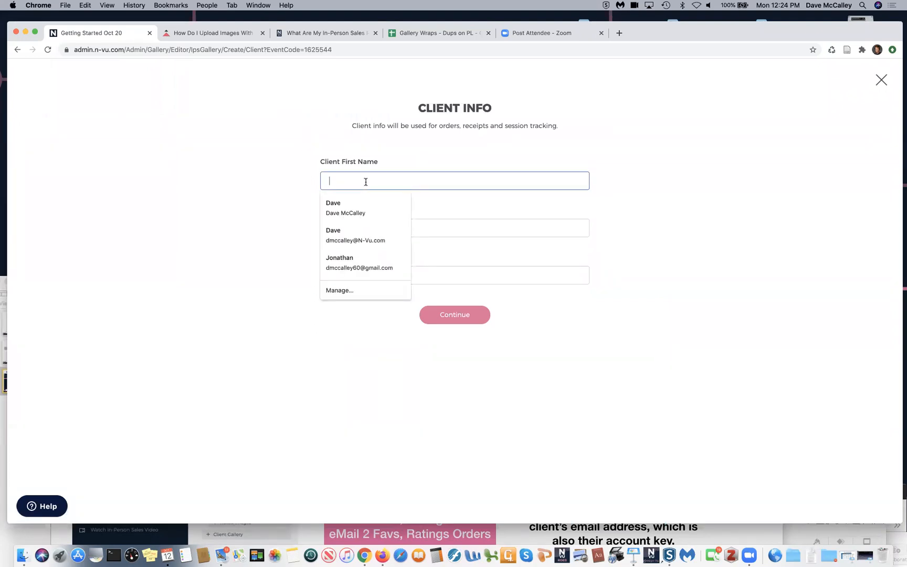
left_click(364, 208)
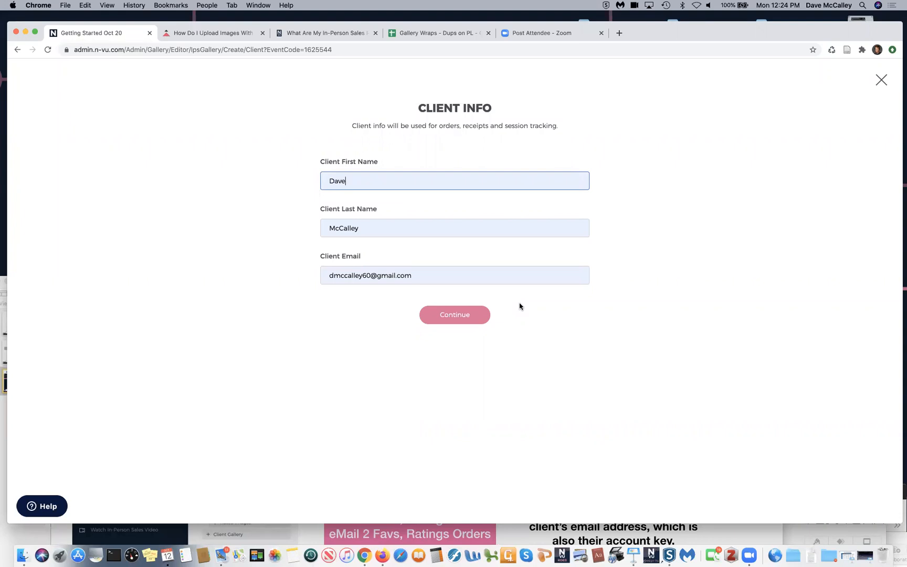
left_click(461, 317)
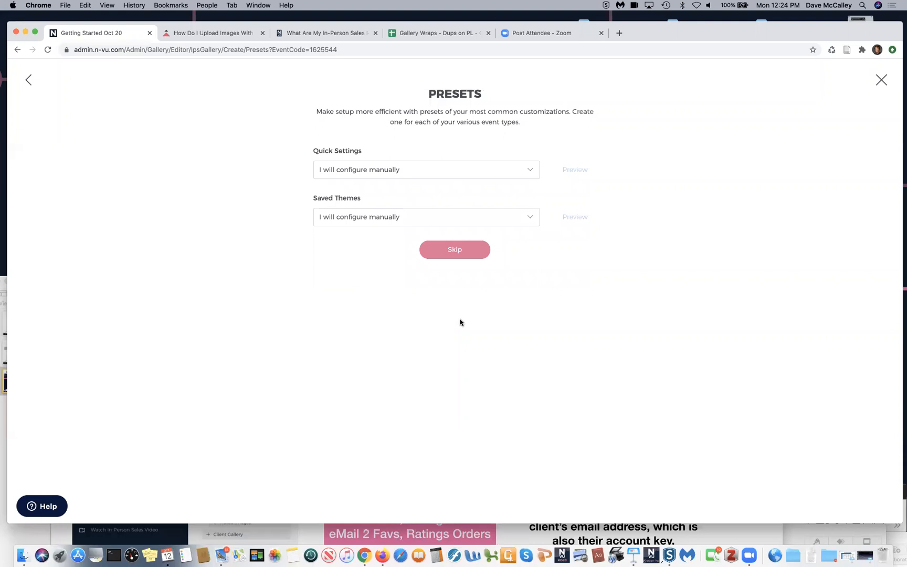
- Preview the Senior Guys preset for Quick Settings and return the choice to "I will configure manually"
left_click(530, 174)
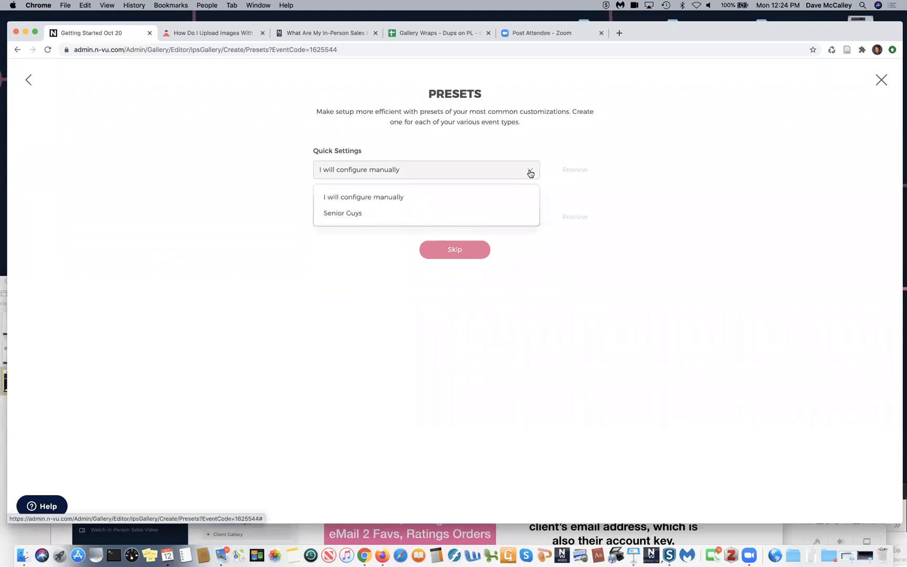
left_click(655, 164)
left_click(499, 175)
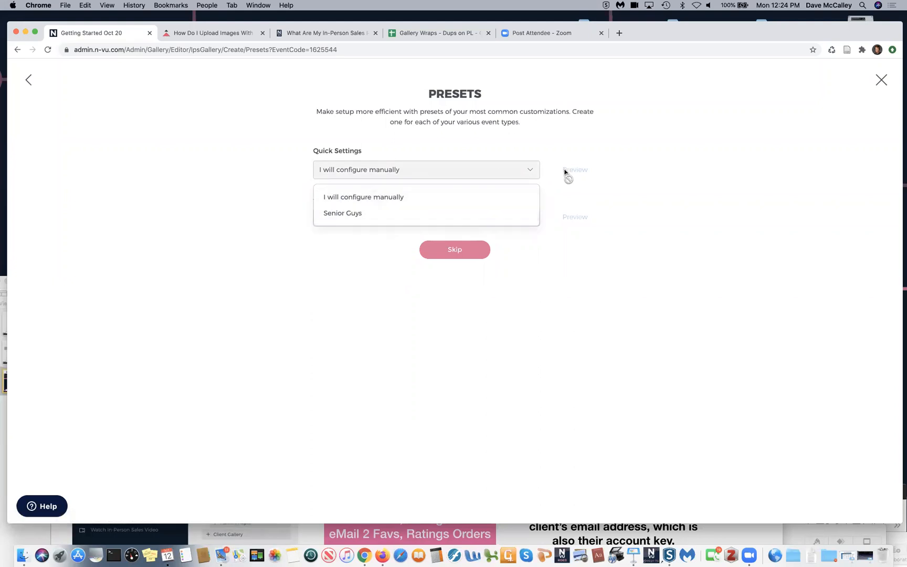
left_click(485, 214)
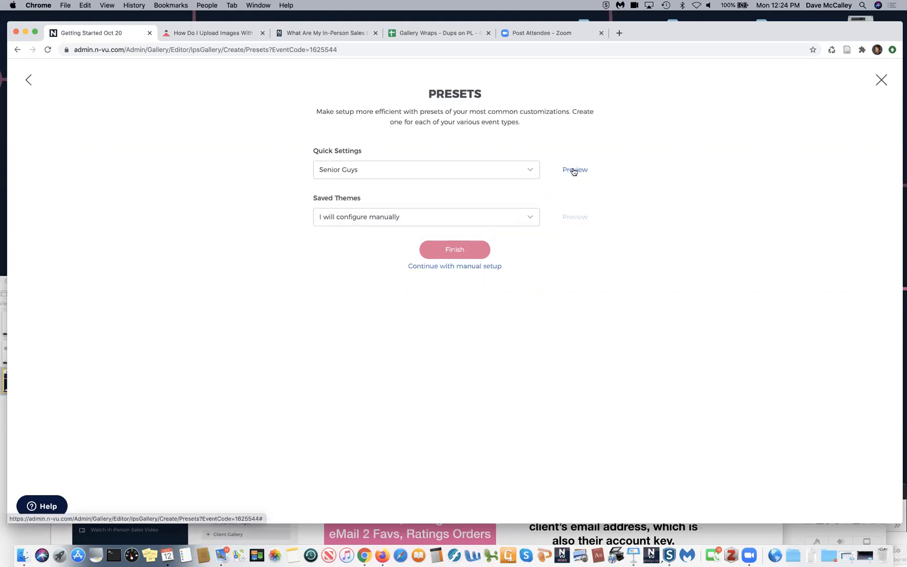
left_click(574, 172)
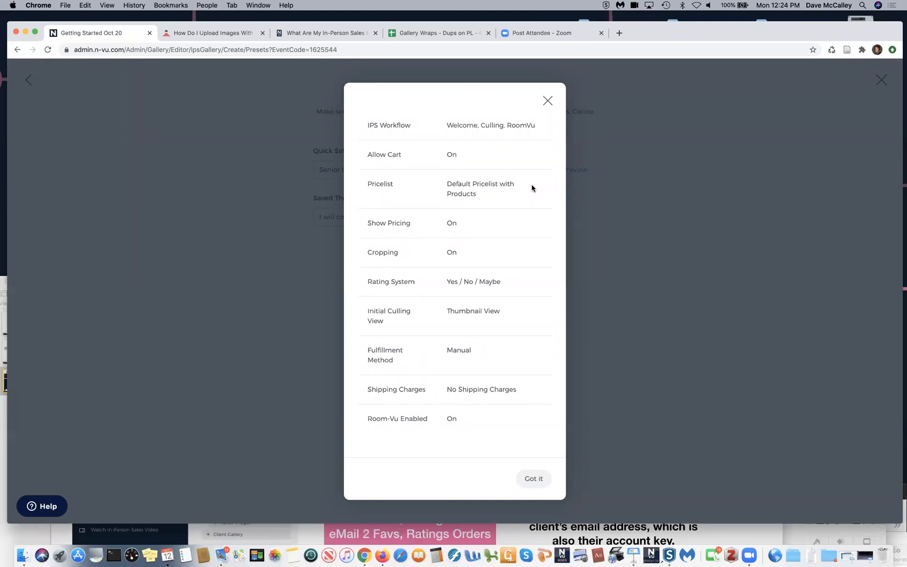
left_click(547, 100)
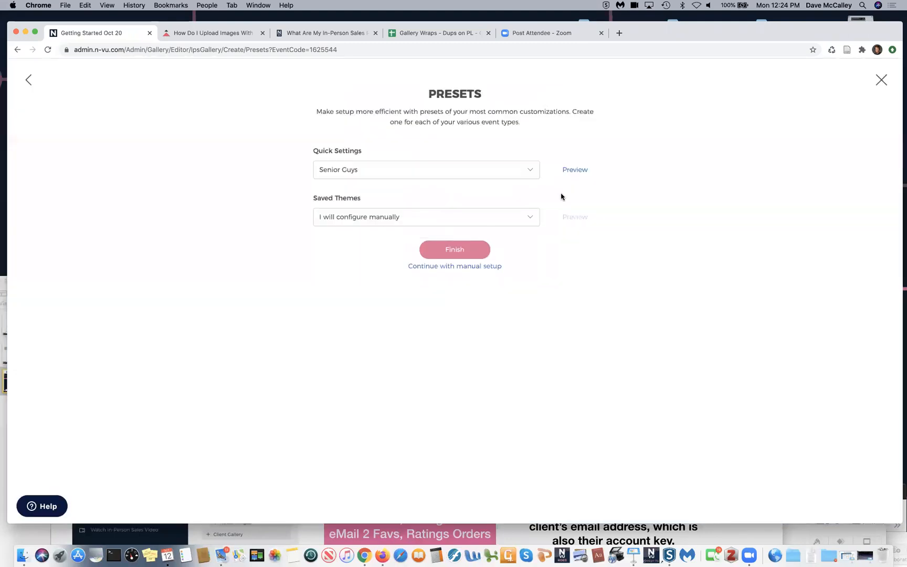
left_click(529, 173)
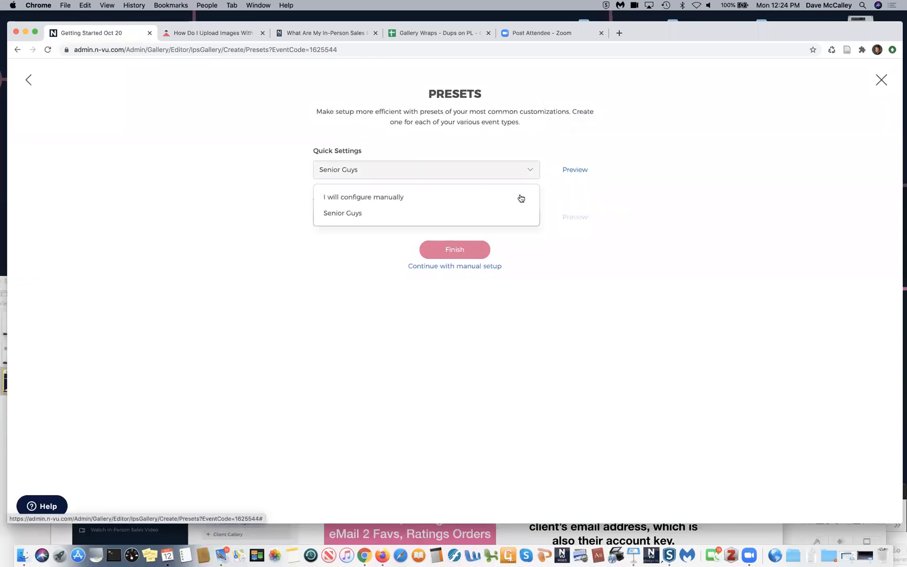
left_click(519, 198)
- Preview the Senior Guys preset for Saved Themes and return the choice to "I will configure manually"
left_click(531, 219)
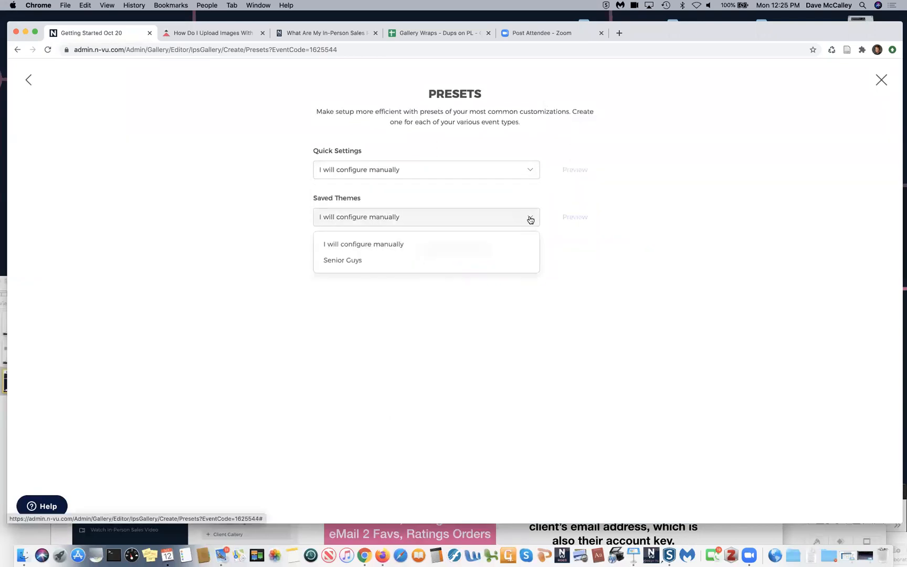
left_click(514, 263)
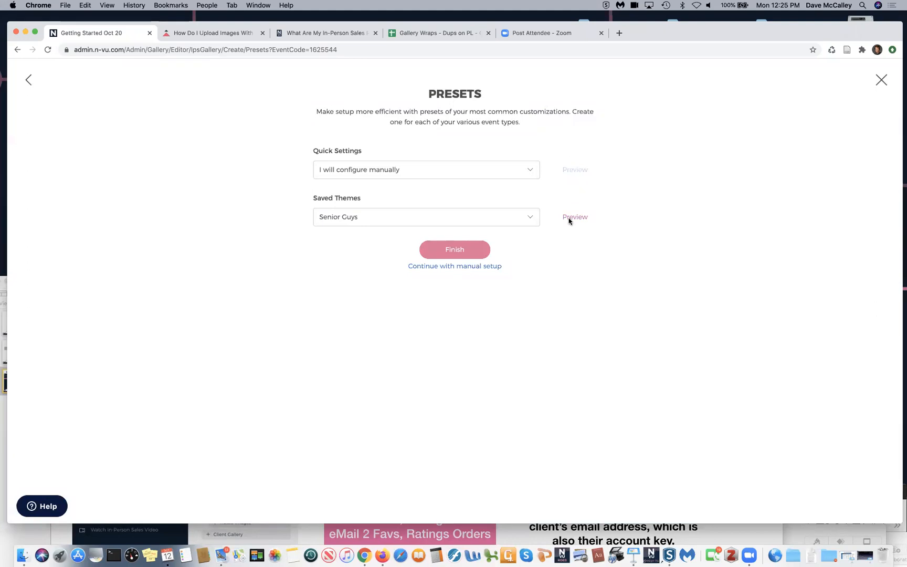
left_click(569, 219)
scroll(520, 281, "down", 5)
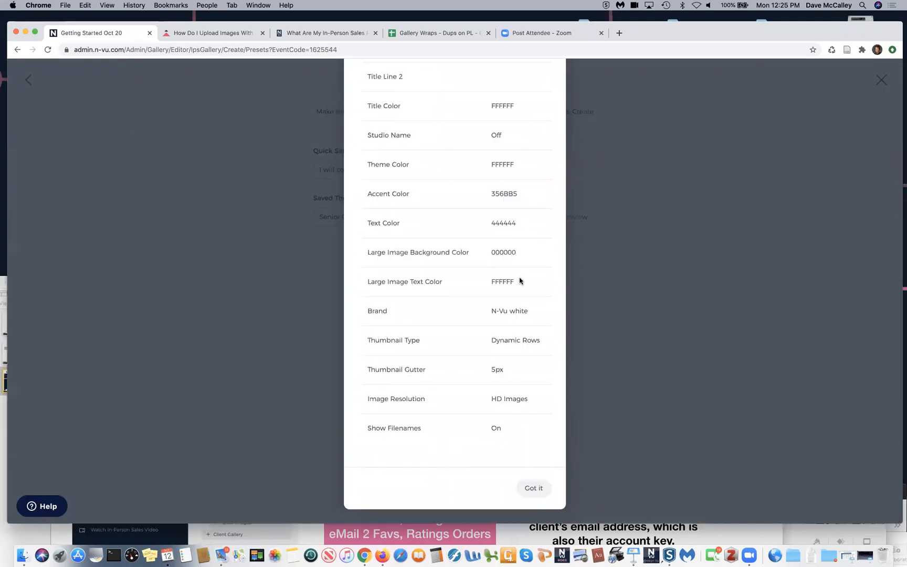
scroll(519, 281, "up", 5)
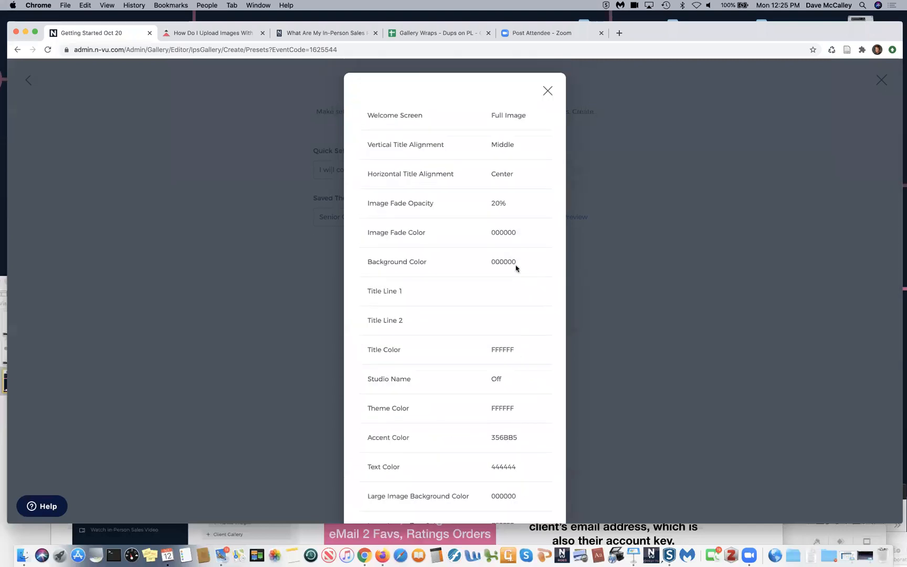
left_click(548, 92)
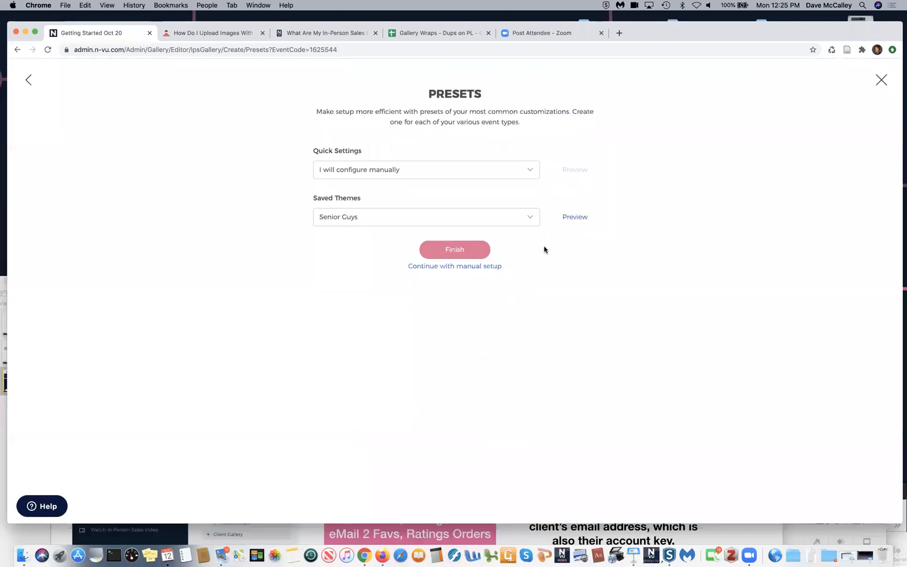
left_click(530, 216)
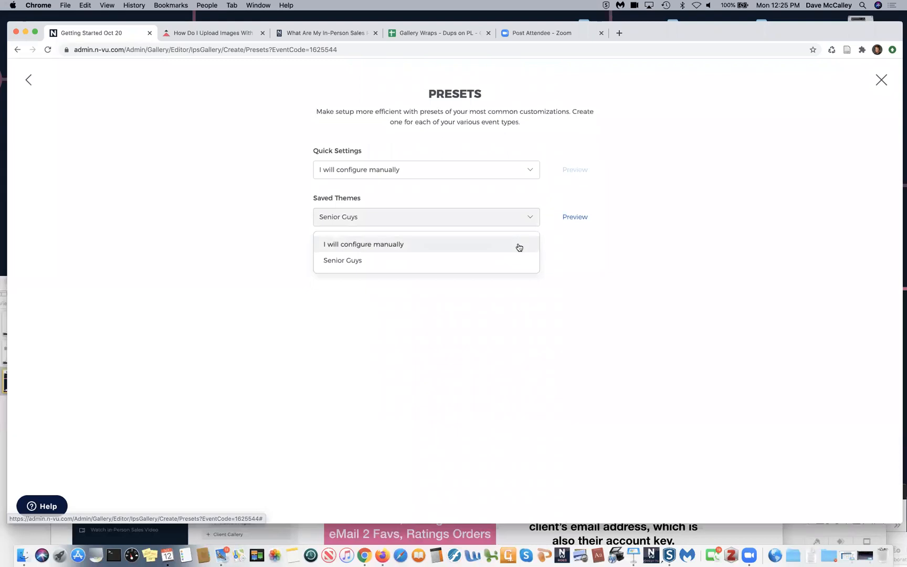
left_click(514, 246)
- Skip the presets and create your own presentation workflow with a Culling step after the Welcome Screen
left_click(461, 254)
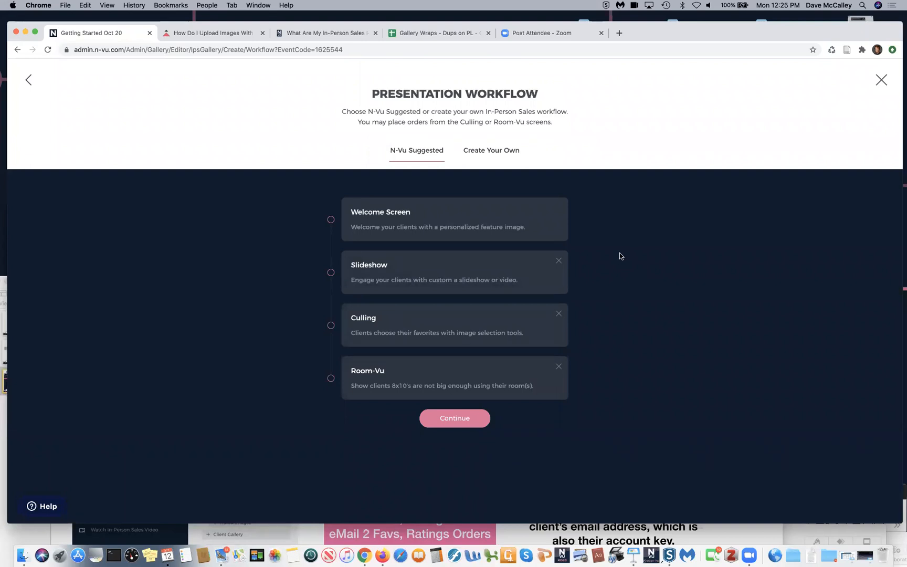
left_click(481, 158)
left_click(335, 261)
left_click(393, 345)
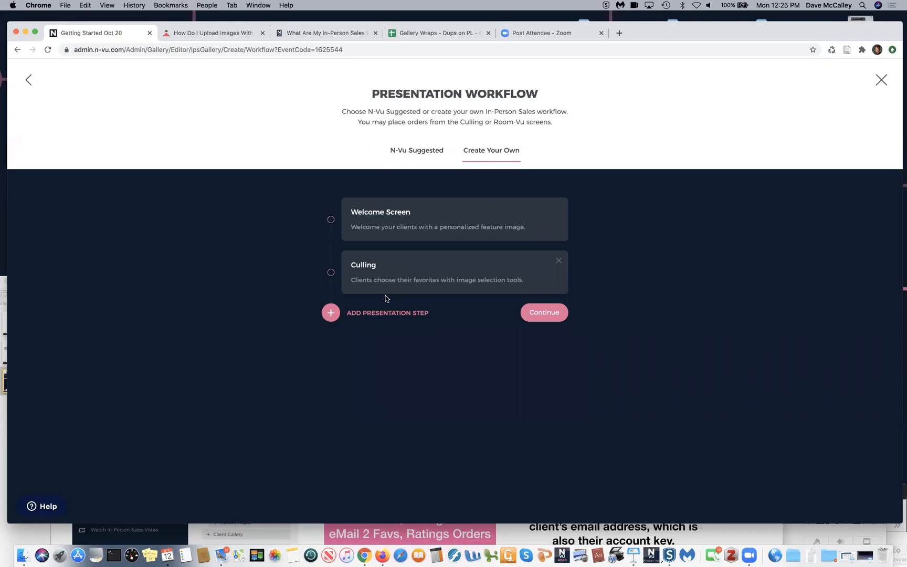
- Switch the presentation workflow to N-Vu Suggested, with Welcome Screen, Slideshow, Culling and Room-Vu, and continue the setup
left_click(417, 152)
left_click(417, 154)
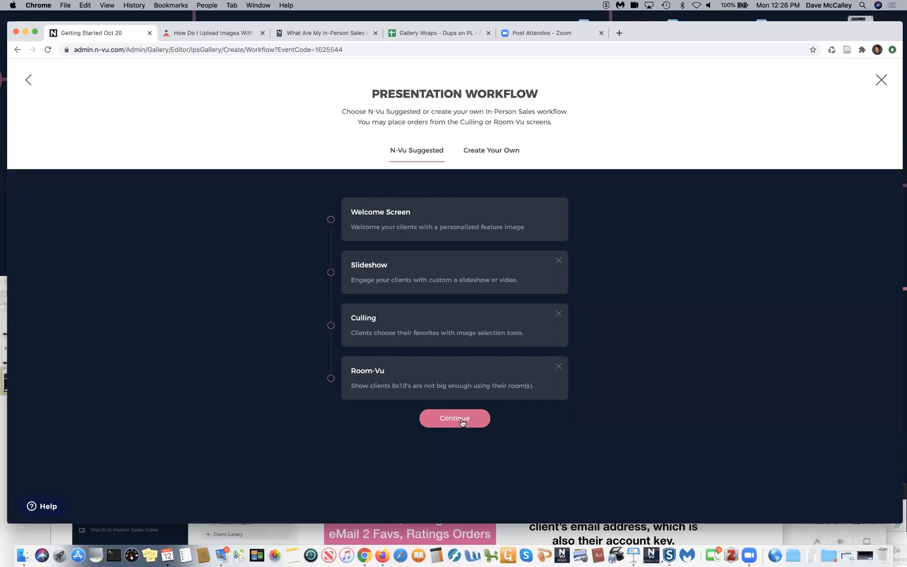
left_click(462, 422)
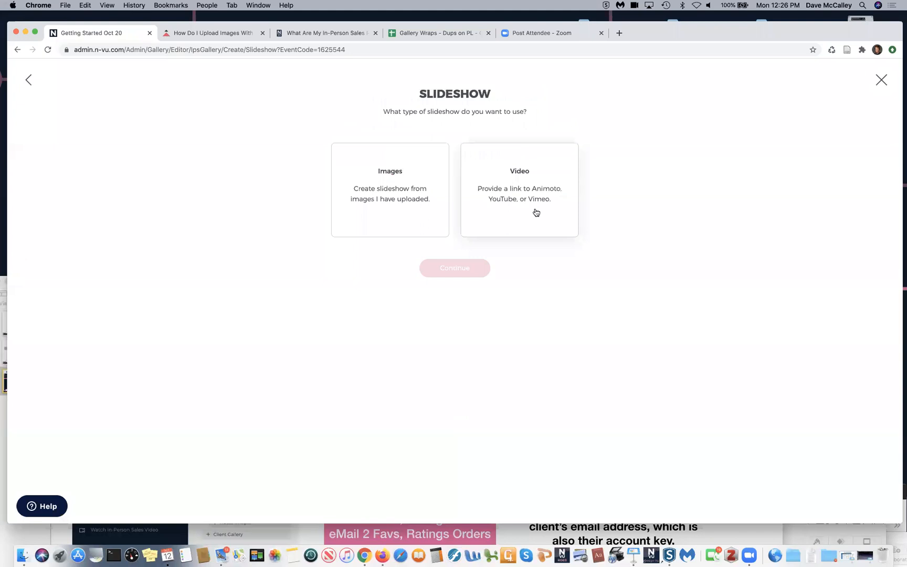
- Create an Images slideshow using all of the uploaded images in the library
left_click(397, 192)
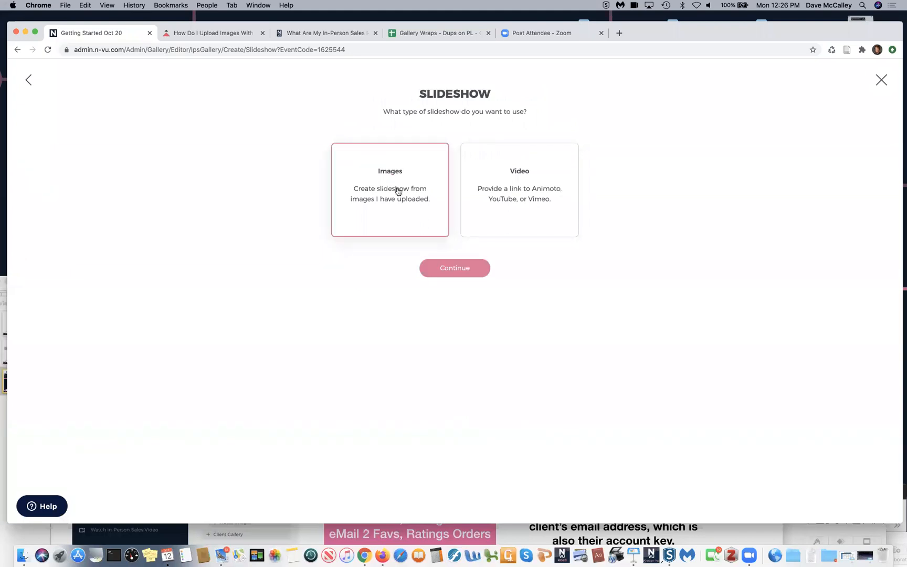
left_click(453, 273)
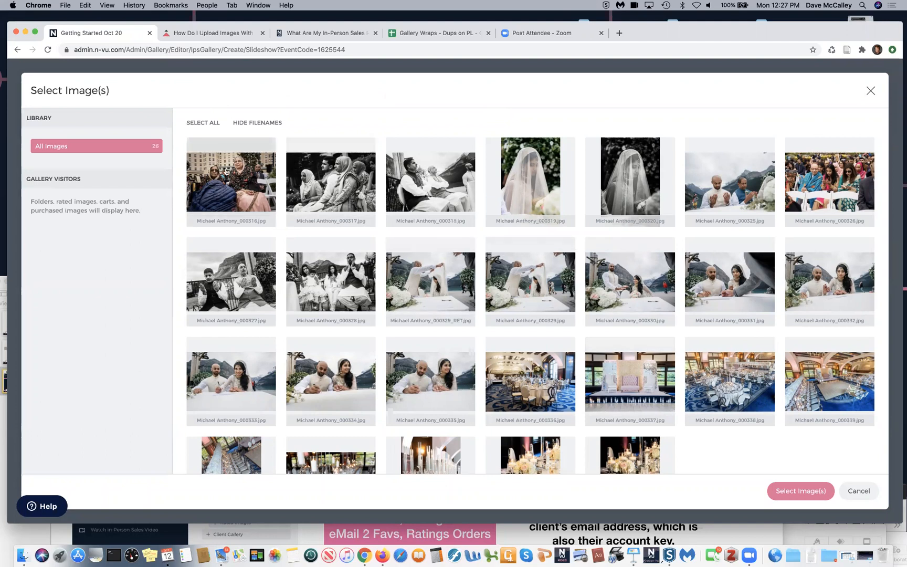
left_click(195, 124)
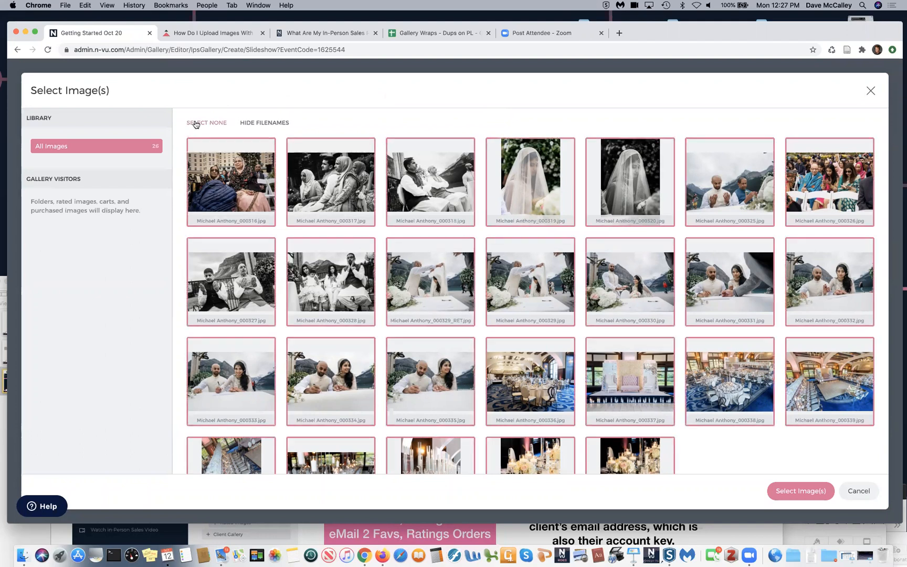
left_click(793, 494)
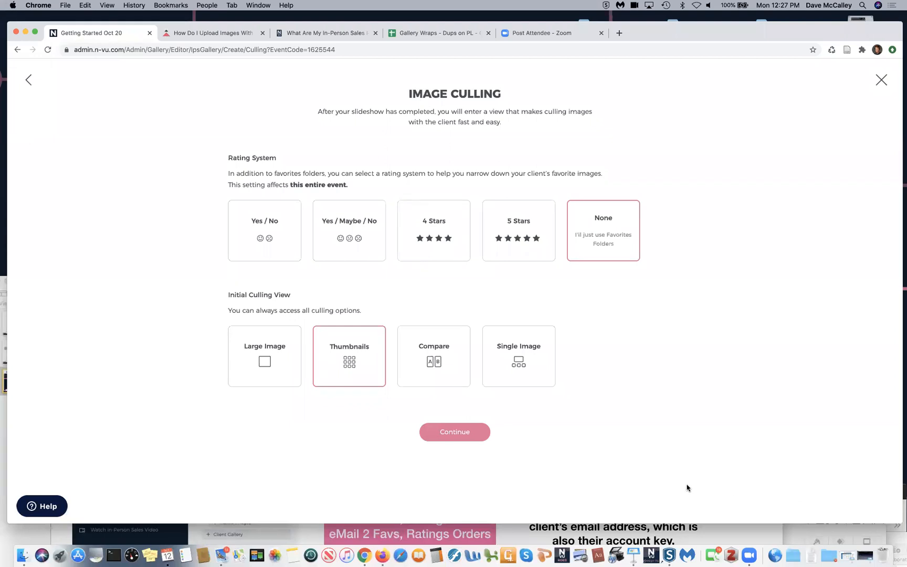
- Set the image culling rating system to Yes / Maybe / No and continue with the Thumbnails initial view
left_click(347, 238)
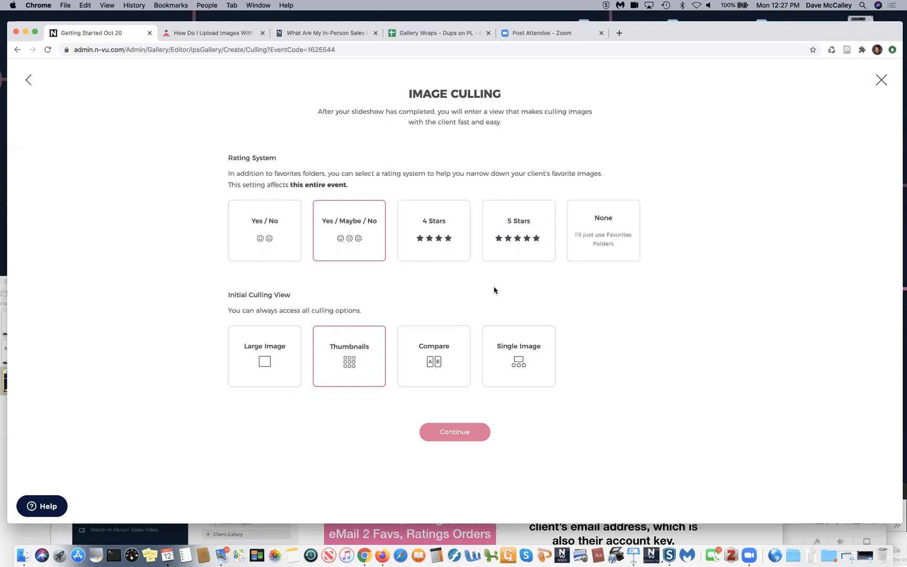
left_click(454, 432)
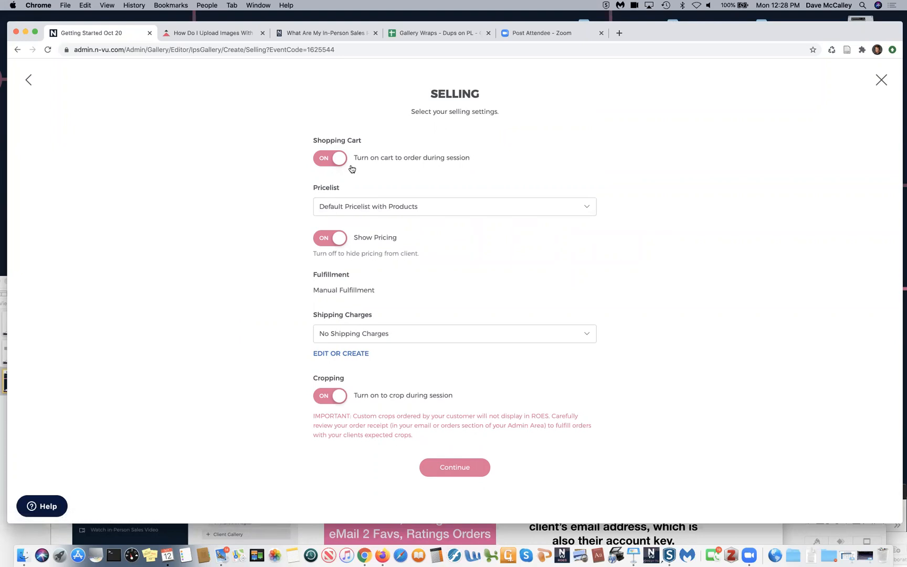
- Choose the N-Vu Suggested Portraits pricelist in the selling settings and skip the Real-Vu calibration to complete the setup
left_click(444, 215)
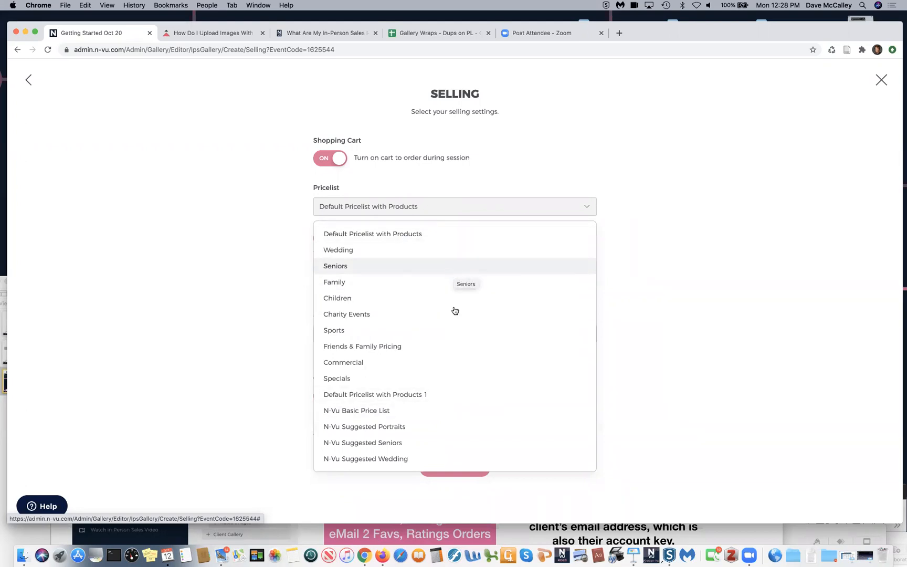
left_click(420, 427)
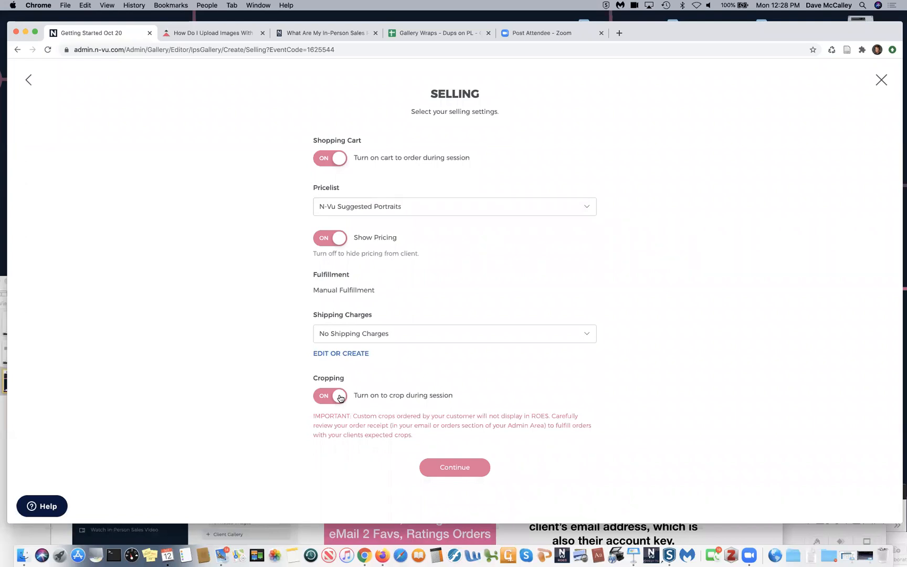
left_click(451, 472)
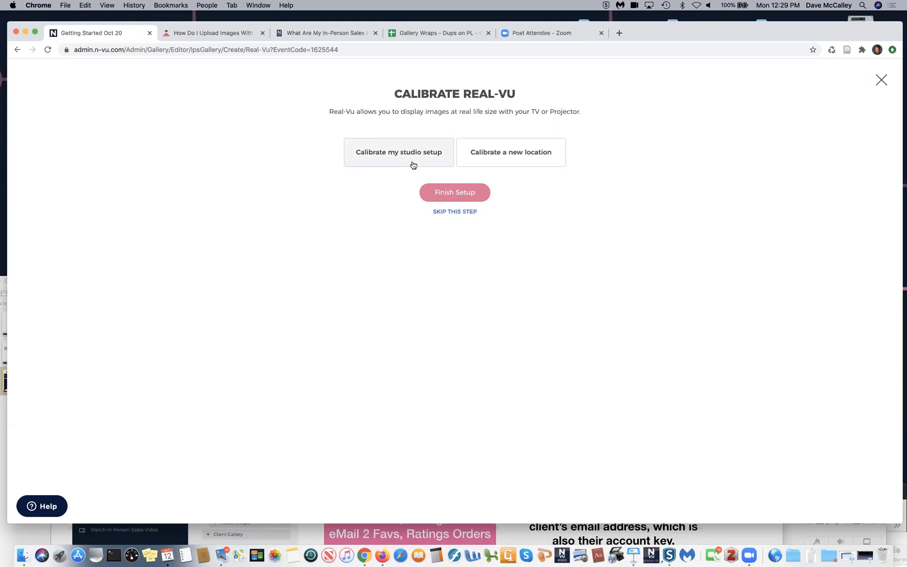
left_click(456, 213)
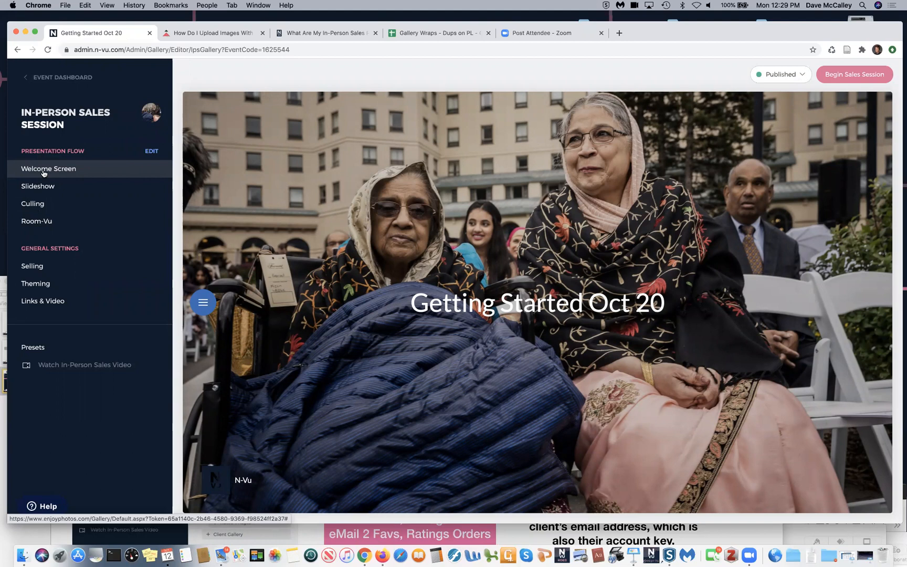
- Open the Welcome Screen settings and view the available styles, keeping Full Screen
left_click(43, 169)
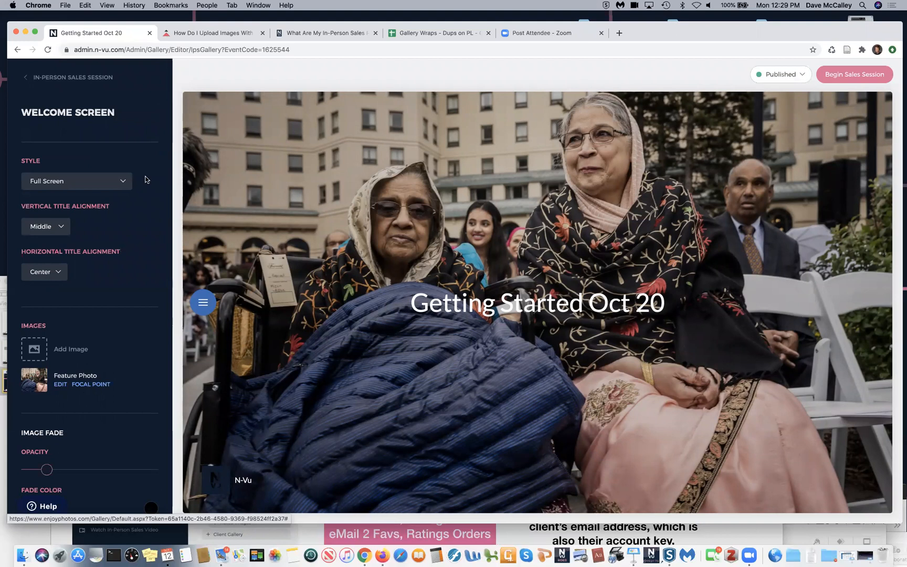
left_click(121, 182)
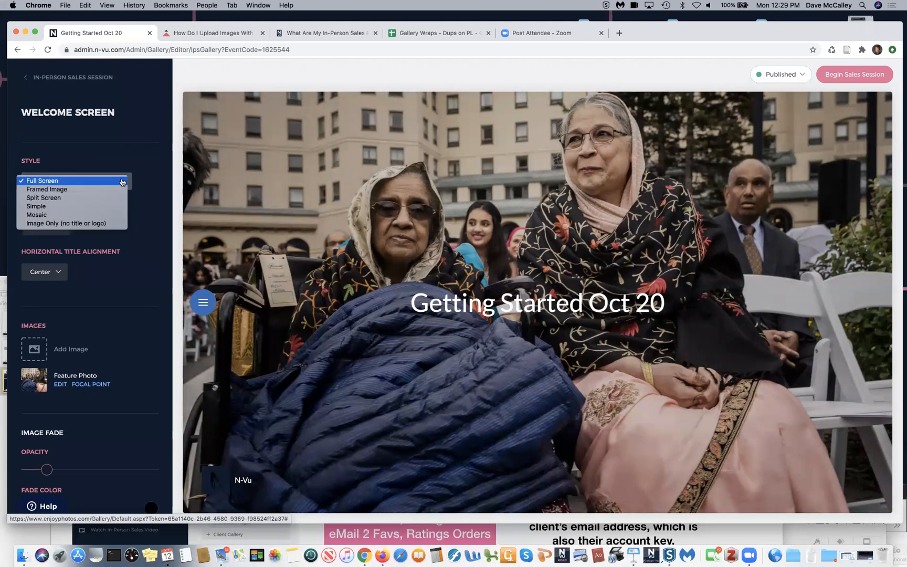
left_click(153, 211)
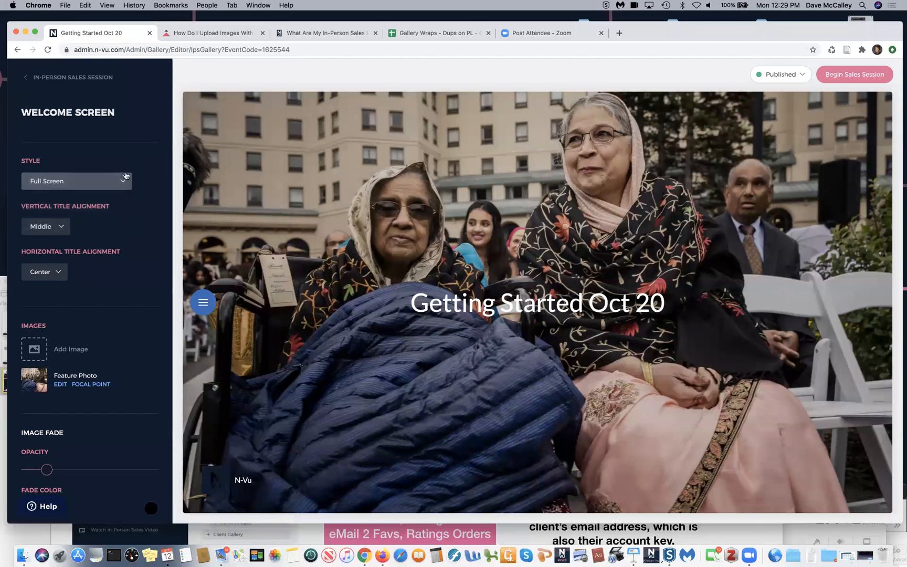
- Preview the Bottom vertical and Left horizontal title alignments, returning the title to Middle and Center
left_click(61, 227)
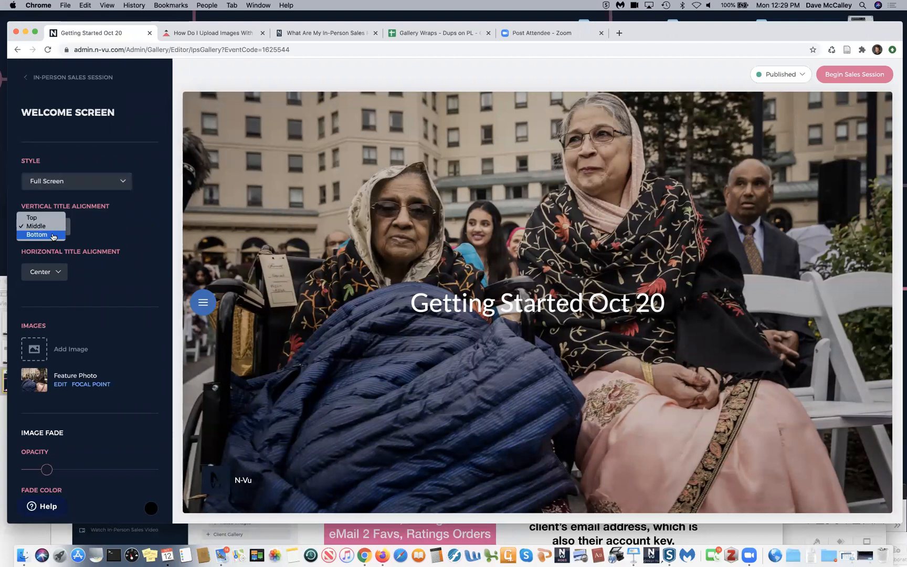
left_click(53, 237)
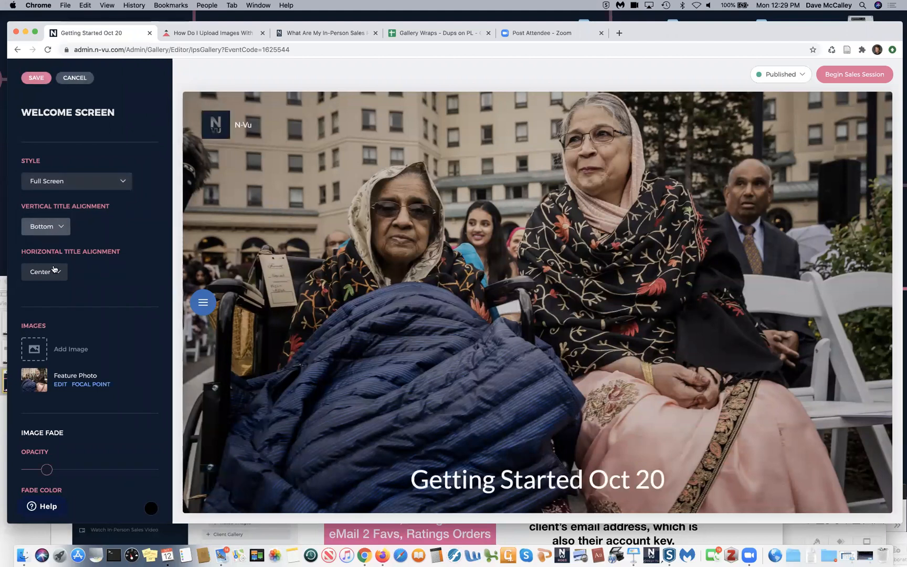
left_click(62, 227)
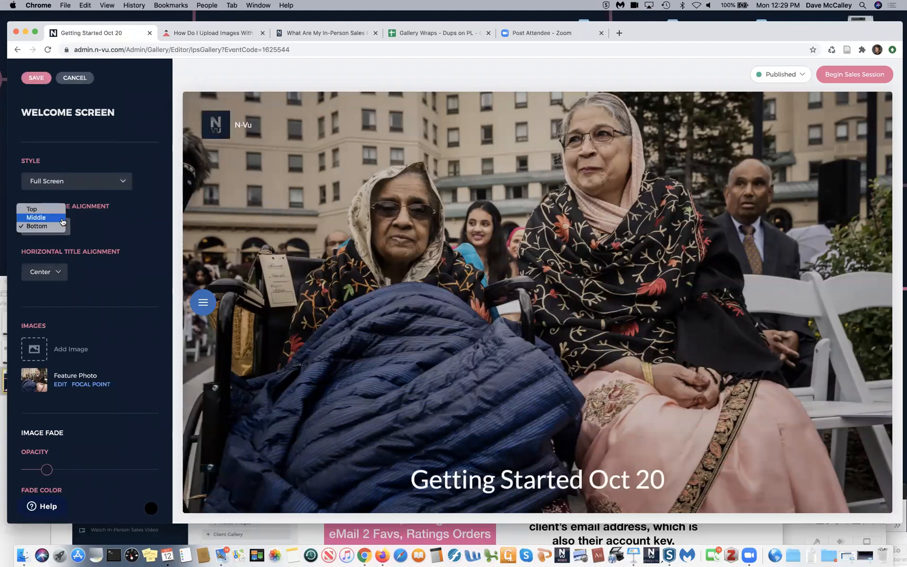
left_click(61, 217)
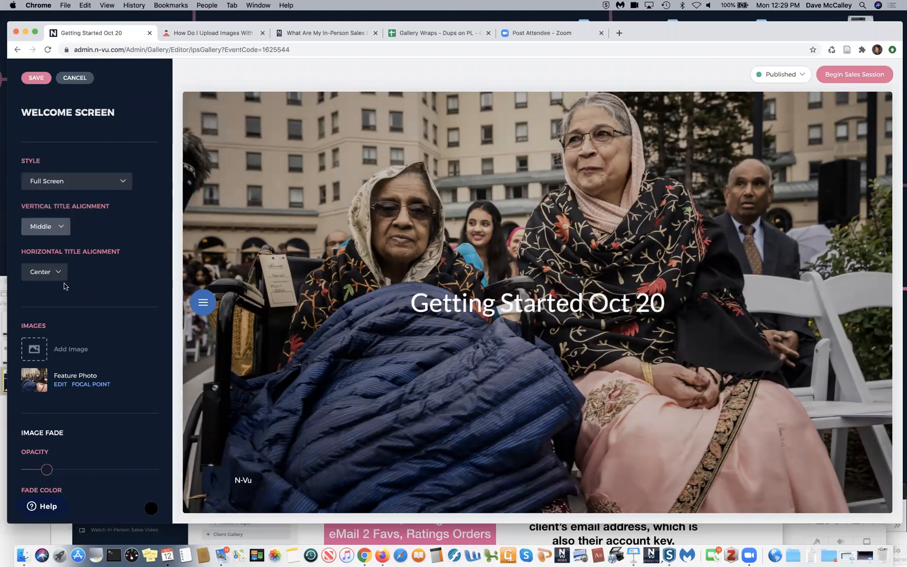
left_click(63, 277)
left_click(51, 267)
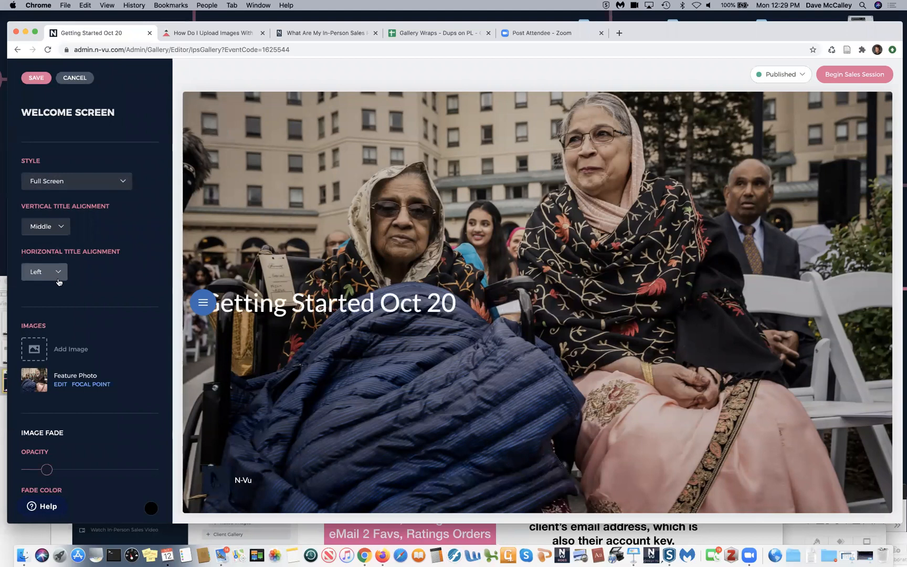
left_click(56, 278)
left_click(55, 282)
- Set the Feature Photo's focal point between the heads of the two seated women and save it
scroll(126, 339, "down", 3)
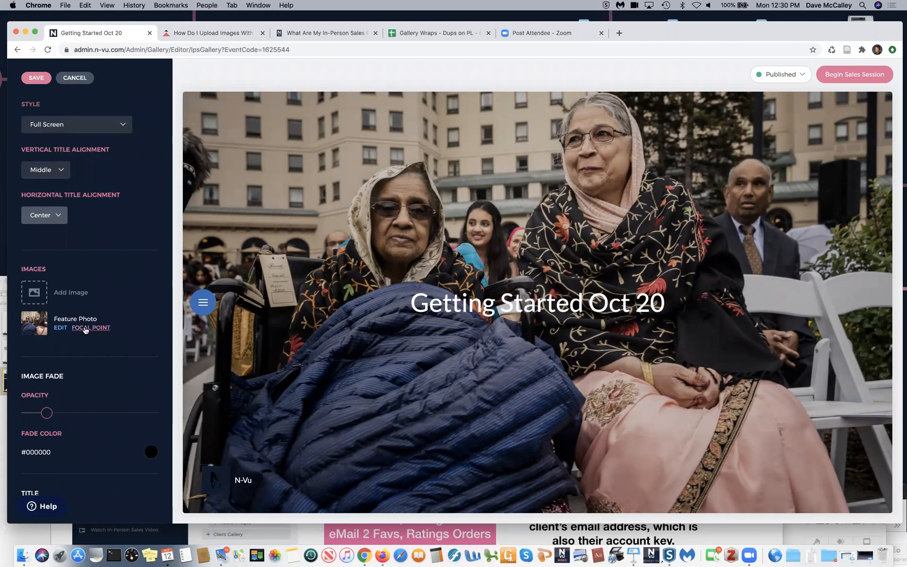
left_click(85, 329)
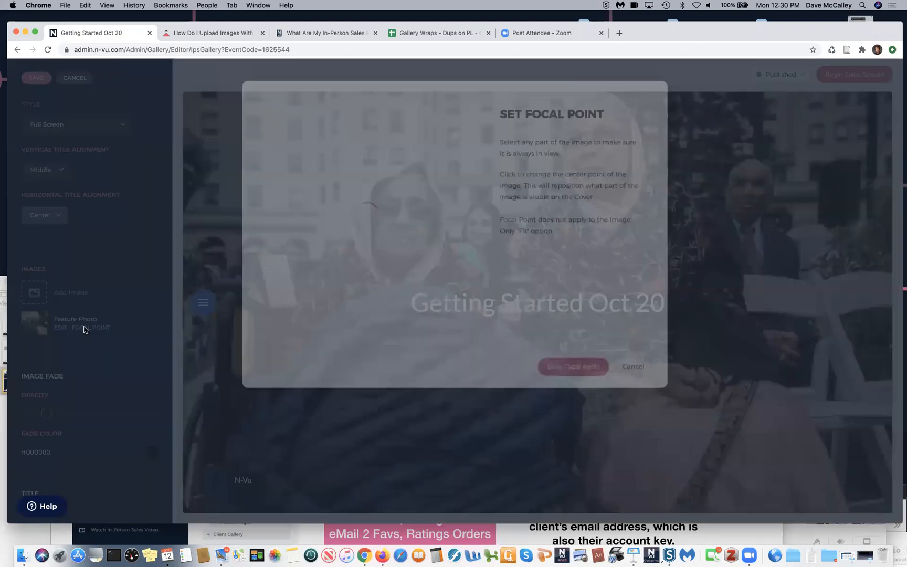
left_click(362, 227)
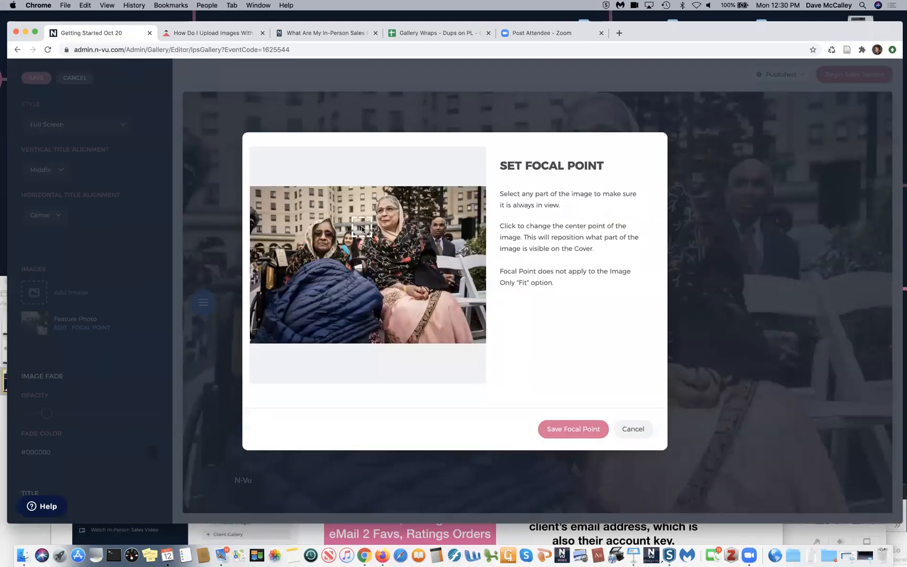
left_click(554, 429)
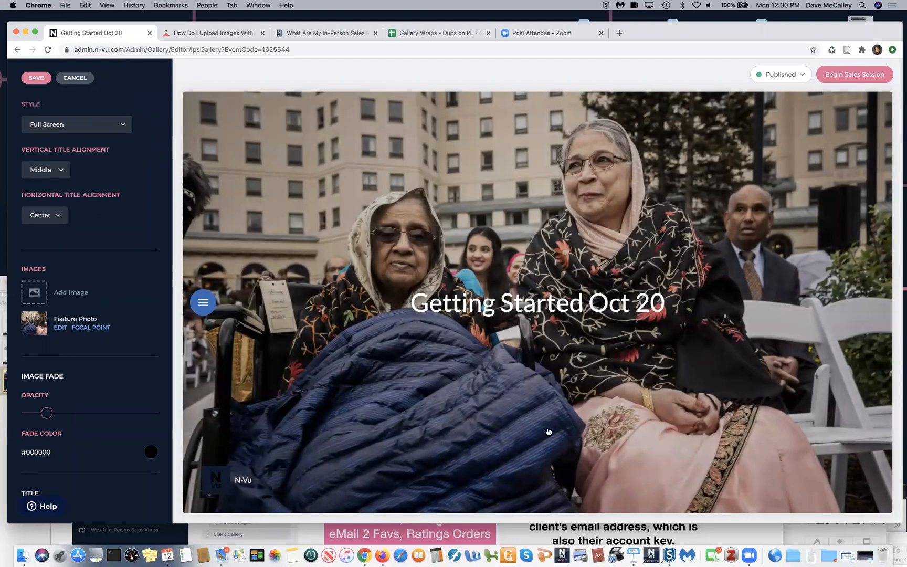
- View the library images available for the Feature Photo and cancel without replacing it
left_click(61, 328)
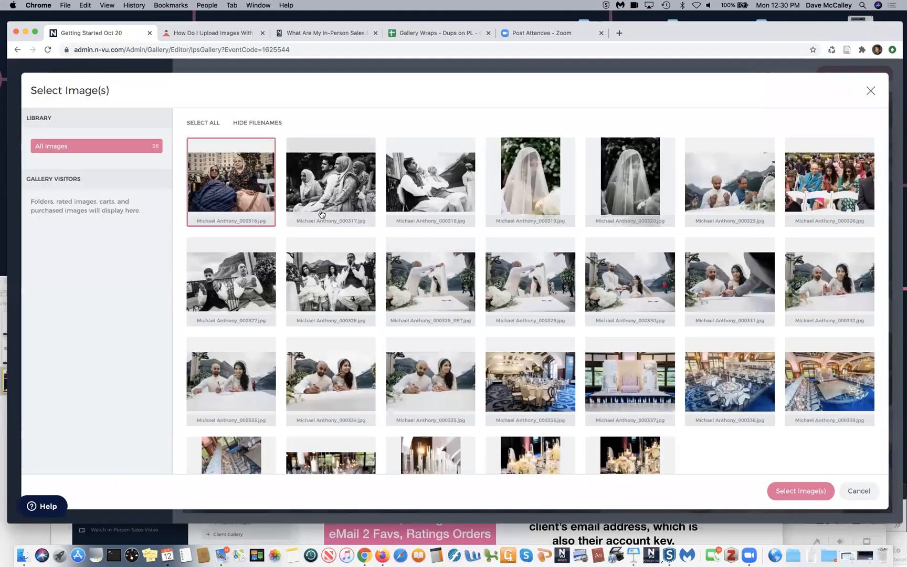
left_click(859, 491)
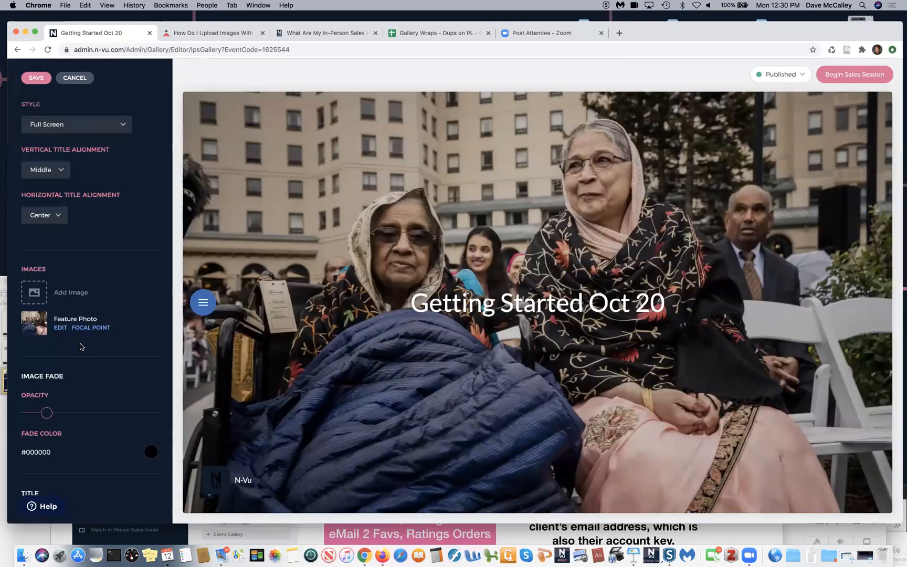
- Try an optional second title line reading "nane" on the Welcome Screen and clear its text again
scroll(82, 346, "down", 10)
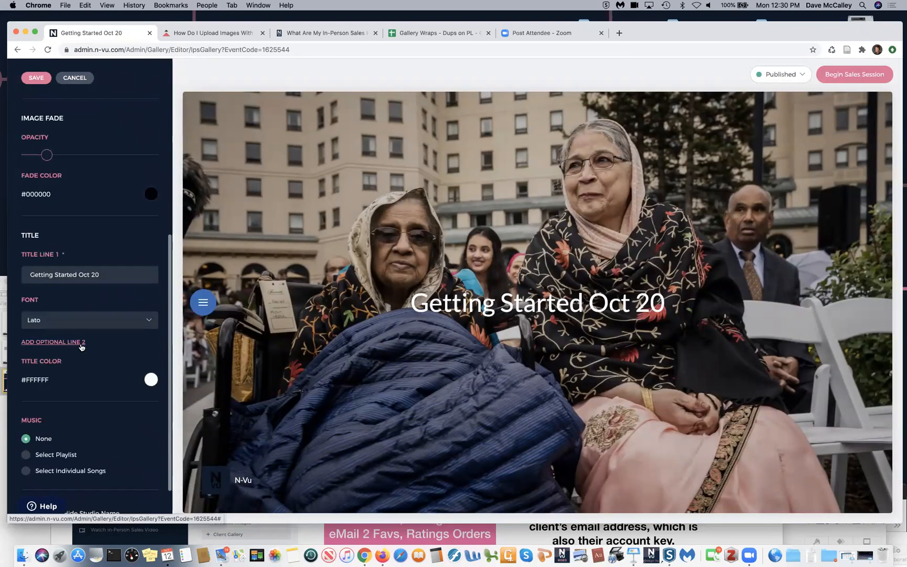
scroll(82, 341, "down", 2)
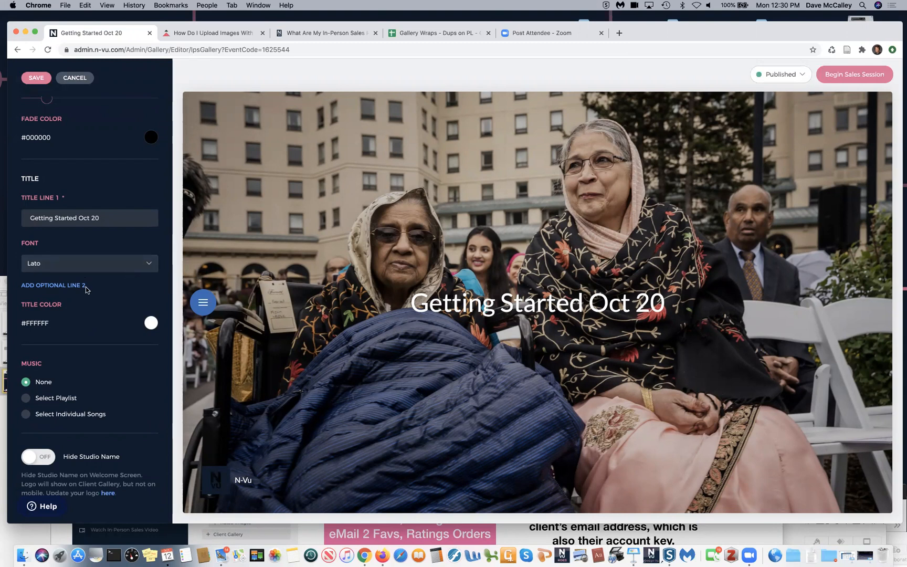
left_click(58, 286)
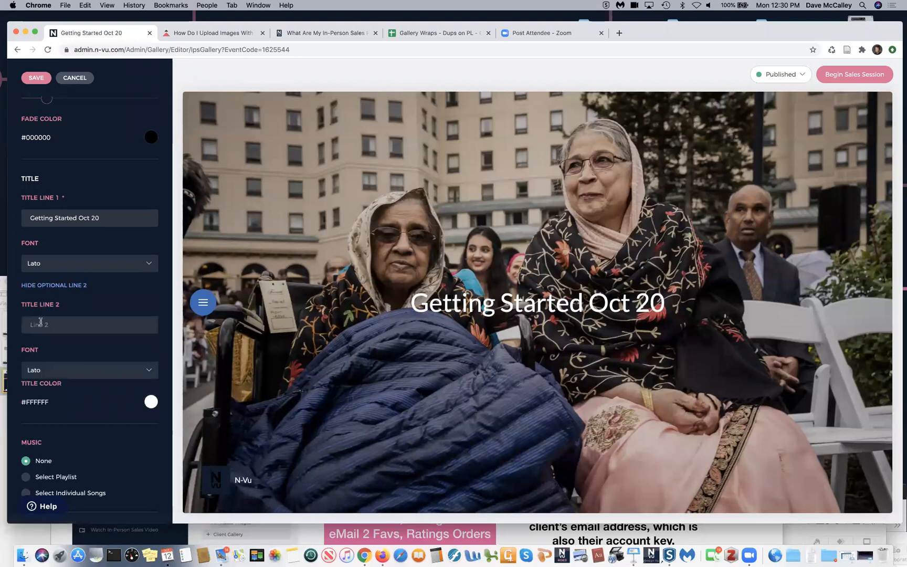
left_click(40, 321)
type("nane")
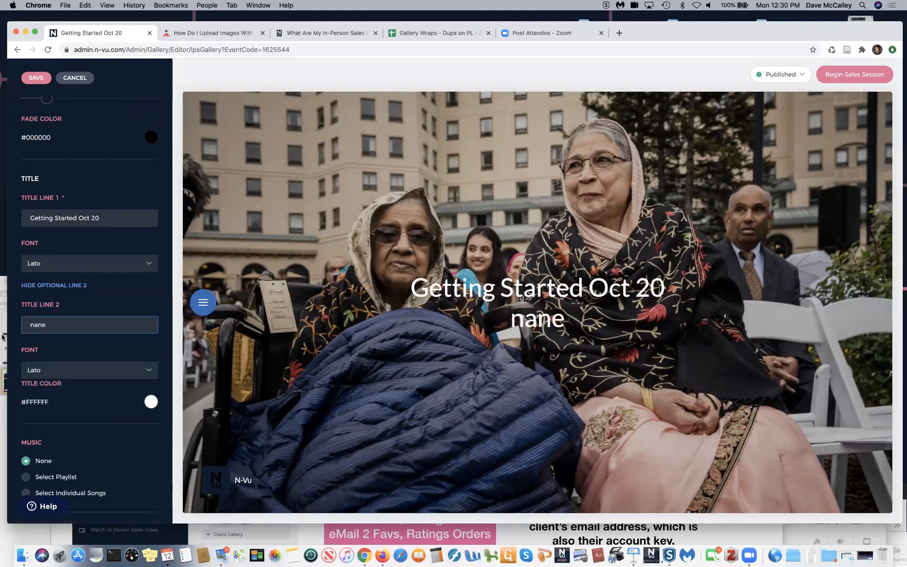
double_click(53, 325)
key("BackSpace")
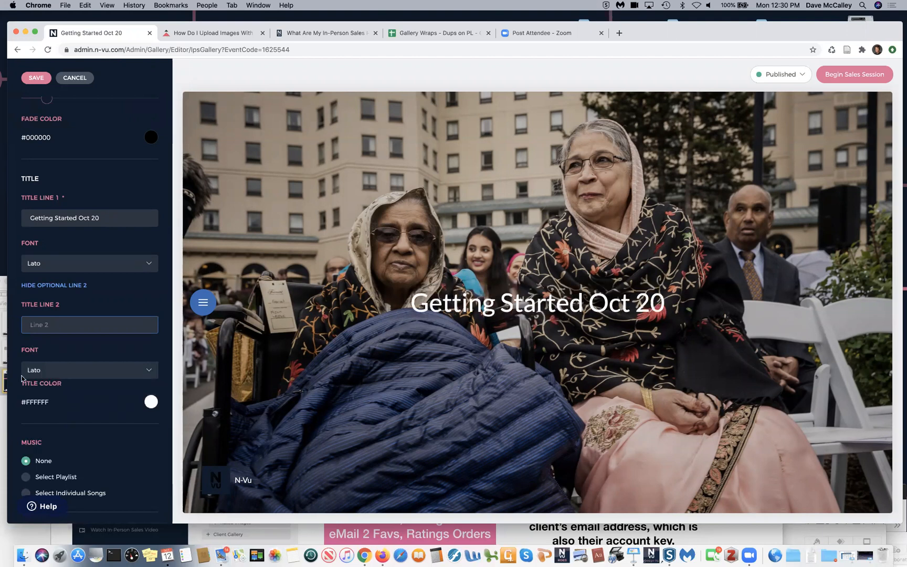
left_click(118, 438)
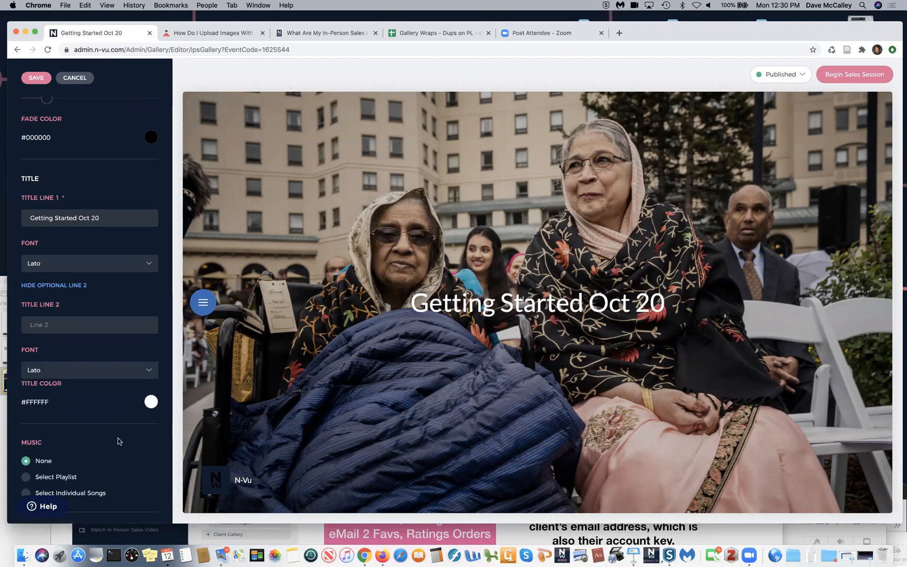
- Preview the Welcome Screen with the studio name hidden and turn Hide Studio Name back off
scroll(117, 438, "down", 3)
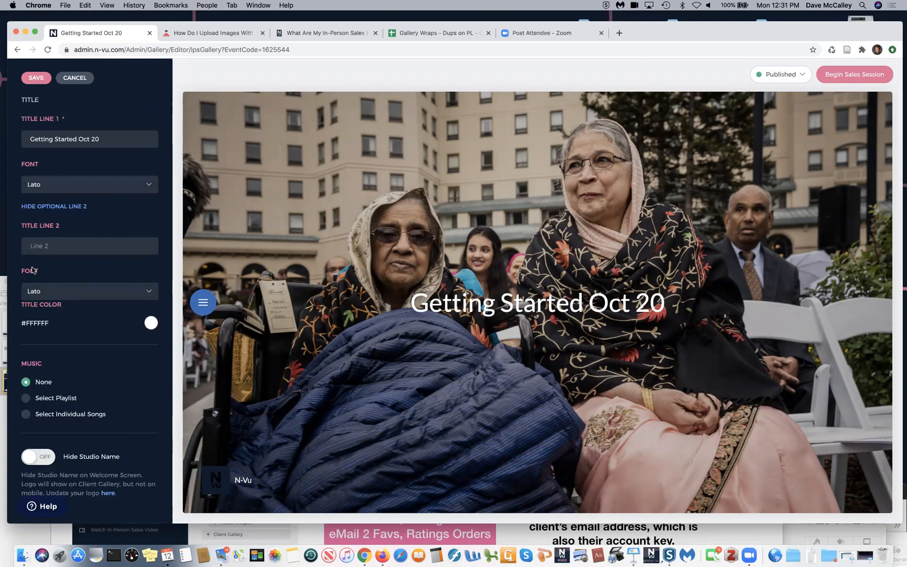
left_click(44, 460)
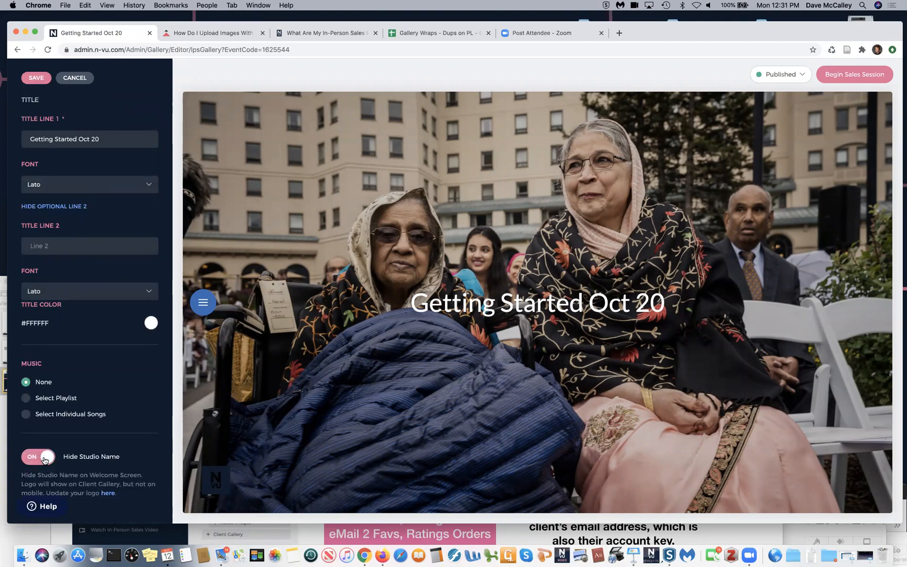
left_click(30, 458)
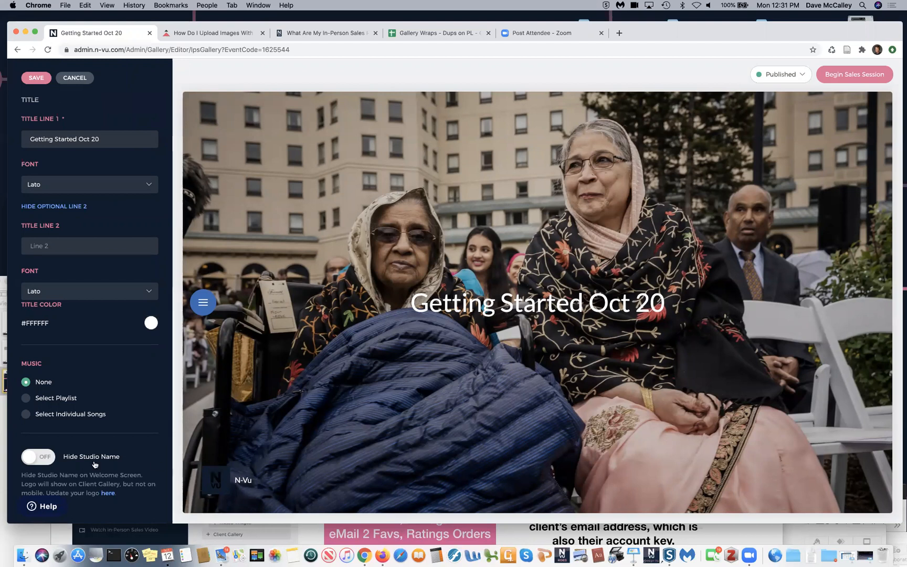
- Turn on Hide Studio Name for the Welcome Screen, save it and return to the In-Person Sales Session settings
left_click(50, 456)
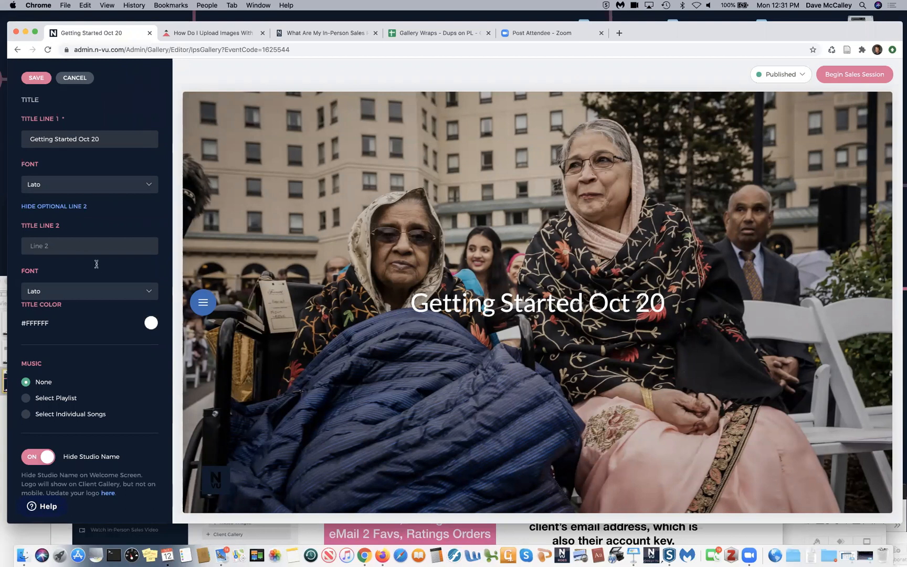
left_click(40, 80)
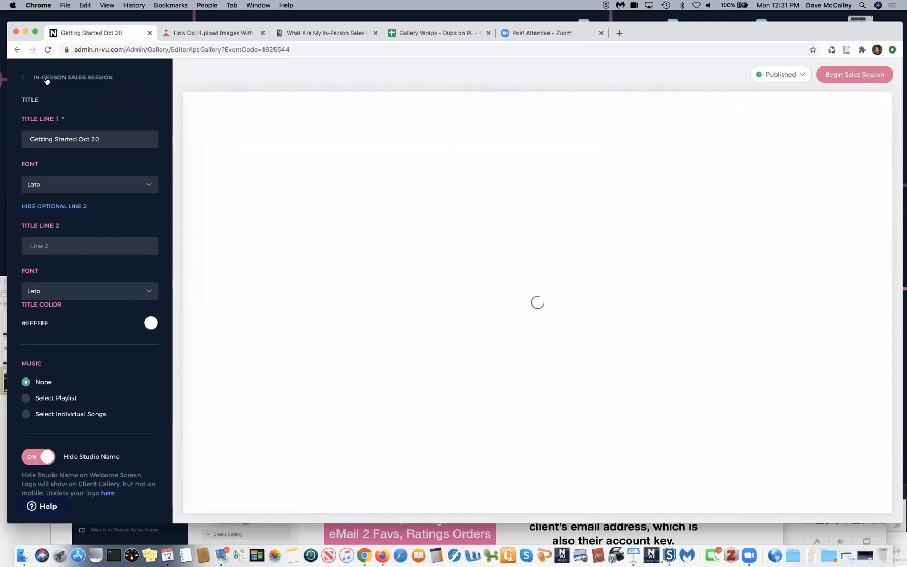
left_click(46, 80)
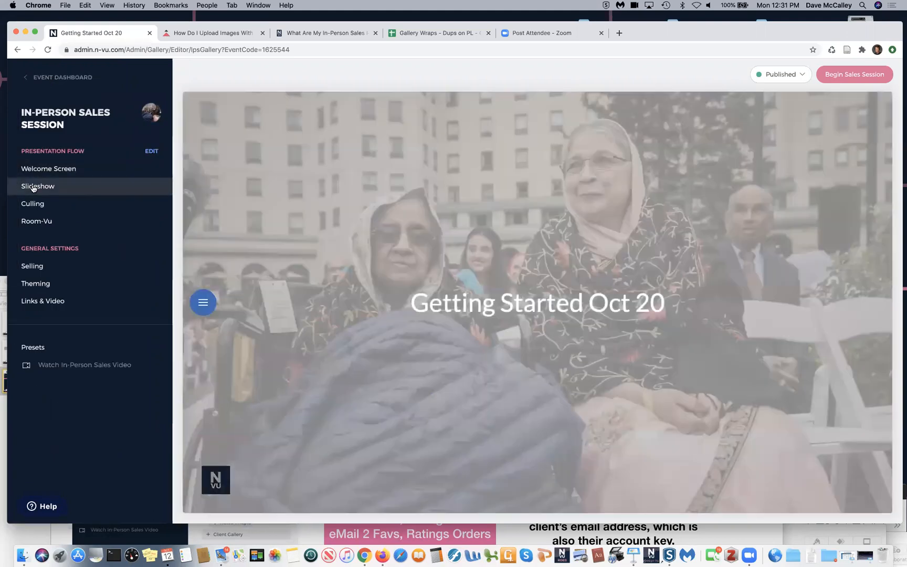
- In the Slideshow settings, check the available transitions and move the color crowd photo from seventh to eighth place in the image order
left_click(33, 188)
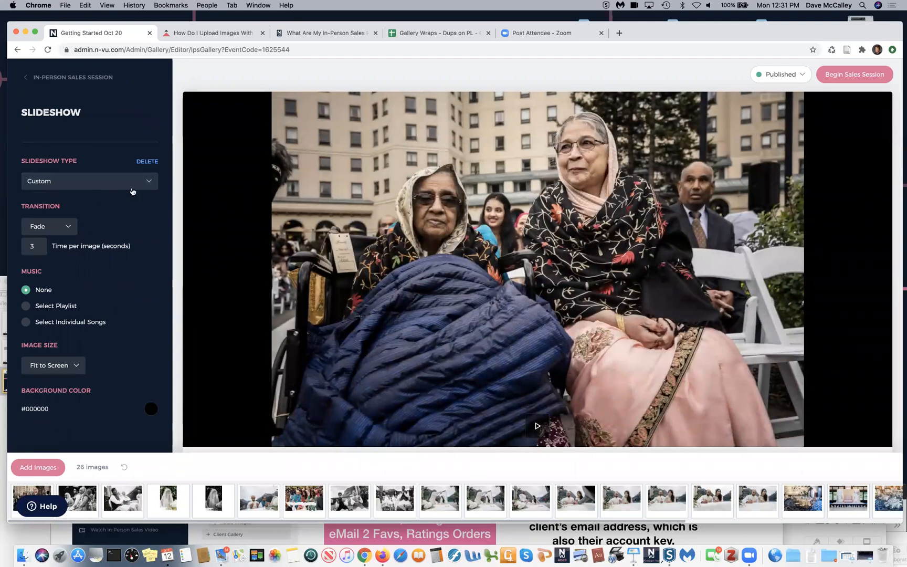
left_click(68, 227)
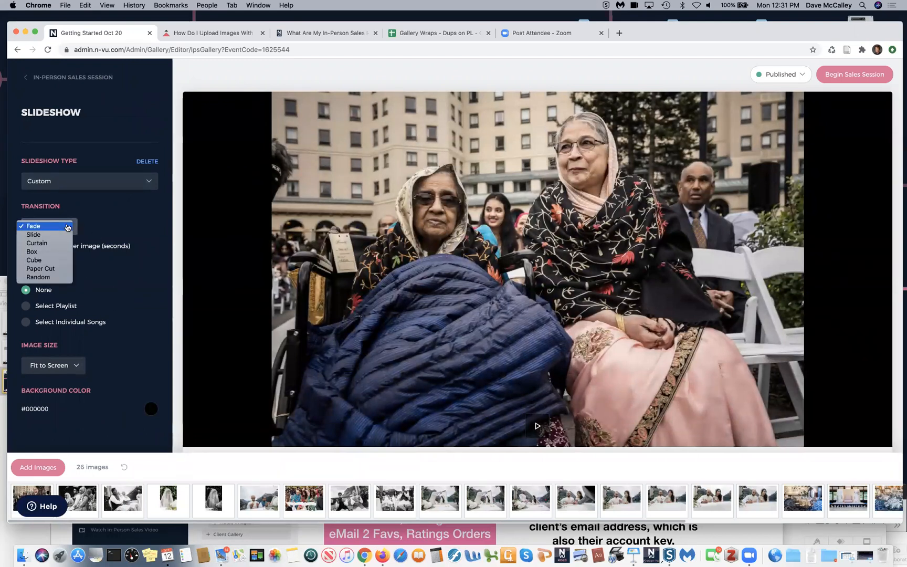
left_click(67, 226)
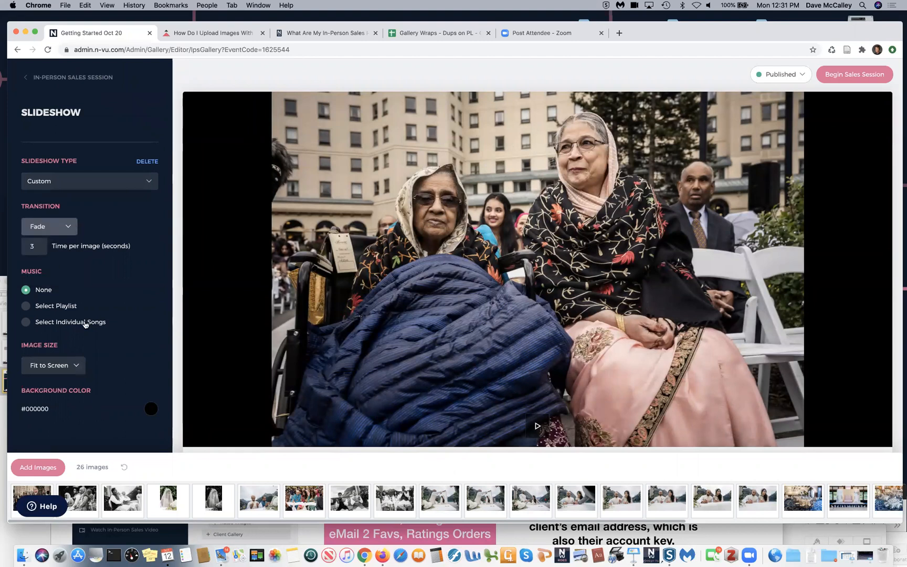
left_click(123, 499)
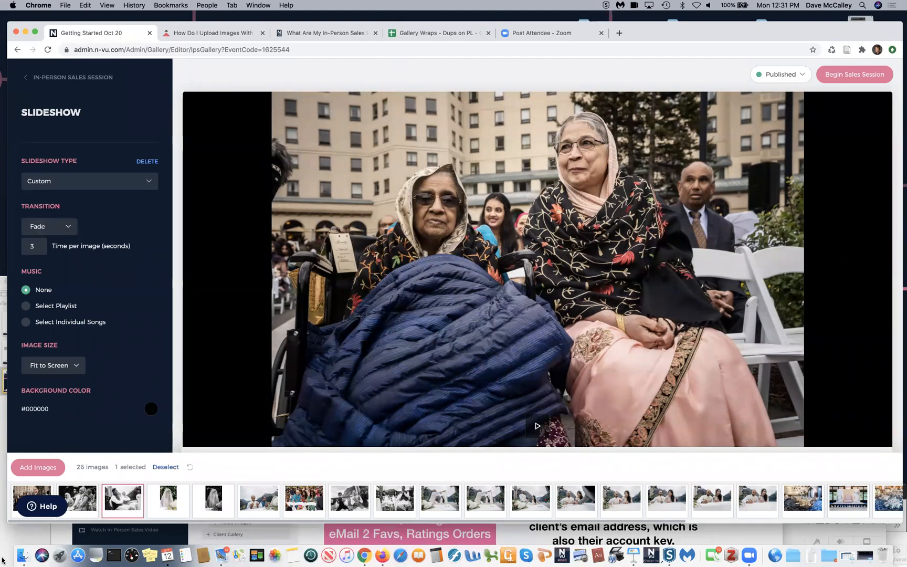
left_click_drag(304, 499, 365, 497)
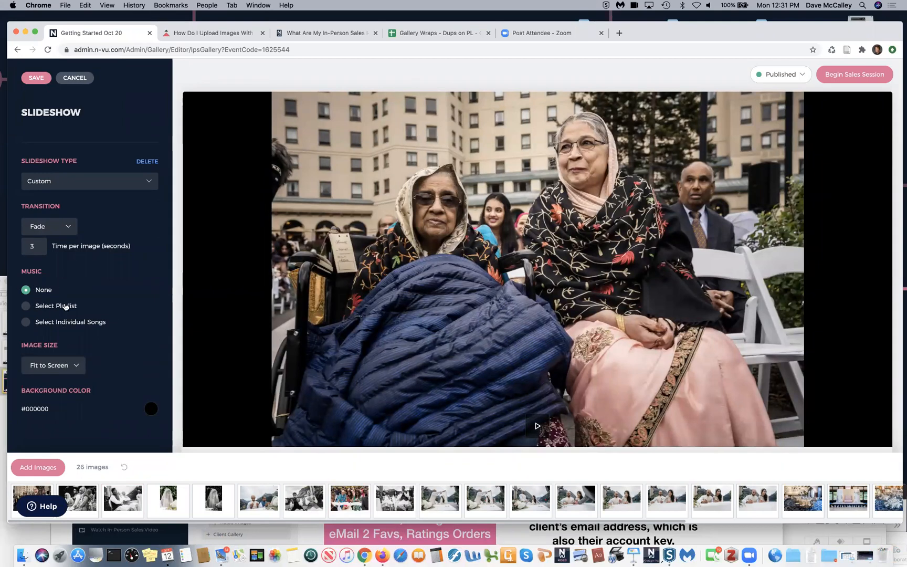
- Preview the slideshow with the image size set to Fill Screen and switch it back to Fit to Screen
left_click(78, 365)
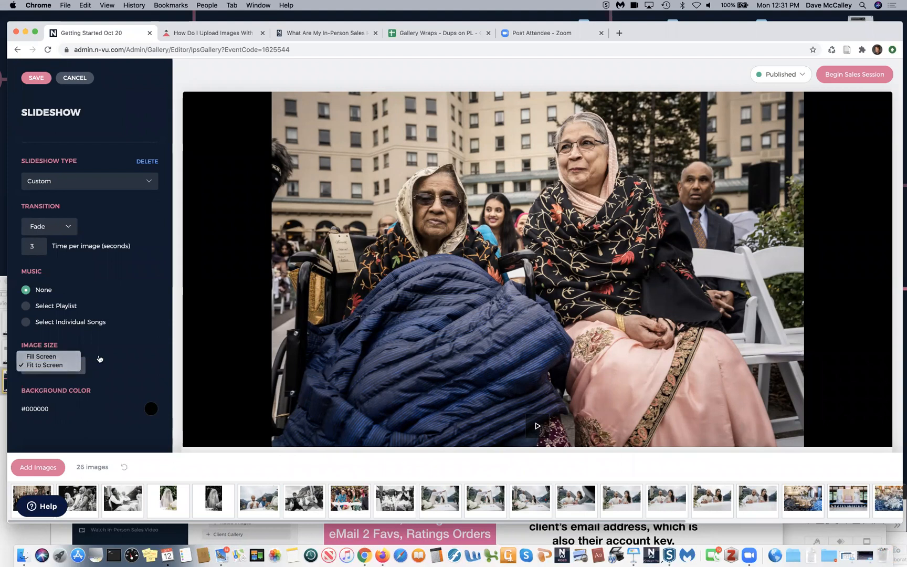
left_click(98, 356)
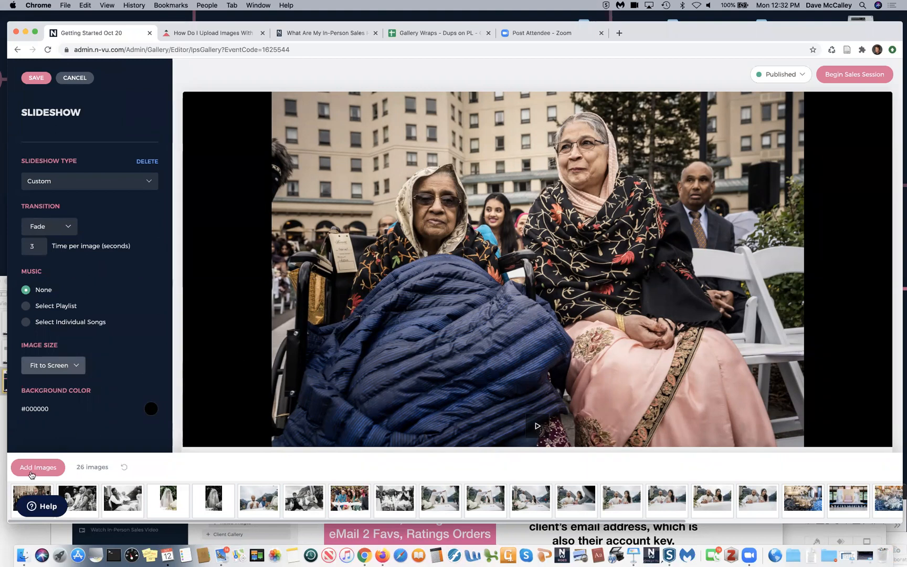
left_click(77, 365)
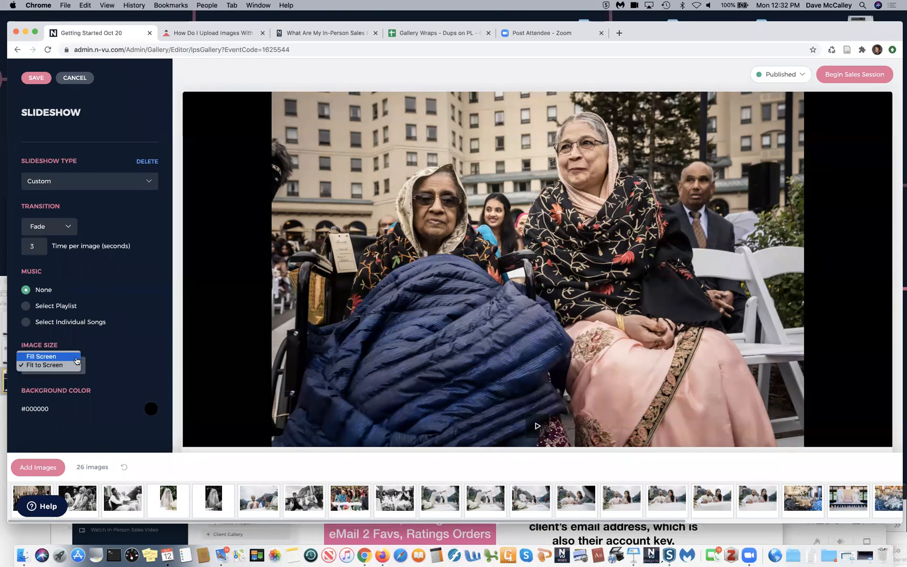
left_click(77, 356)
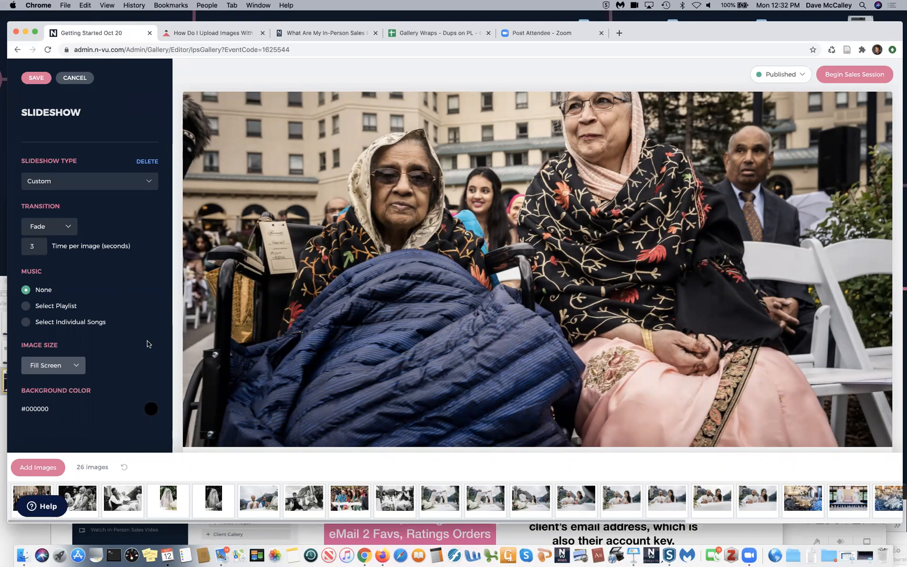
left_click(76, 366)
left_click(79, 375)
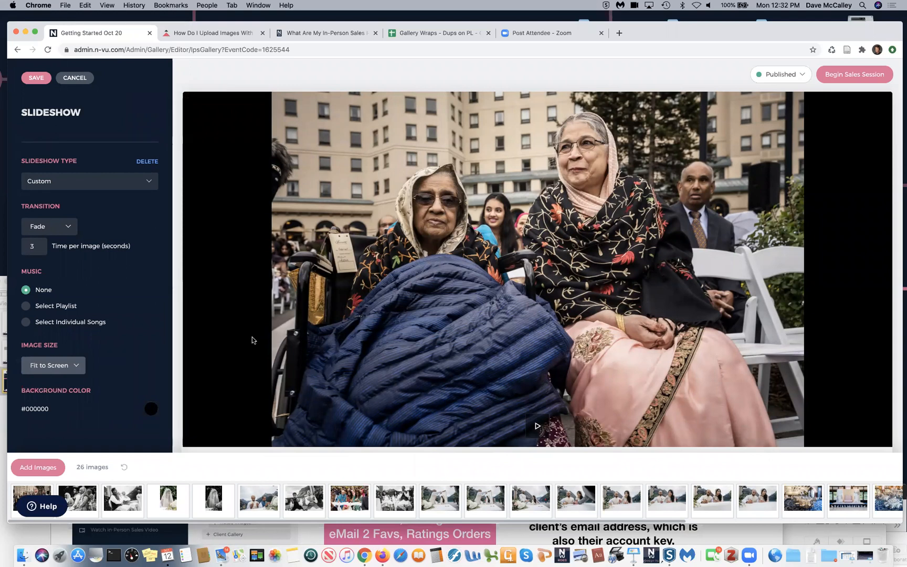
- Save the slideshow changes with the Fit to Screen image size and return to the In-Person Sales Session settings
left_click(42, 80)
left_click(77, 368)
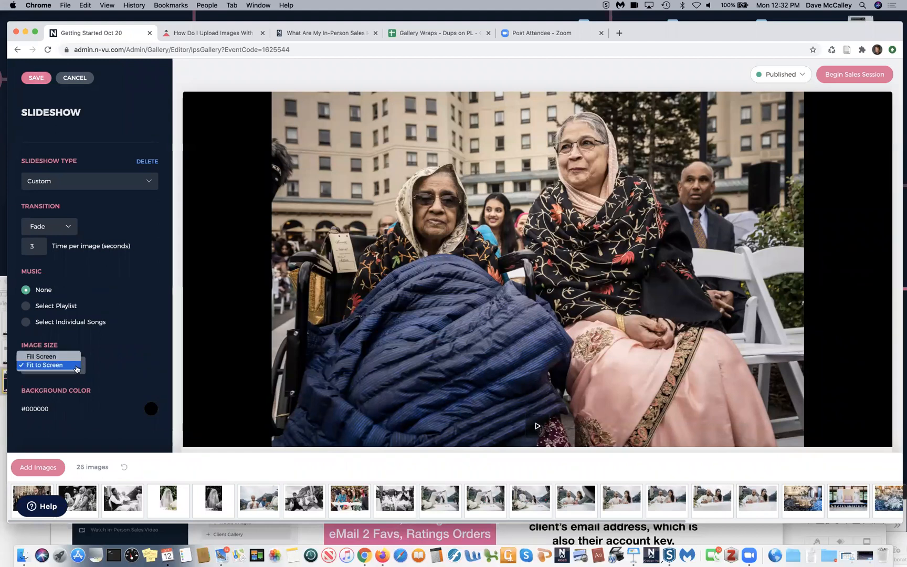
left_click(128, 351)
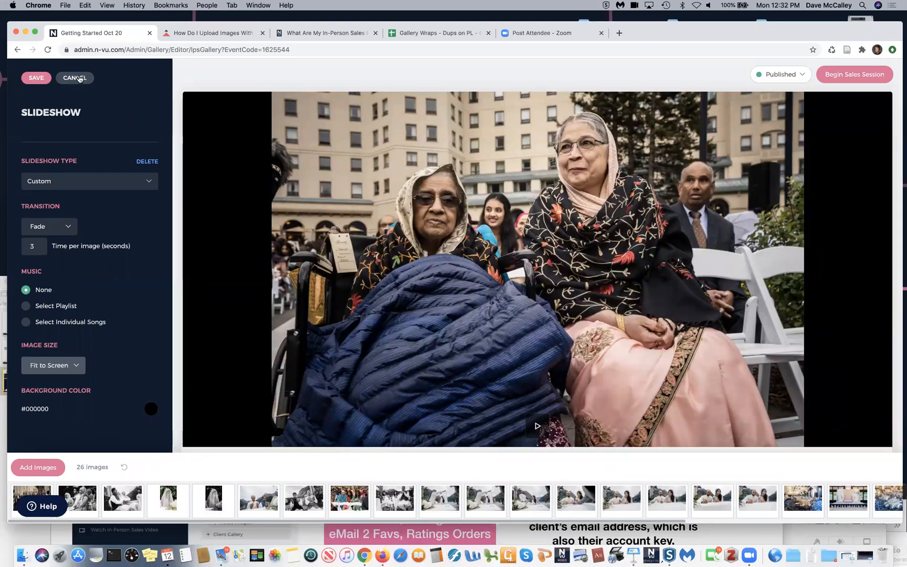
left_click(33, 77)
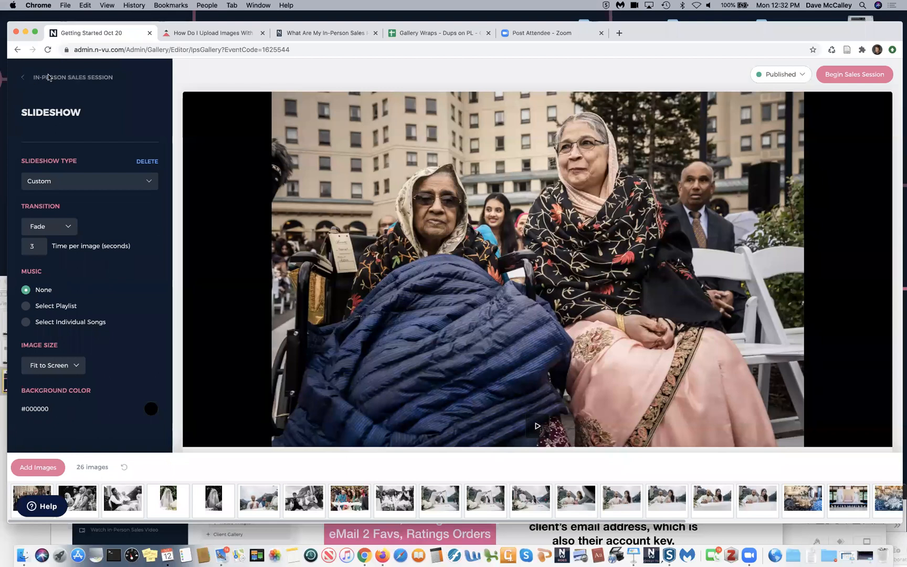
left_click(49, 78)
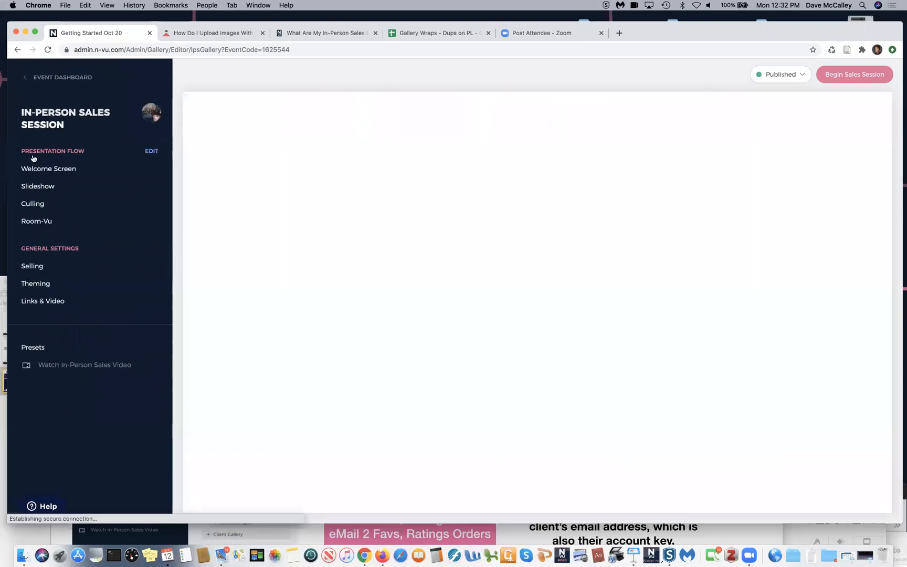
- Add a favorites folder named "Wall Decor" without an image limit in the Culling settings
left_click(25, 205)
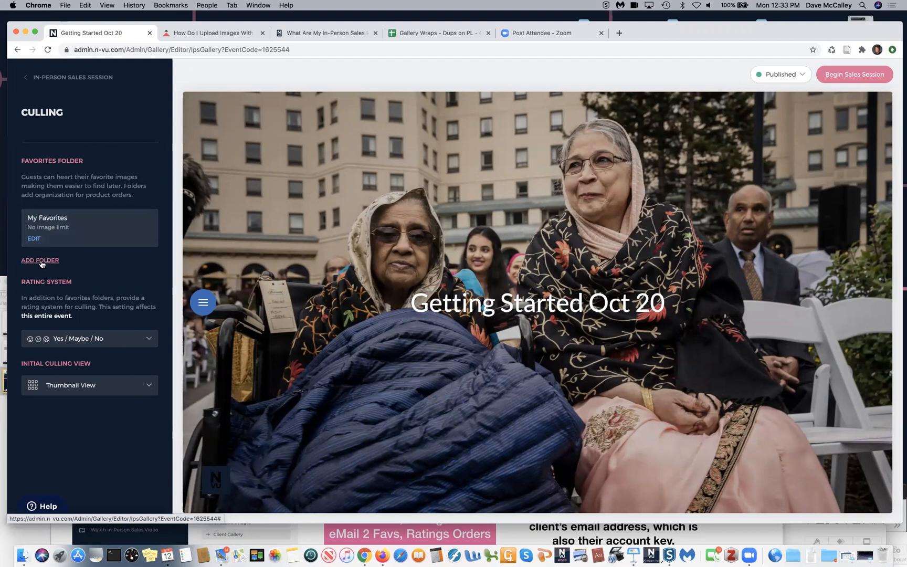
left_click(41, 261)
left_click(387, 259)
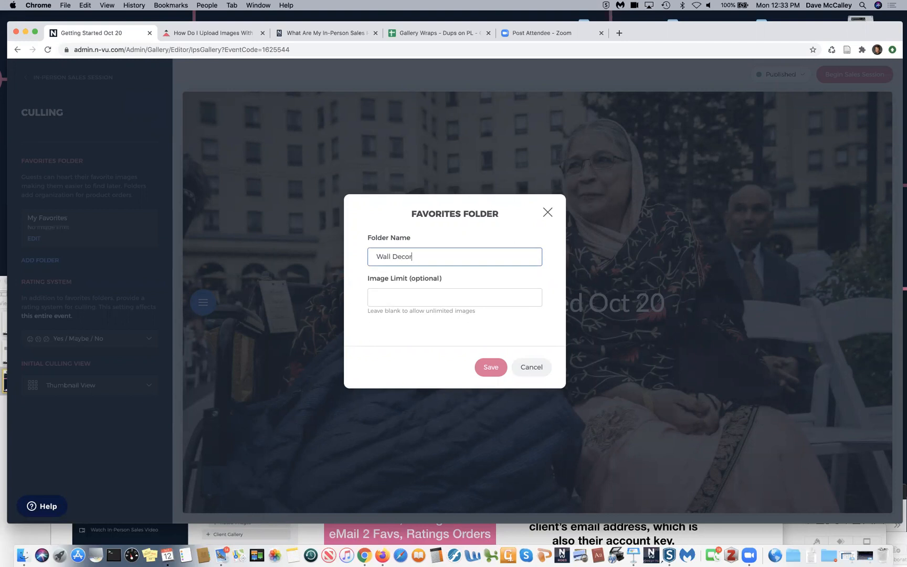
left_click(492, 378)
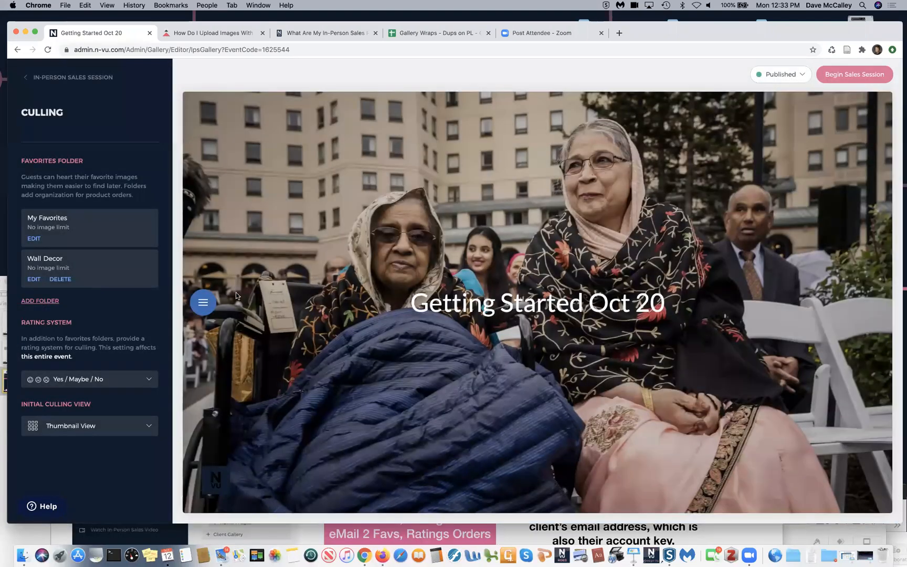
- Add a second favorites folder named "Album" with an image limit of 40
left_click(40, 301)
left_click(379, 254)
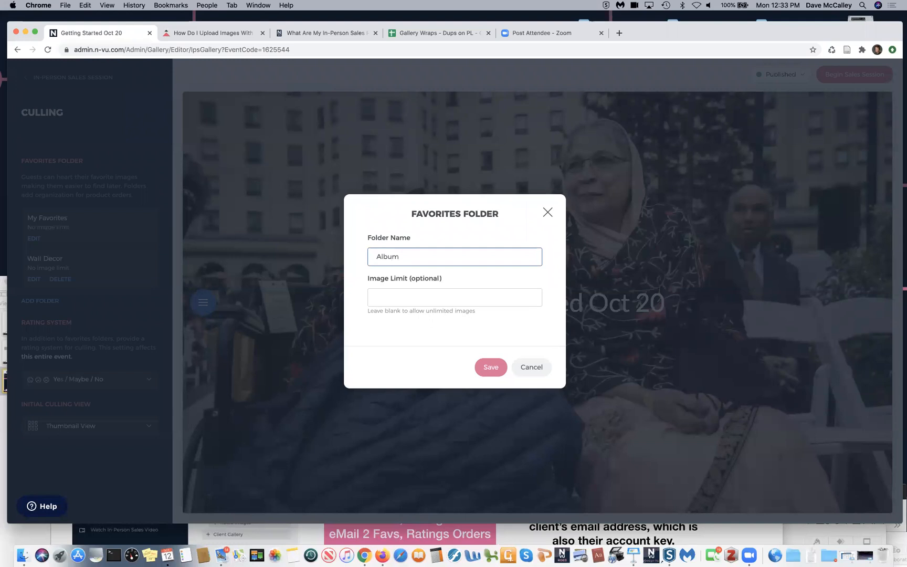
left_click(382, 298)
type("40")
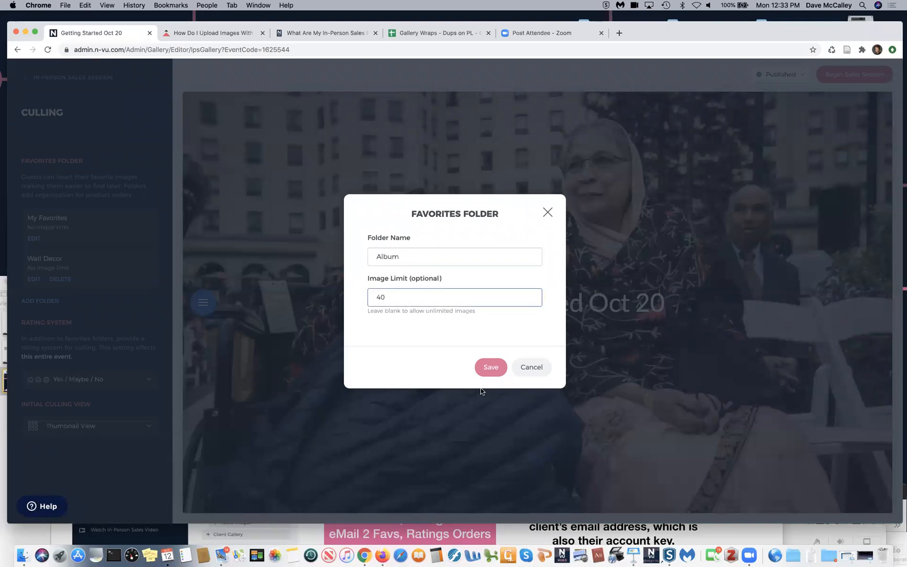
left_click(488, 370)
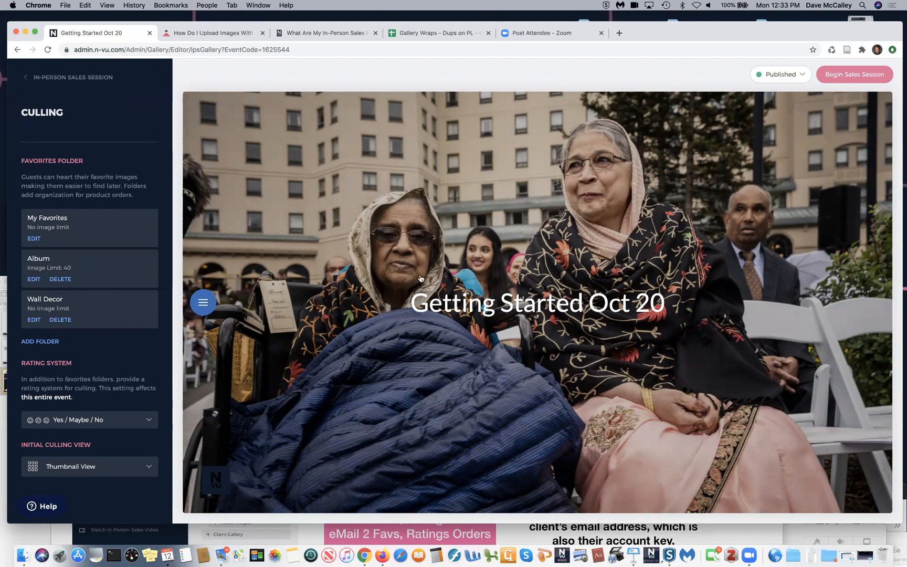
- Open the Room-Vu settings and review the stock rooms offered for this event
left_click(46, 78)
left_click(29, 223)
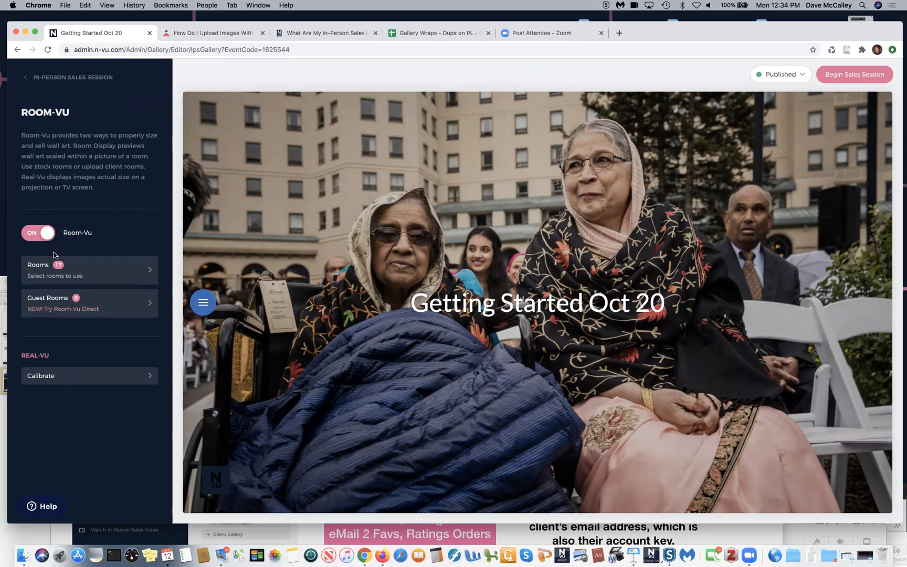
left_click(107, 274)
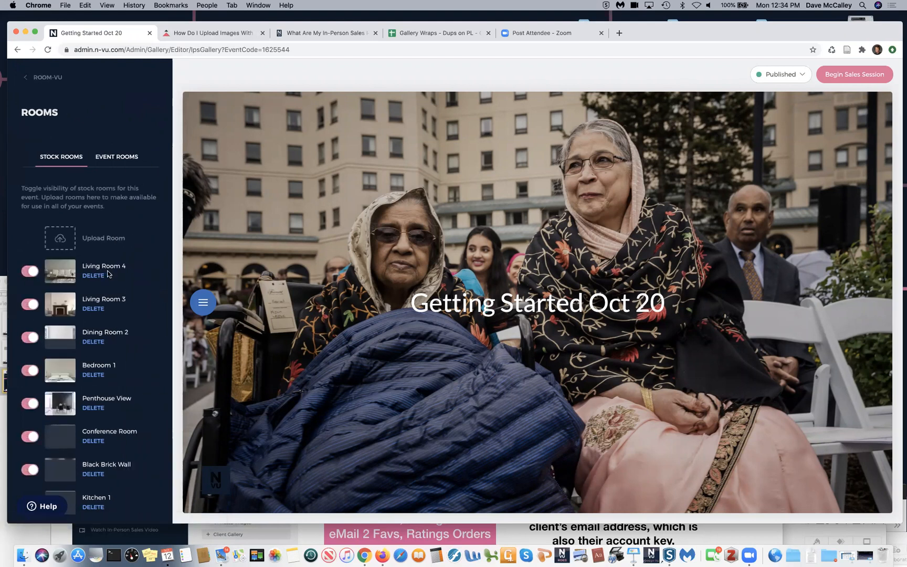
left_click(47, 79)
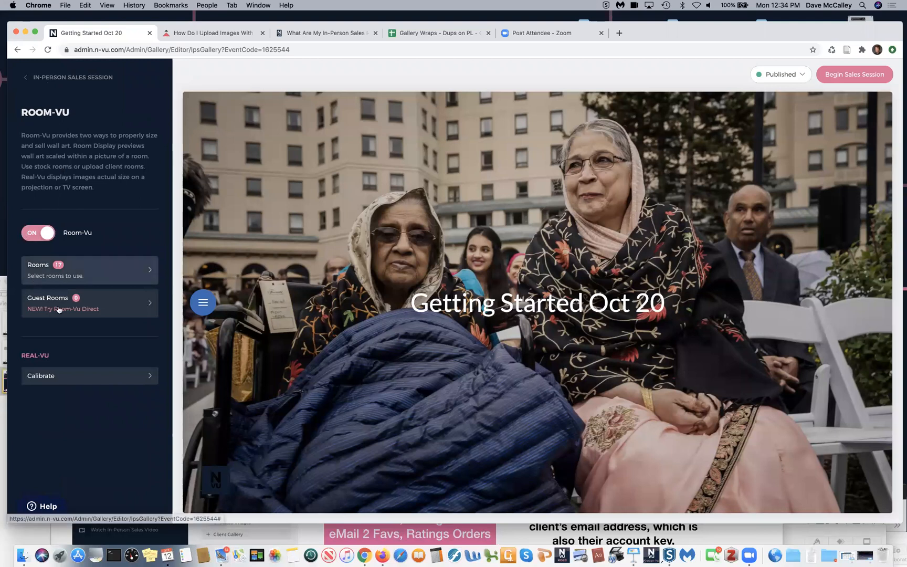
- Examine the Guest Rooms options for sending clients a Room-Vu Direct upload link, including Text Message, and return to the session settings
left_click(137, 306)
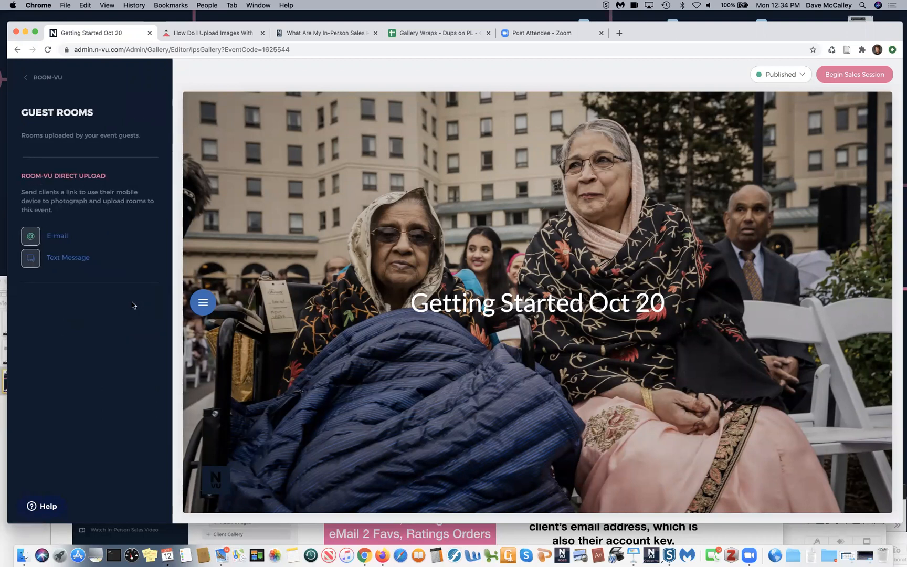
left_click(76, 260)
left_click(47, 79)
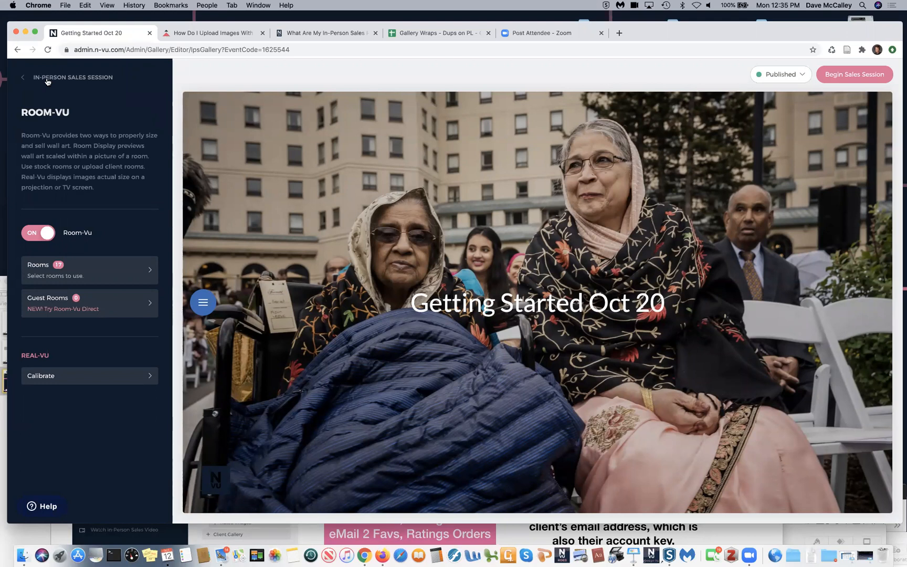
left_click(48, 79)
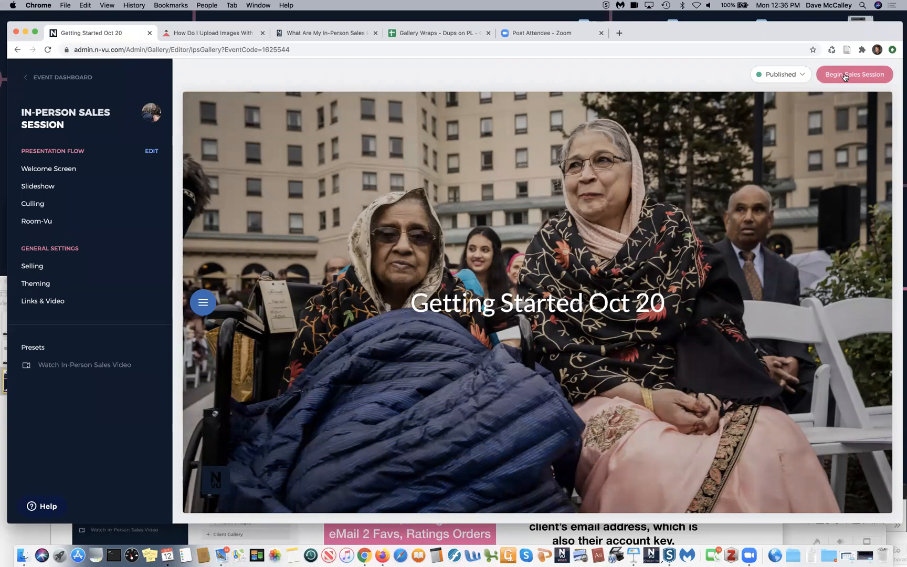
- Begin the sales session from the Event Dashboard and view the Add Client form, cancelling it without adding a client
left_click(55, 77)
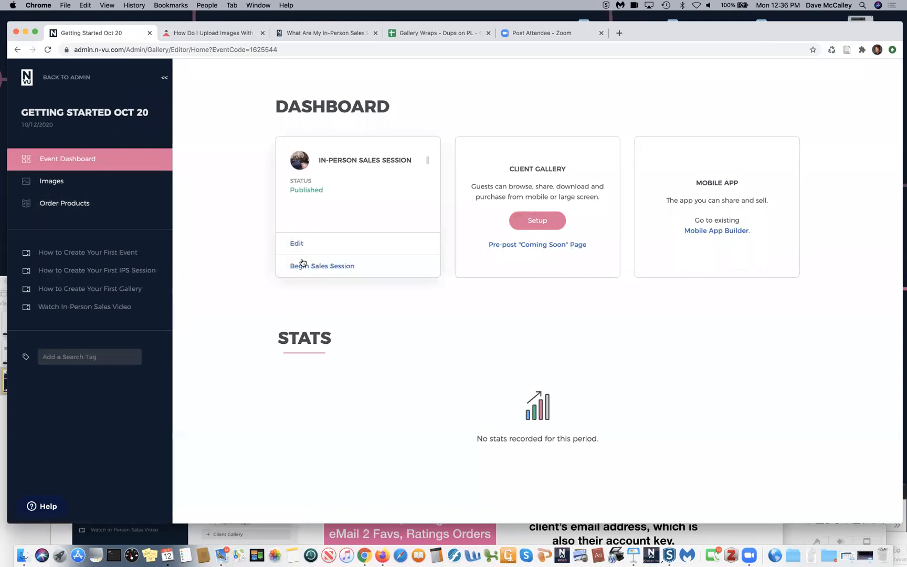
left_click(313, 268)
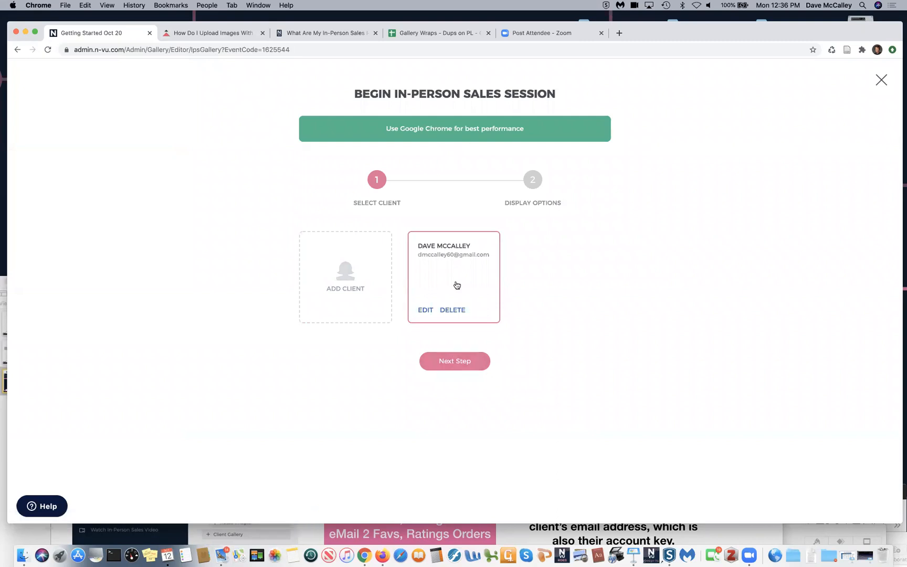
left_click(350, 277)
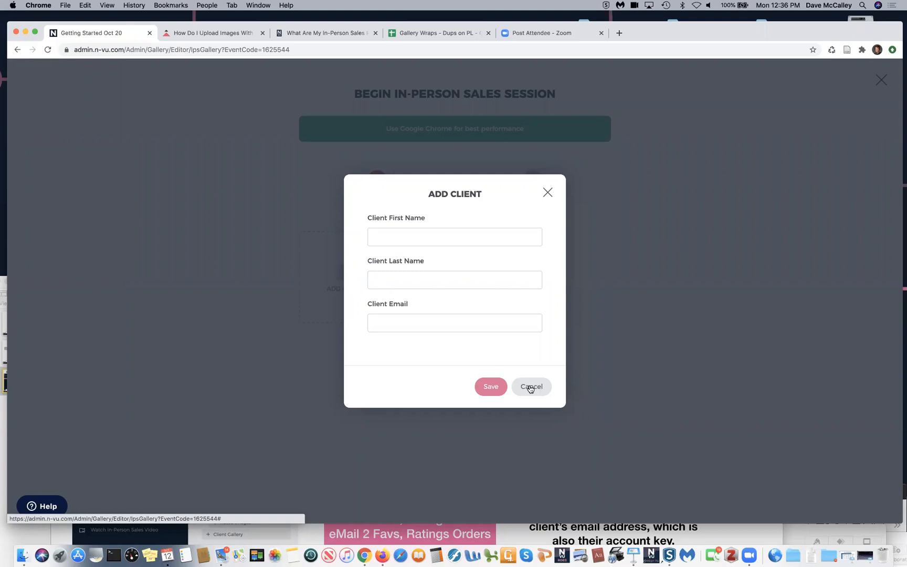
left_click(530, 388)
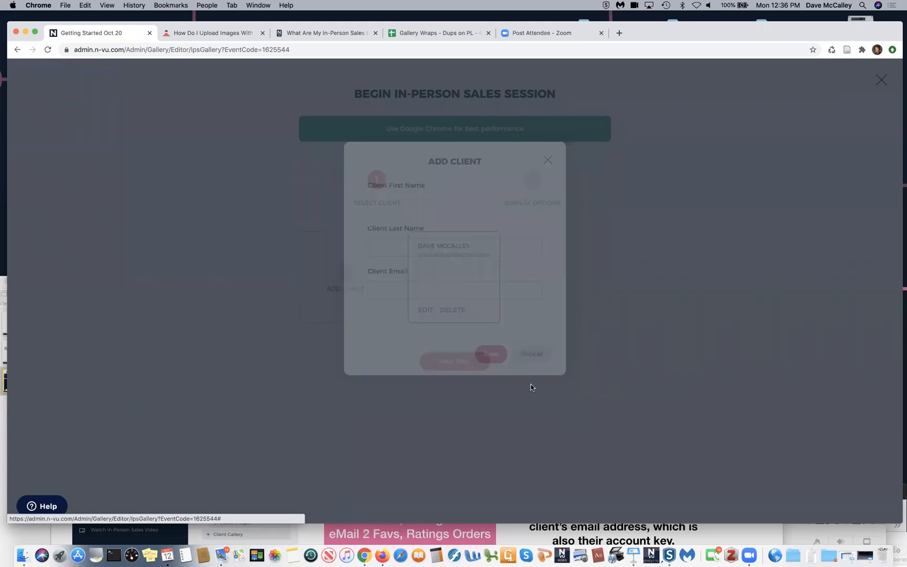
- Continue with the existing client and choose Dual-Vu as the session's display type
left_click(444, 362)
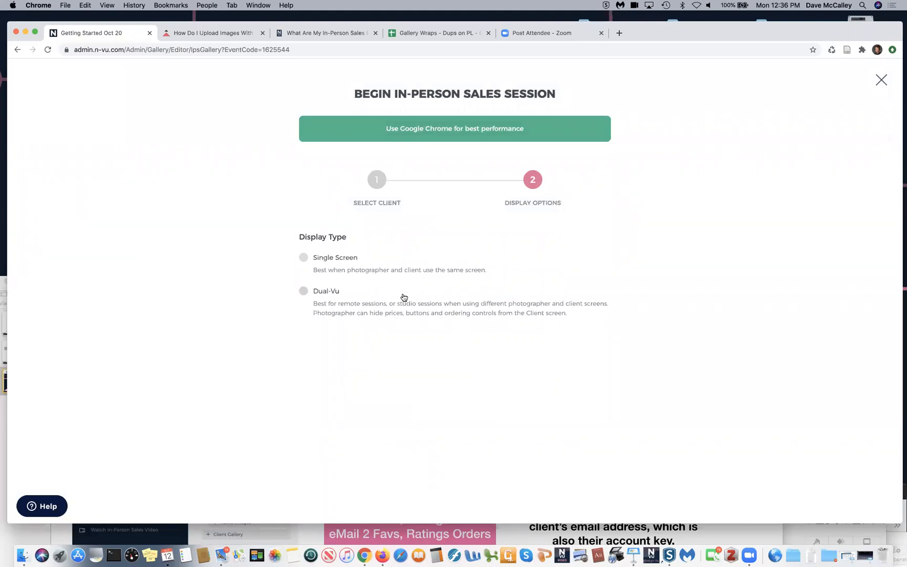
left_click(303, 291)
scroll(474, 320, "down", 5)
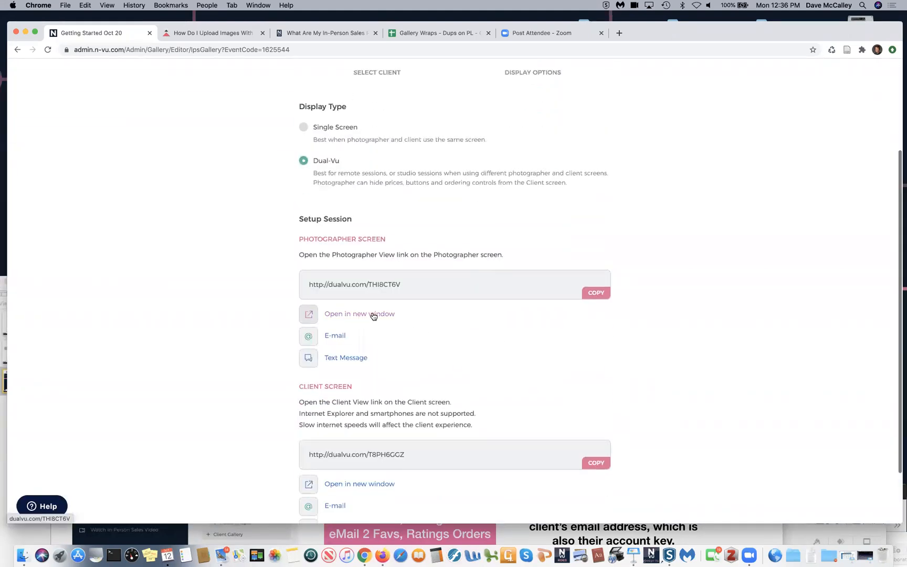
- Open the session's Photographer View link and its Client View link for the Dual-Vu presentation
left_click(373, 314)
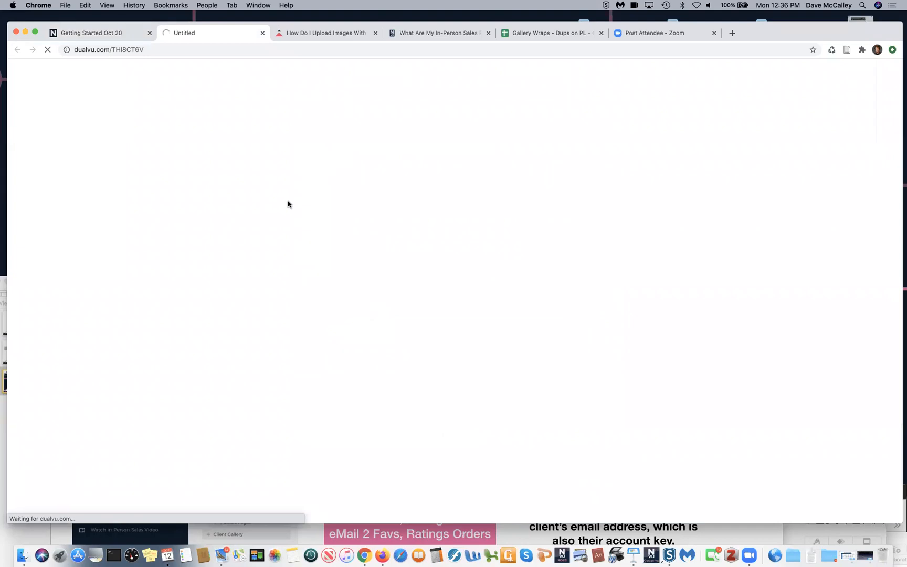
left_click(103, 36)
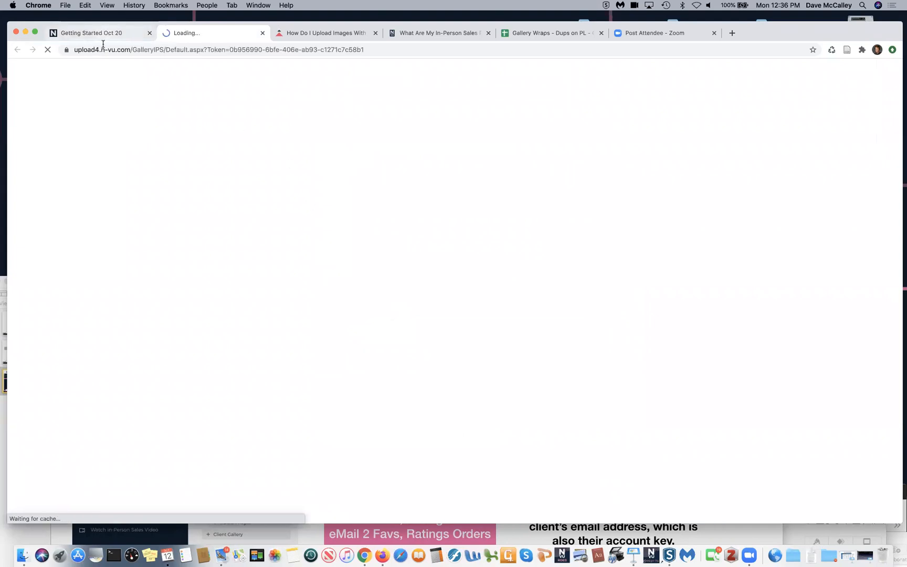
scroll(330, 368, "down", 3)
left_click(339, 415)
- Arrange the Photographer View and Client View windows side by side and decline fullscreen mode on the client screen
left_click_drag(218, 29, 178, 92)
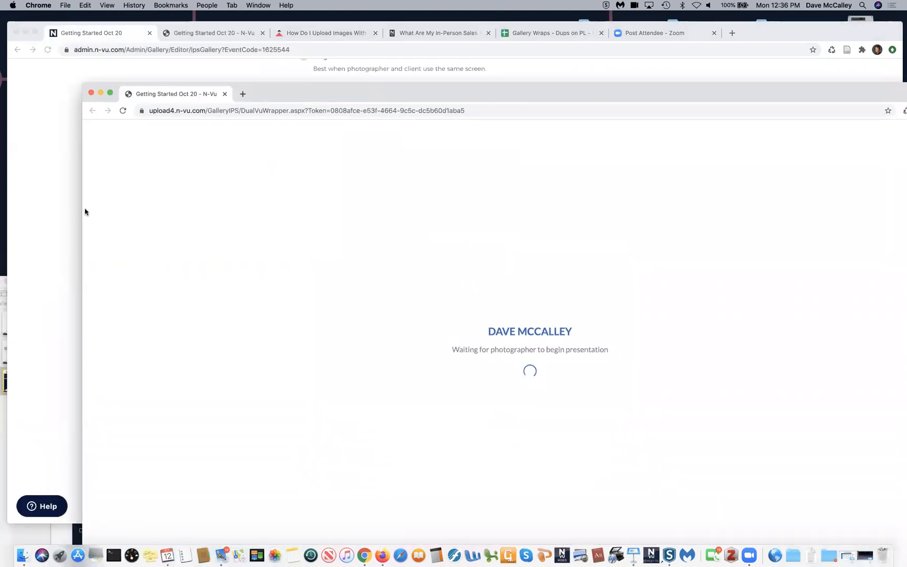
left_click_drag(81, 210, 415, 211)
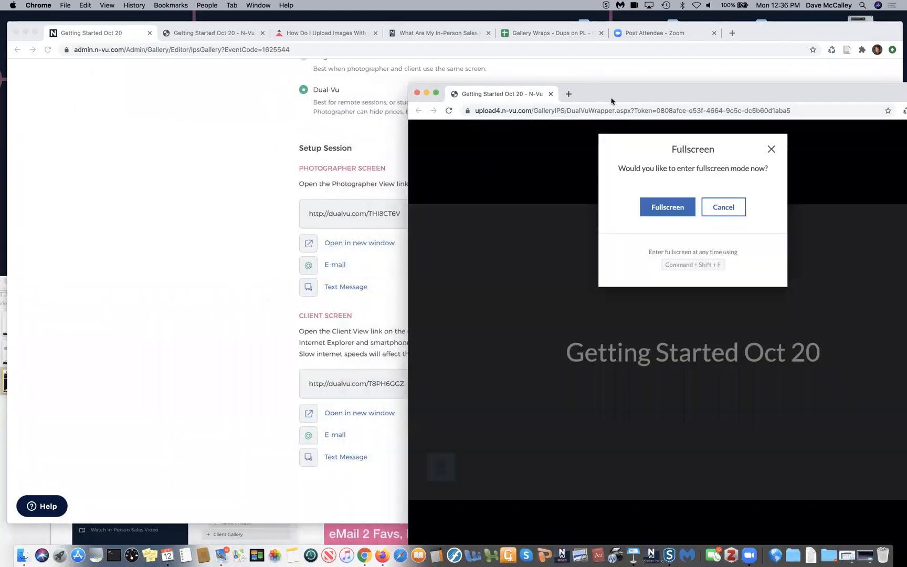
left_click_drag(603, 88, 534, 26)
left_click_drag(337, 520, 447, 544)
left_click(254, 362)
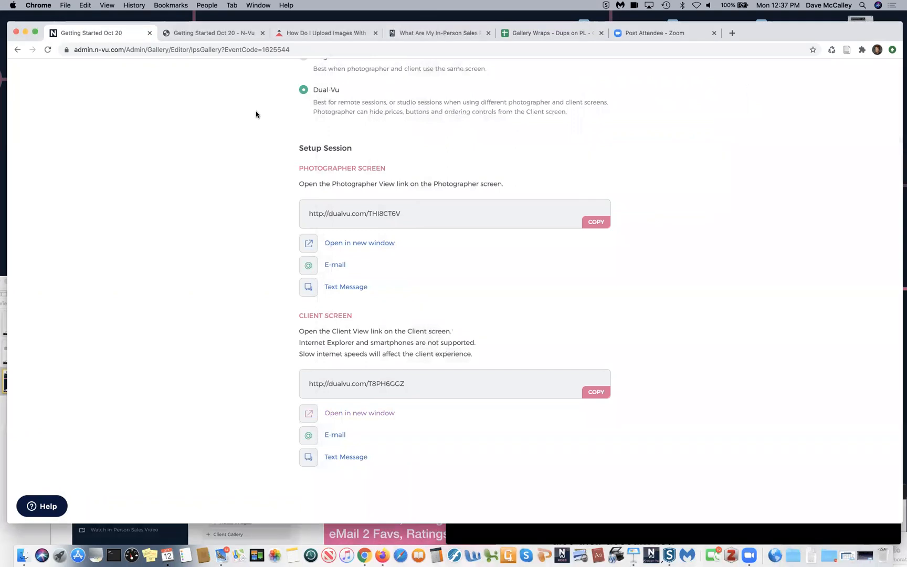
left_click(224, 33)
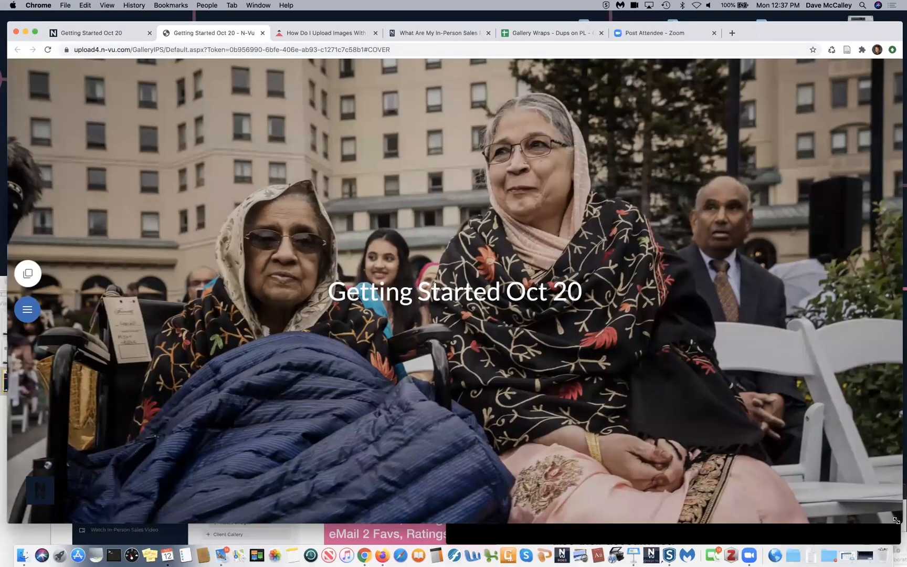
left_click_drag(663, 525, 468, 530)
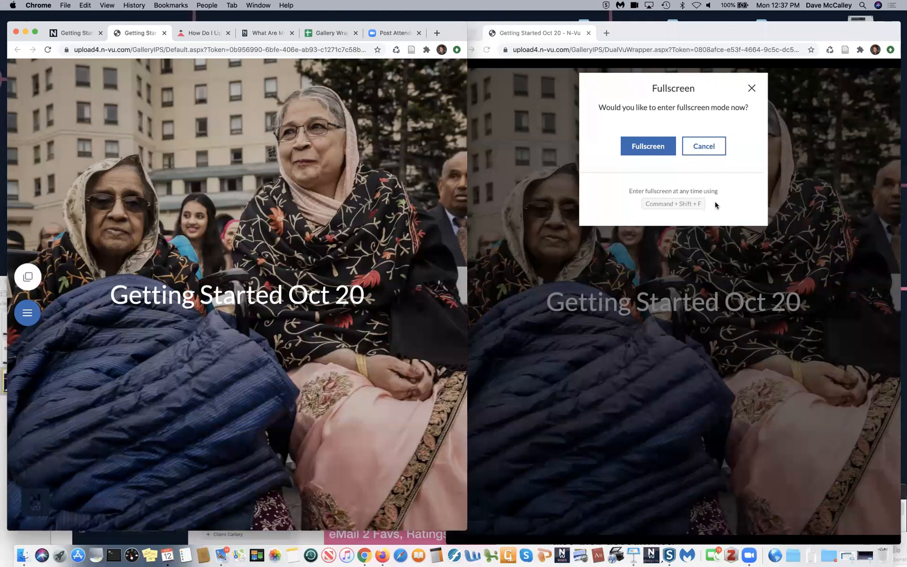
left_click(707, 150)
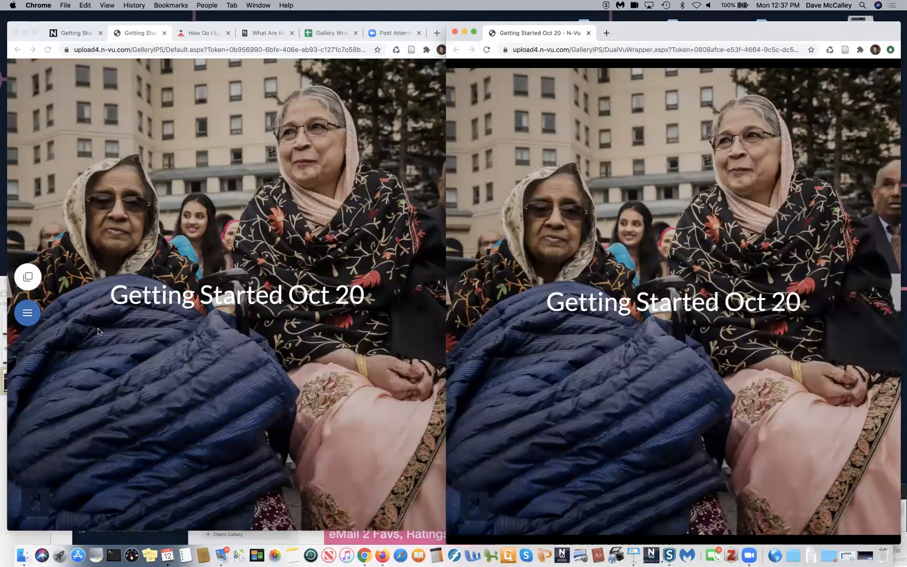
- Review the Keyboard Shortcuts list in the Photographer View for presentation workflow, rating and image views, then close it
left_click(27, 317)
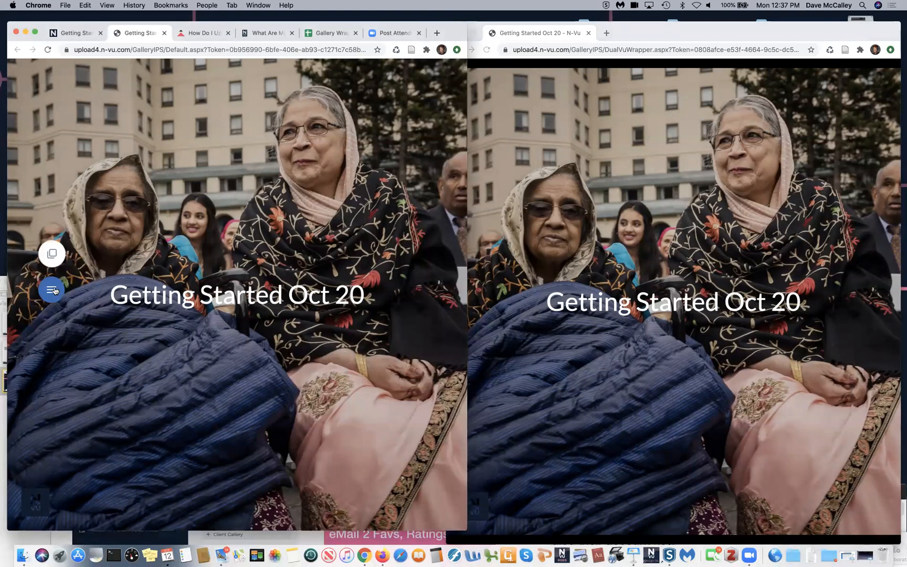
left_click(50, 289)
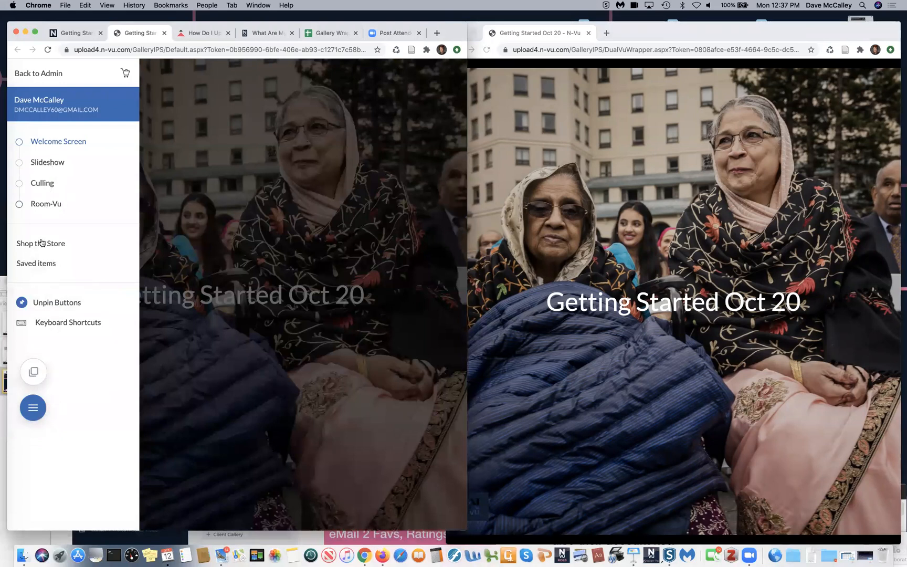
left_click(42, 321)
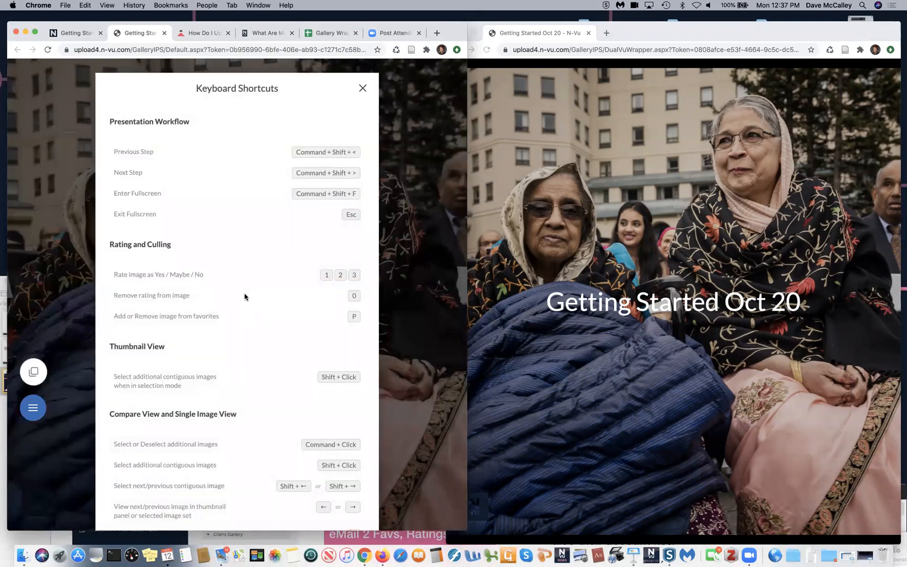
scroll(244, 297, "down", 5)
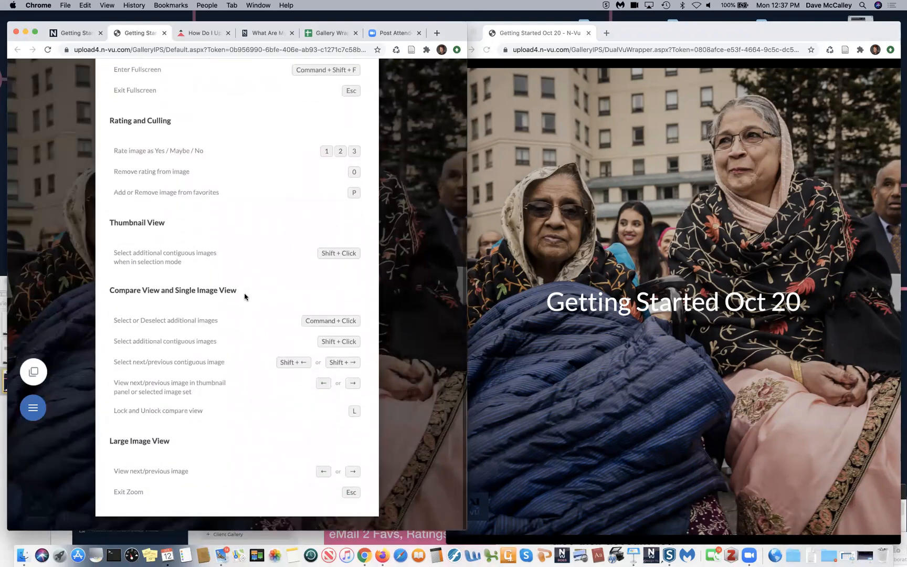
scroll(245, 297, "up", 5)
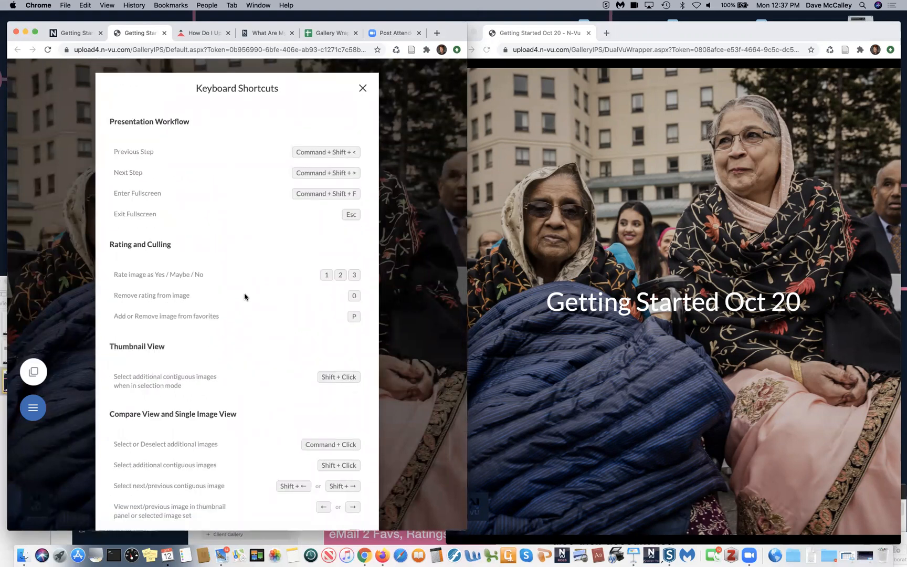
left_click(363, 93)
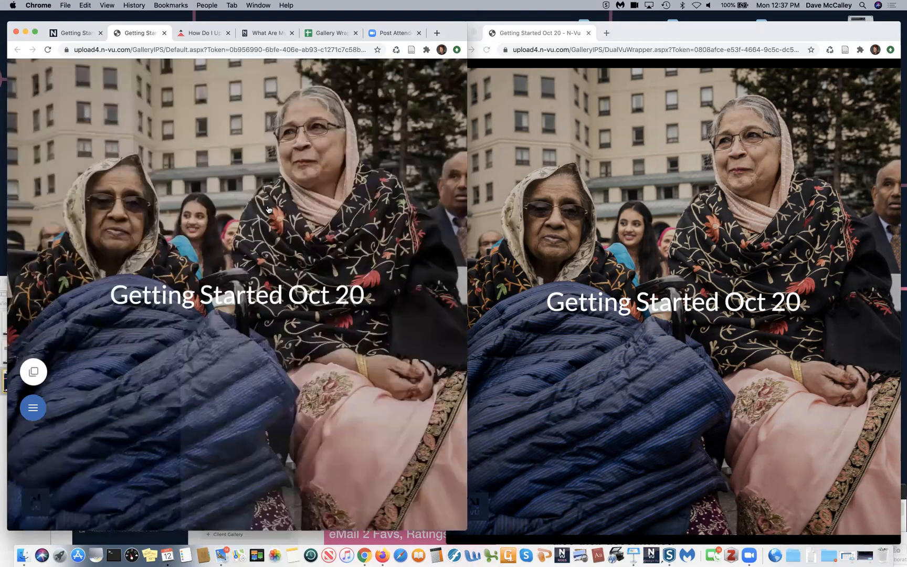
- Hide the ordering controls and pricing in the Dual-Vu settings, and show Live-Vu briefly before hiding it again
left_click(32, 373)
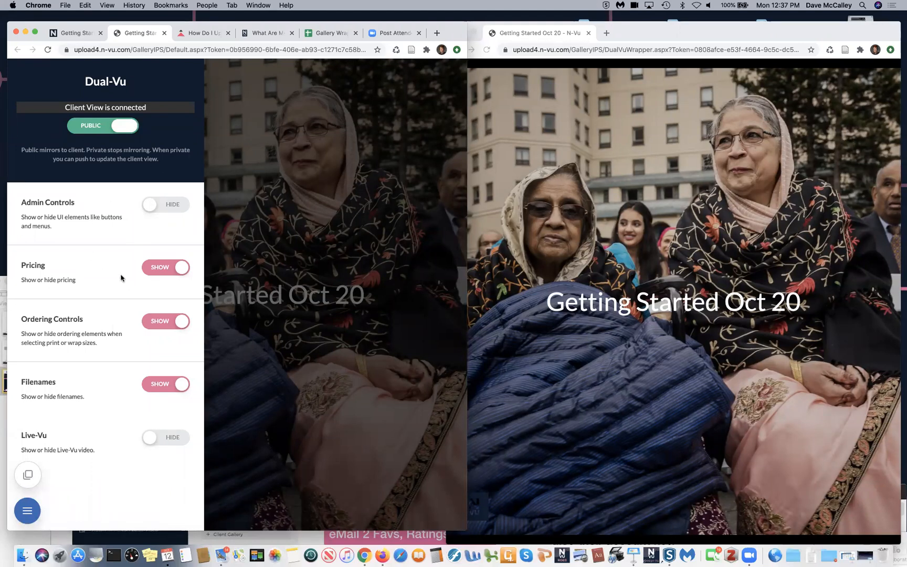
left_click(164, 321)
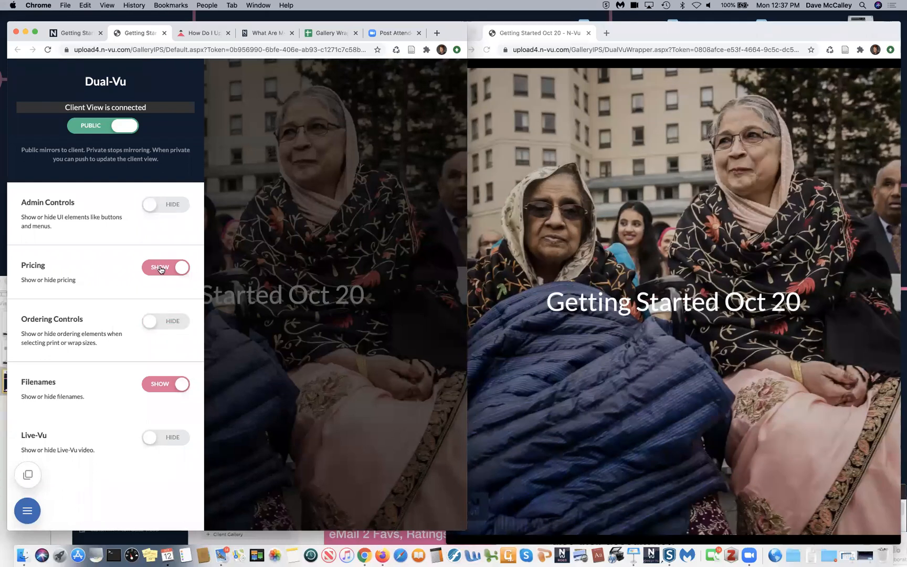
left_click(161, 270)
left_click(166, 437)
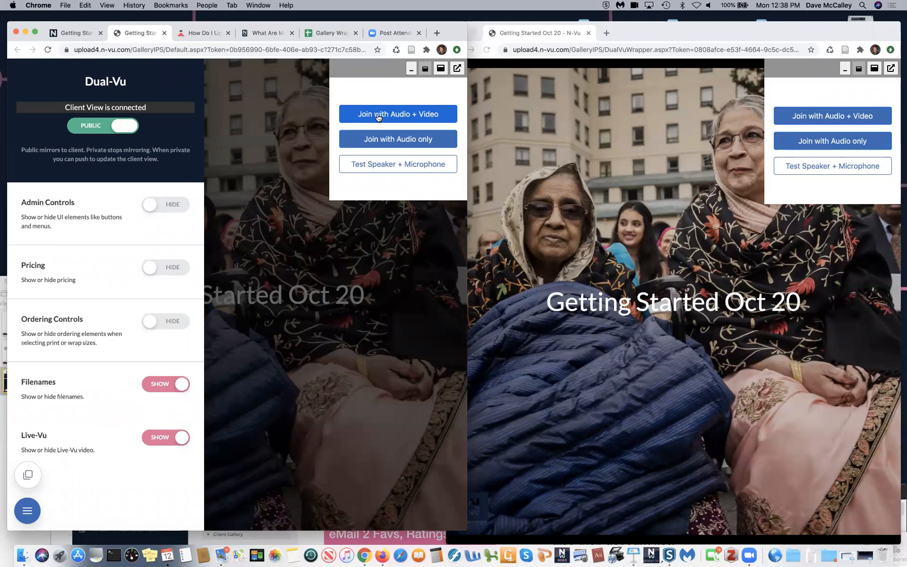
left_click(160, 438)
left_click(260, 422)
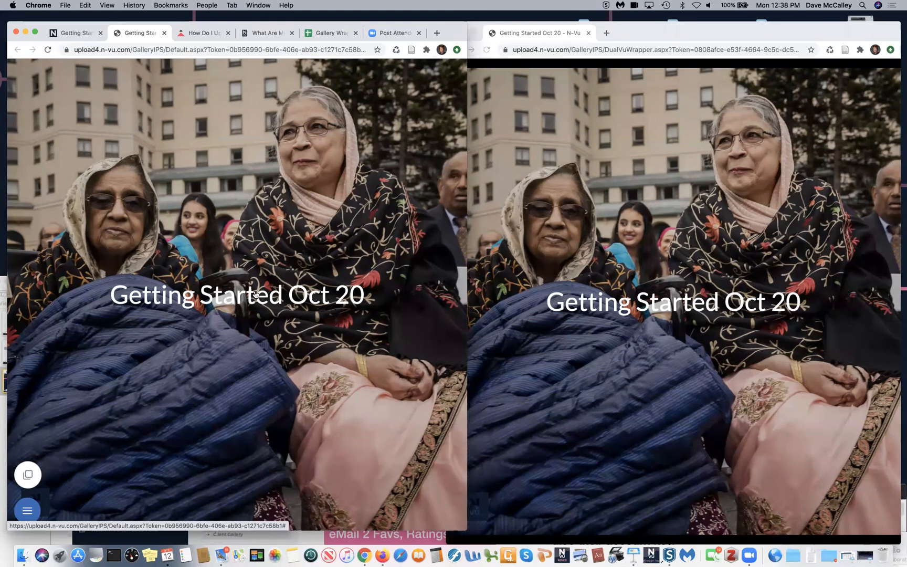
- Advance from the welcome screen through the slideshow to culling, try the single-image and compare views, and return to thumbnails
left_click(249, 371)
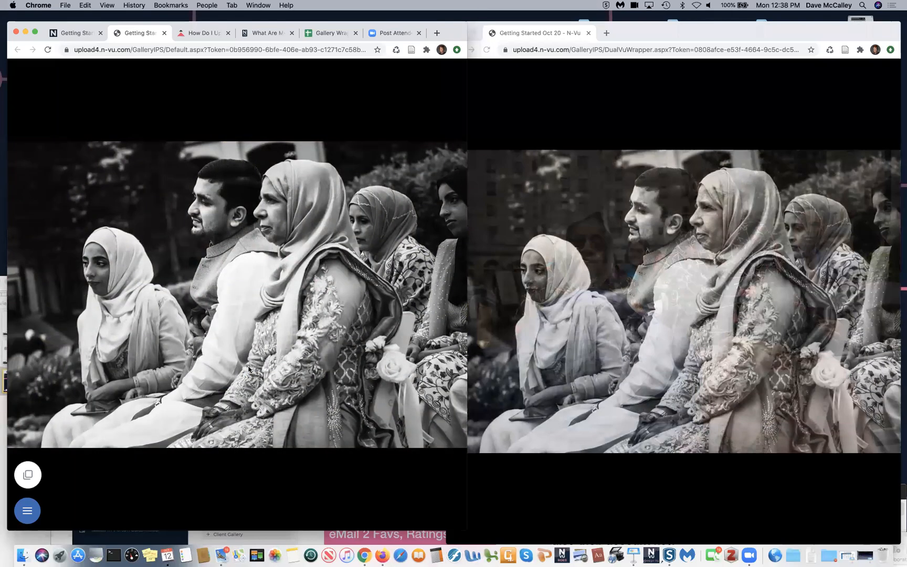
left_click(241, 513)
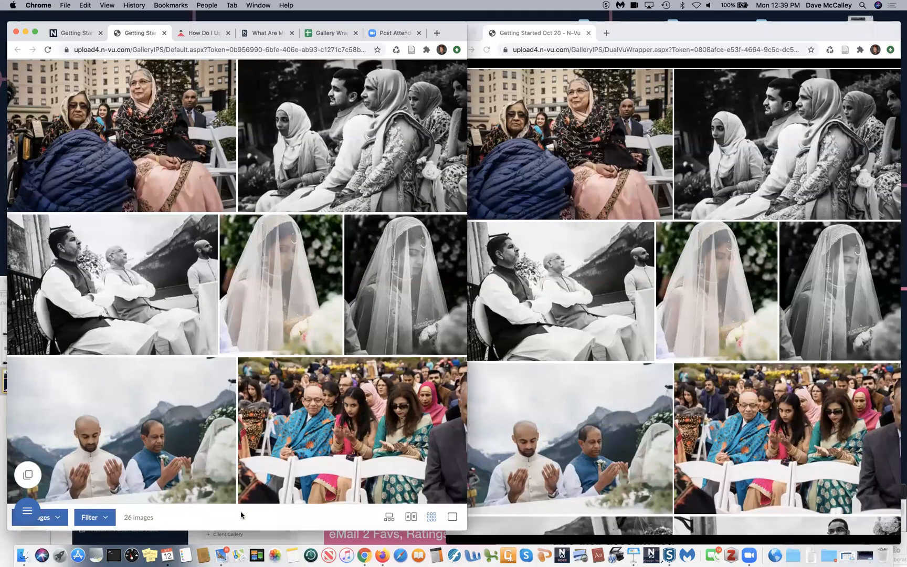
left_click(388, 522)
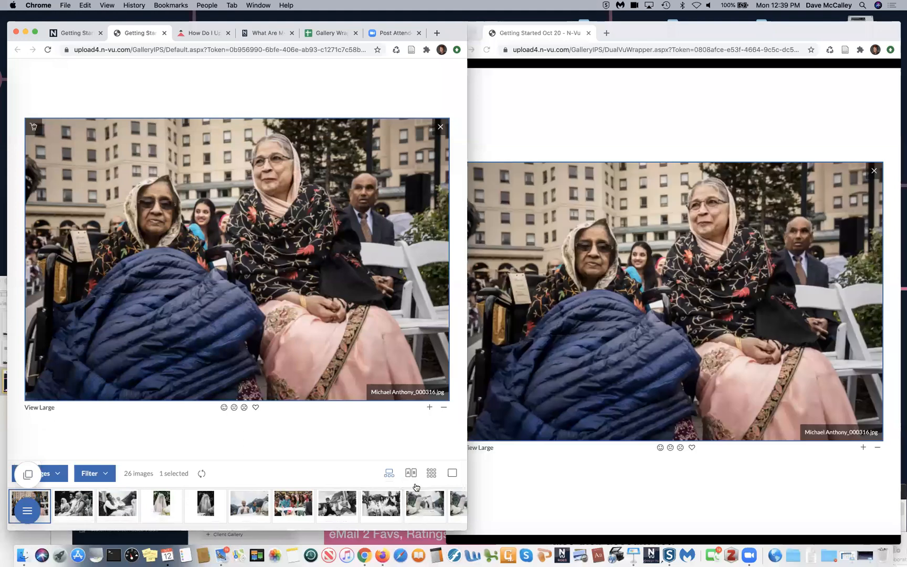
left_click(411, 473)
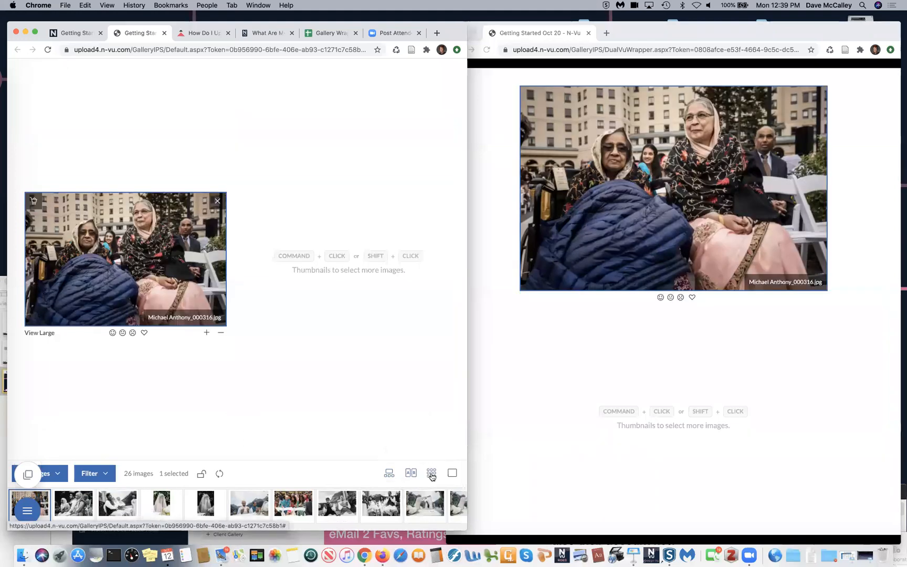
left_click(432, 474)
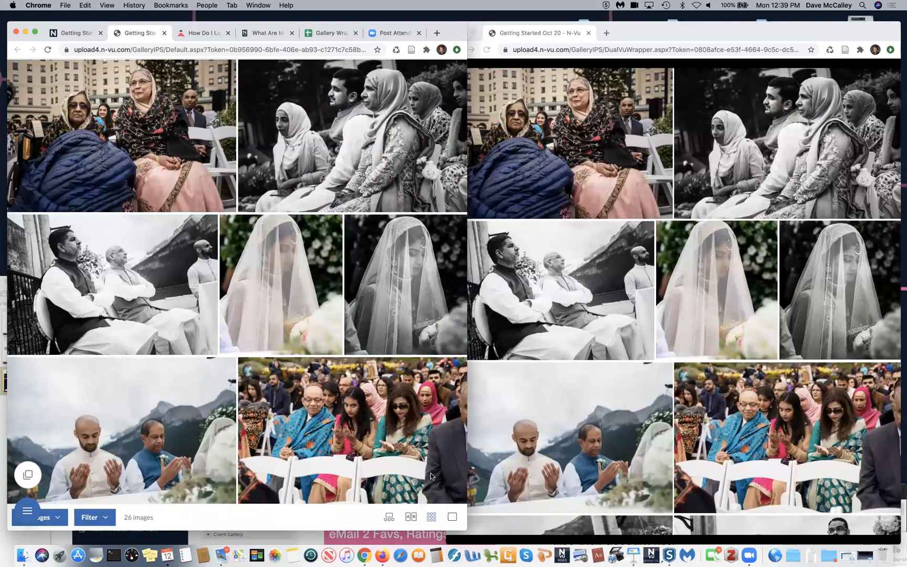
- Rate the color photo of the veiled bride as Maybe and the black-and-white photo of the seated men as Yes
scroll(339, 282, "down", 3)
scroll(339, 281, "down", 20)
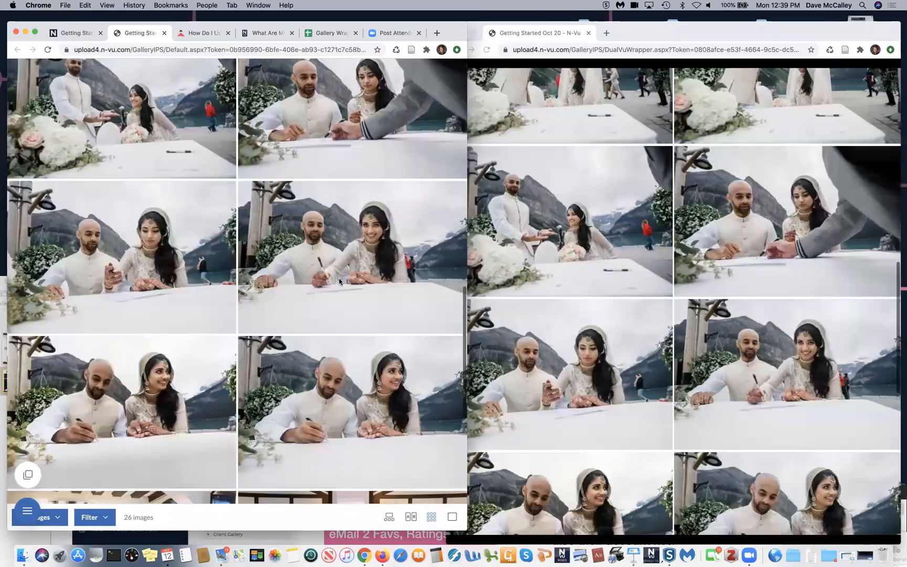
scroll(339, 282, "up", 20)
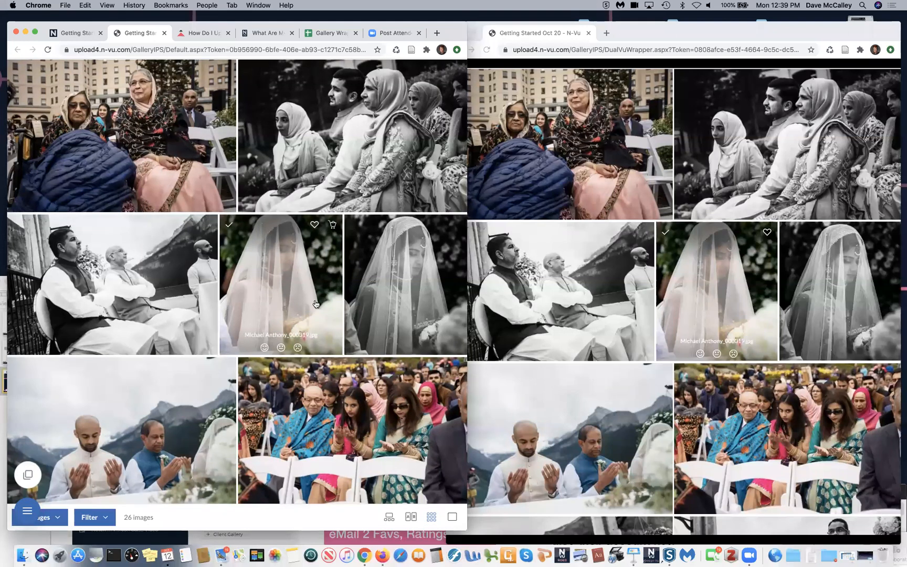
left_click(281, 348)
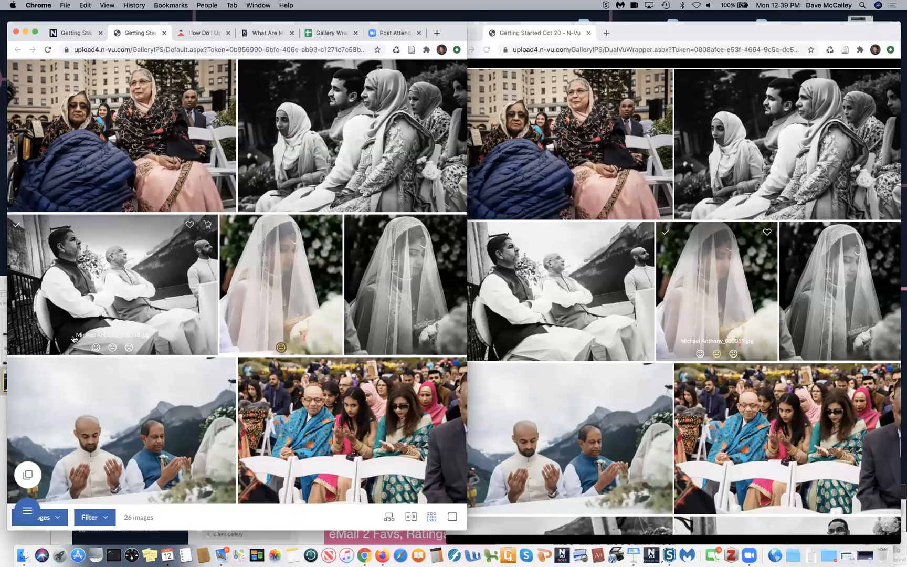
left_click(96, 348)
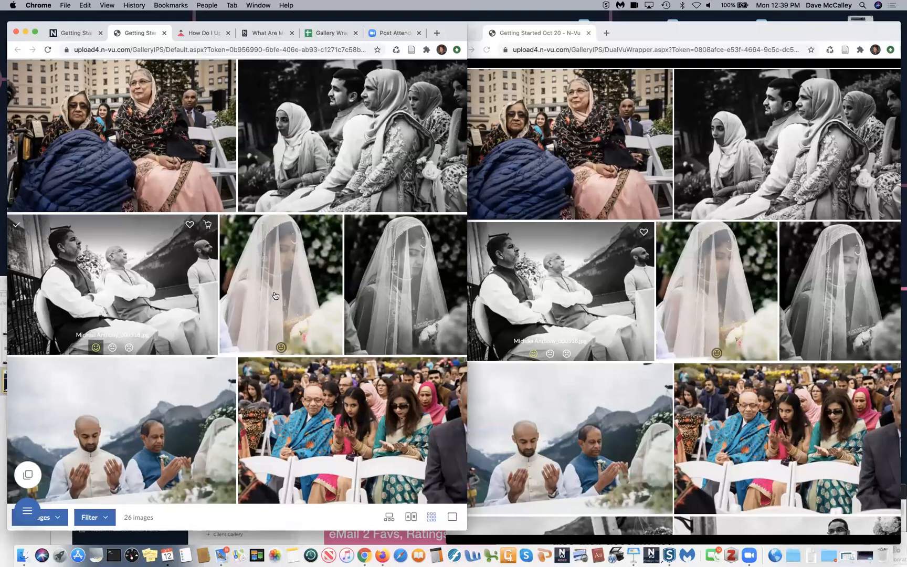
- Select the seated guests, praying men, veil-lifting and signing-table photos and rate them all as Yes
scroll(274, 297, "down", 4)
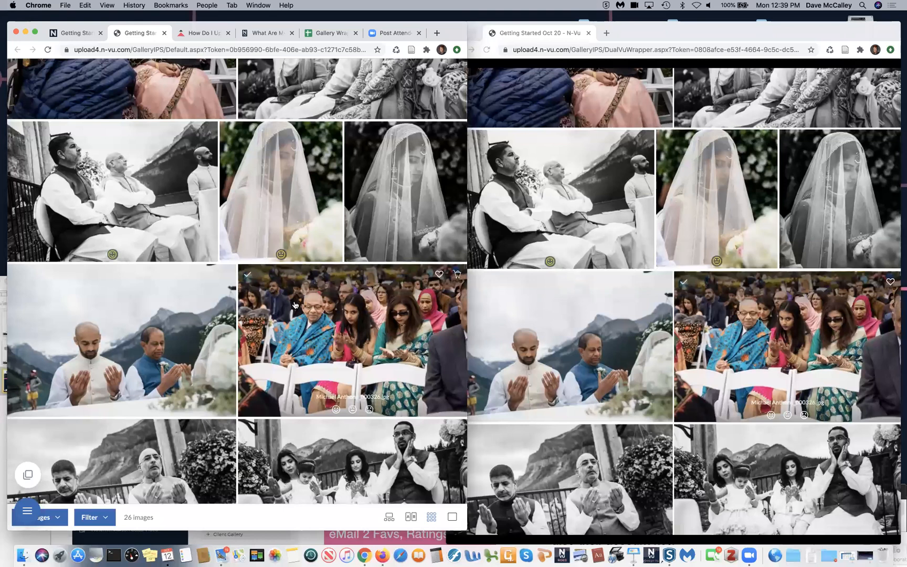
left_click(249, 276)
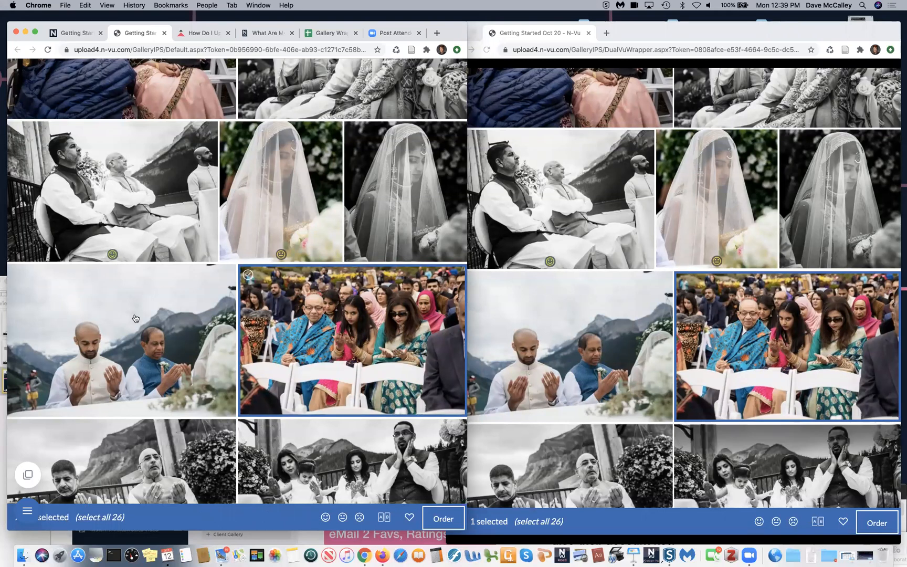
mouse_move(93, 300)
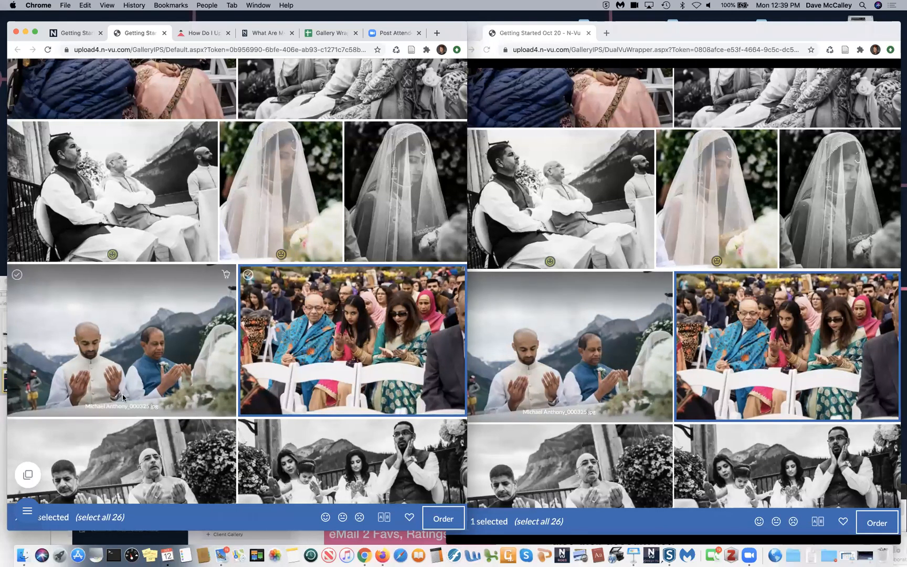
left_click(22, 273)
scroll(254, 442, "down", 3)
scroll(254, 442, "down", 6)
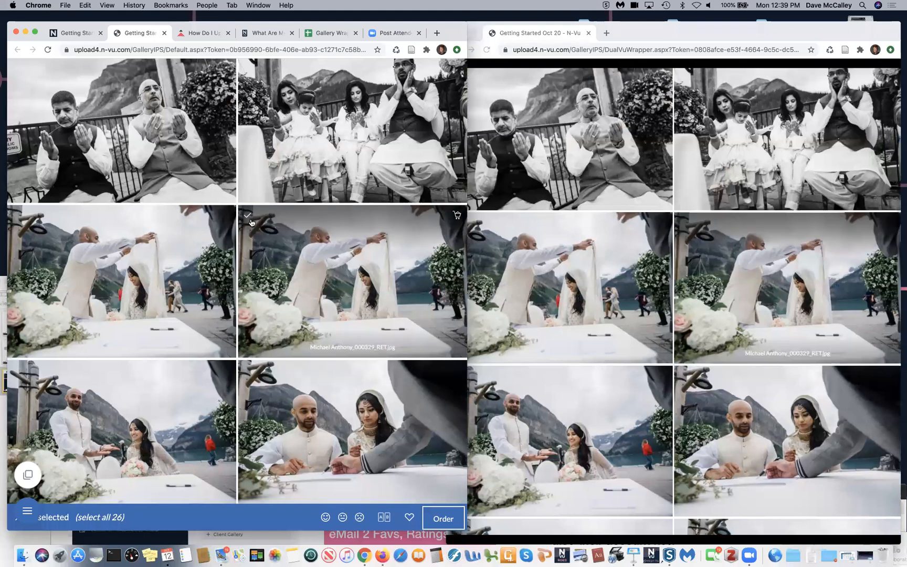
left_click(249, 369)
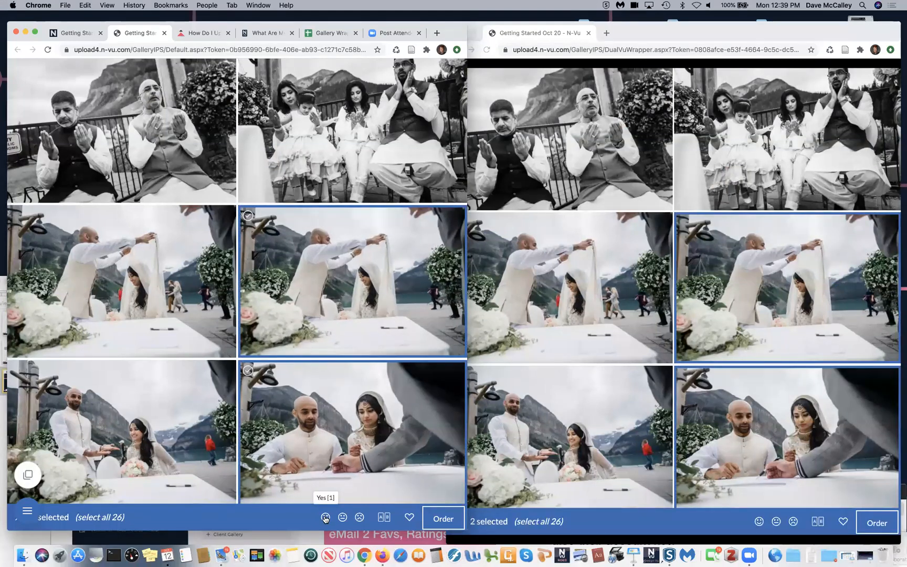
left_click(325, 518)
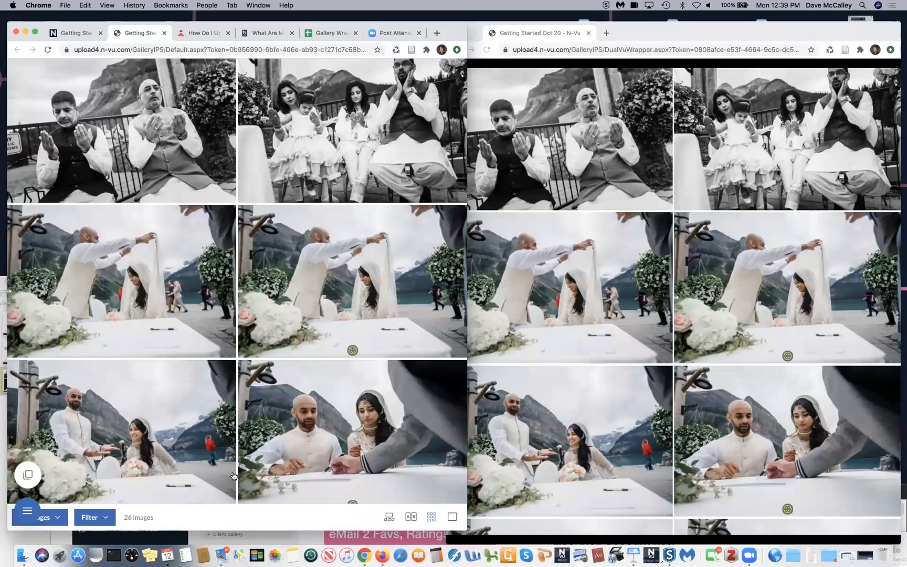
- Look at the ratings filter options for the culling images and return to the thumbnails
left_click(100, 517)
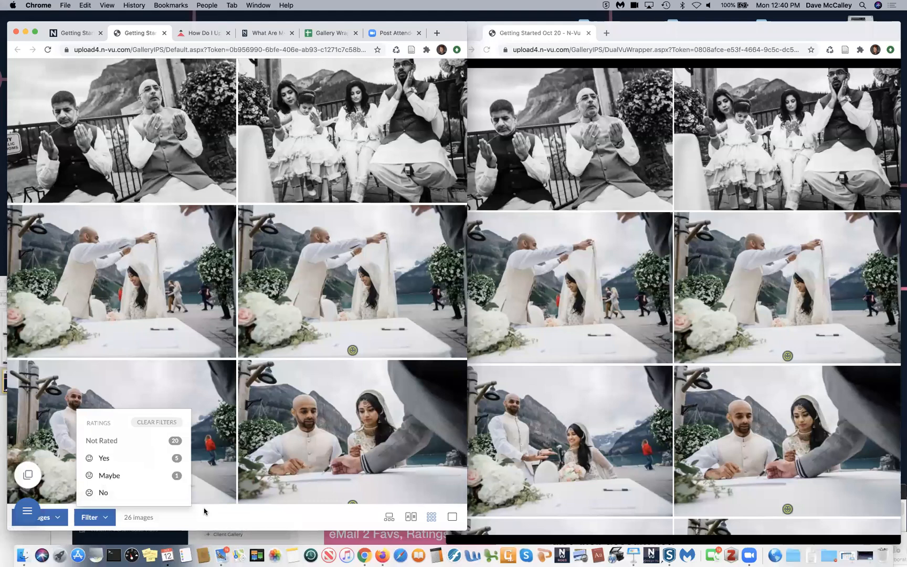
scroll(168, 408, "down", 3)
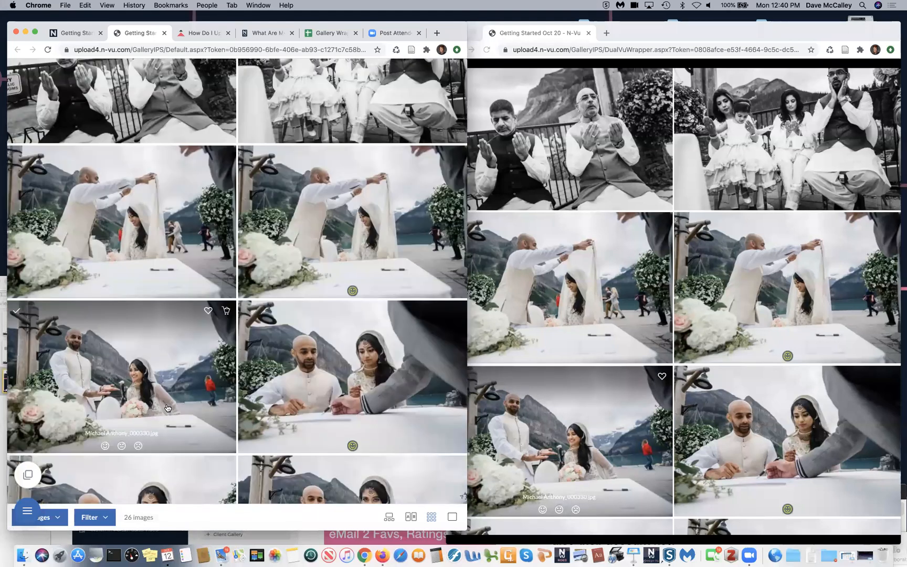
- Rate the couple at the flower-covered table and the two black-and-white praying photos as Maybe, and filter the gallery to Maybe images
left_click(122, 439)
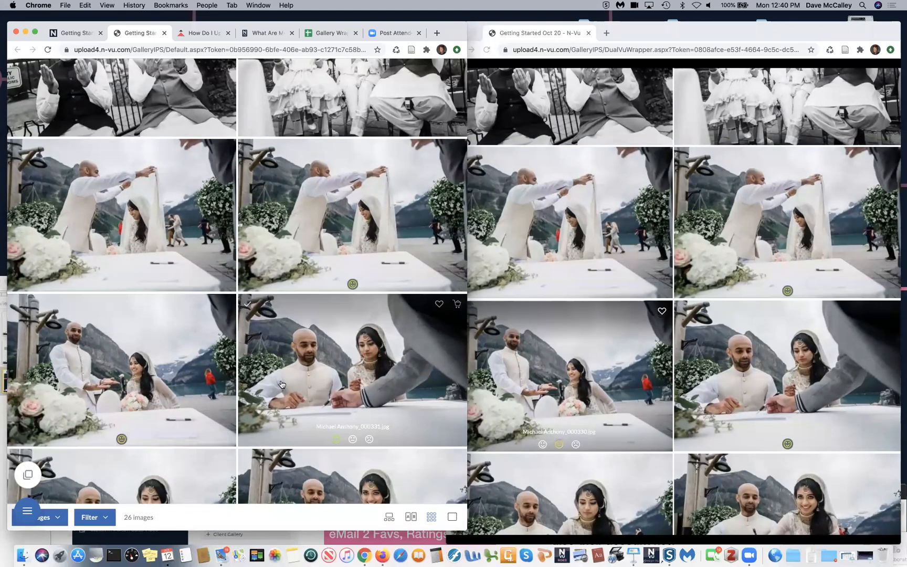
left_click(121, 129)
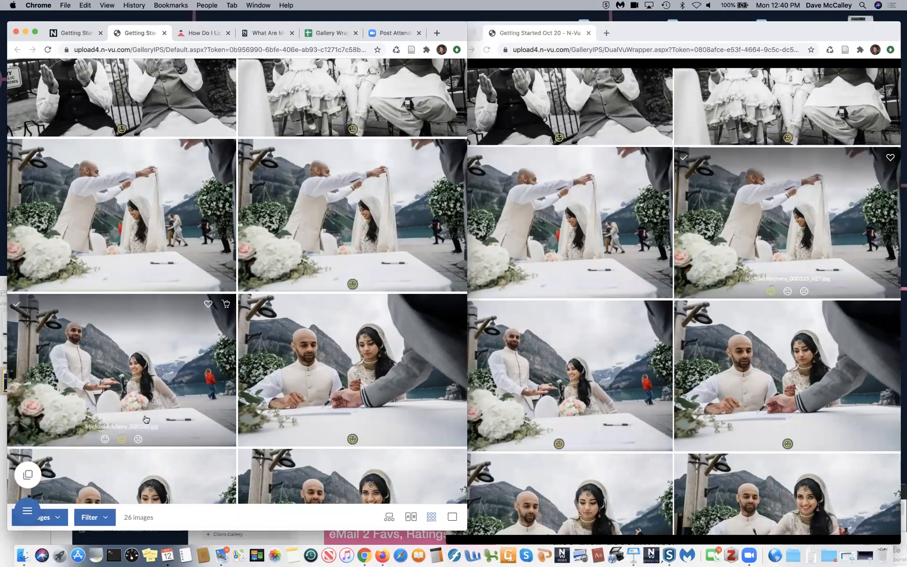
left_click(108, 517)
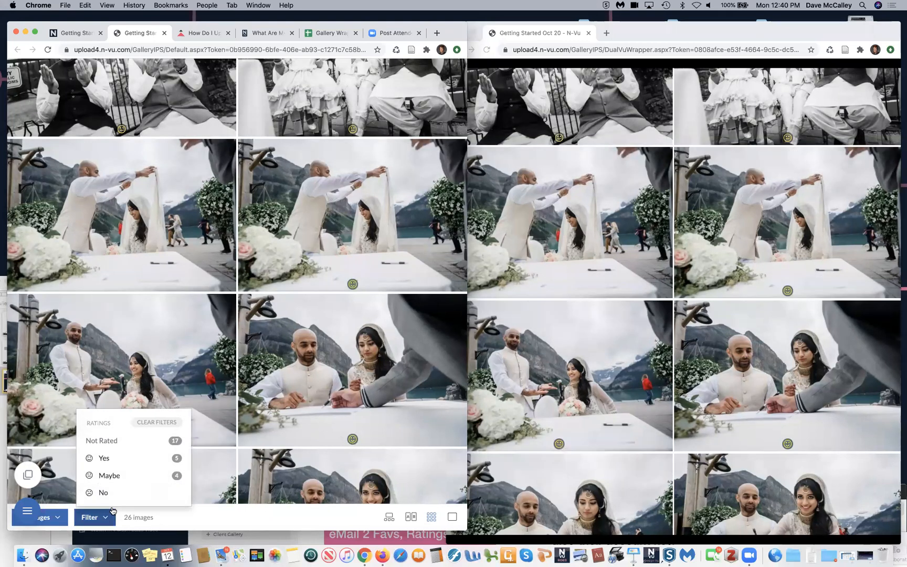
left_click(155, 476)
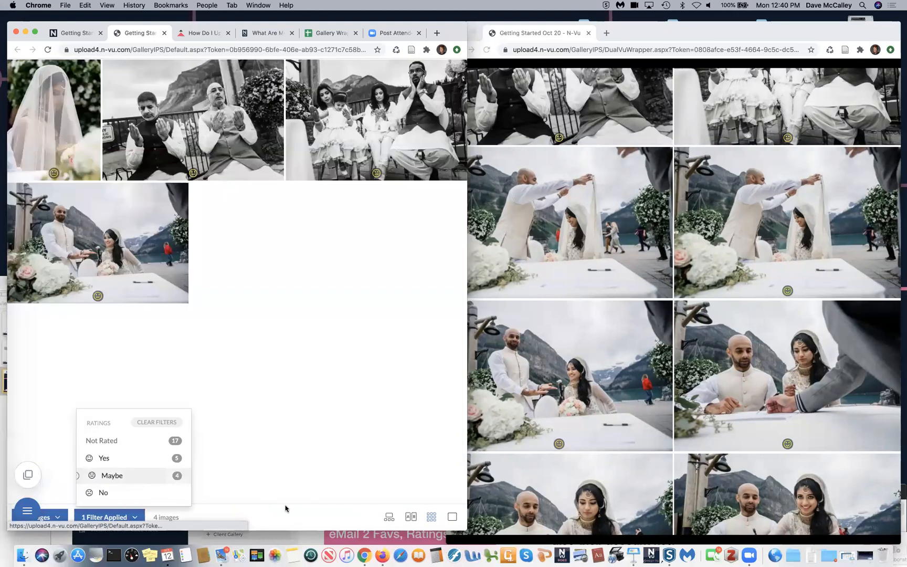
- In single-image view, rate the veiled bride Yes, both black-and-white praying photos No, and the couple at the flower-covered table Yes
left_click(389, 518)
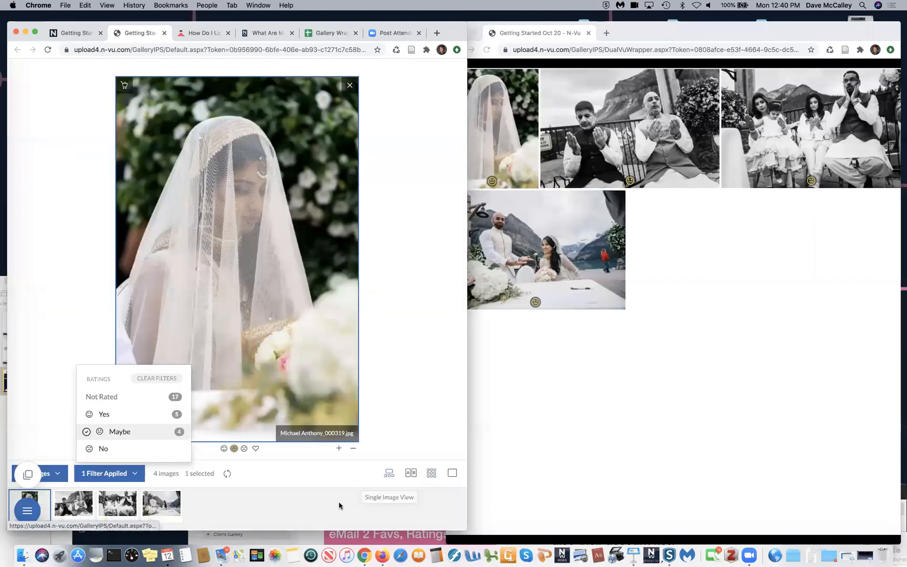
left_click(38, 420)
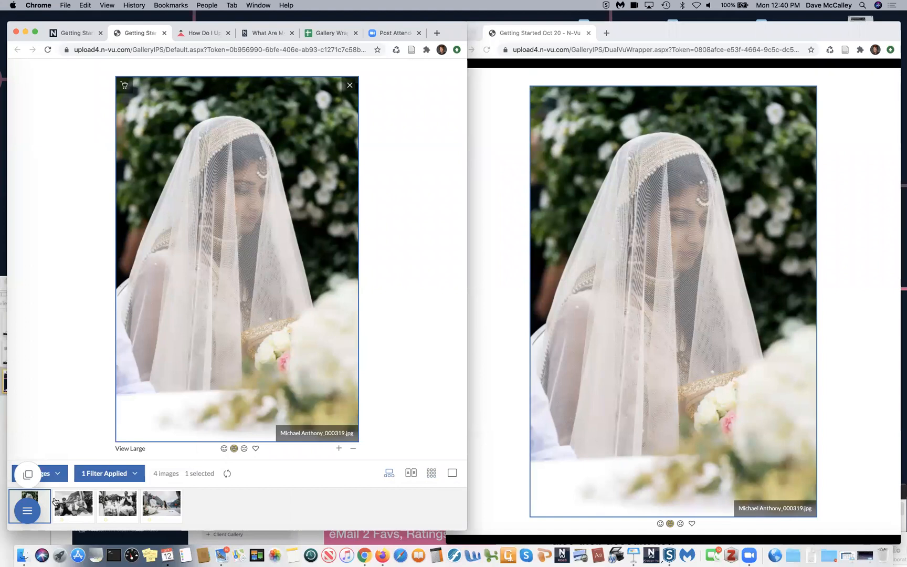
left_click_drag(27, 510, 41, 364)
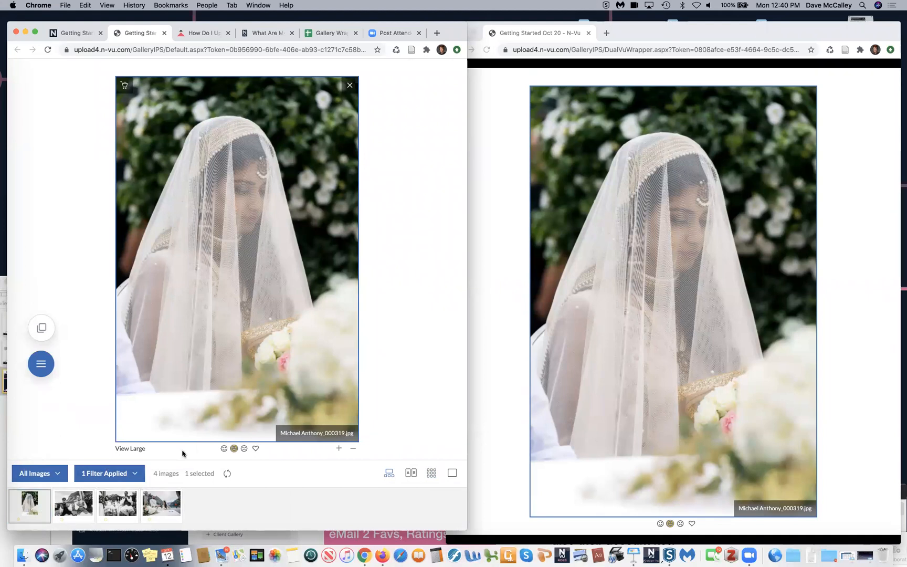
left_click(224, 448)
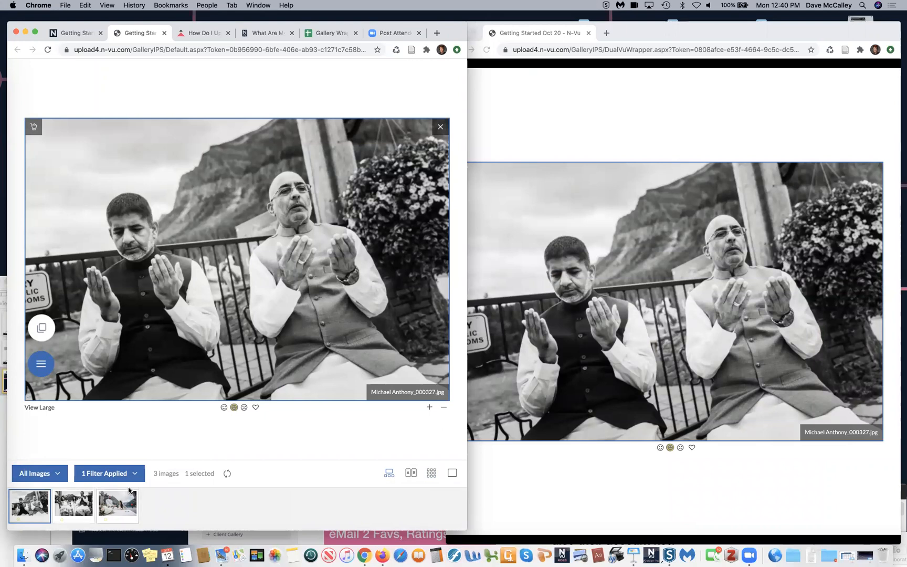
left_click(244, 408)
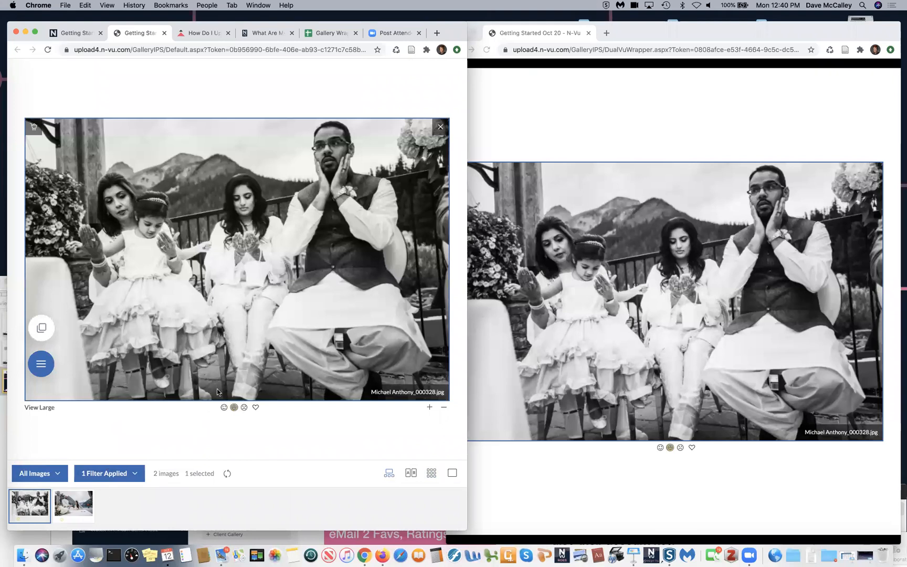
left_click(243, 408)
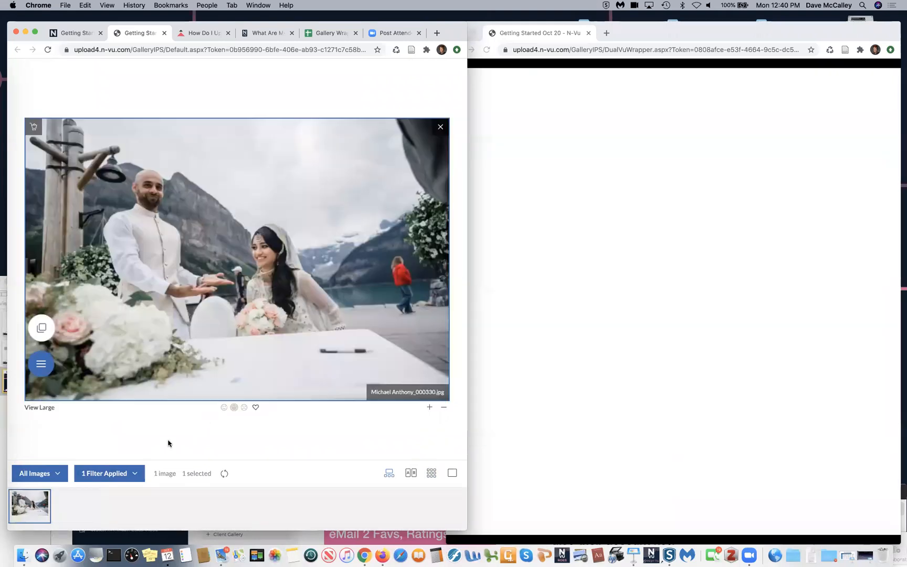
left_click(225, 408)
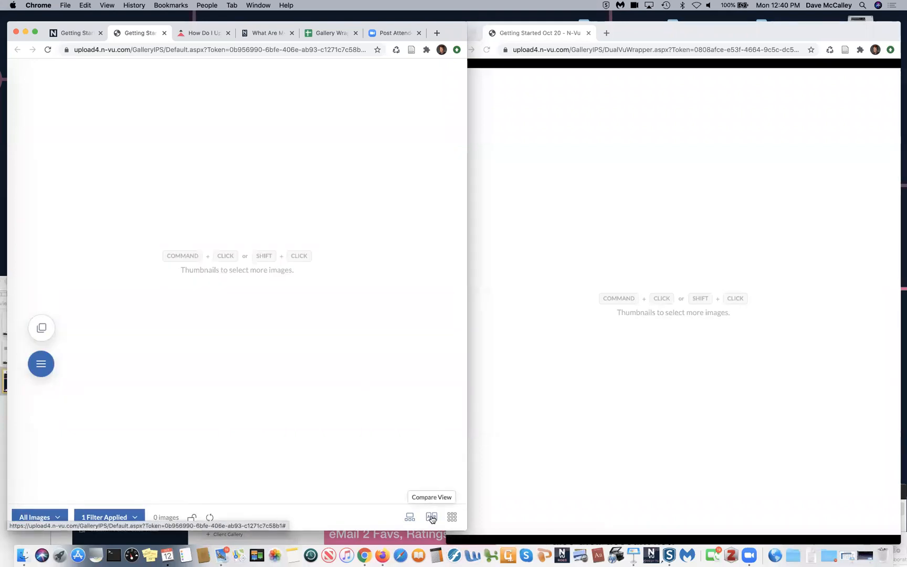
- Add Yes ratings to the filter and show images 000330 and 000331 side by side in compare view
left_click(134, 513)
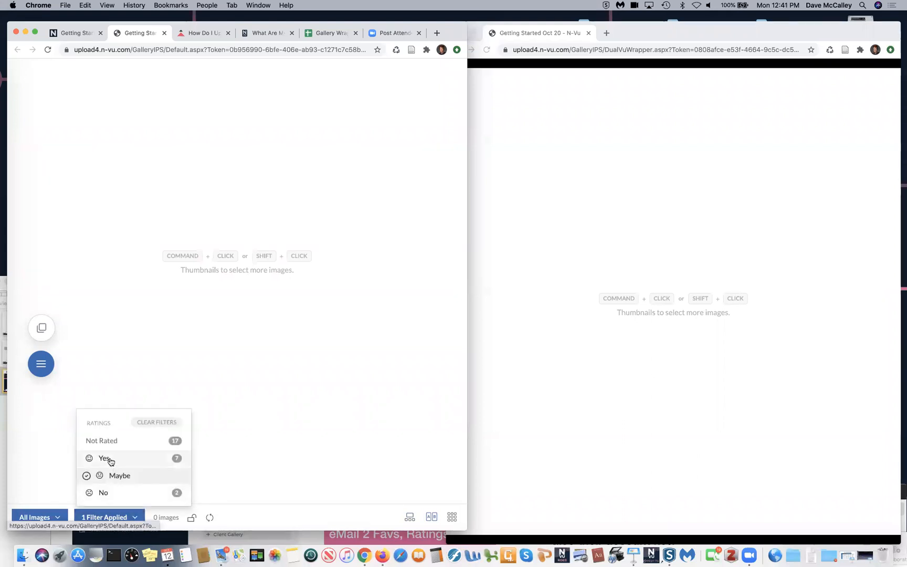
left_click(105, 458)
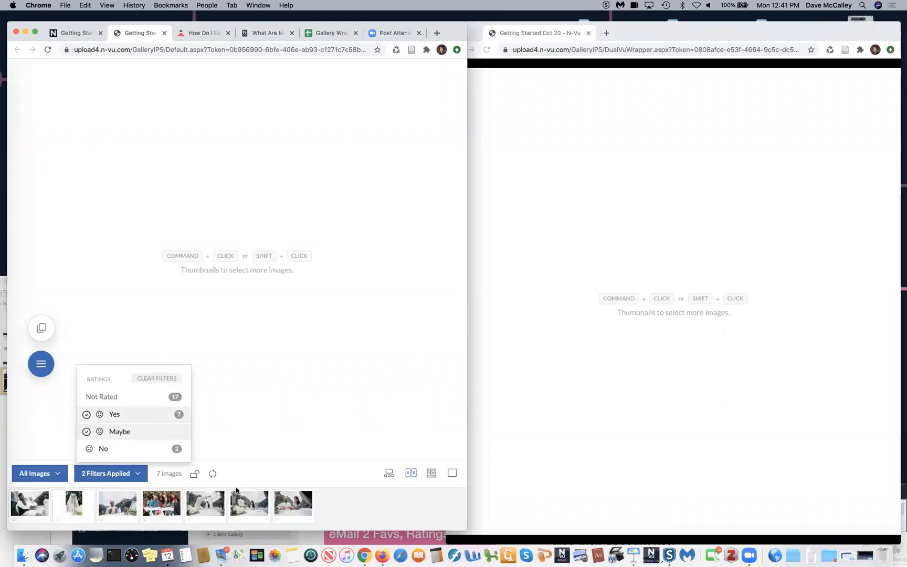
left_click(251, 508)
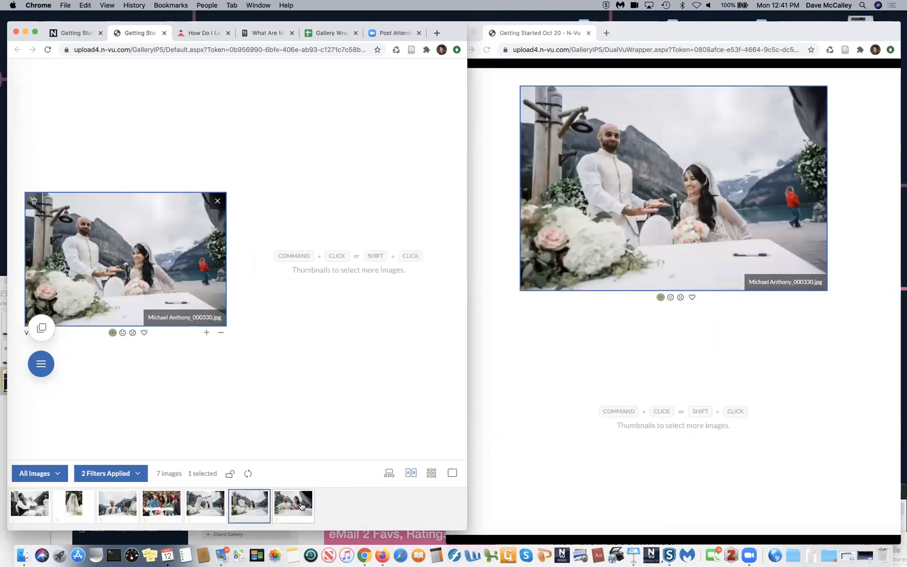
left_click(301, 503, "super")
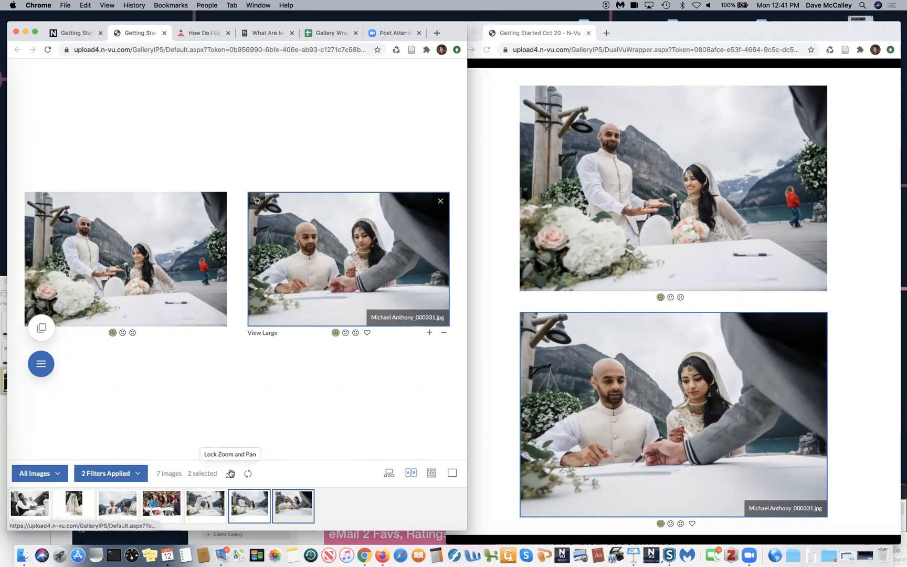
- Lock zoom and pan, zoom in on the two compared photos together and pan across them
left_click(206, 333)
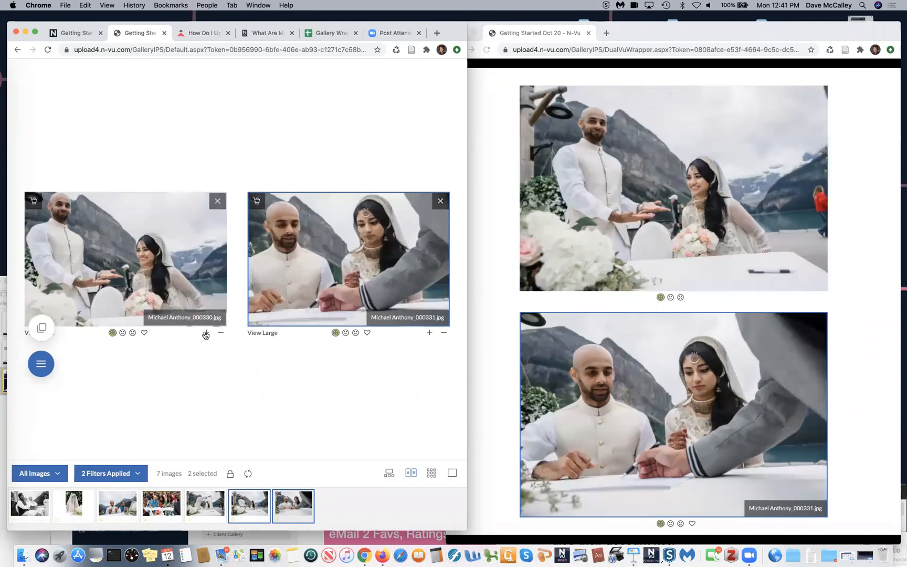
left_click_drag(114, 275, 115, 230)
left_click(115, 231)
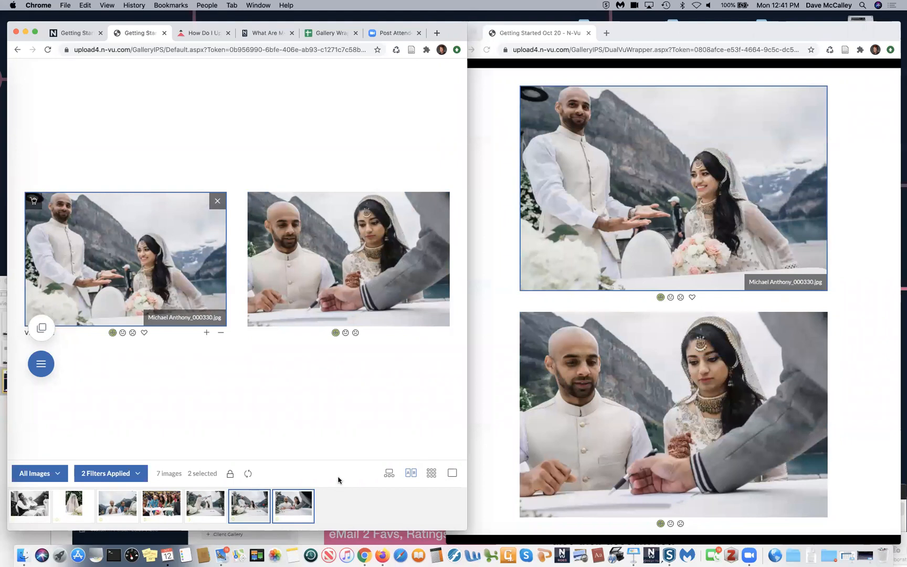
- Remove Maybe from the ratings filter so only Yes images remain included, and return to the thumbnail view
left_click(110, 473)
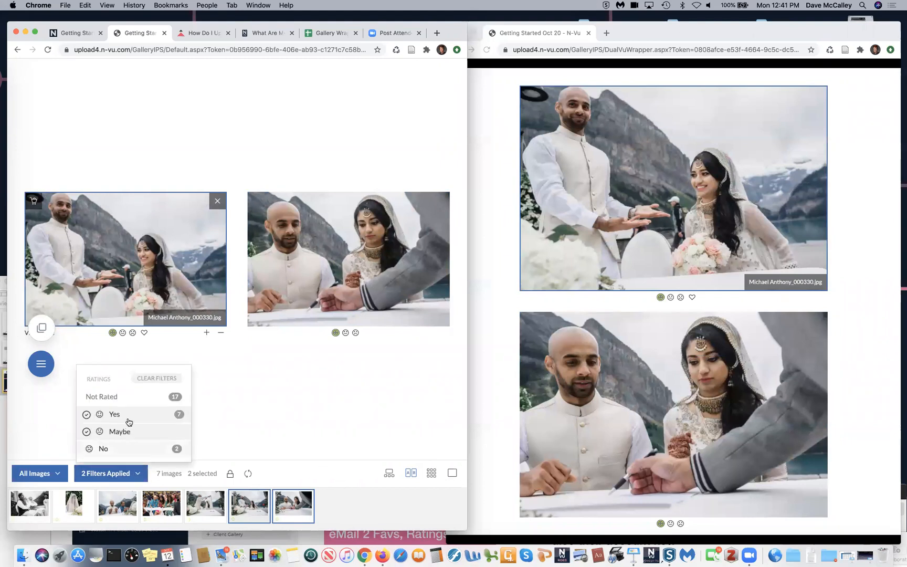
left_click(87, 432)
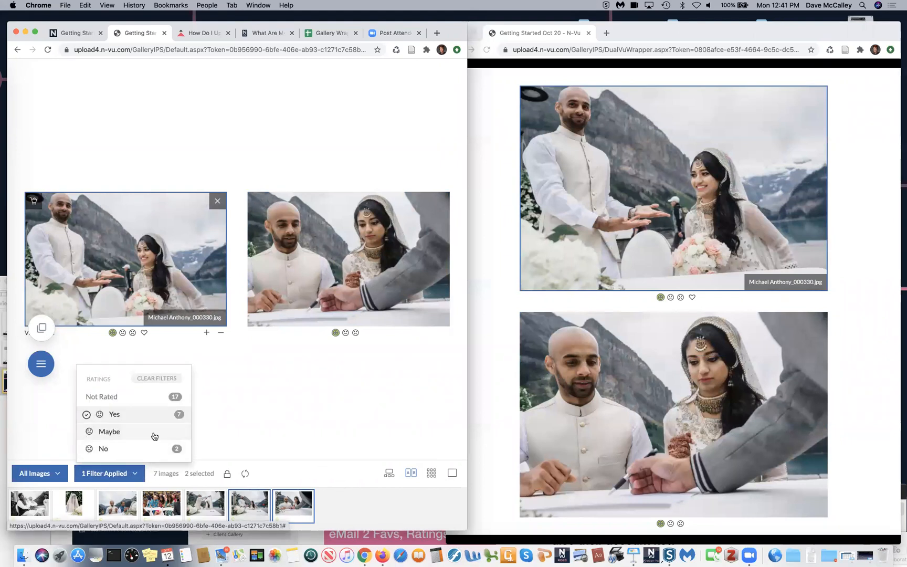
left_click(282, 429)
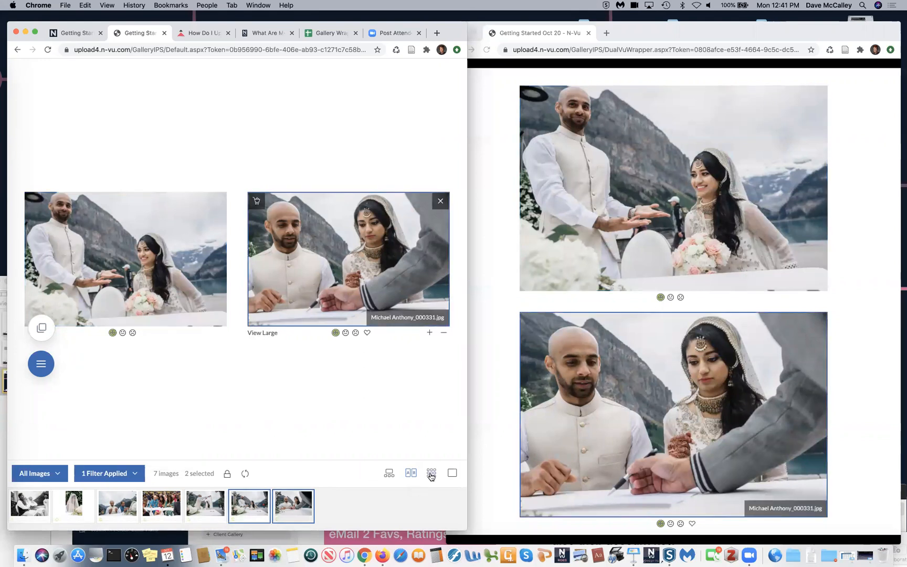
left_click(431, 475)
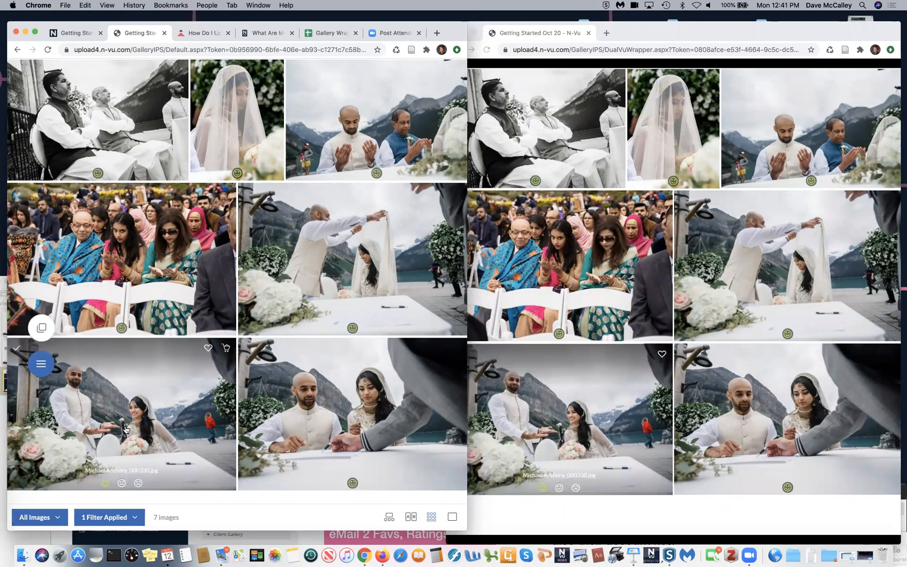
- Look at the image categories and favorites folders available for the gallery
left_click(37, 517)
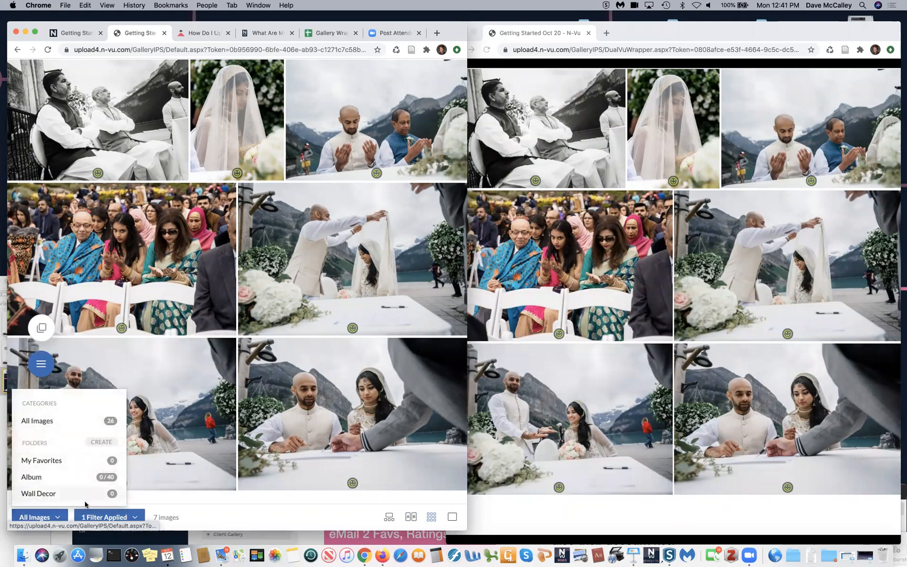
left_click(262, 511)
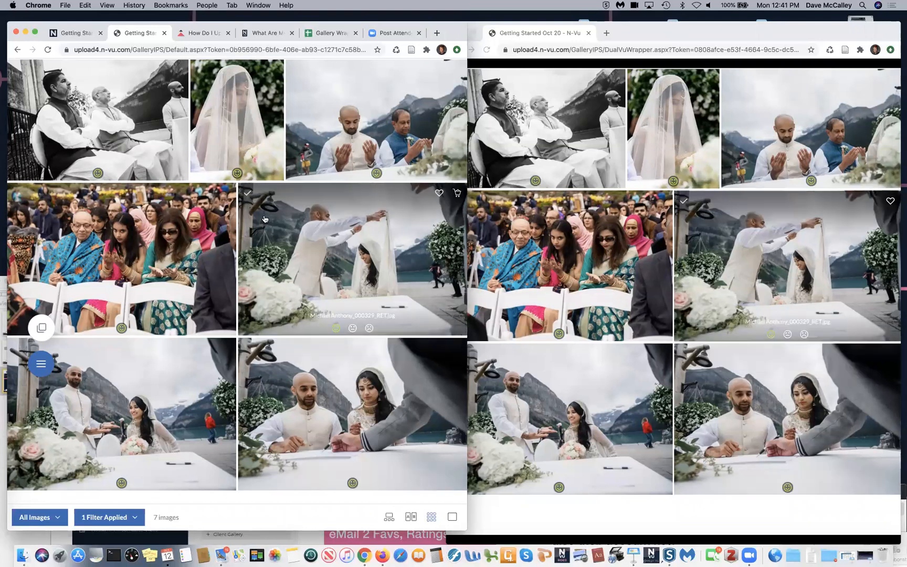
- Select the veil-lifting, color praying men, seated guests and table-signing photos and add them to the Wall Decor folder
left_click(248, 194)
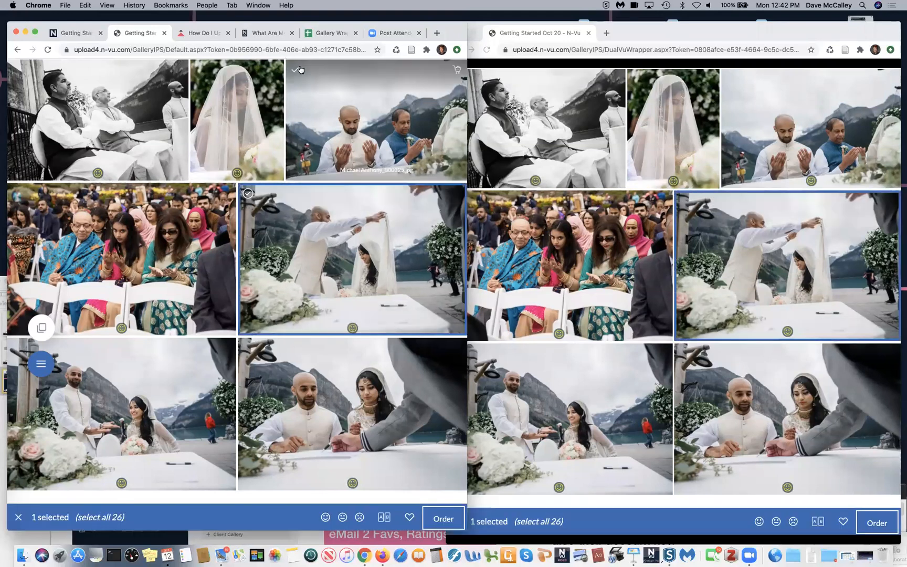
left_click(295, 70)
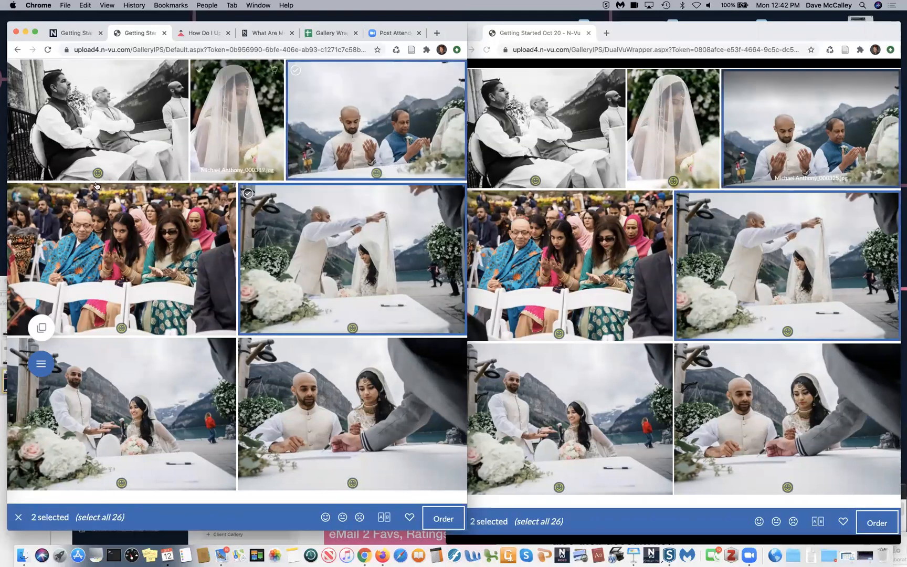
left_click(17, 193)
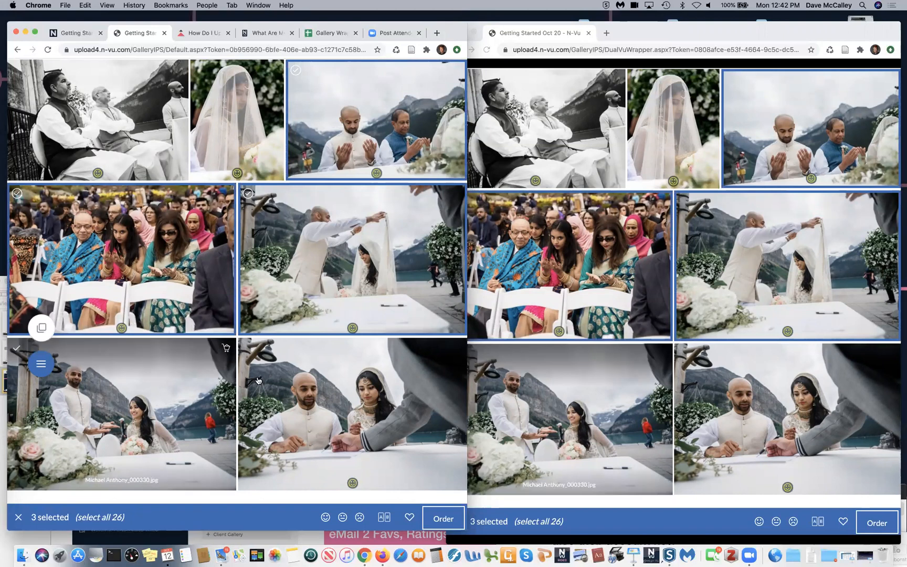
left_click(247, 348)
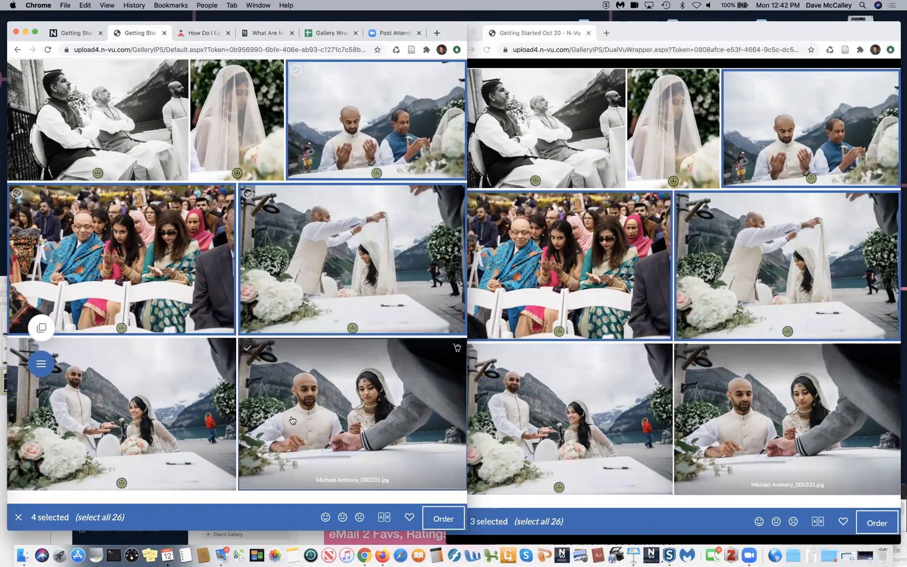
left_click(410, 517)
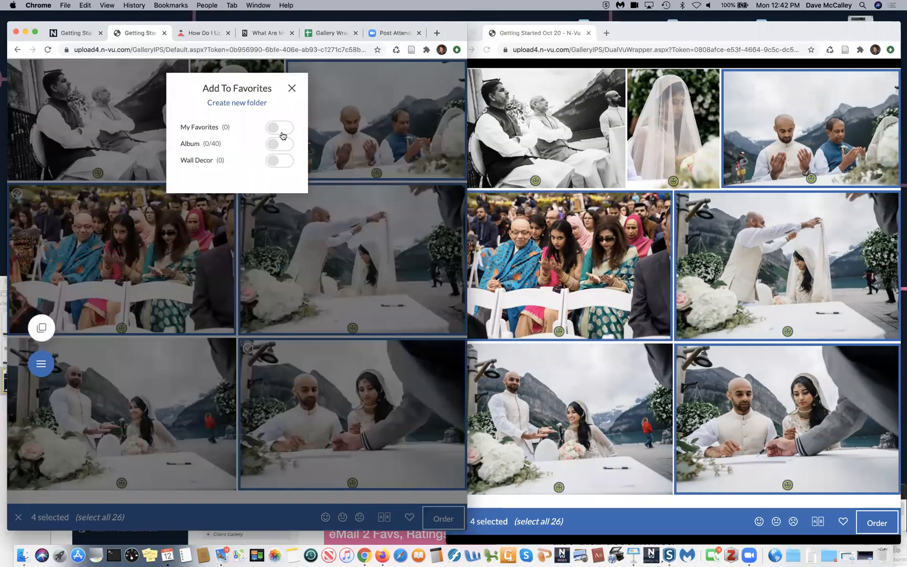
left_click(280, 165)
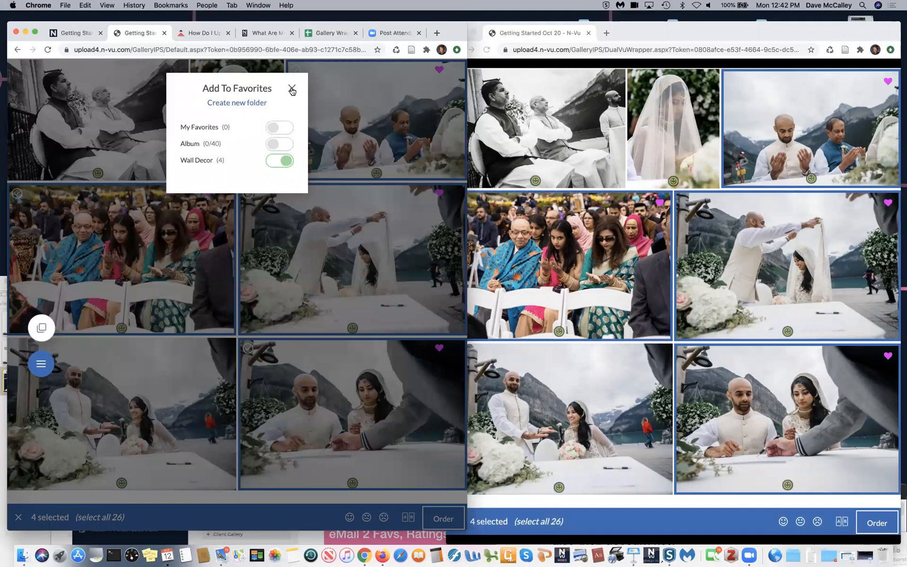
- Add the selected photos to My Favorites and Album, and take them back out of My Favorites
left_click(282, 129)
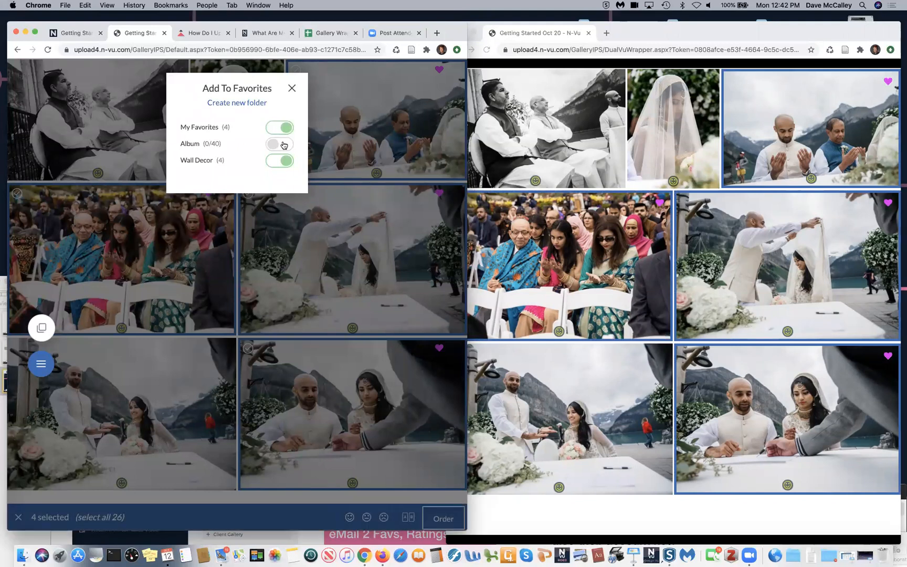
left_click(284, 147)
left_click(277, 126)
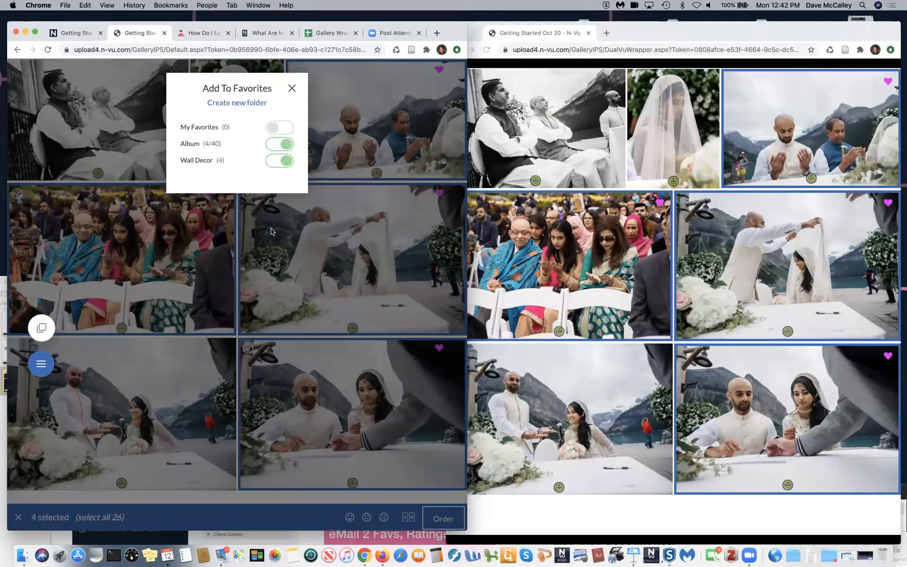
left_click(292, 88)
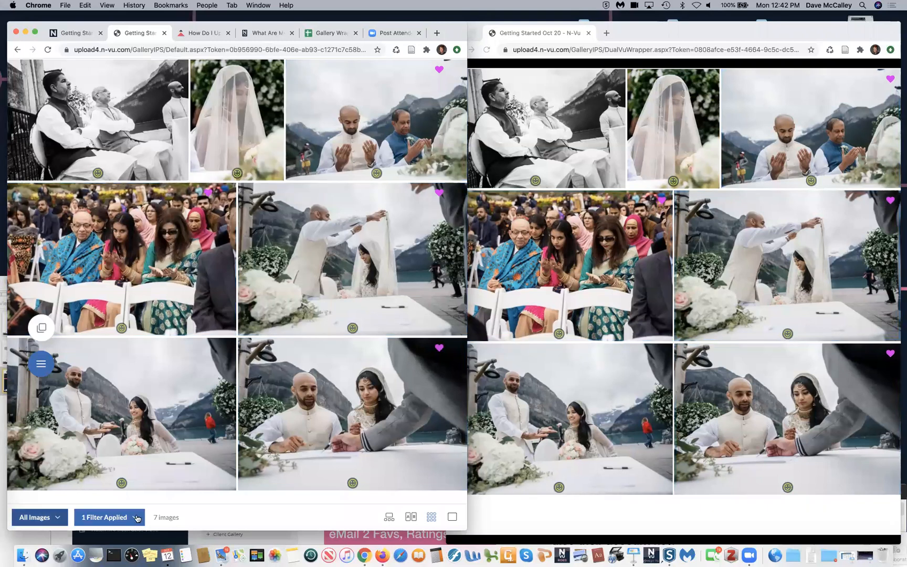
- Clear the Yes rating filter and show only the images in the Wall Decor folder
left_click(135, 518)
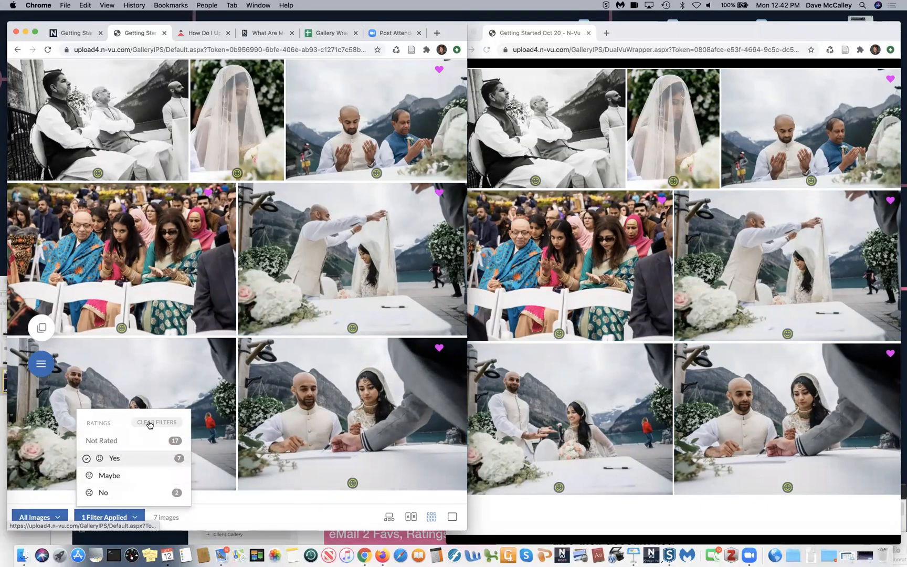
left_click(111, 454)
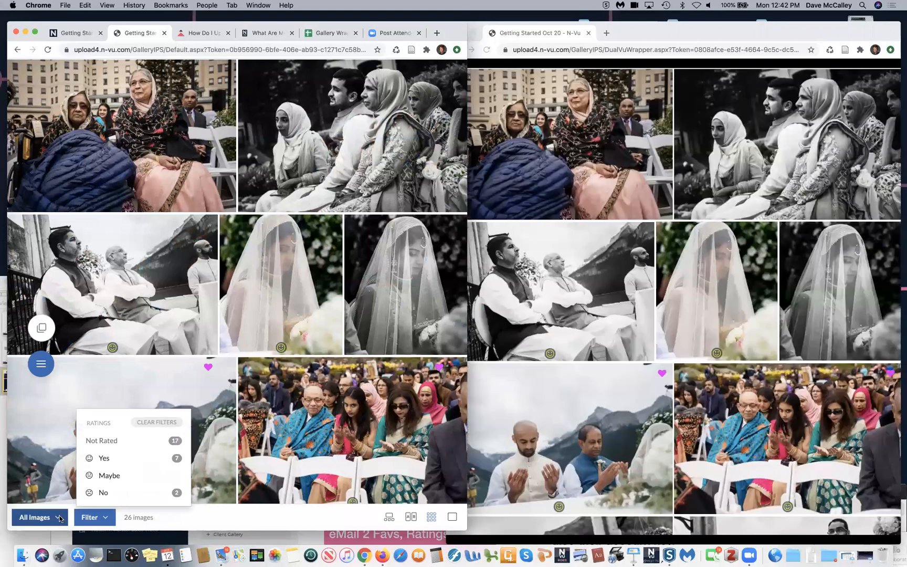
left_click(60, 519)
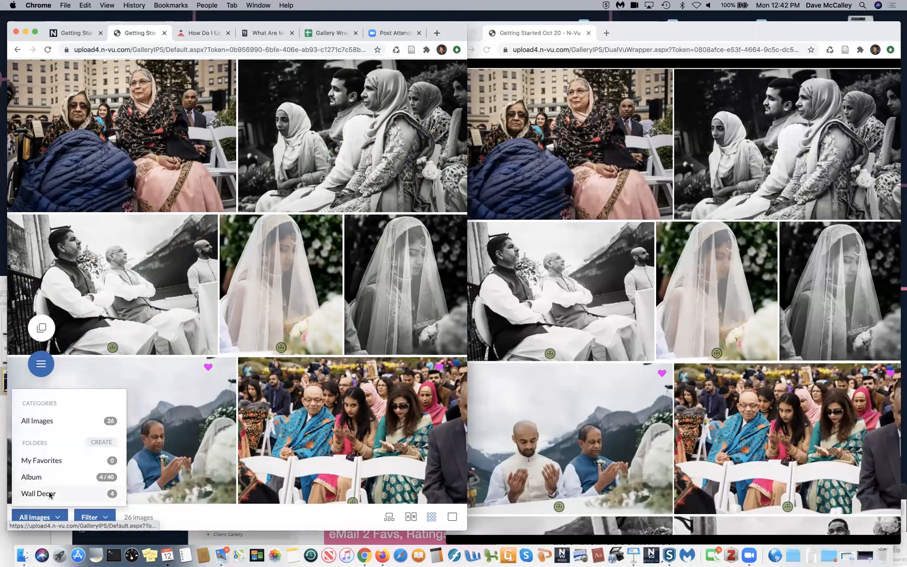
left_click(51, 495)
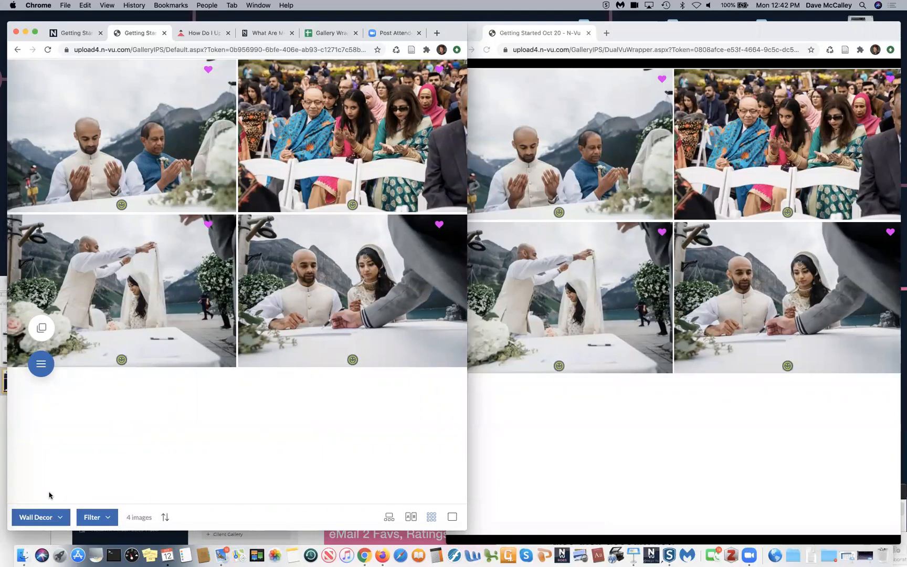
- Take the table-signing photo out of the Wall Decor folder and refresh the folder's thumbnails by switching views
mouse_move(339, 251)
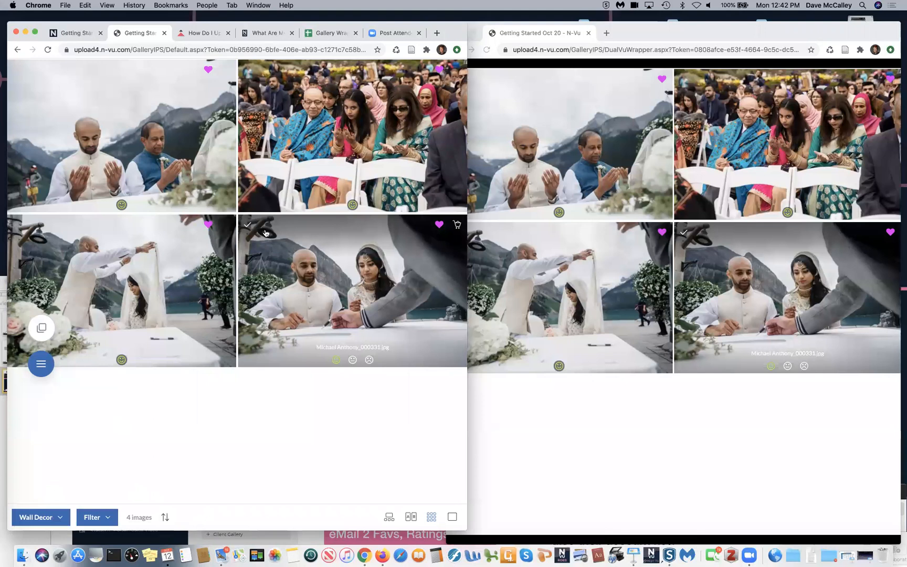
left_click(439, 225)
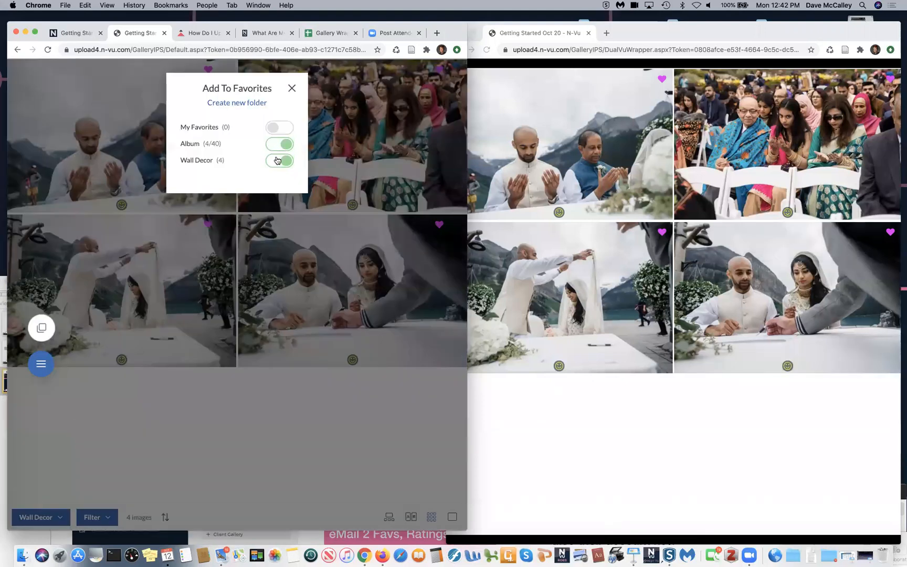
left_click(273, 162)
left_click(292, 88)
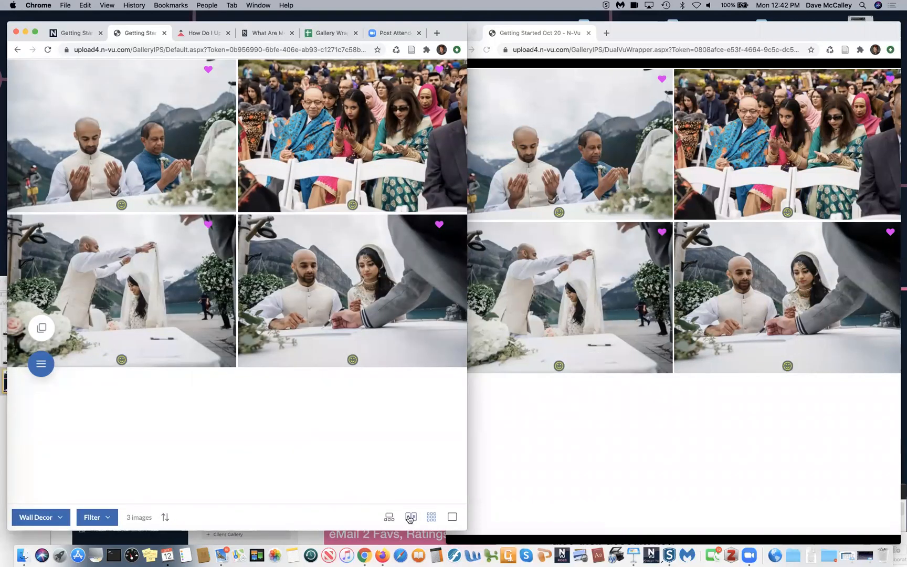
left_click(411, 517)
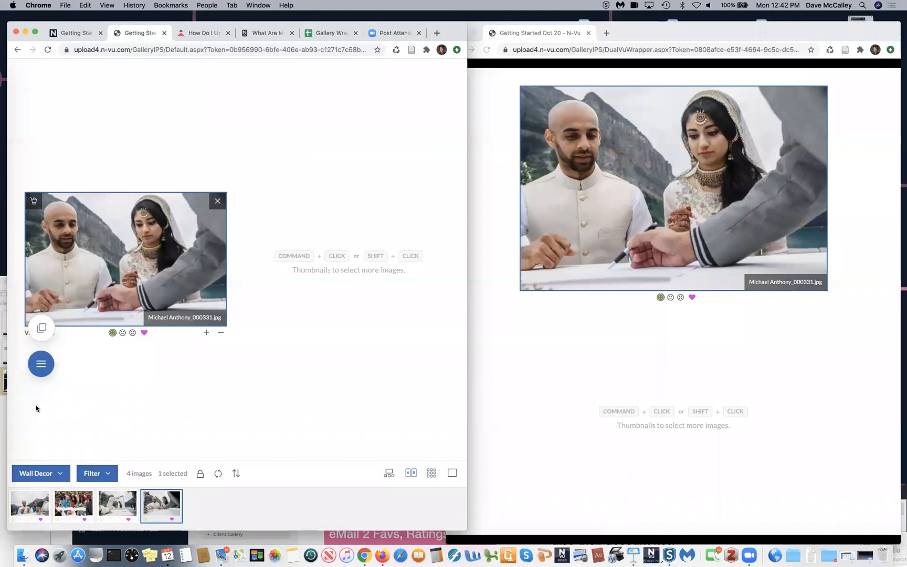
left_click(431, 474)
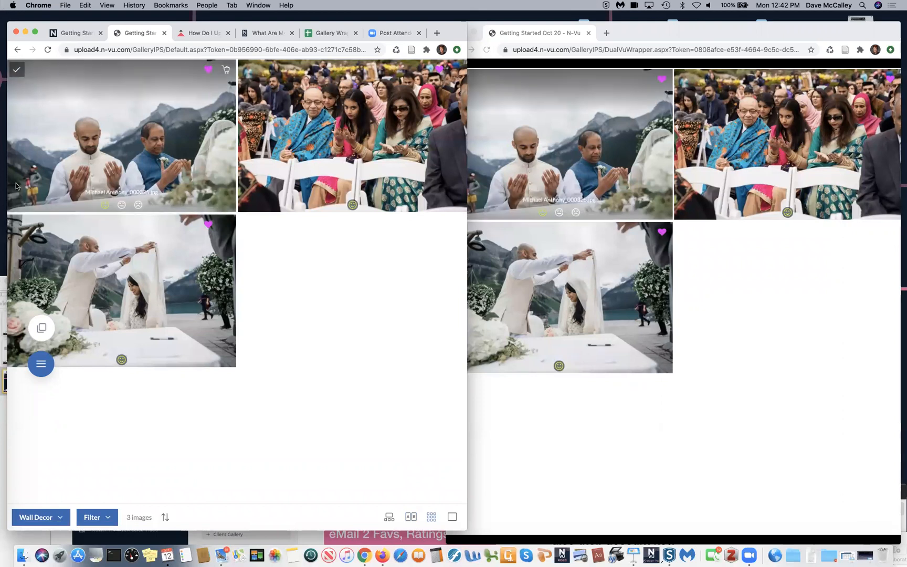
- Select the praying men and veil-lifting photos in Wall Decor, leaving the seated guests photo unselected
left_click(17, 71)
left_click(17, 226)
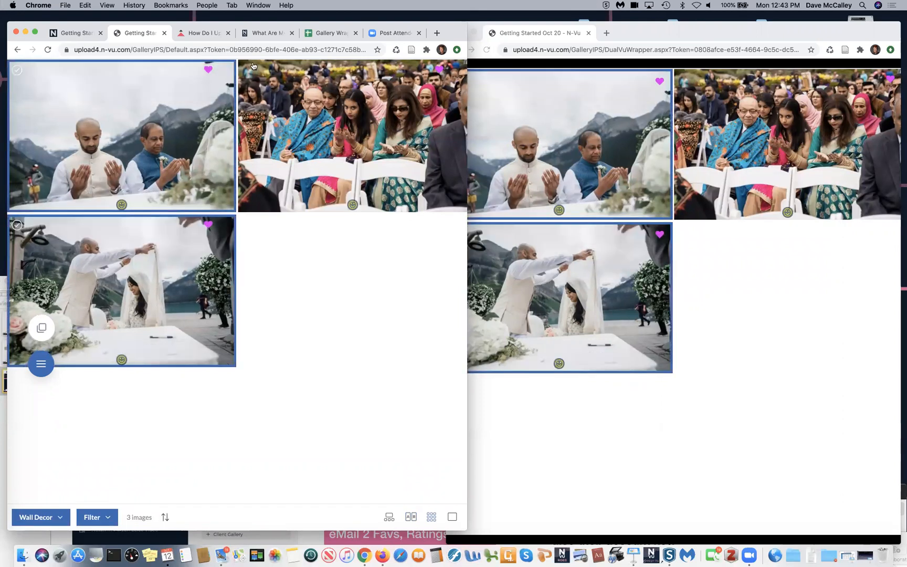
left_click(263, 188)
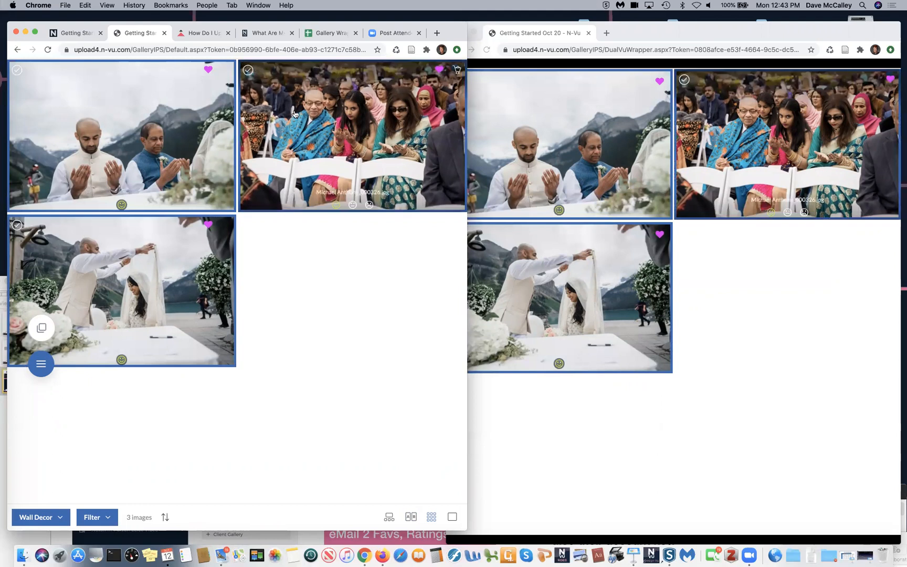
left_click(251, 69)
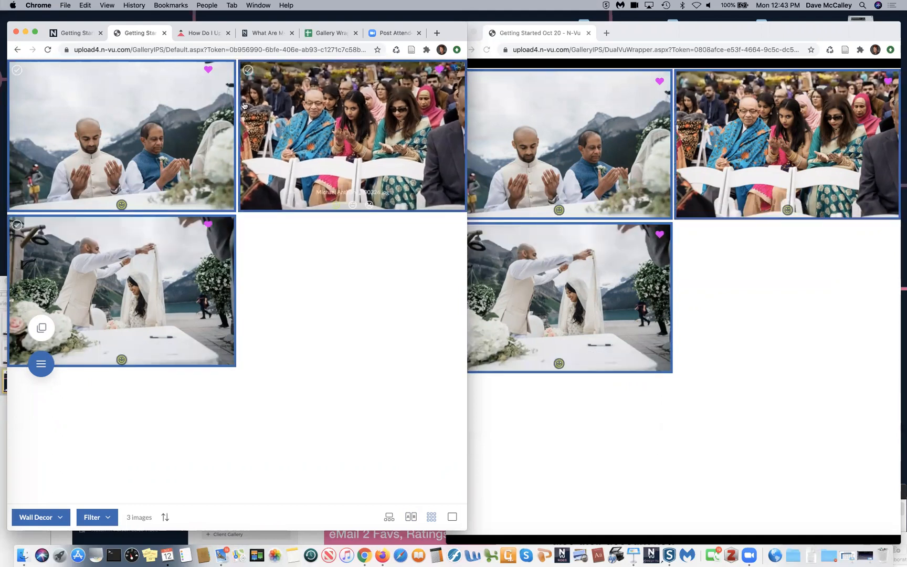
left_click(248, 71)
left_click(248, 70)
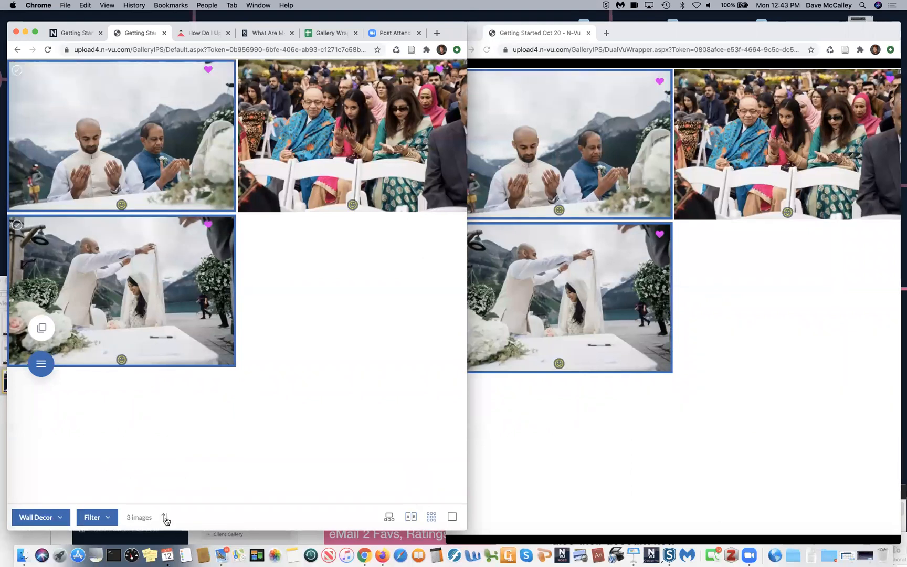
- Look at the sorting page for Wall Decor and the enlarged single-image layout, and return to the thumbnails
left_click(166, 520)
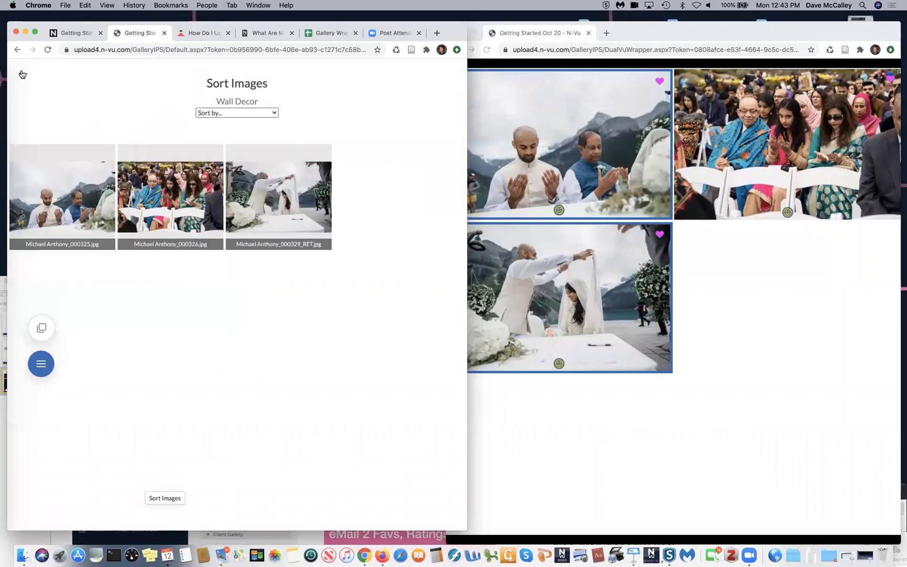
left_click(22, 74)
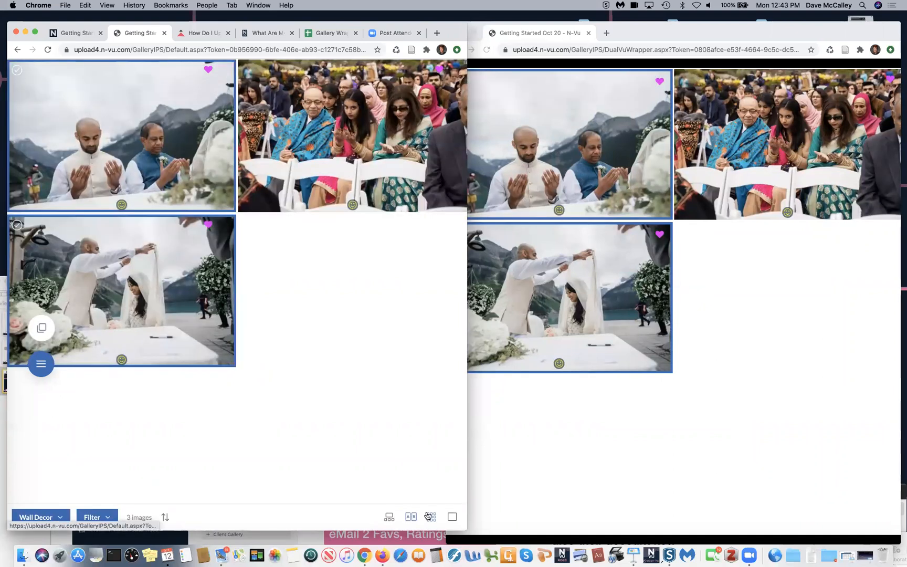
left_click(389, 517)
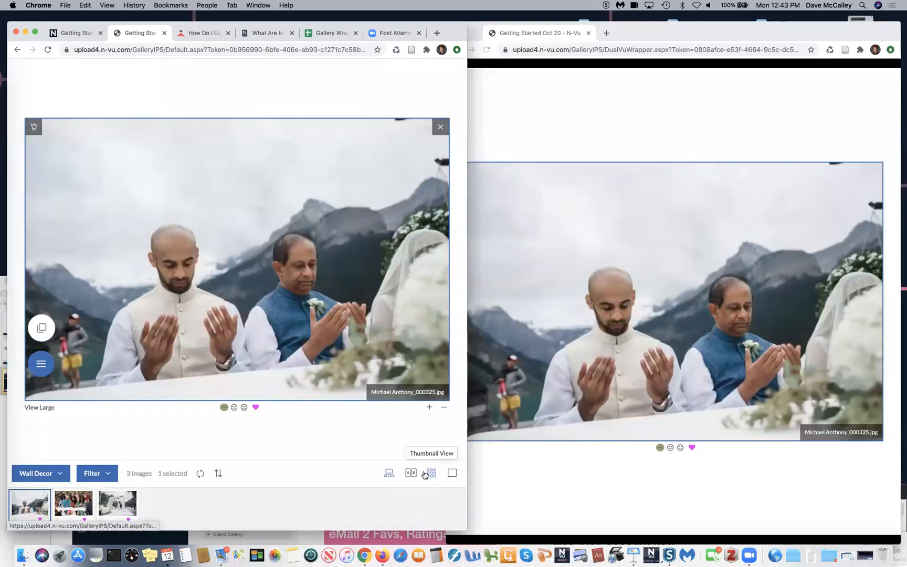
left_click(60, 475)
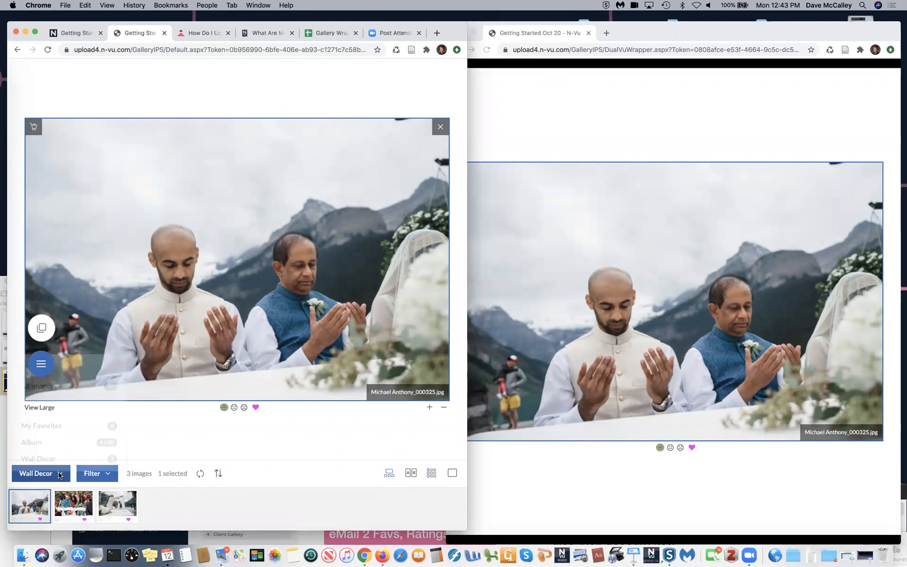
left_click(192, 426)
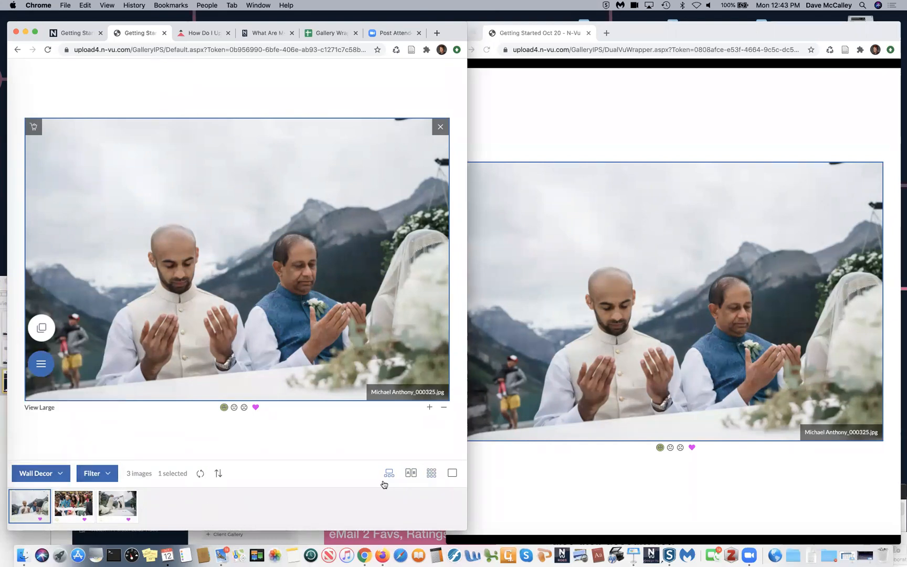
left_click(432, 474)
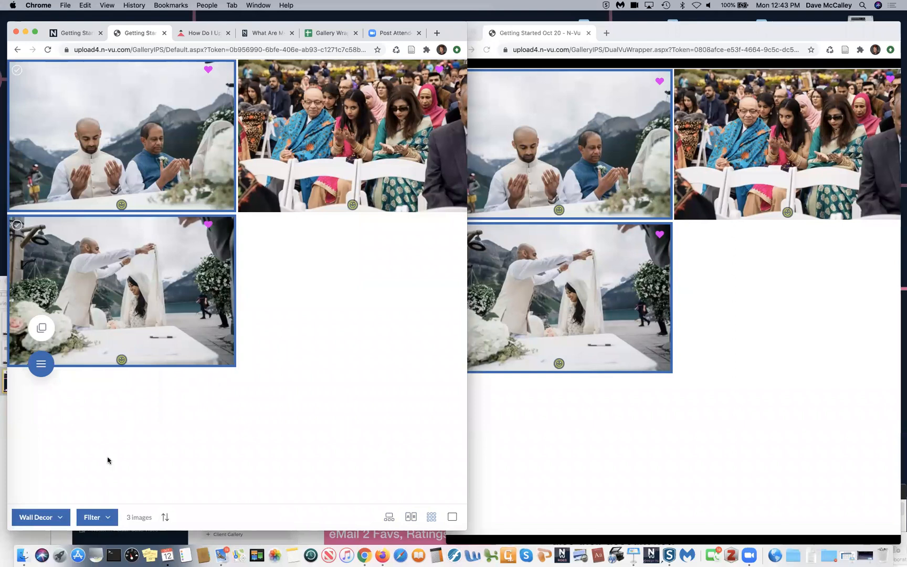
left_click(46, 517)
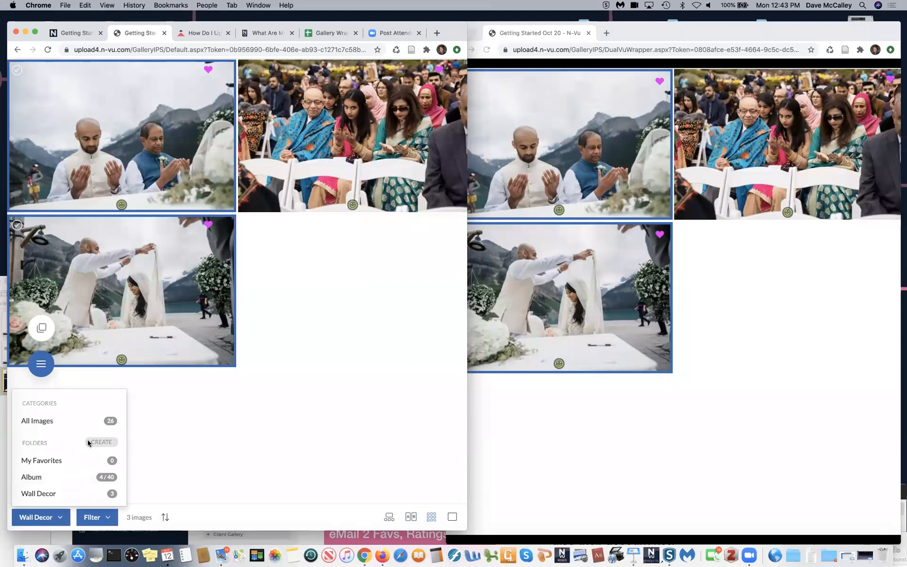
left_click(89, 442)
left_click(212, 175)
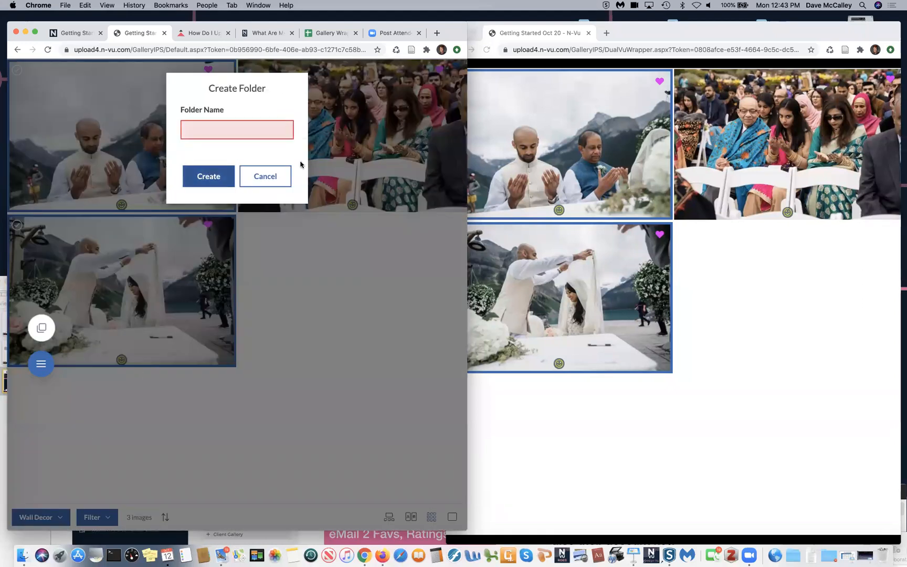
left_click(264, 176)
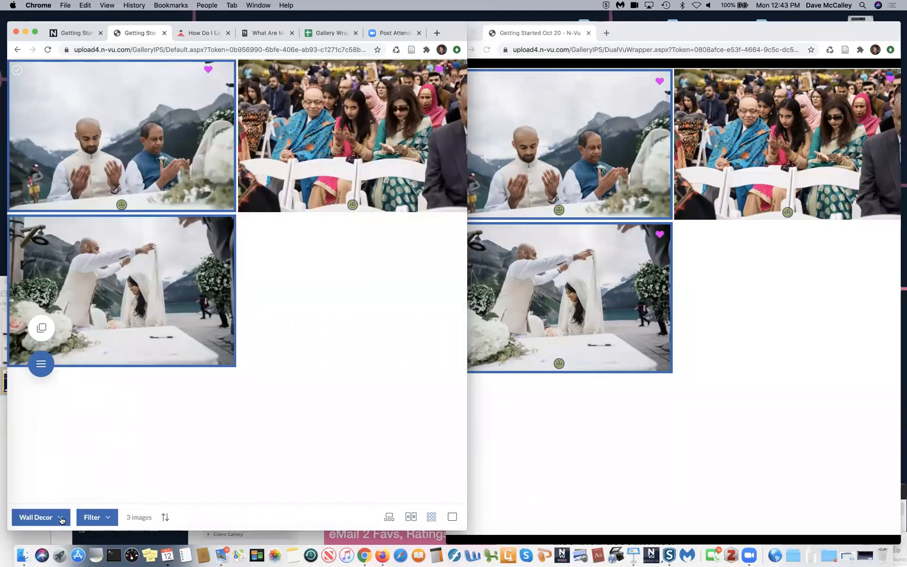
left_click(60, 518)
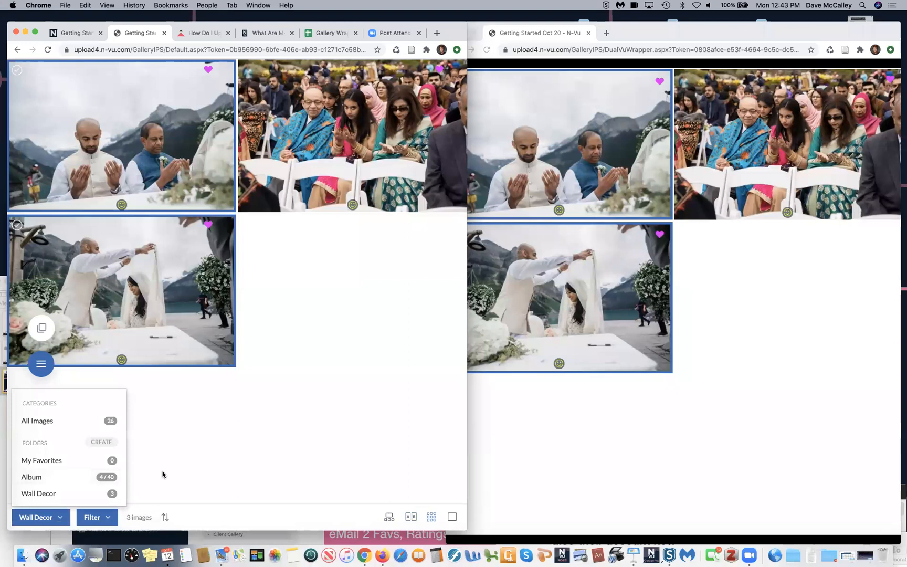
left_click(160, 479)
left_click(100, 517)
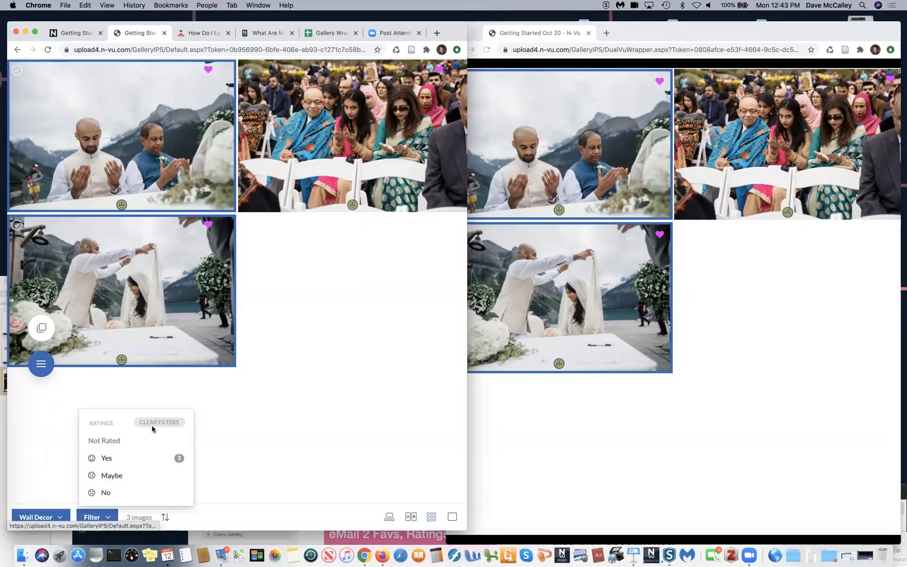
left_click(210, 393)
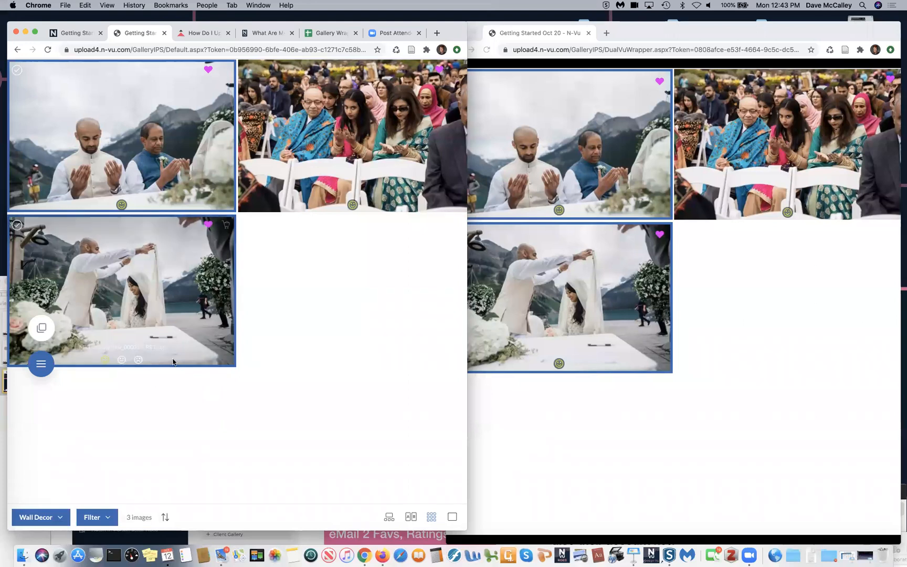
- Enlarge the praying men photo and start an order for it with the Trio Collection from Wall Collections
left_click(388, 517)
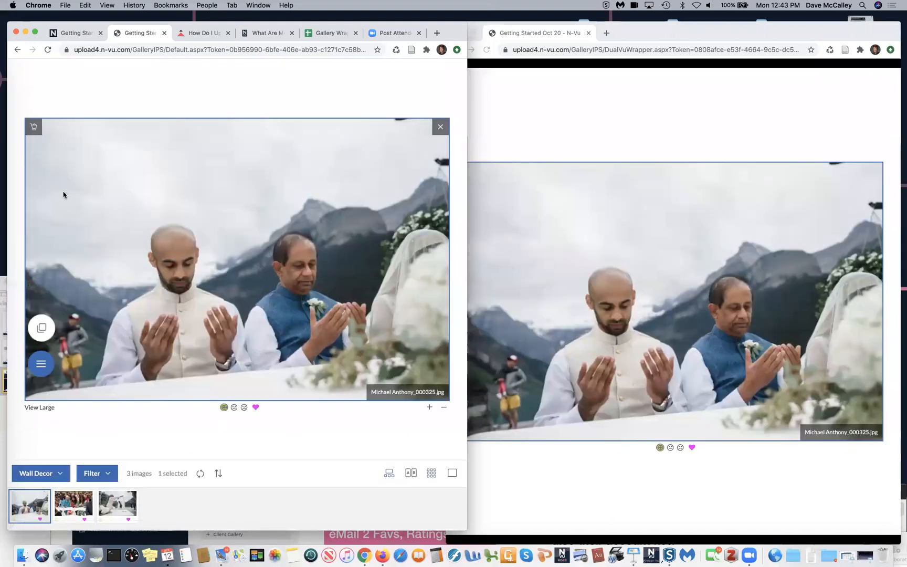
left_click(32, 127)
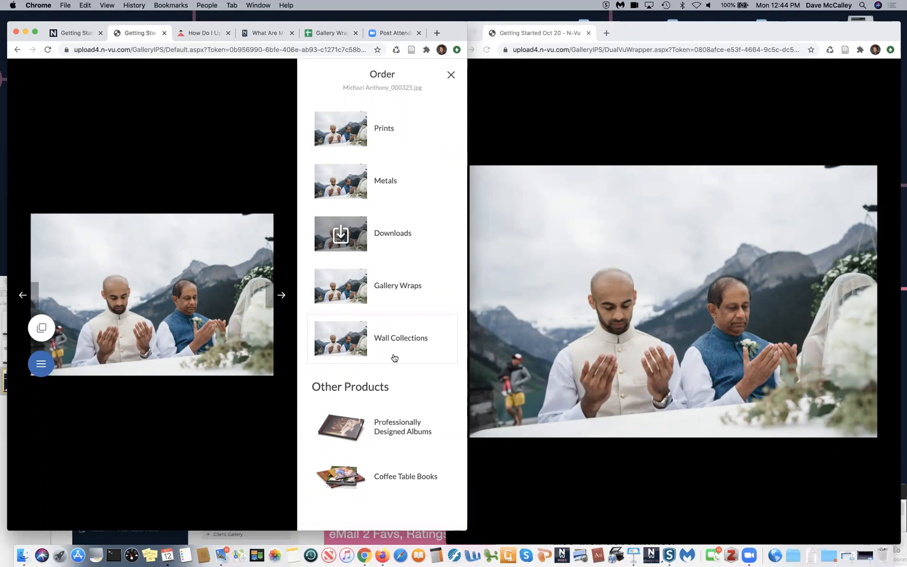
left_click(399, 338)
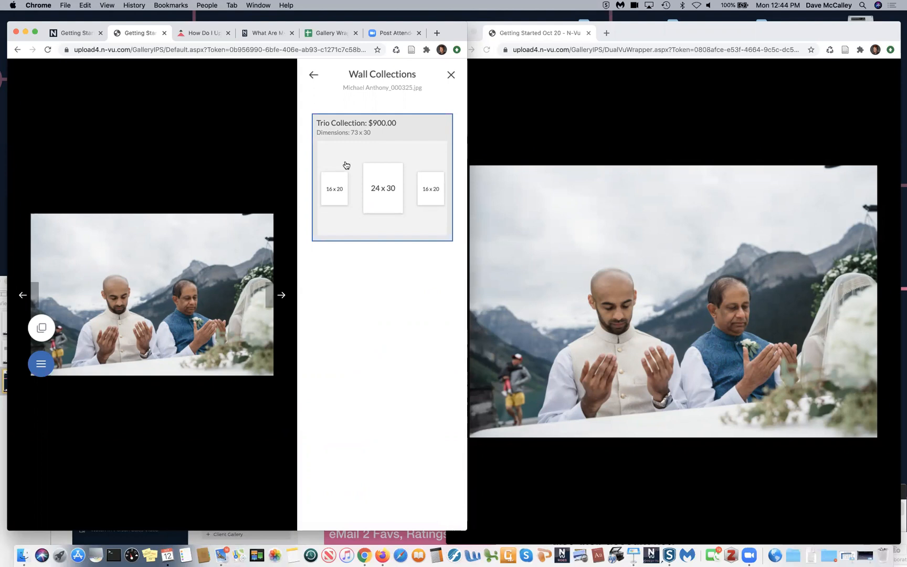
left_click(381, 144)
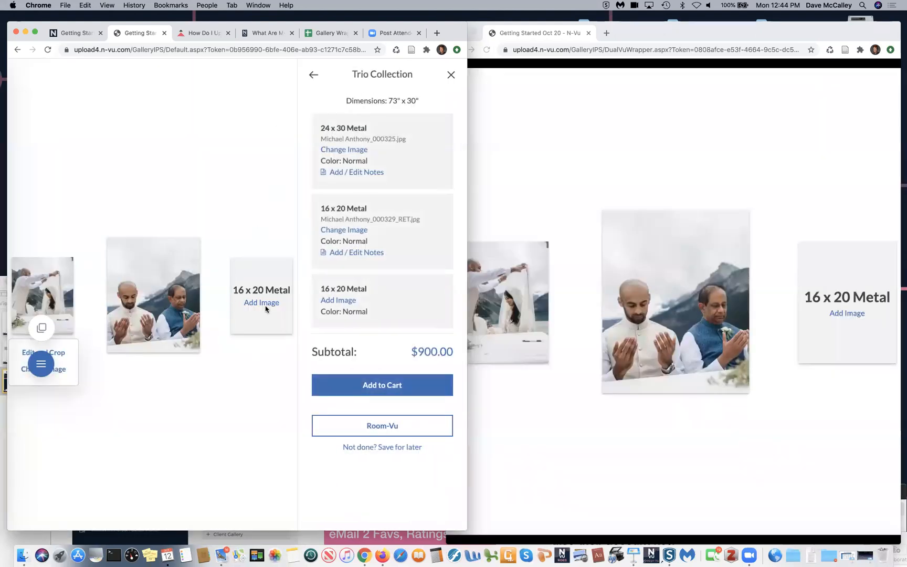
- Fill the empty 16 x 20 Metal with the seated guests photo and save its crop shifted slightly right
left_click(255, 304)
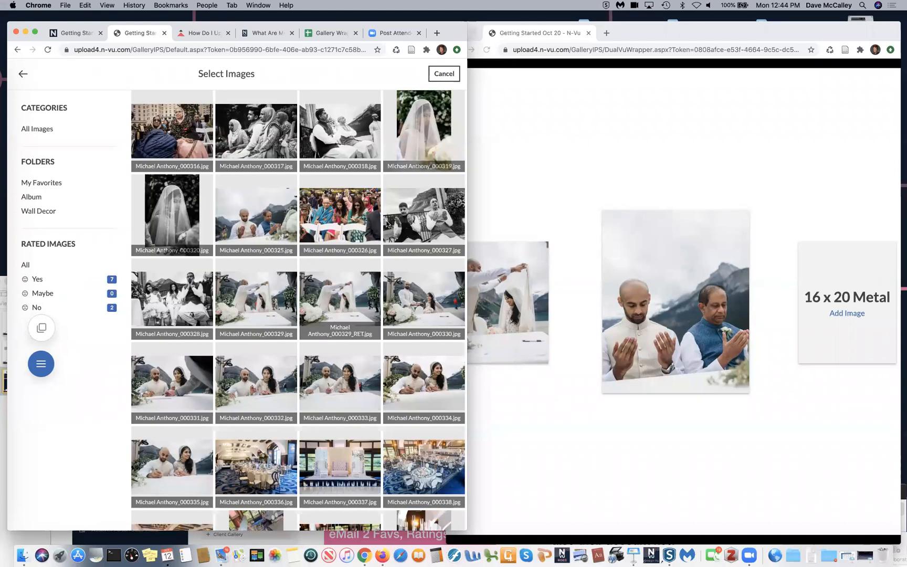
left_click(336, 208)
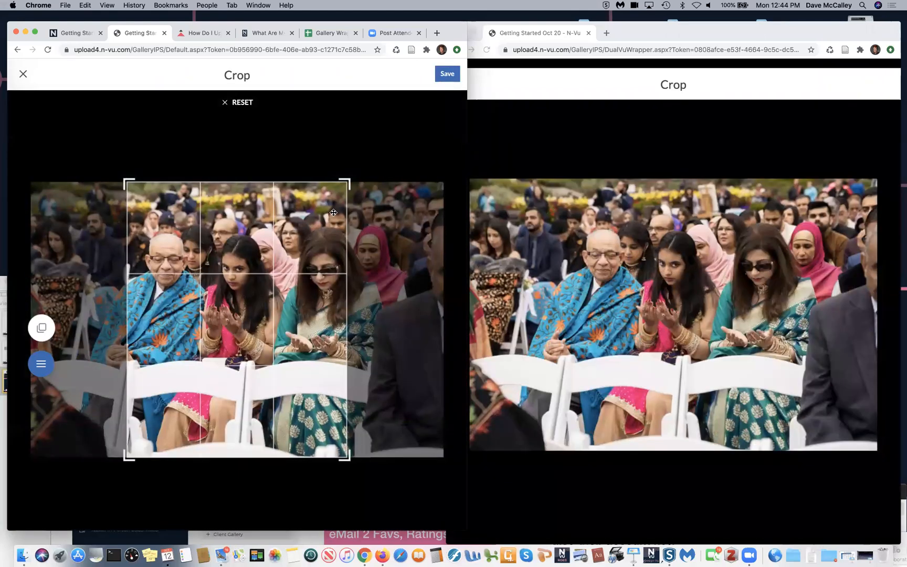
left_click_drag(315, 213, 319, 214)
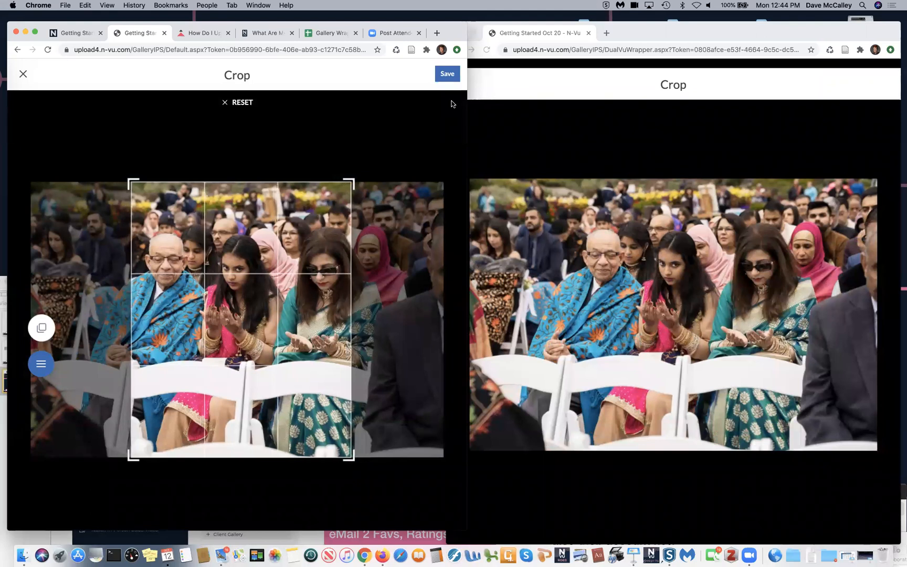
left_click(447, 74)
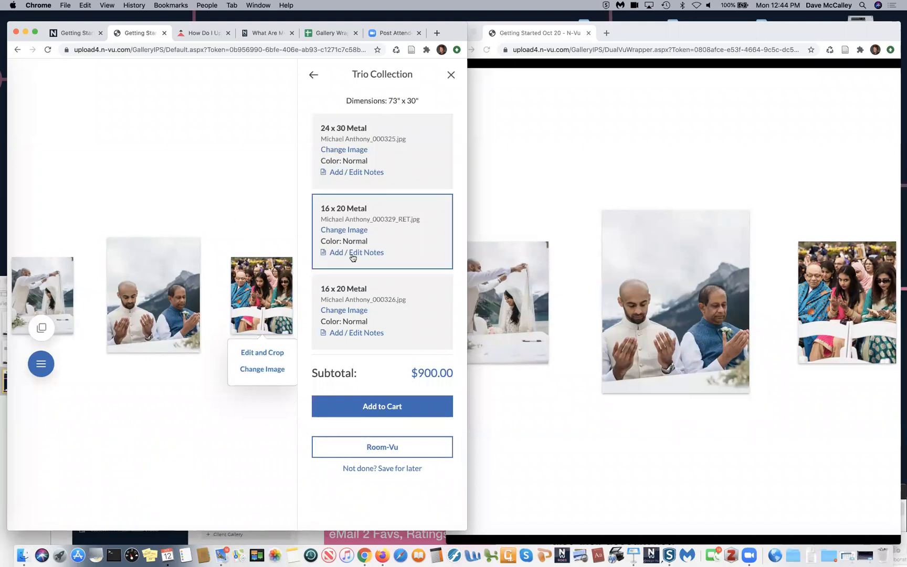
- Preview the Trio Collection in Room-Vu and move the grouped pieces up onto the wall above the sofa
left_click(359, 442)
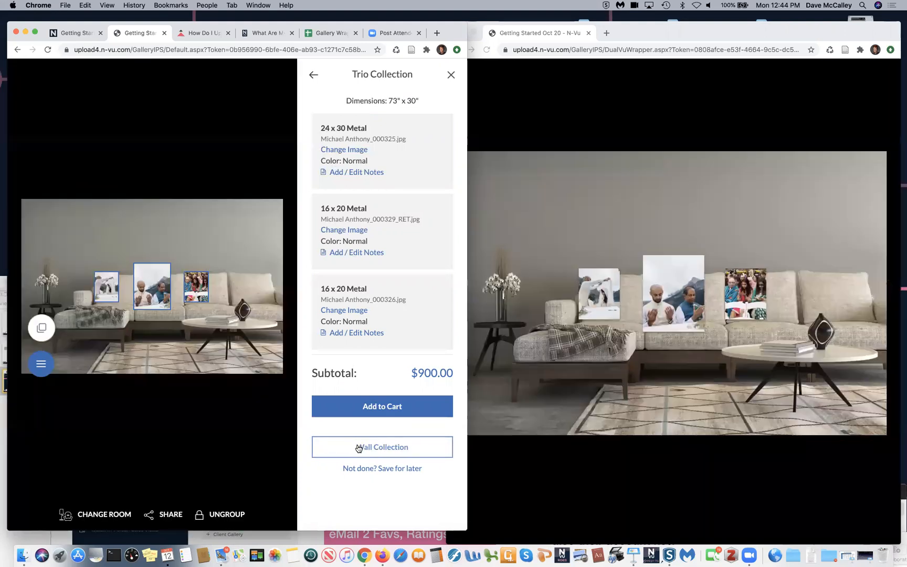
left_click_drag(150, 292, 173, 247)
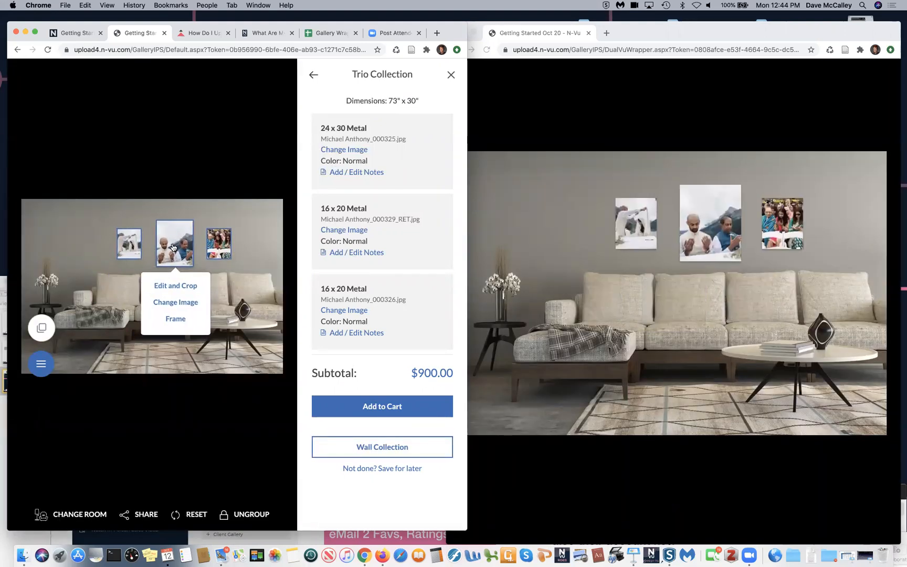
- Preview a 4" frame with a 2" matte on all three pieces of the Trio Collection
left_click(177, 318)
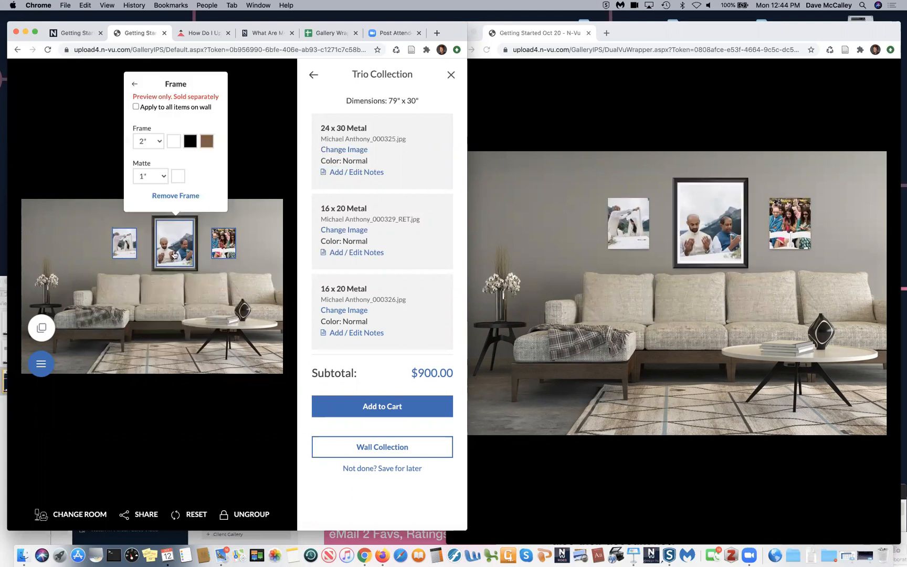
left_click(136, 107)
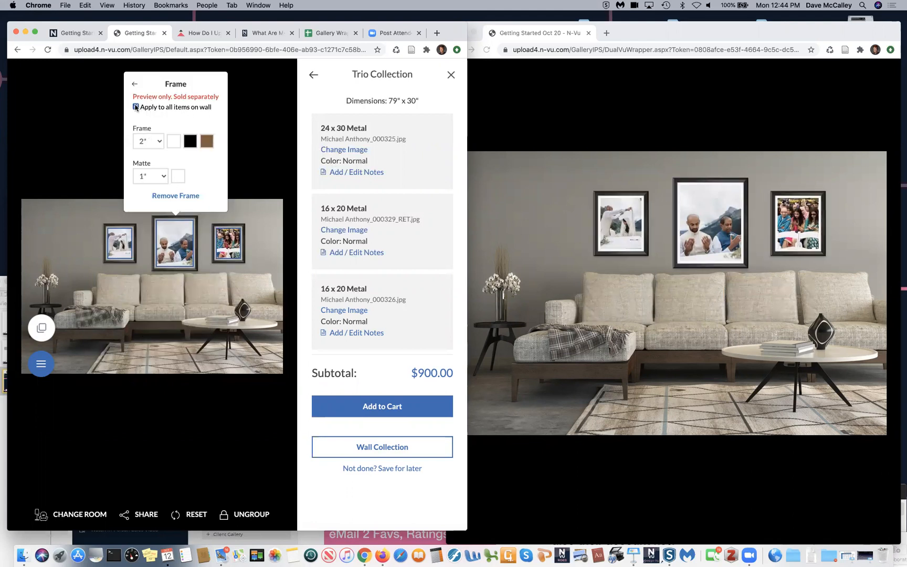
left_click(165, 178)
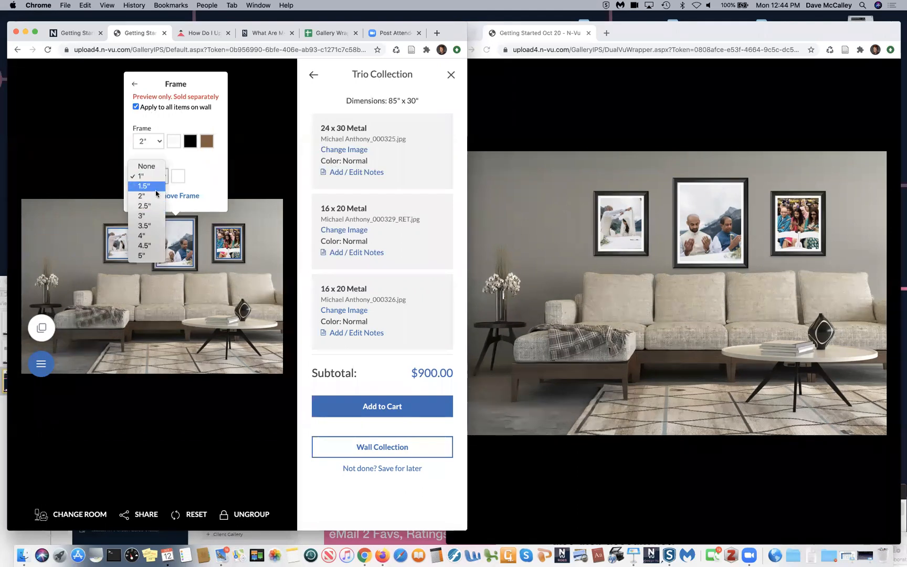
left_click(157, 193)
left_click(160, 142)
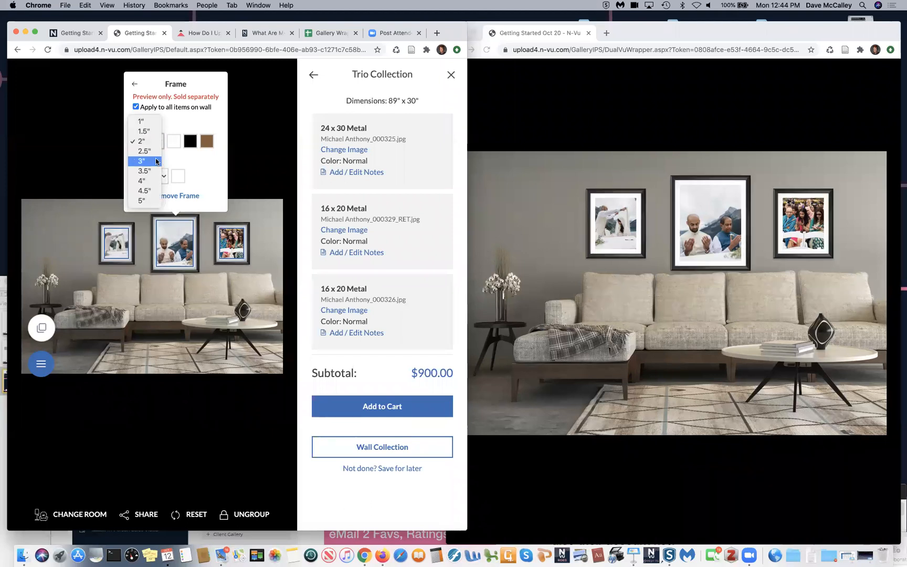
left_click(145, 181)
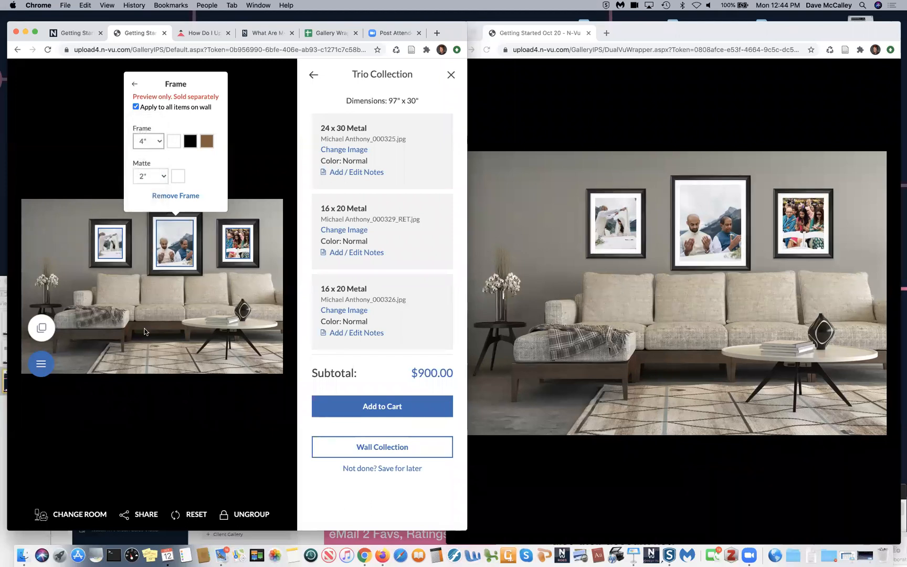
- Move the framed group slightly up and right on the wall, then view the sharing options for the designed room
left_click(182, 247)
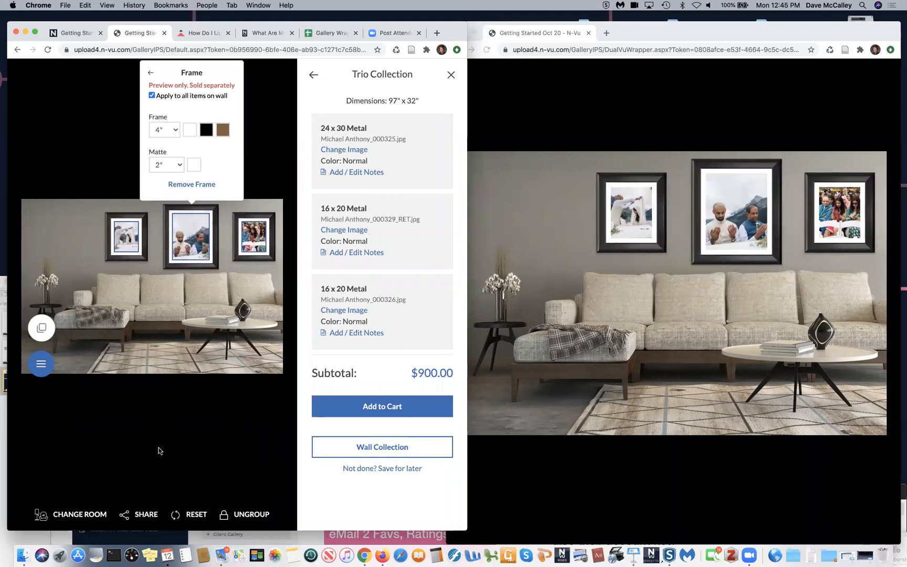
left_click(158, 427)
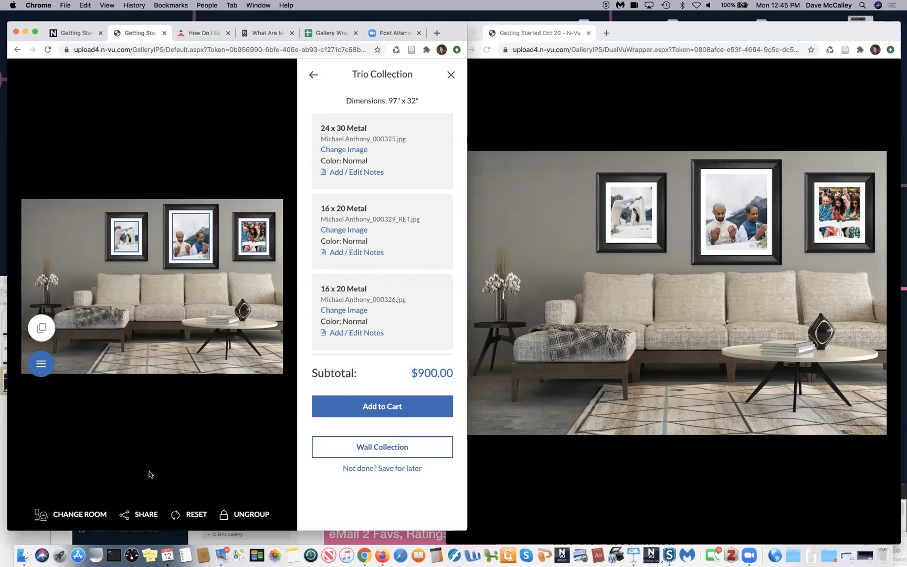
left_click(142, 516)
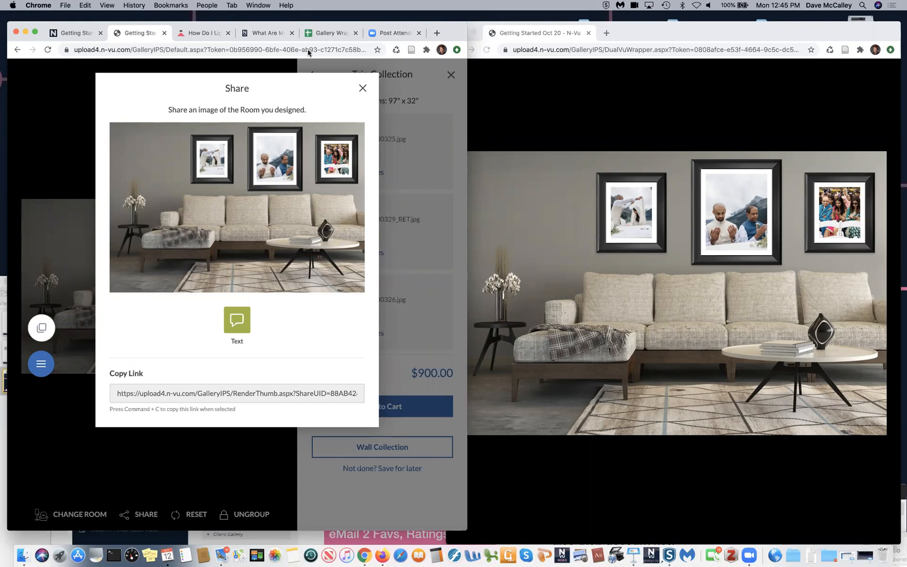
left_click(363, 88)
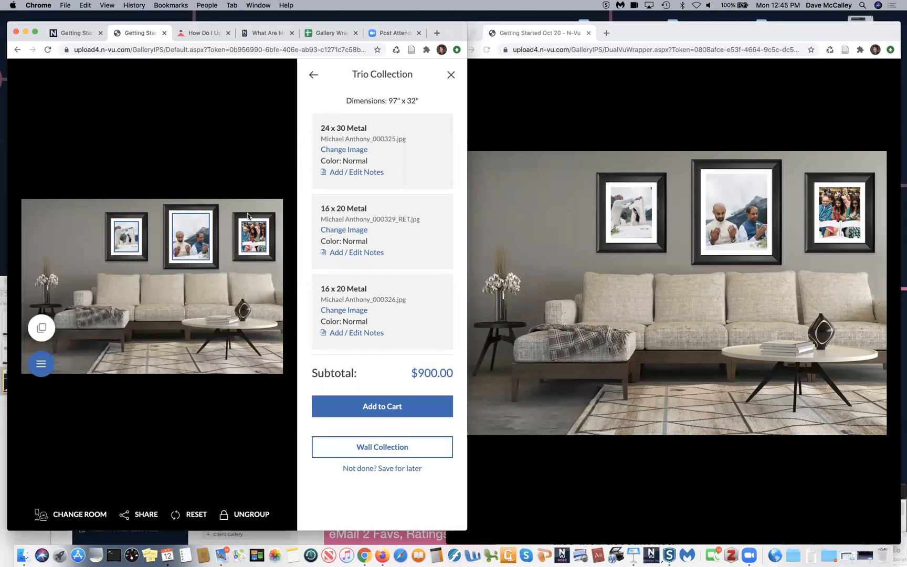
- Save the image note "remove hair" and the item note "Black 4" frame" for the 24 x 30 Metal
left_click(350, 174)
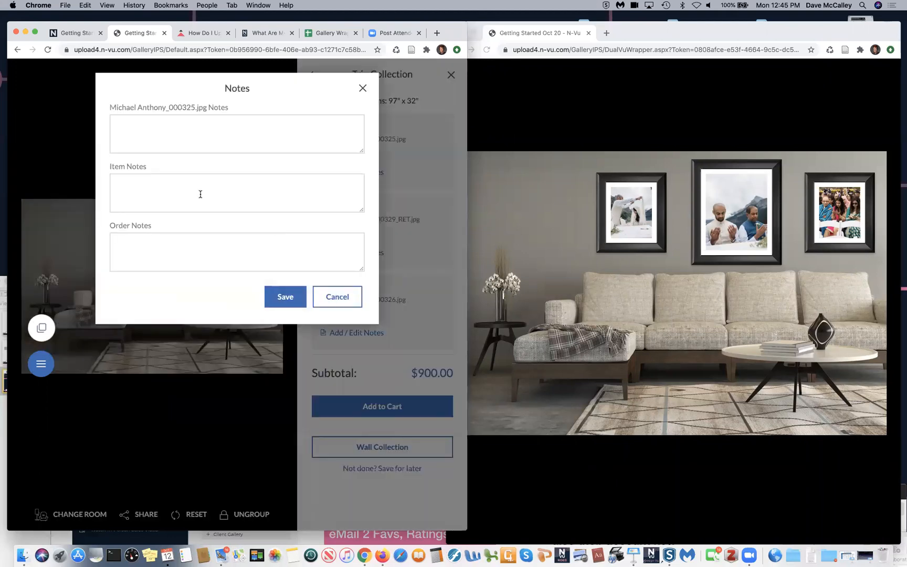
left_click(155, 123)
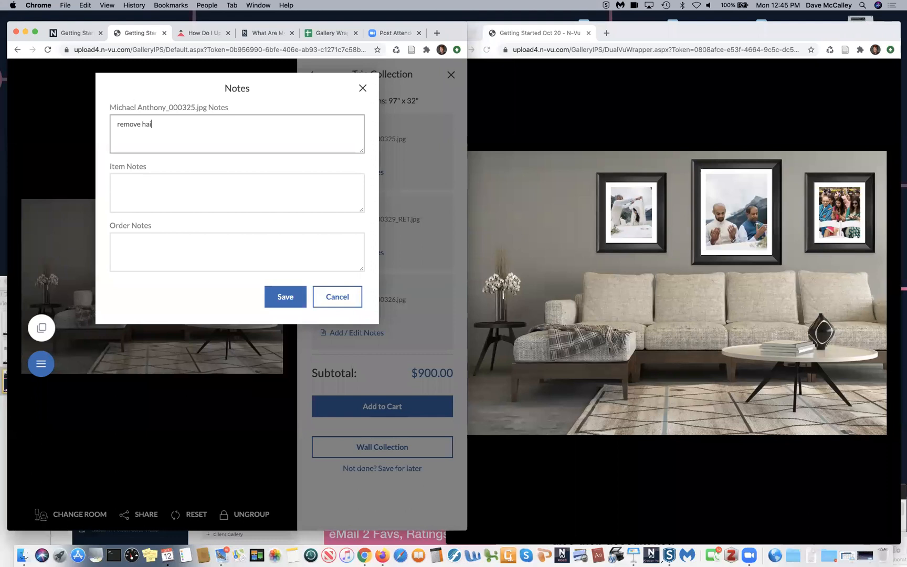
left_click(138, 189)
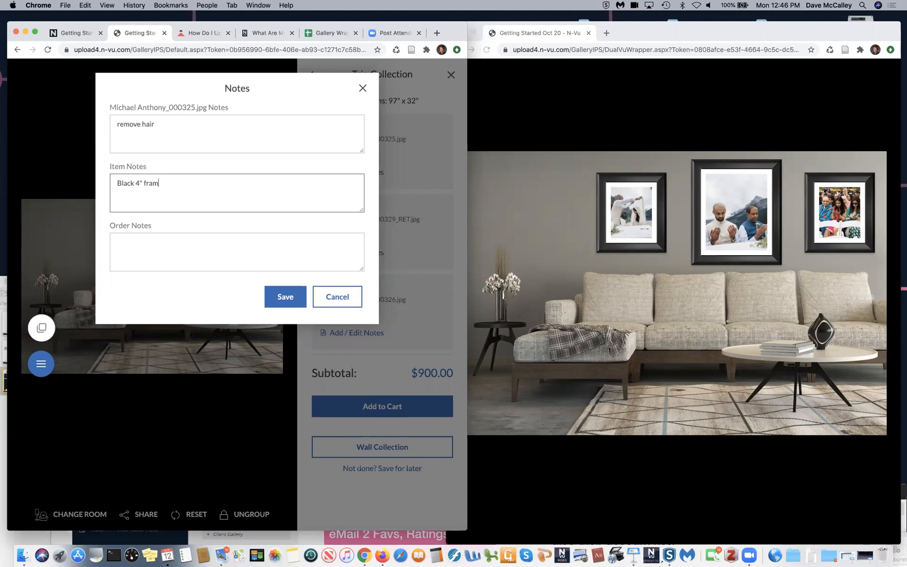
left_click(283, 296)
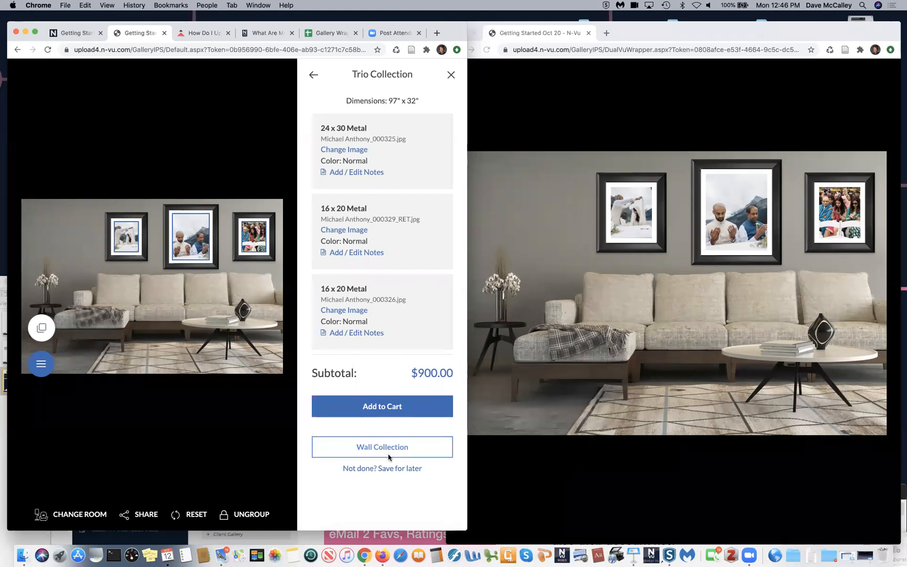
- Add the Trio Collection to the cart and open the shopping cart
left_click(383, 408)
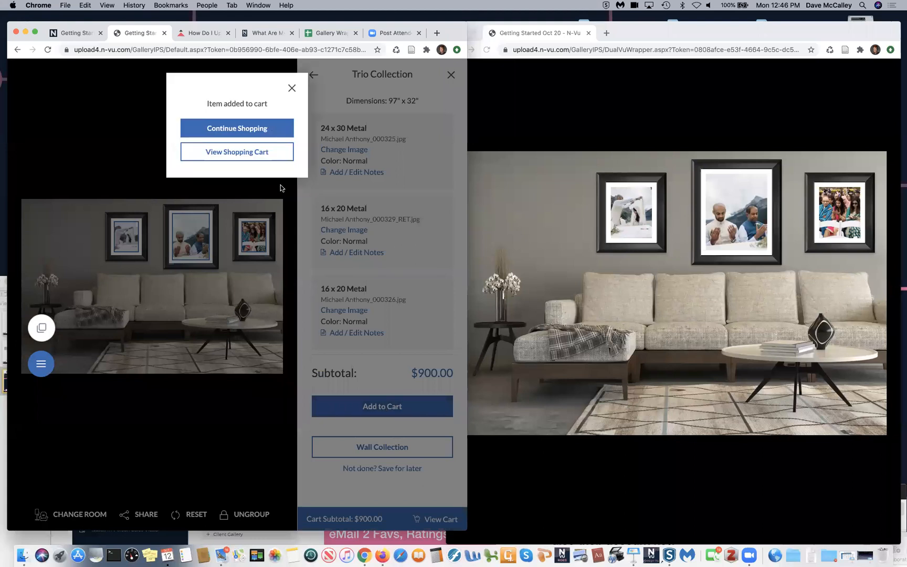
left_click(222, 153)
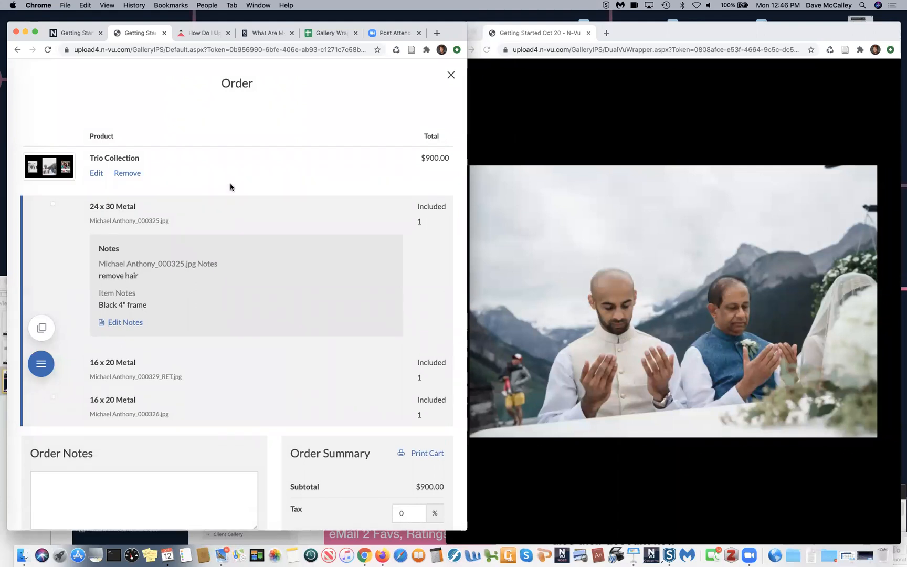
- Move the floating Dual-Vu controls lower on the page and set Ordering Controls to Show for the client view
left_click(41, 328)
left_click_drag(45, 368, 32, 500)
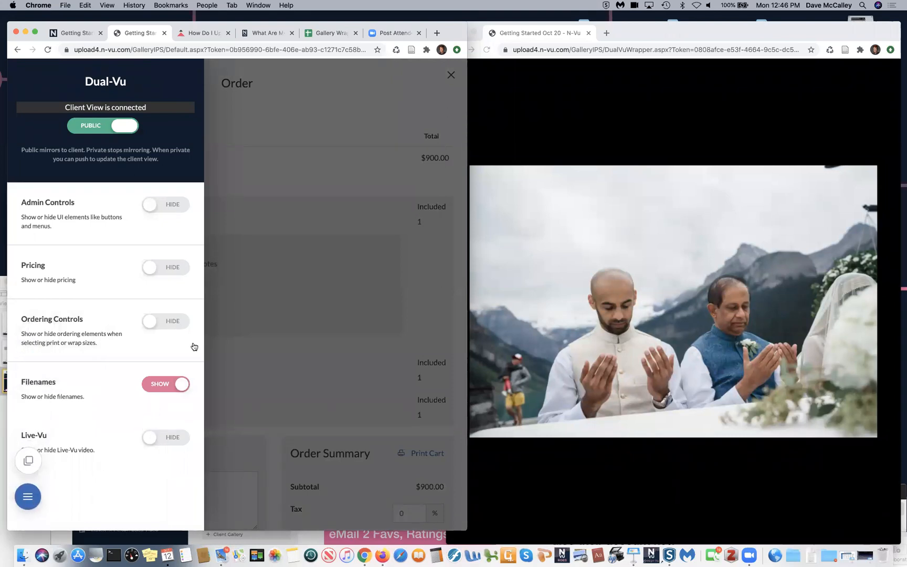
left_click(170, 321)
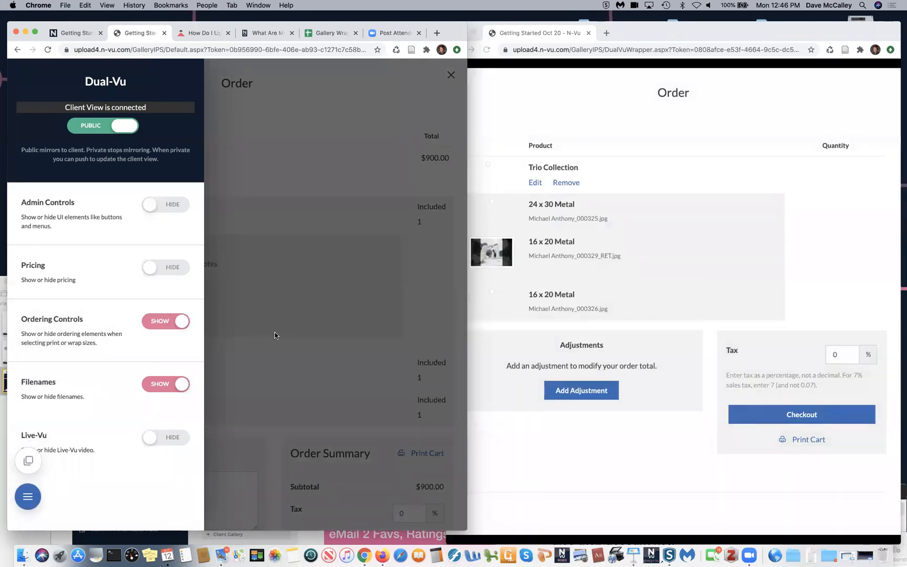
left_click(309, 309)
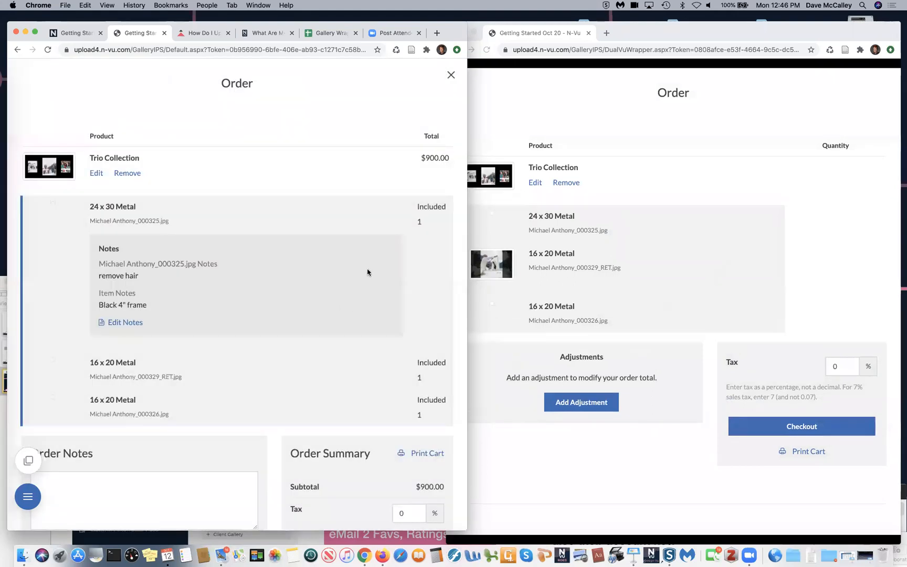
- Add a Flat Rate Discount adjustment of $50.00 described as "package" to the order and check the order summary
scroll(368, 272, "down", 2)
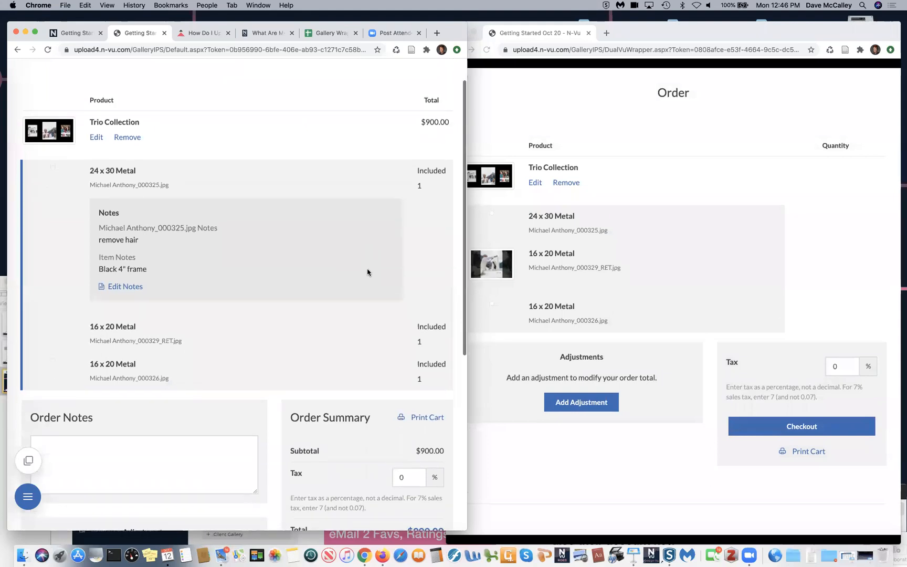
scroll(367, 272, "up", 2)
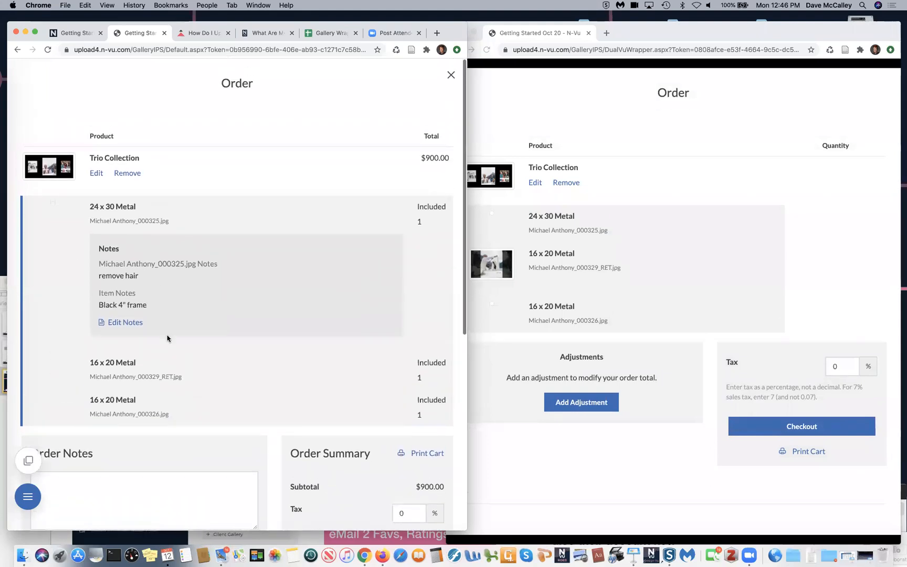
scroll(118, 287, "down", 4)
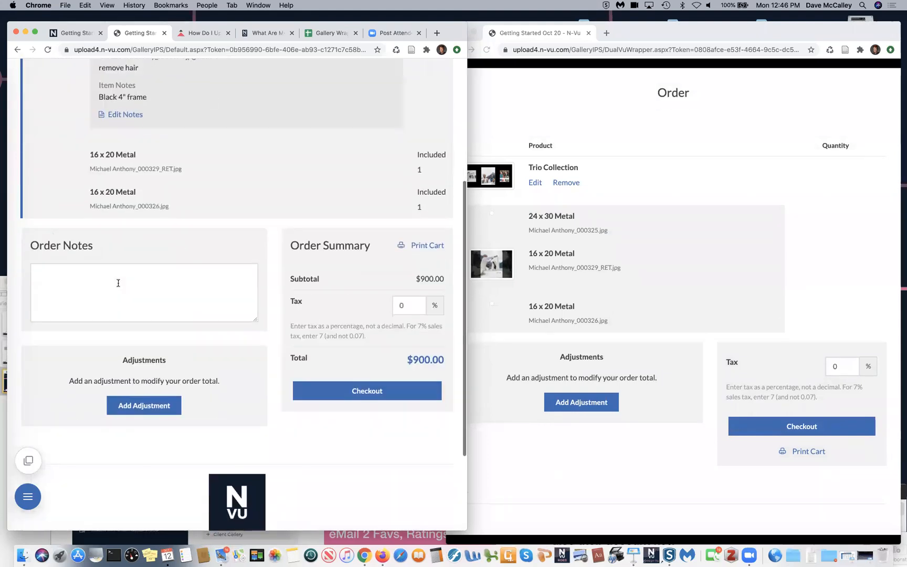
left_click(143, 405)
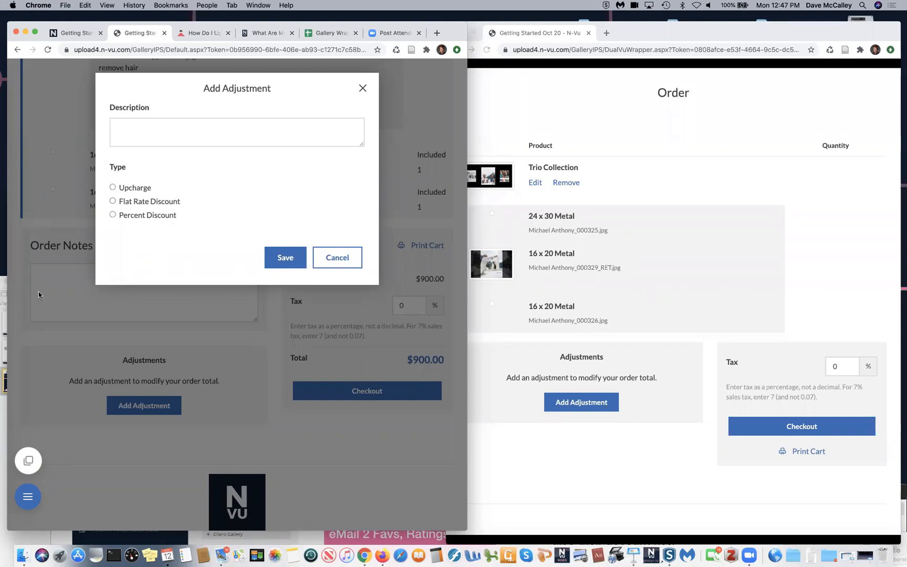
left_click(113, 202)
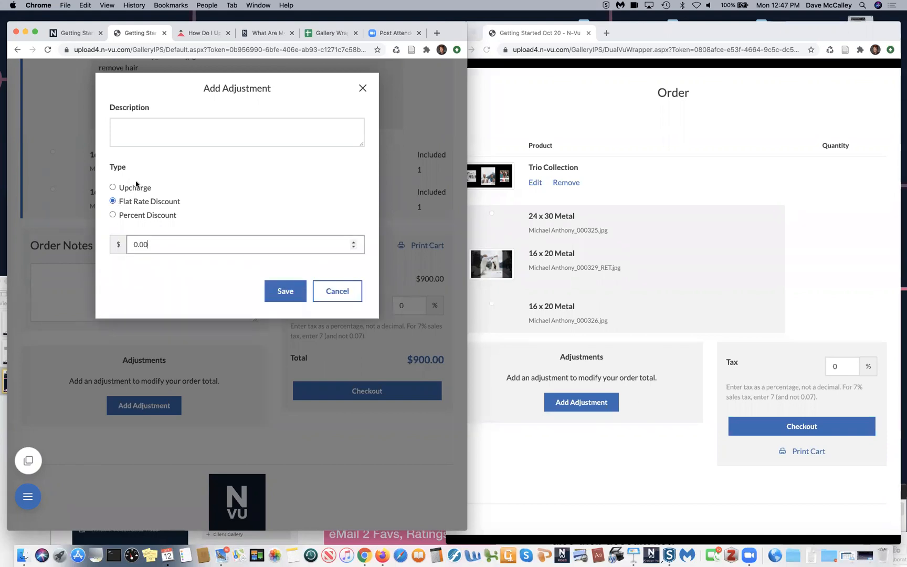
left_click(144, 121)
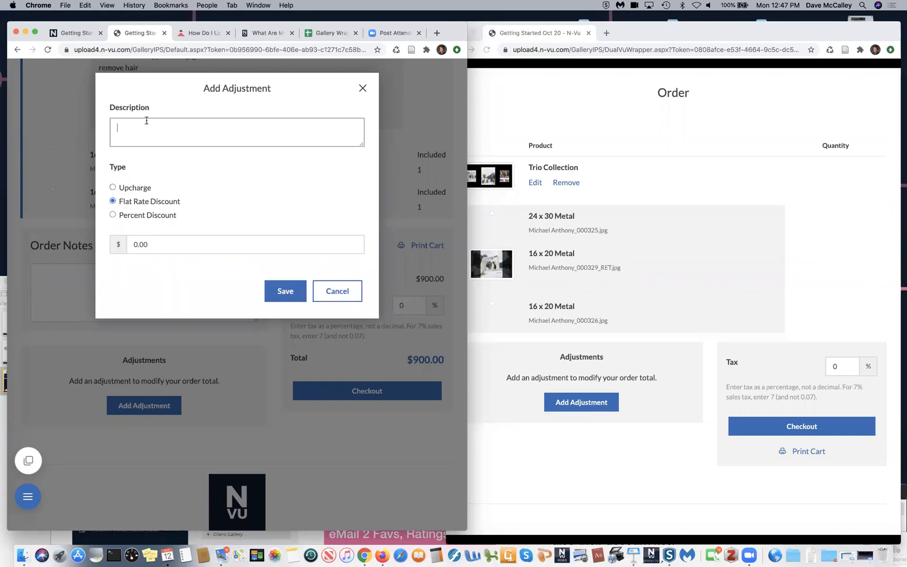
type("package")
left_click(133, 246)
type("5")
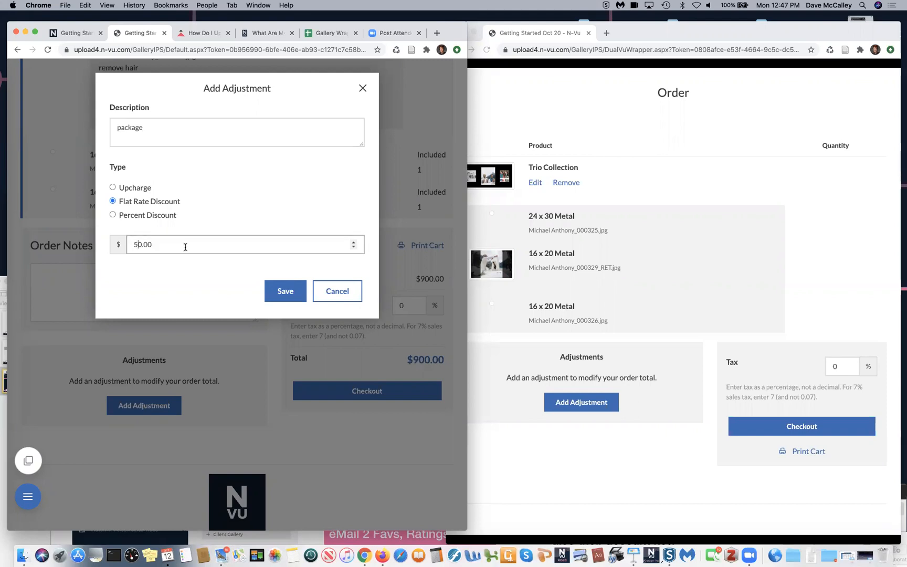
left_click(282, 291)
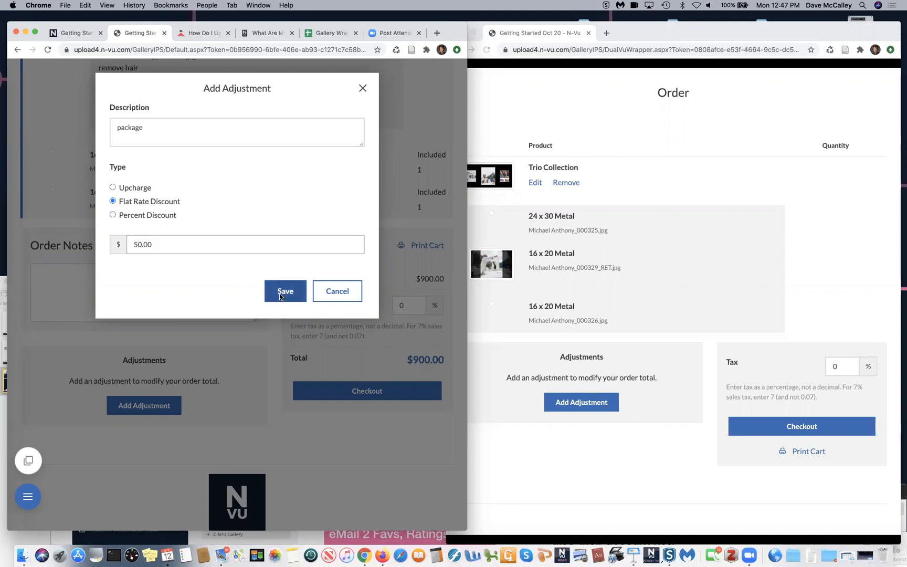
left_click_drag(413, 300, 449, 303)
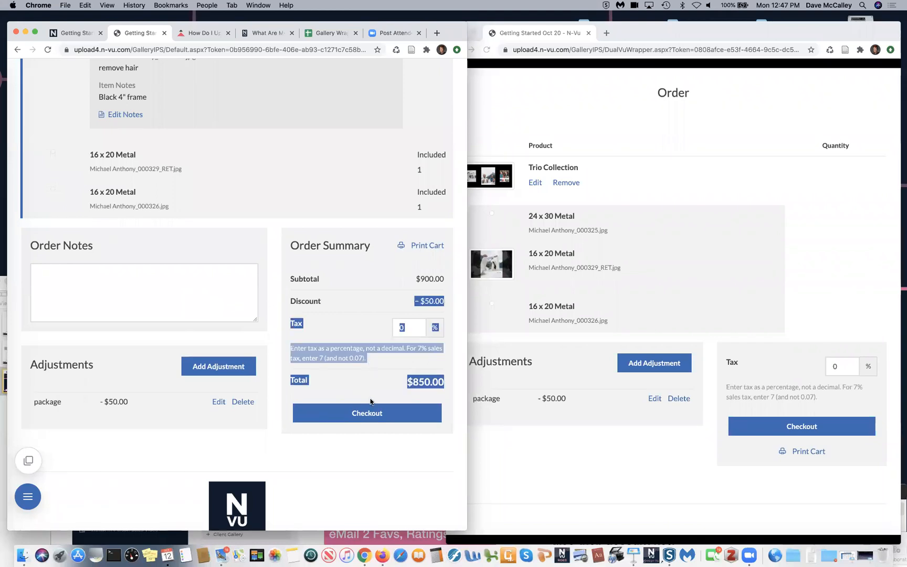
left_click(366, 479)
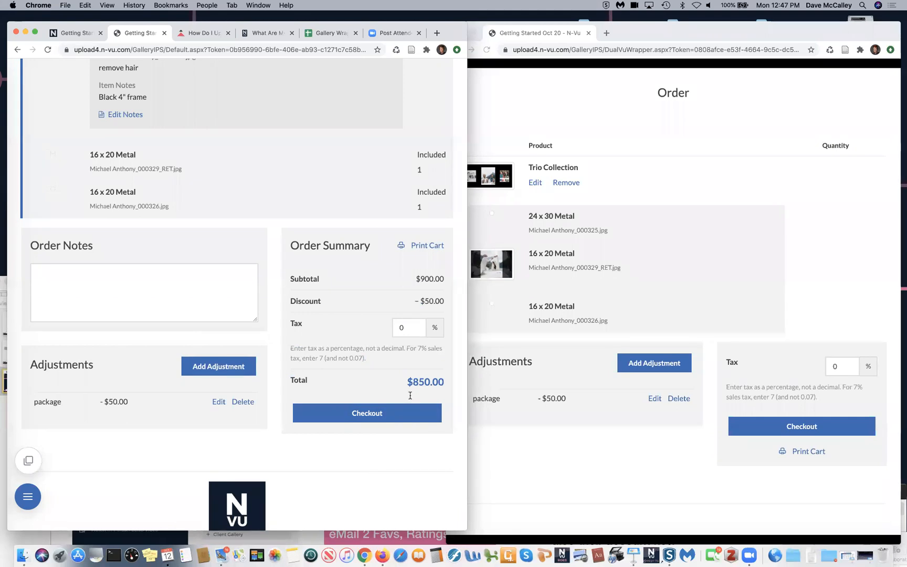
- Add a taxable Upcharge adjustment of $100.00 described as "post production" and review the order
left_click(214, 368)
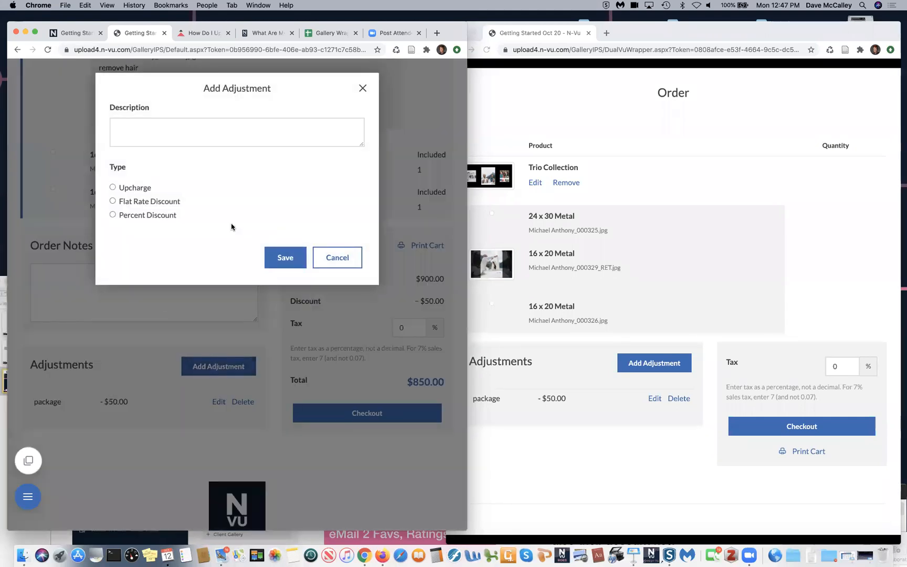
left_click(112, 187)
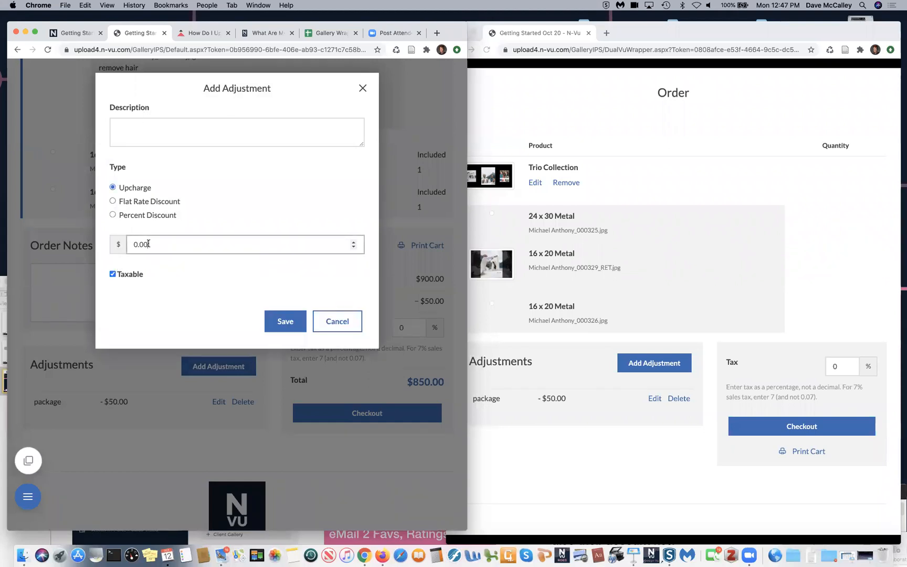
left_click(125, 124)
type("post production")
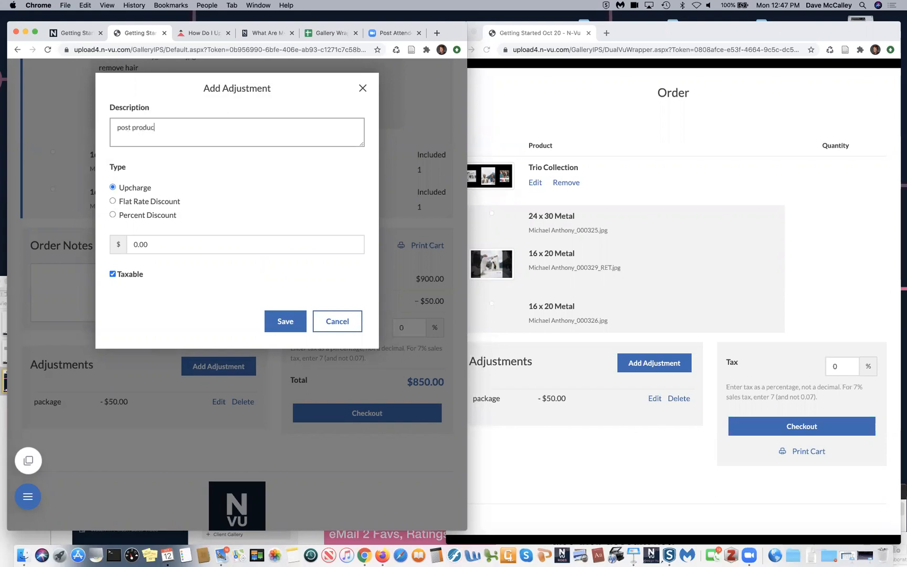
left_click(135, 244)
type("100")
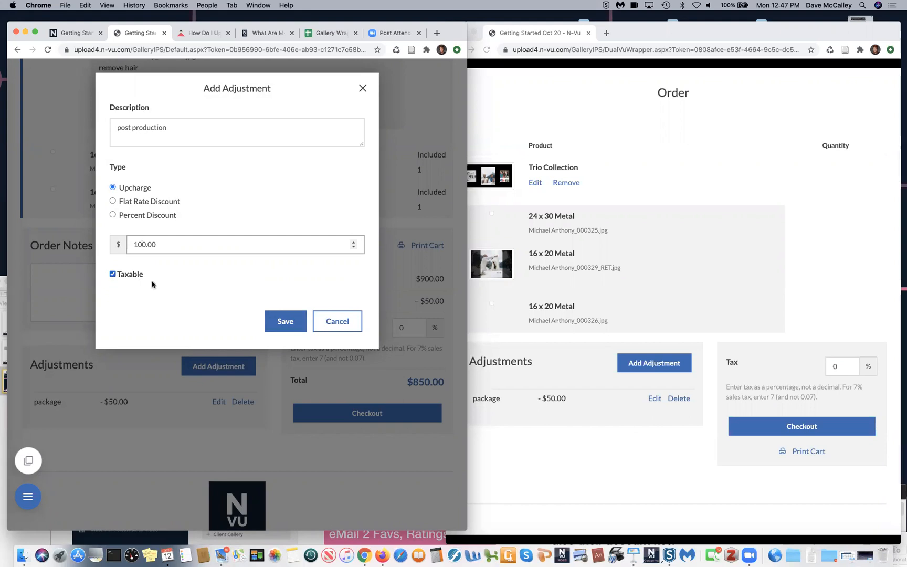
left_click(284, 323)
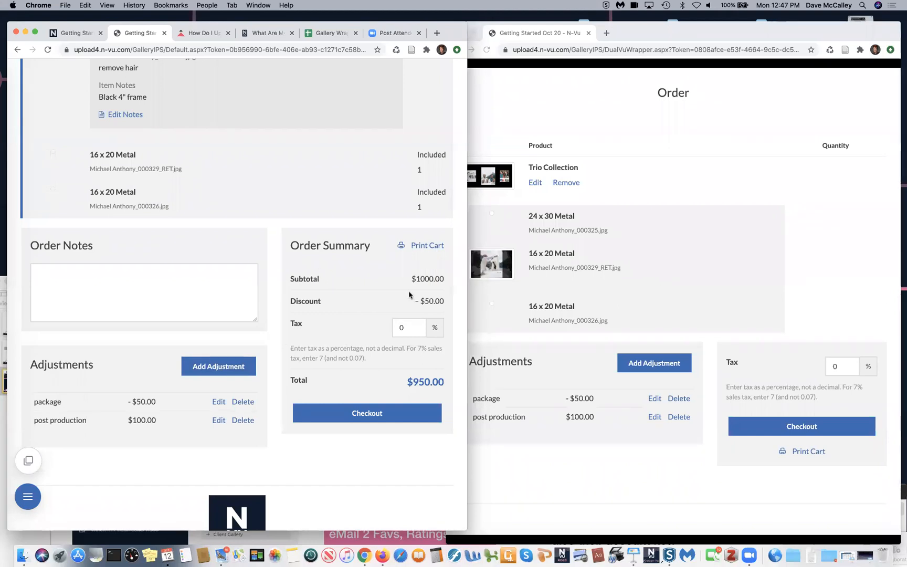
left_click_drag(416, 279, 444, 386)
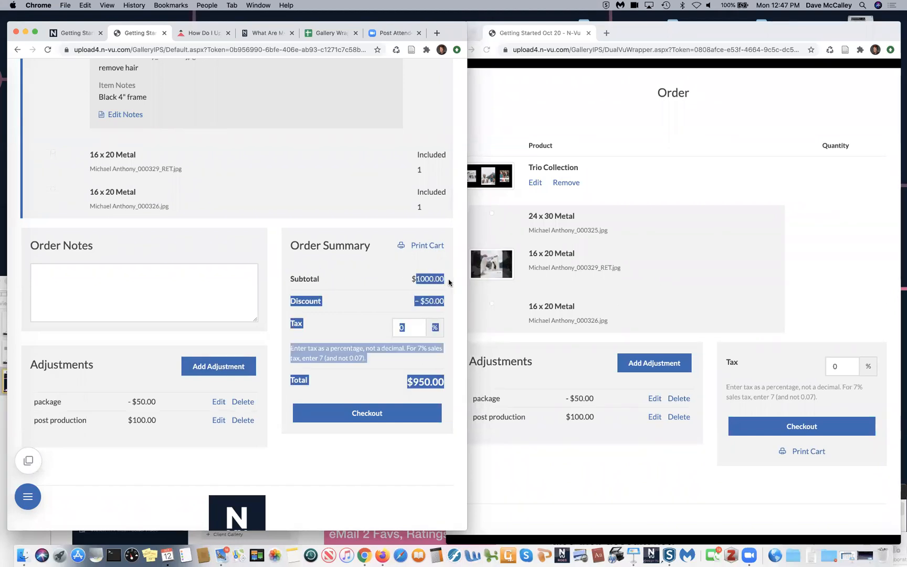
scroll(394, 255, "up", 8)
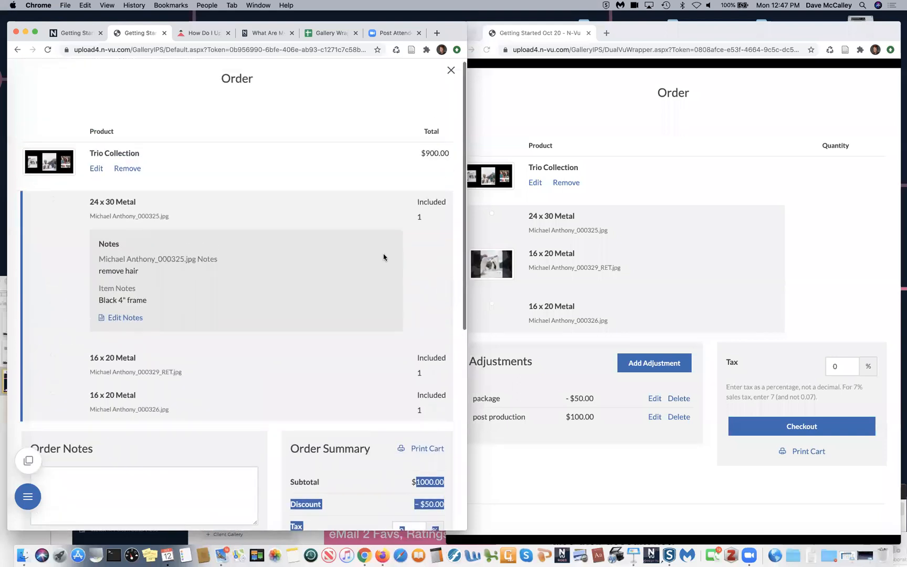
- Review the order adjustments and check out, accepting the prefilled shipping address to continue to Billing
scroll(383, 253, "down", 7)
left_click(386, 302)
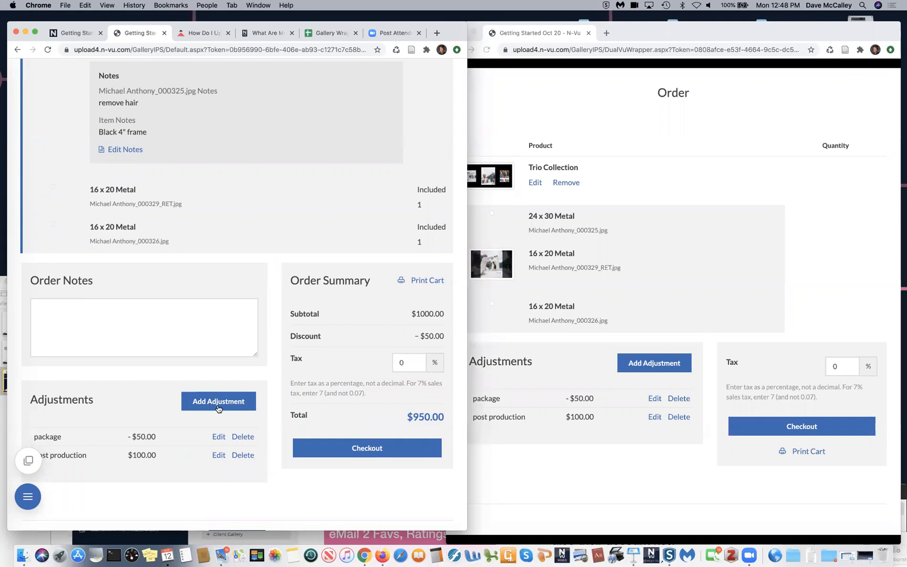
scroll(75, 363, "down", 3)
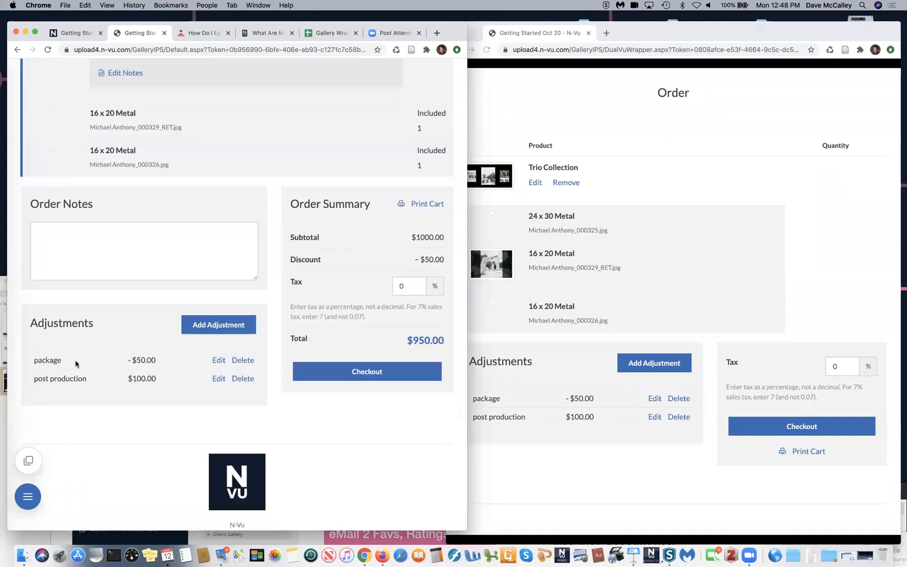
left_click(352, 372)
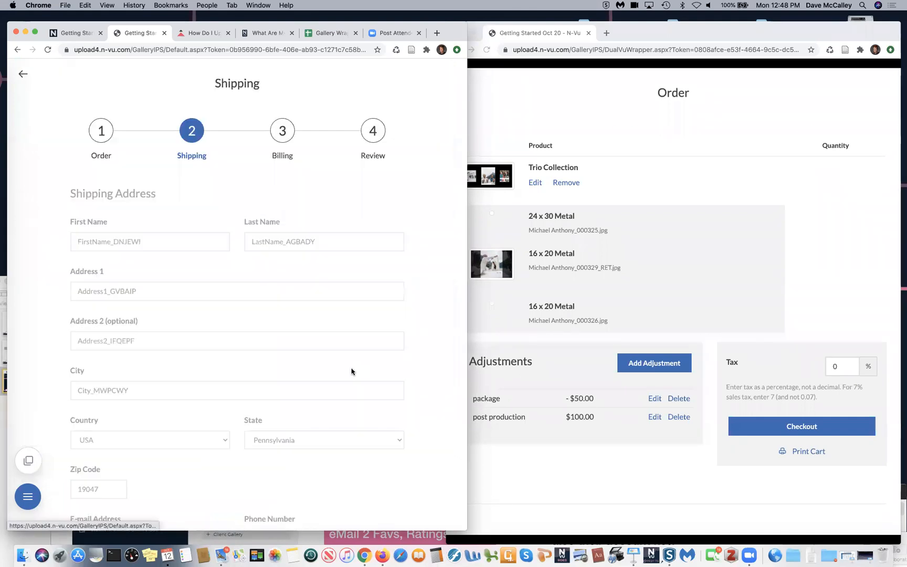
scroll(352, 372, "down", 9)
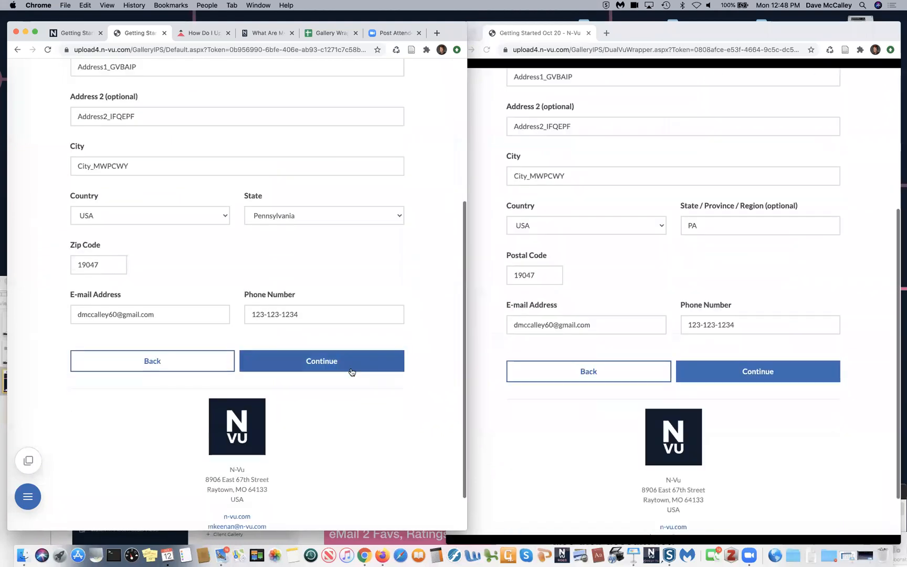
left_click(313, 363)
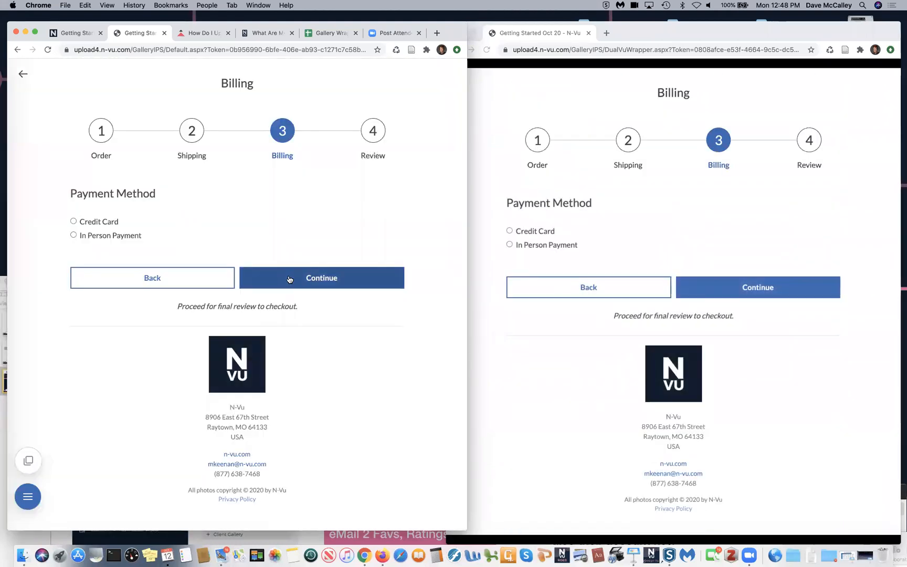
- Choose In Person Payment, continue to the order review, and dismiss the offer to save a card to the Google Account
left_click(73, 236)
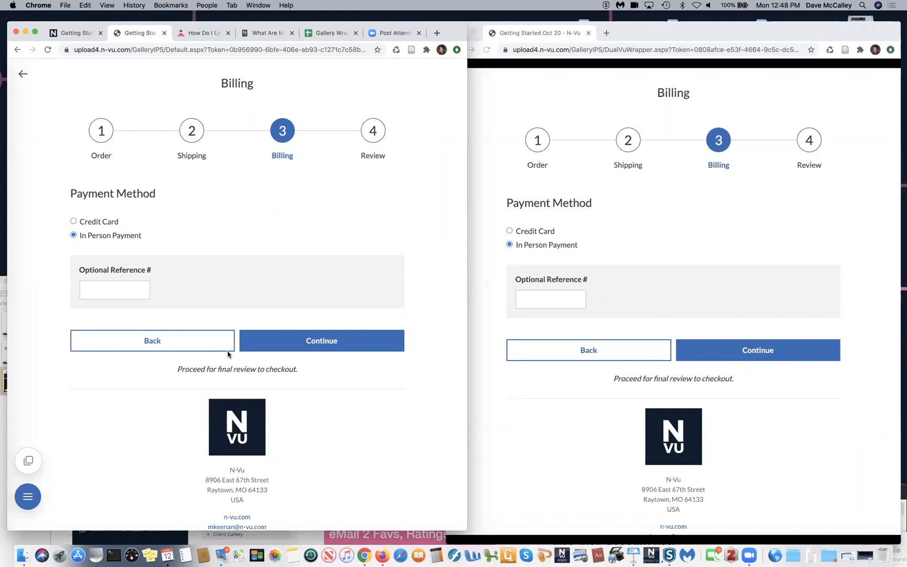
left_click(320, 353)
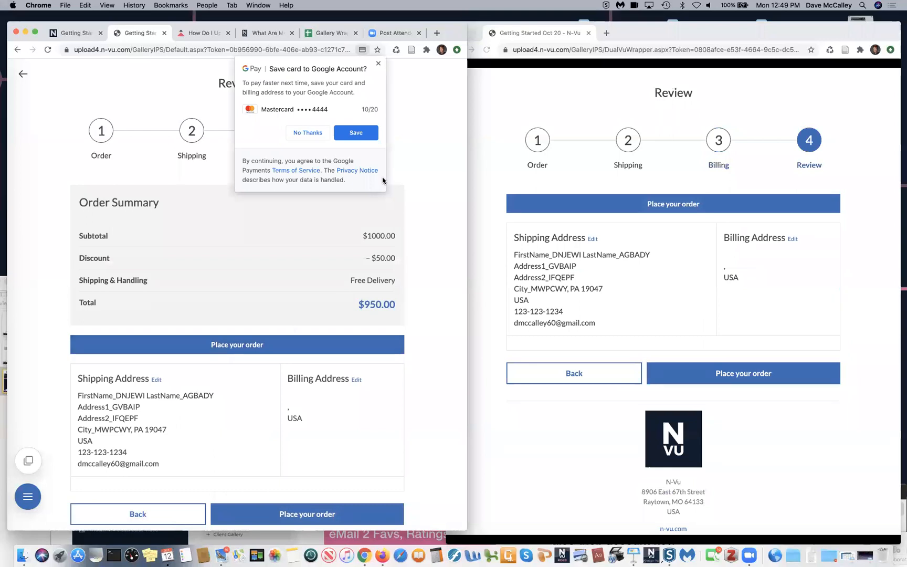
left_click(377, 64)
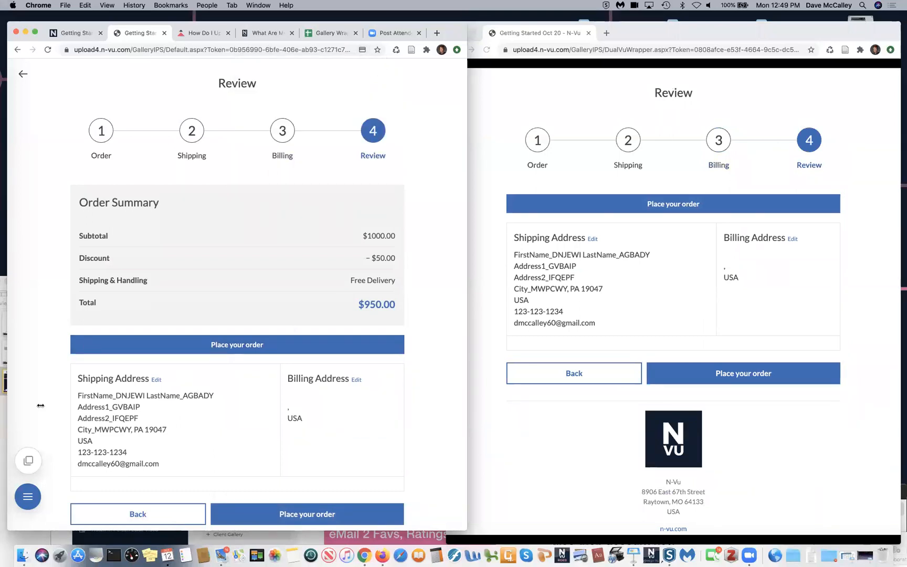
- Set Pricing to Show for the client view in the Dual-Vu controls and return to the order review
left_click(27, 496)
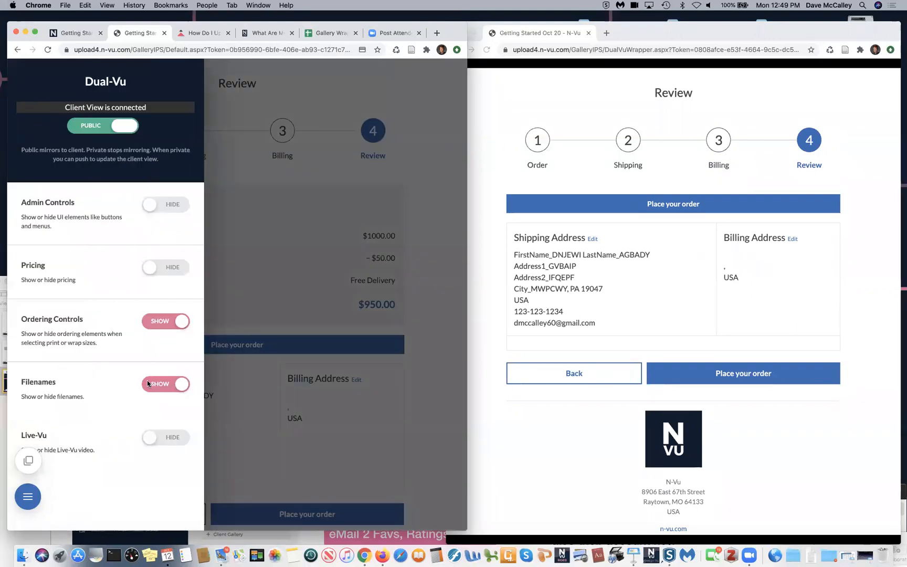
left_click(171, 267)
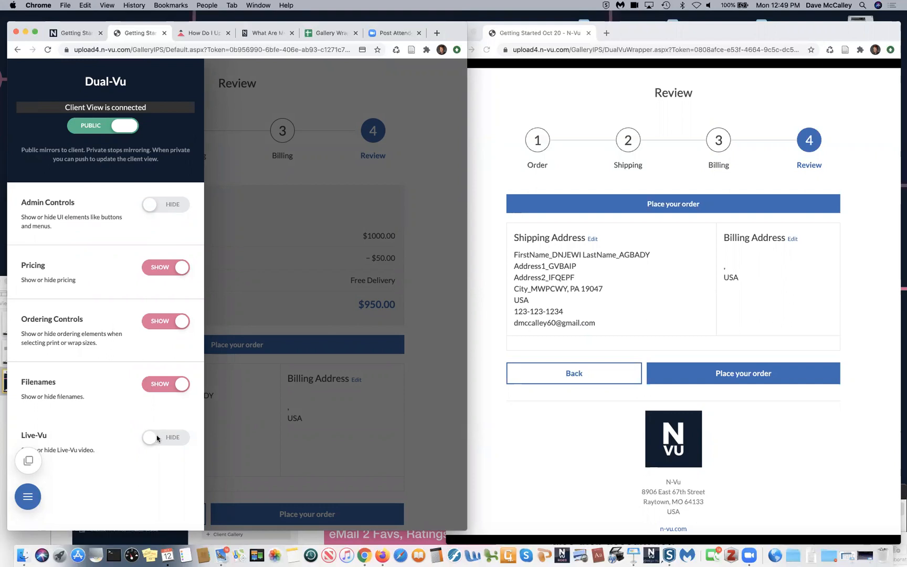
left_click(258, 423)
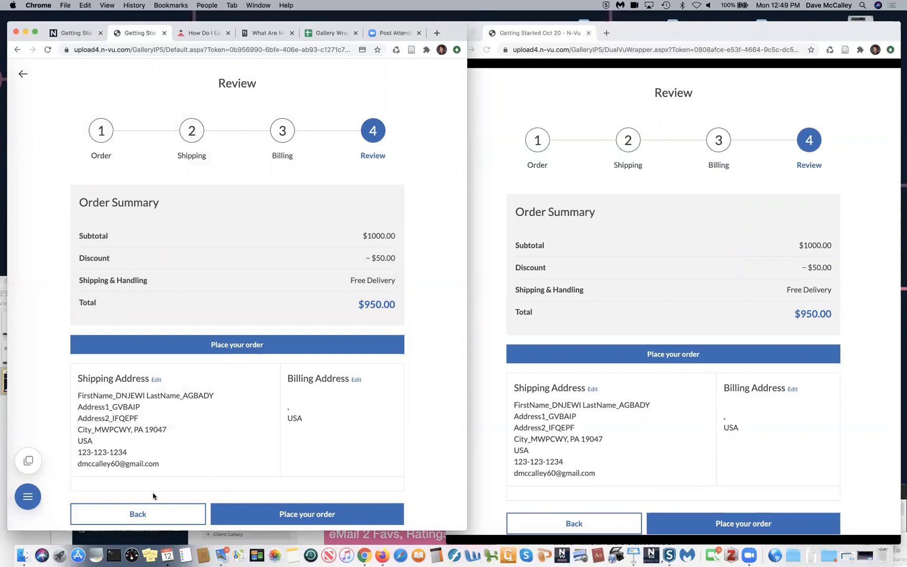
- Go back from the order review through Billing to the Shipping stage of the checkout
left_click(139, 514)
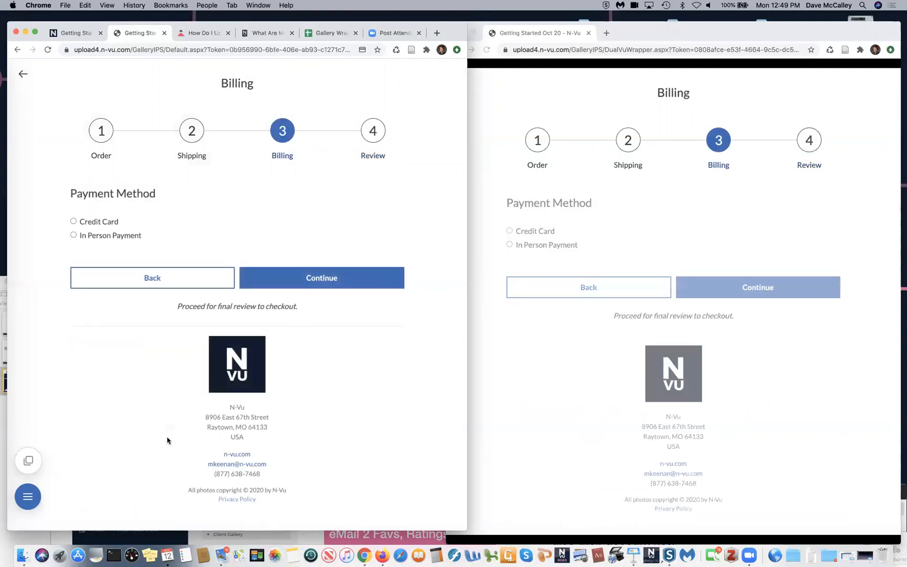
left_click(153, 283)
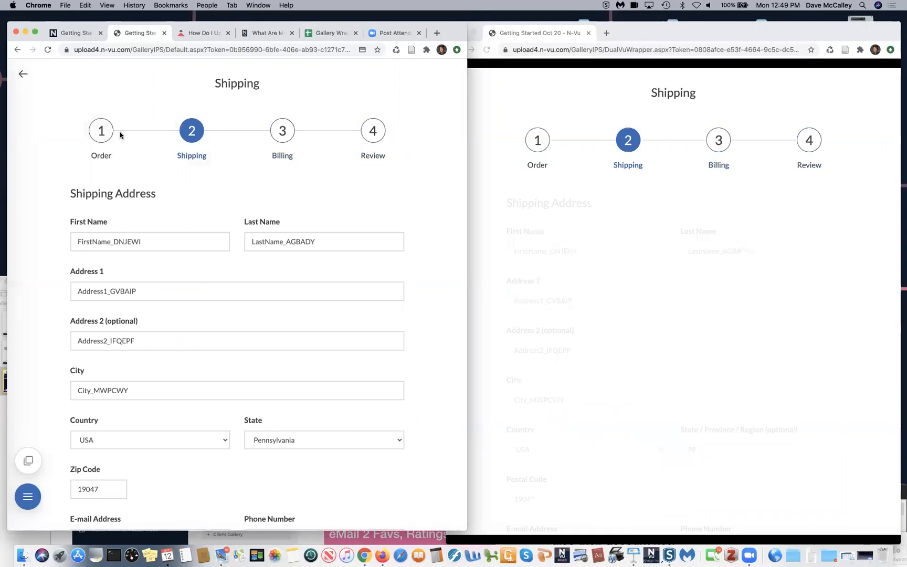
- Go back from Shipping to the order, dismiss the card-saving prompt, and view the Trio Collection's edit page
left_click(18, 73)
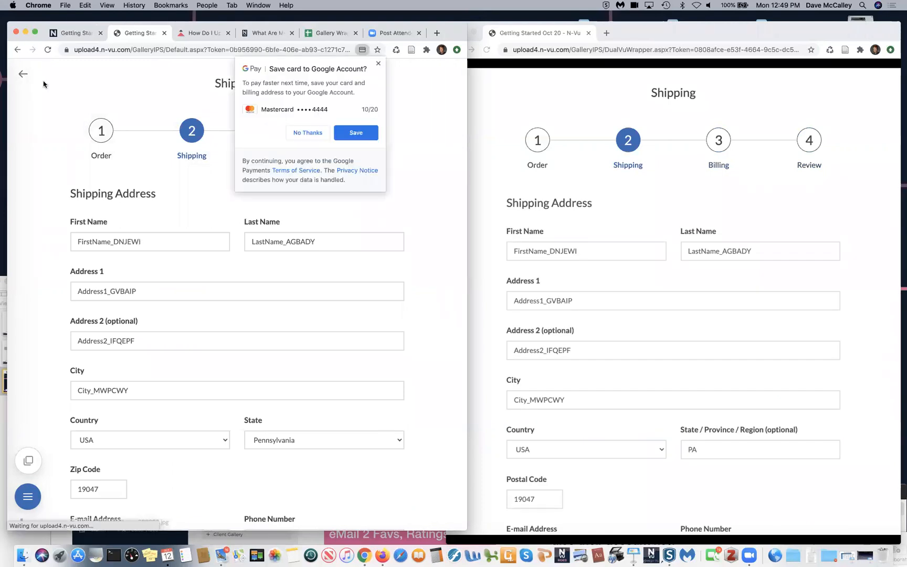
left_click(379, 64)
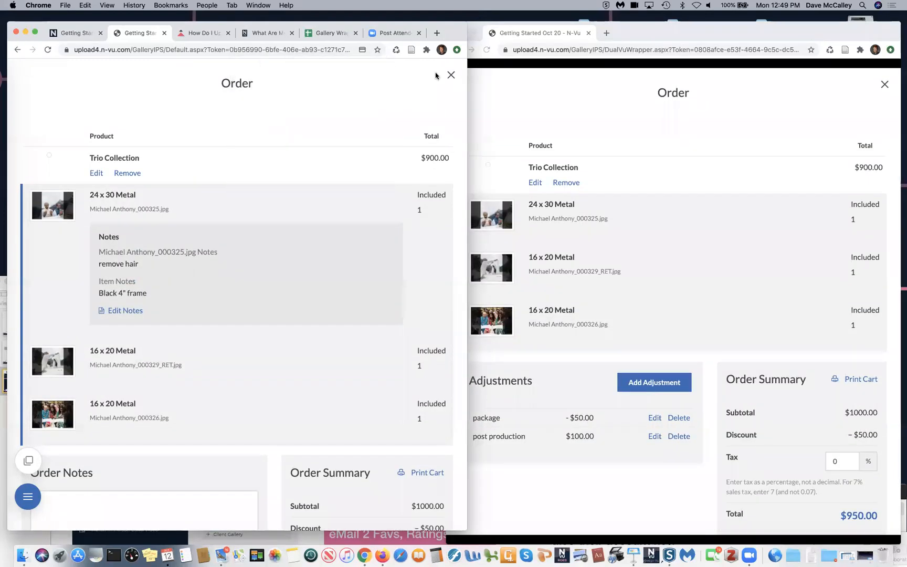
left_click(96, 173)
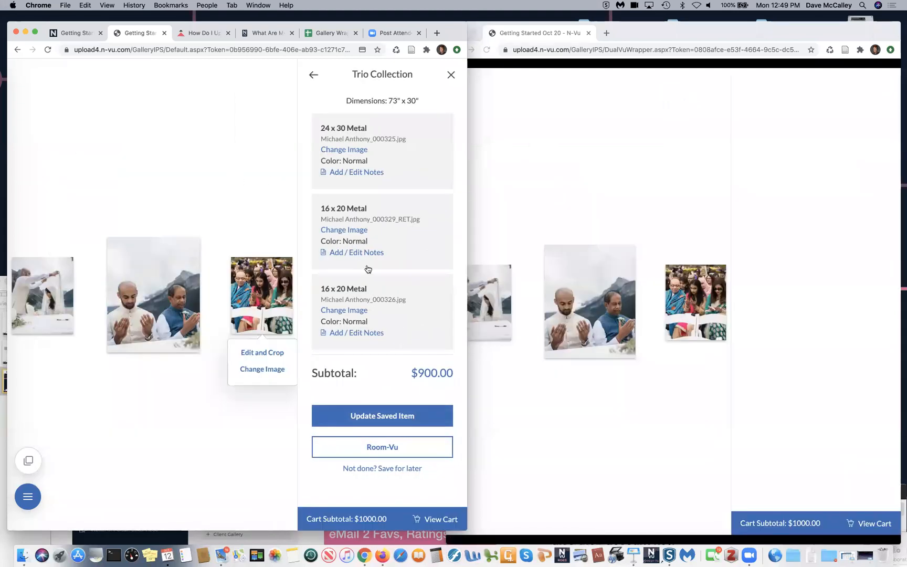
left_click(451, 74)
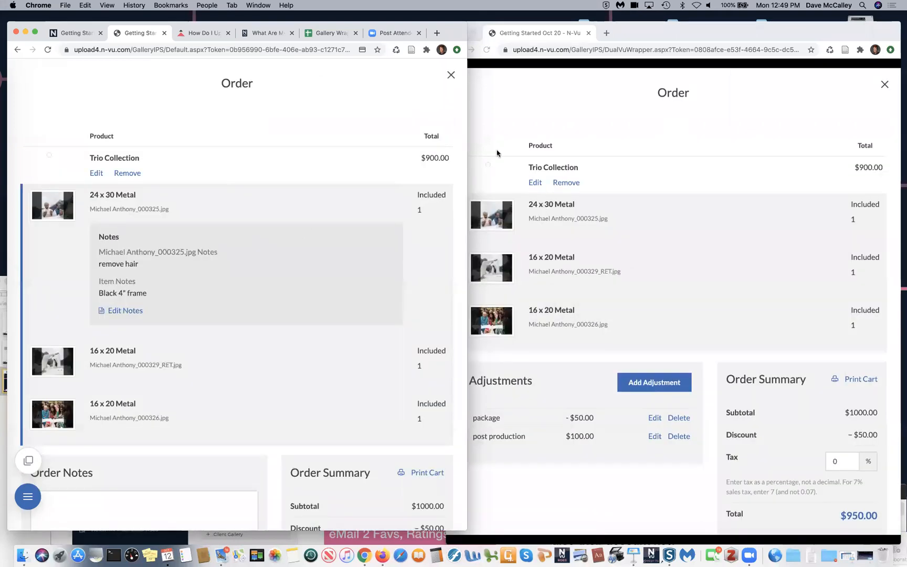
- Leave the order and set up a 16 x 20 Metal of image 000325 in the room view
left_click(451, 74)
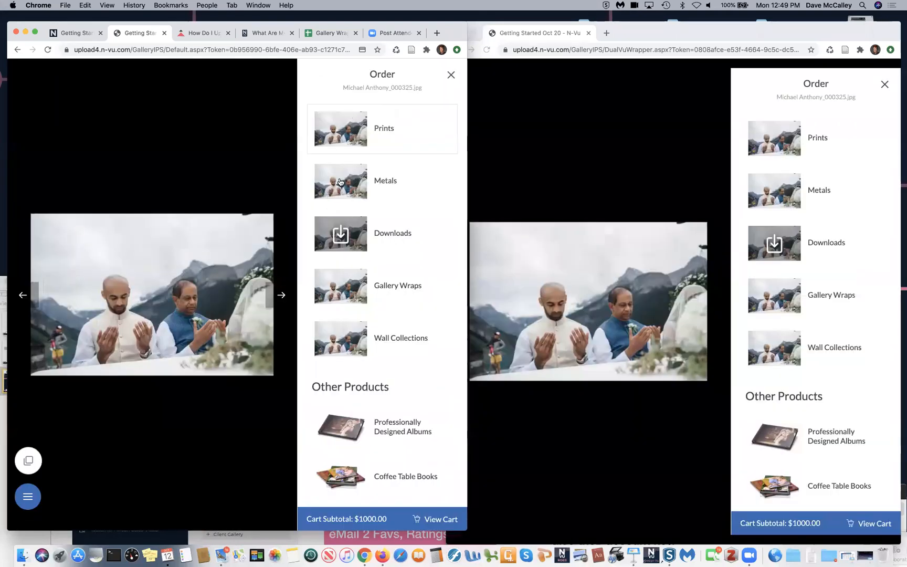
left_click(383, 197)
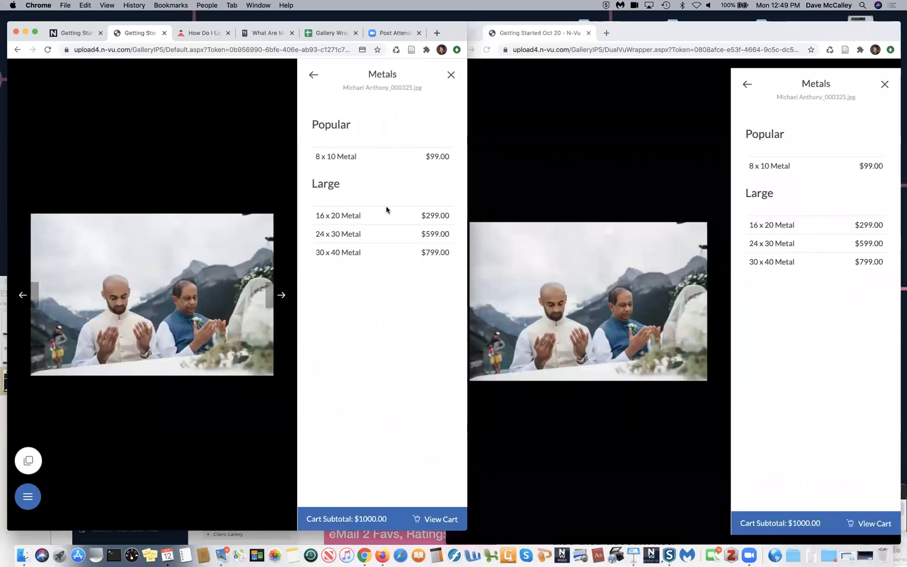
left_click(362, 217)
left_click(369, 317)
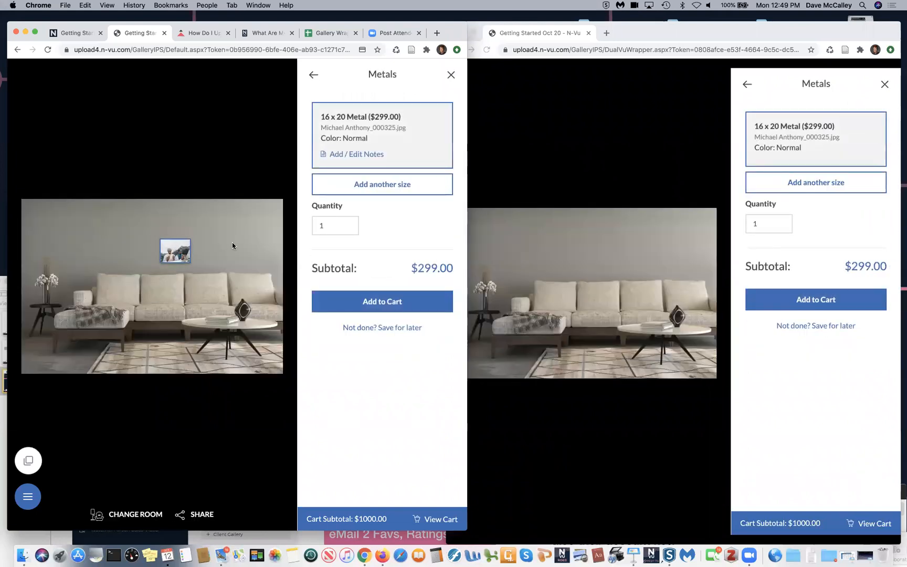
- Switch Dual-Vu to Private so the client view stops mirroring
left_click(29, 460)
left_click(105, 126)
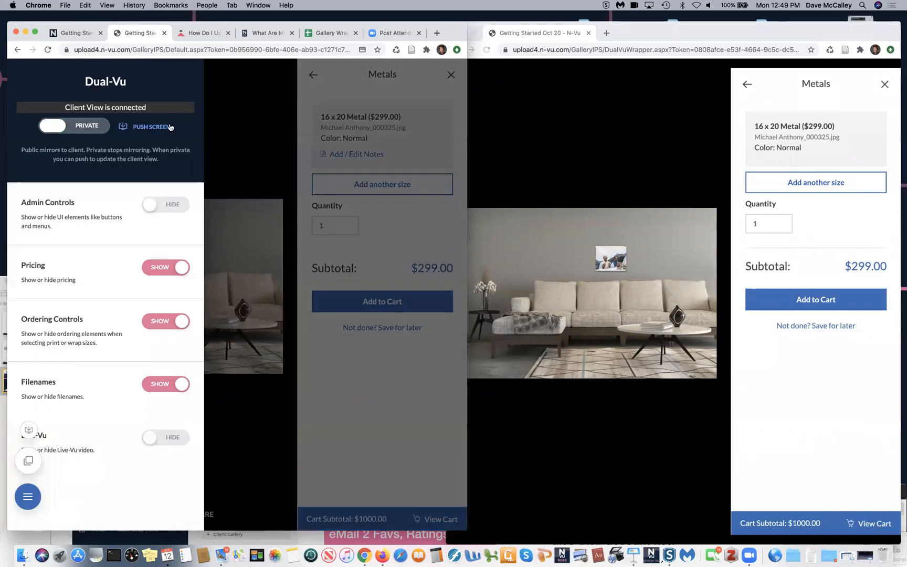
left_click(268, 146)
- Add a 30 x 40 Metal of image 000329 and arrange it on the wall just left of the 16 x 20 print
left_click(360, 184)
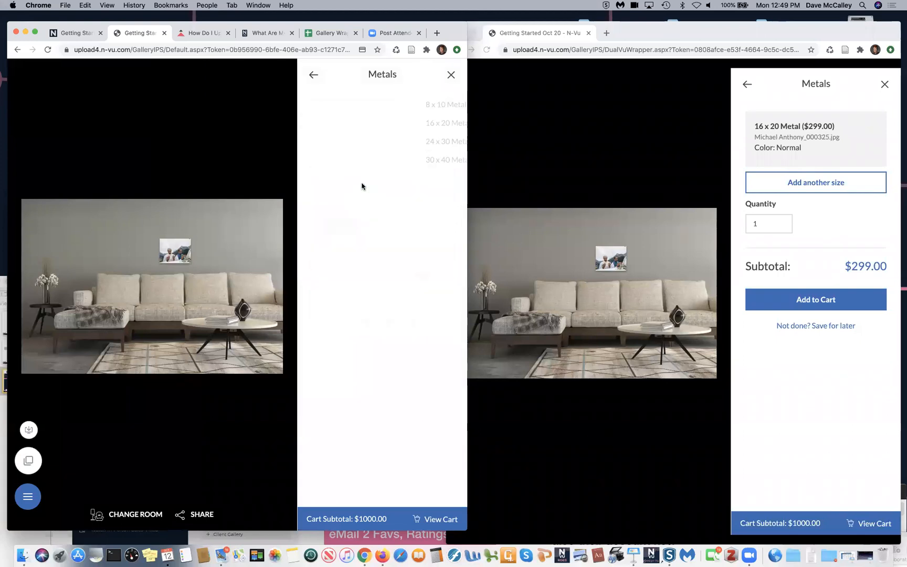
left_click(340, 162)
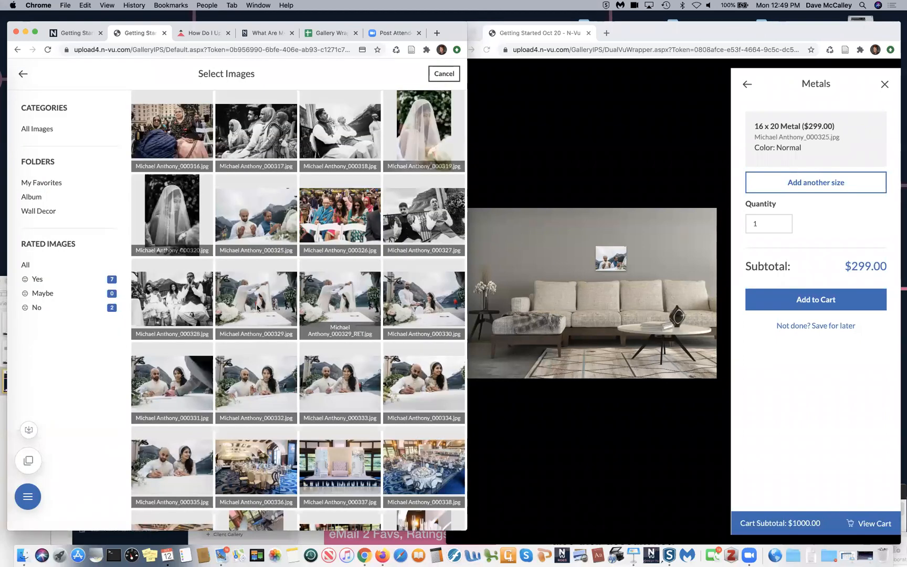
left_click(257, 307)
left_click_drag(168, 245, 231, 236)
left_click_drag(161, 266, 187, 223)
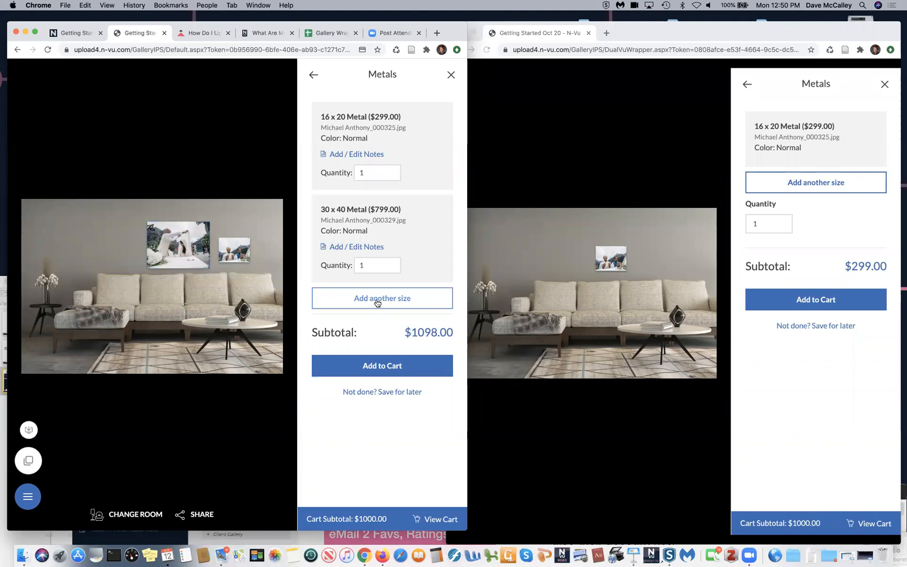
- Add a 24 x 30 Metal of image 000325 and position it left of the 30 x 40 print on the wall
left_click(358, 301)
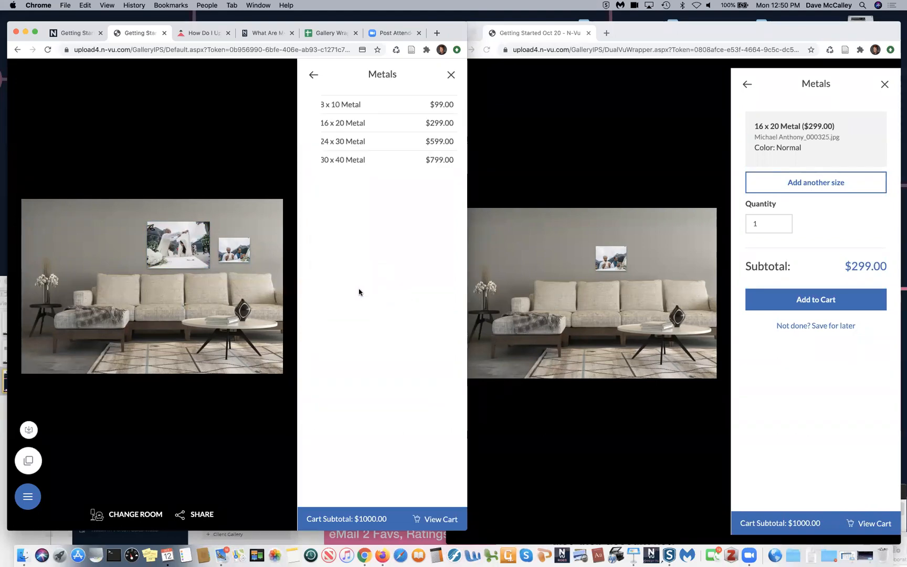
left_click(354, 146)
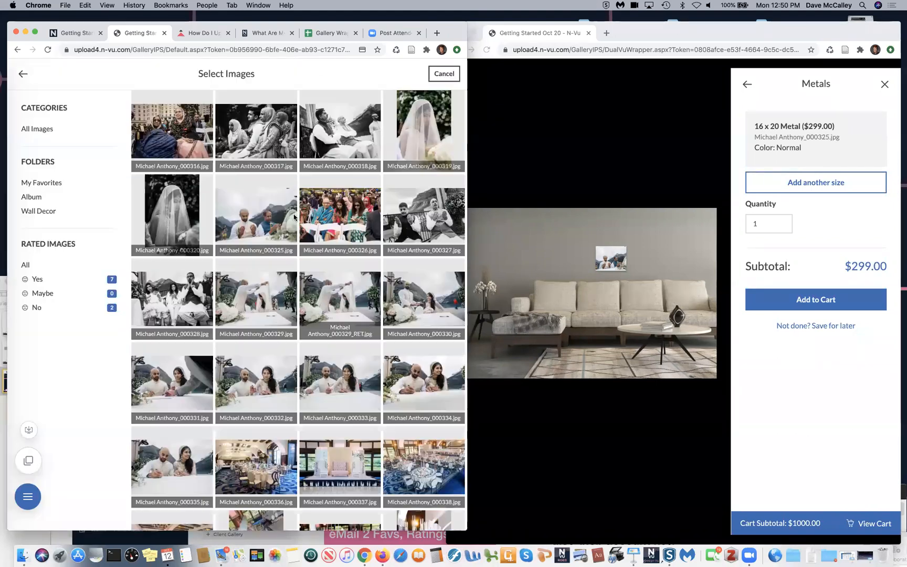
left_click(258, 210)
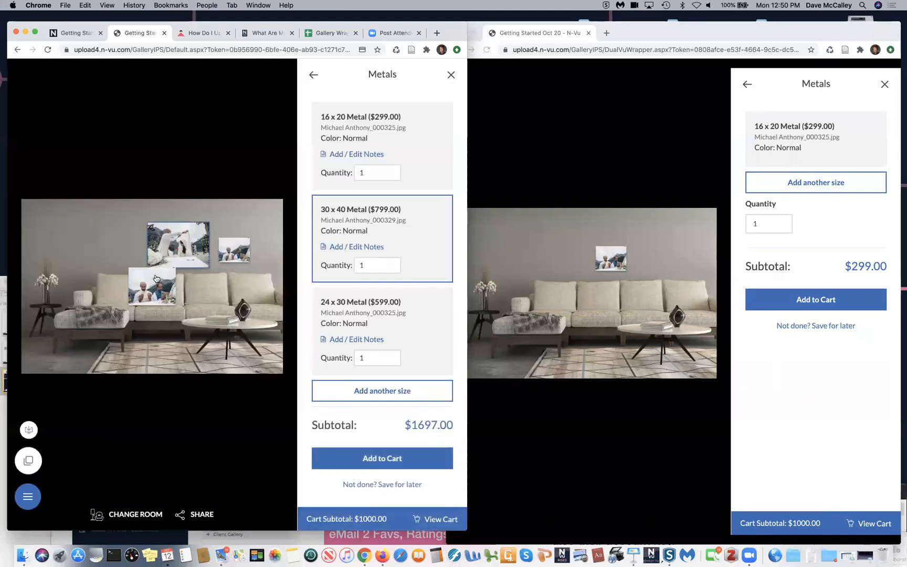
left_click(110, 250)
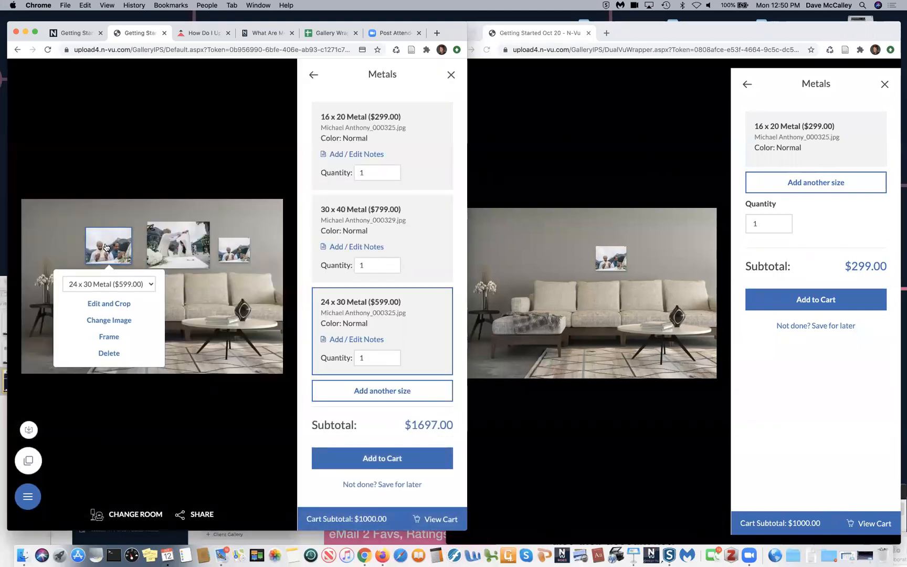
- Resize the leftmost print to 16 x 20 Metal and nudge the rightmost print slightly to balance the arrangement
left_click(111, 287)
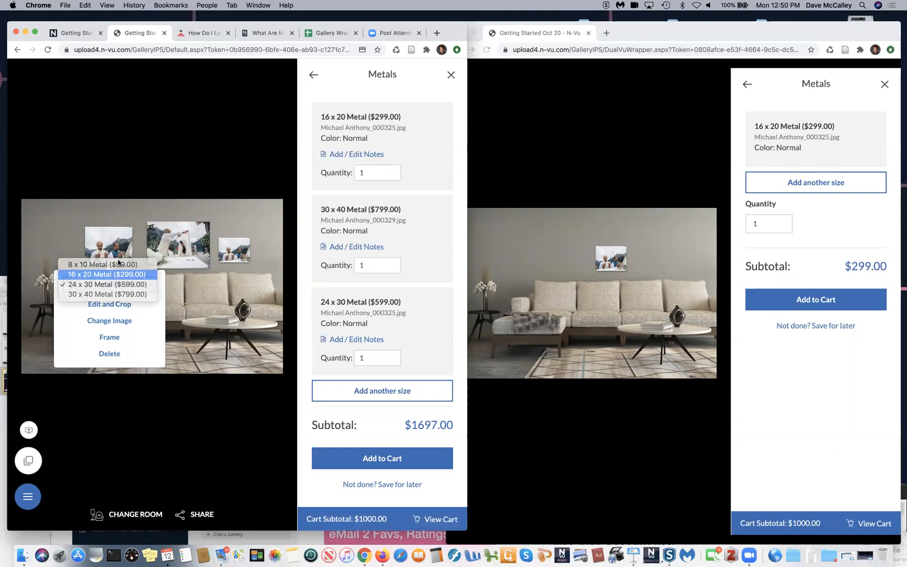
left_click(110, 274)
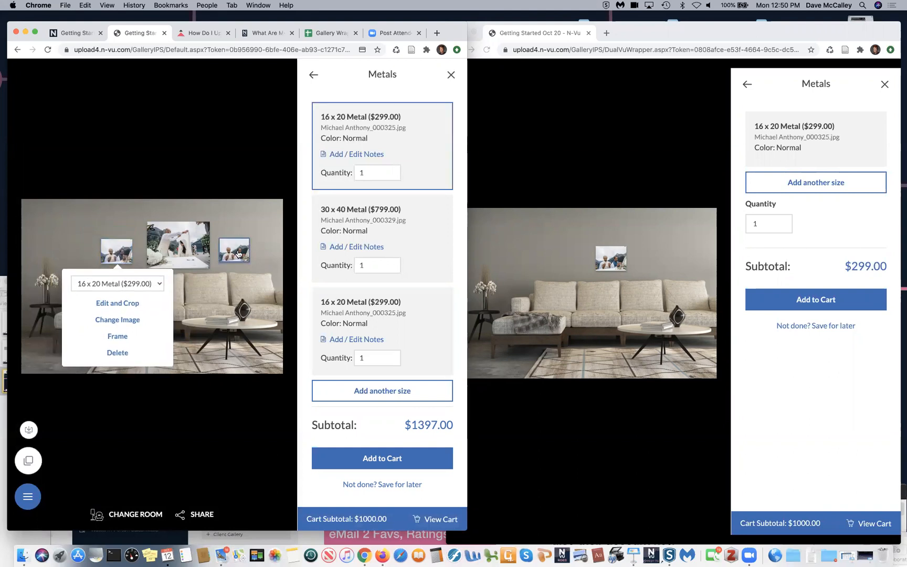
left_click_drag(239, 254, 240, 252)
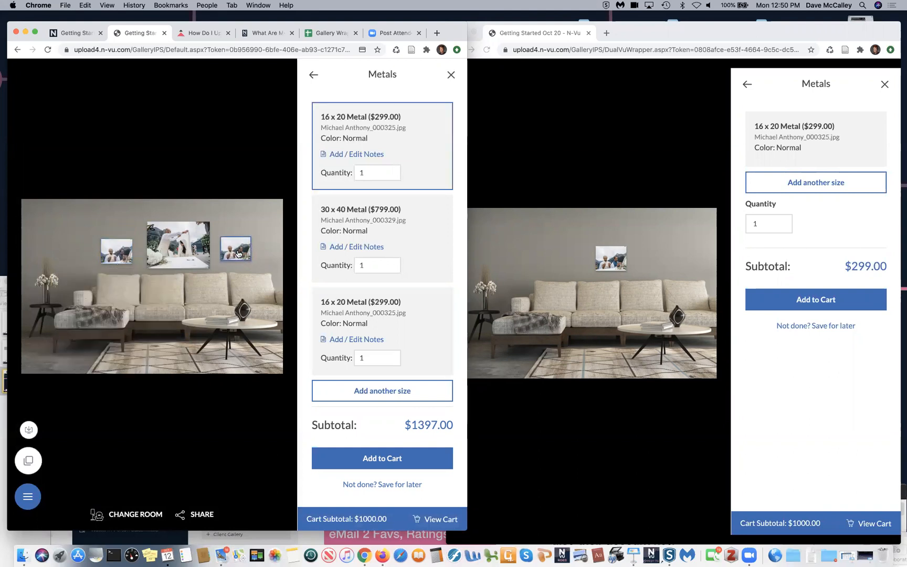
- Push the three-print arrangement to the client view, and add it to the cart for viewing
left_click(29, 431)
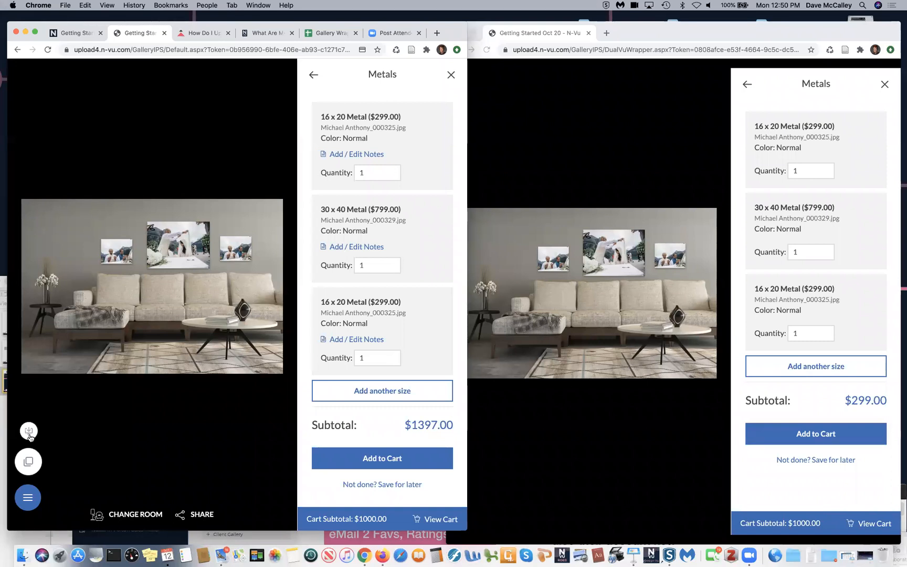
left_click(358, 458)
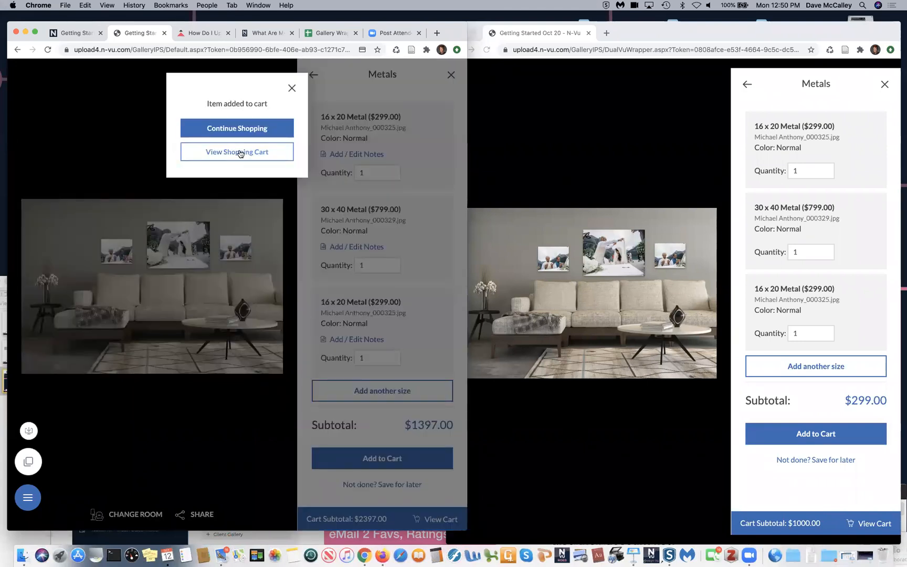
left_click(239, 151)
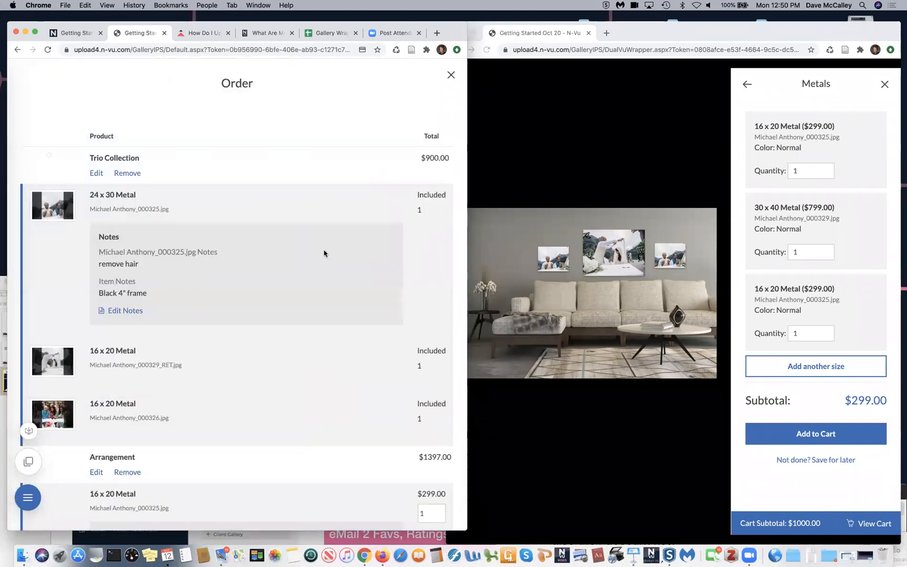
- Check out the order and continue to Billing with the prefilled shipping details
scroll(324, 253, "down", 3)
scroll(324, 253, "down", 10)
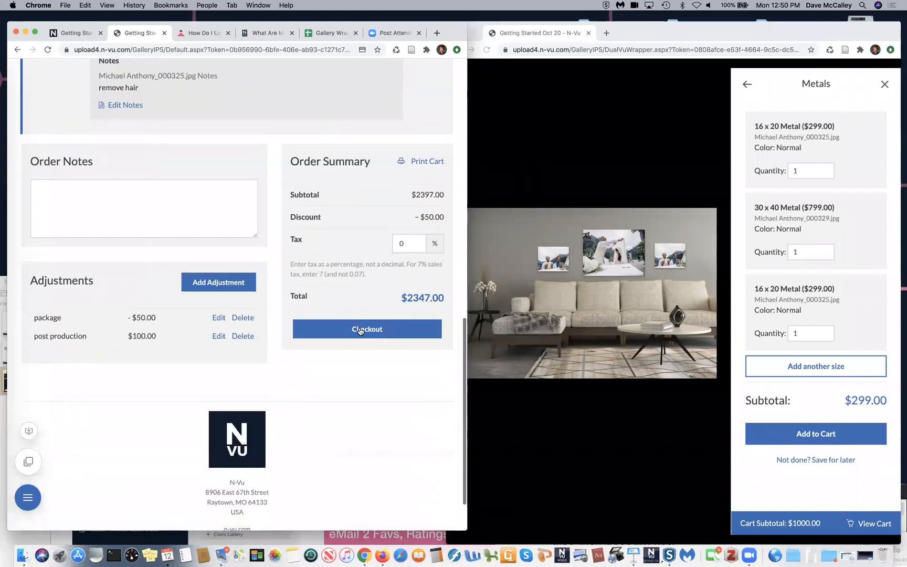
left_click(369, 327)
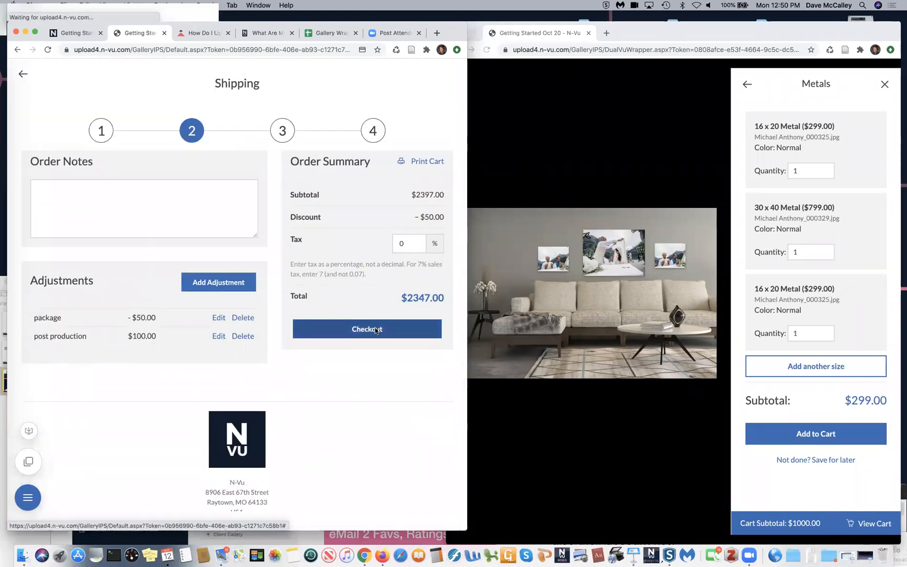
scroll(372, 299, "down", 5)
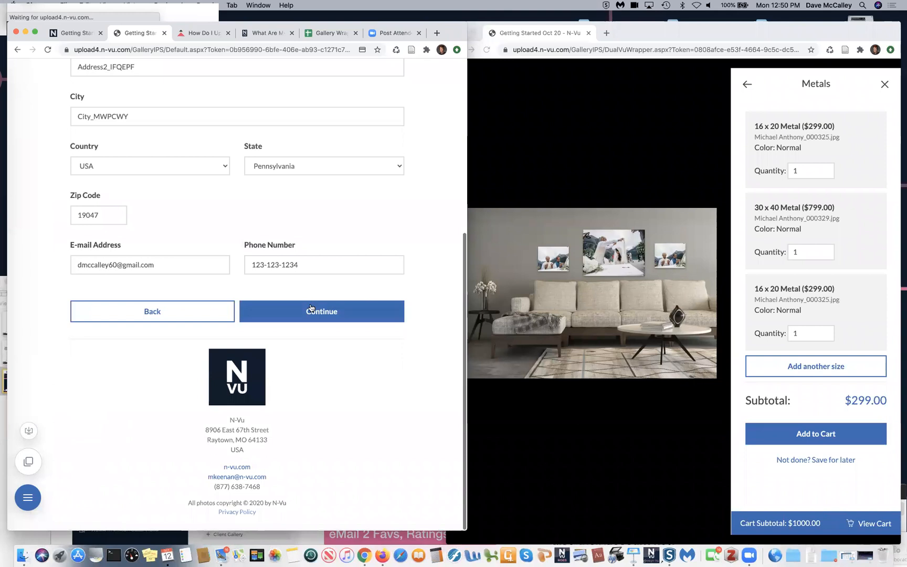
left_click(308, 305)
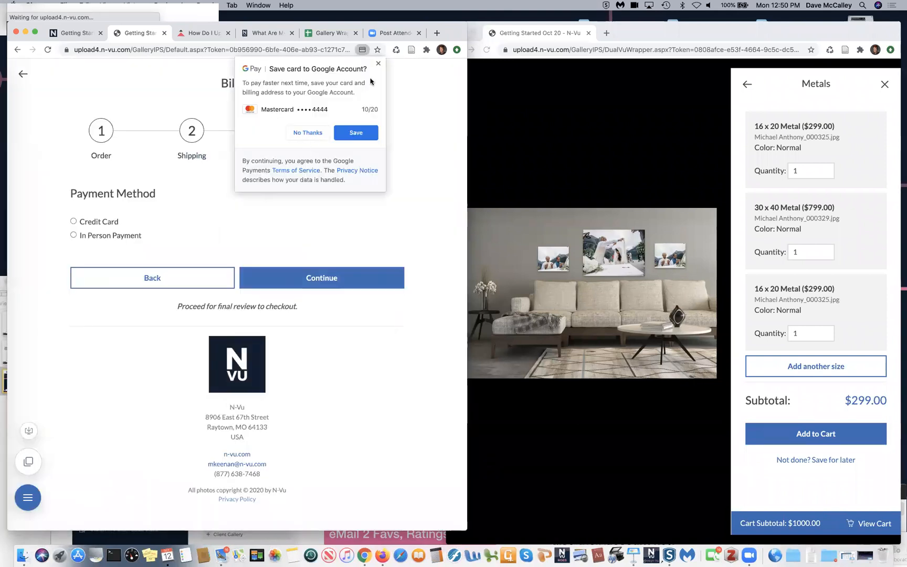
- Dismiss the card-saving prompt and choose In Person Payment, continuing to the order review without a reference number
left_click(378, 64)
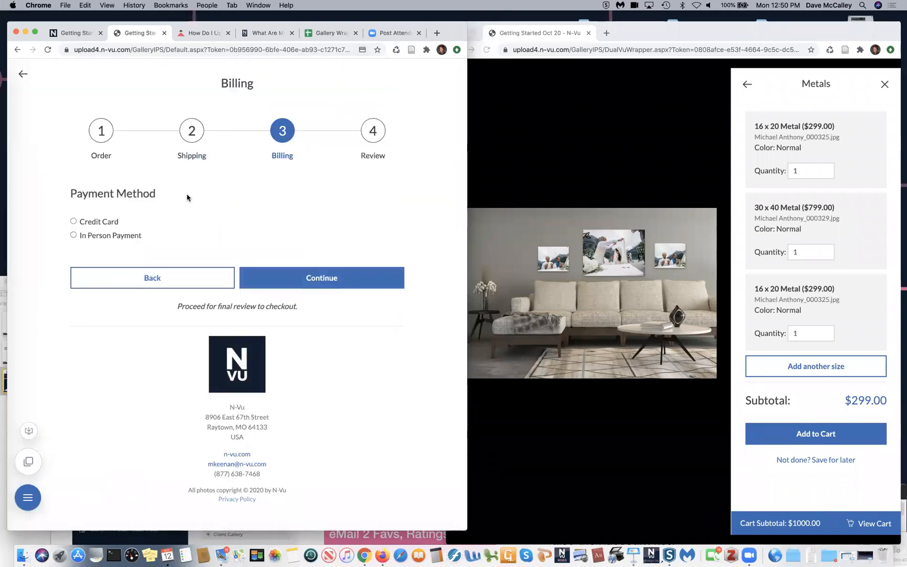
left_click(74, 235)
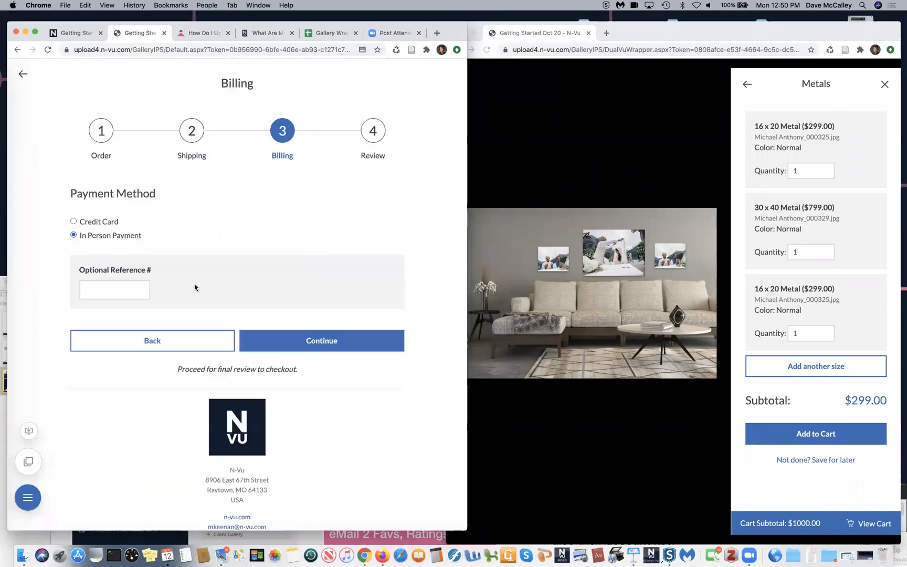
left_click(319, 342)
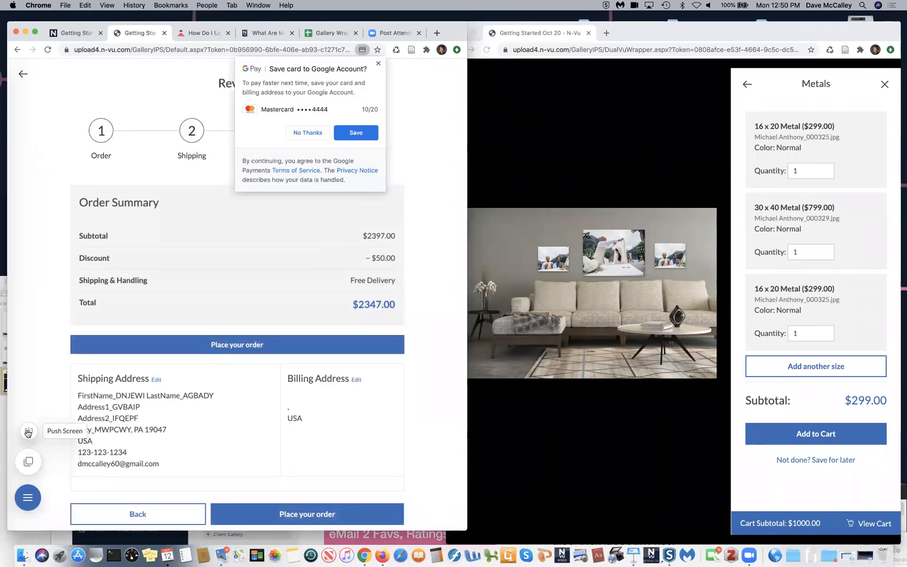
- Push the order review to the client view and switch Dual-Vu back to Public
left_click(29, 434)
left_click(28, 465)
left_click(84, 135)
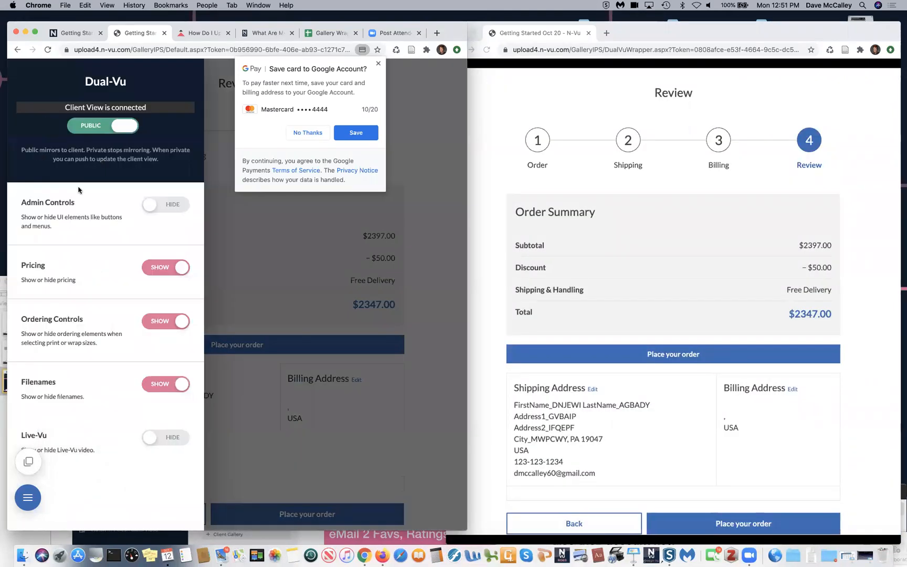
left_click(272, 455)
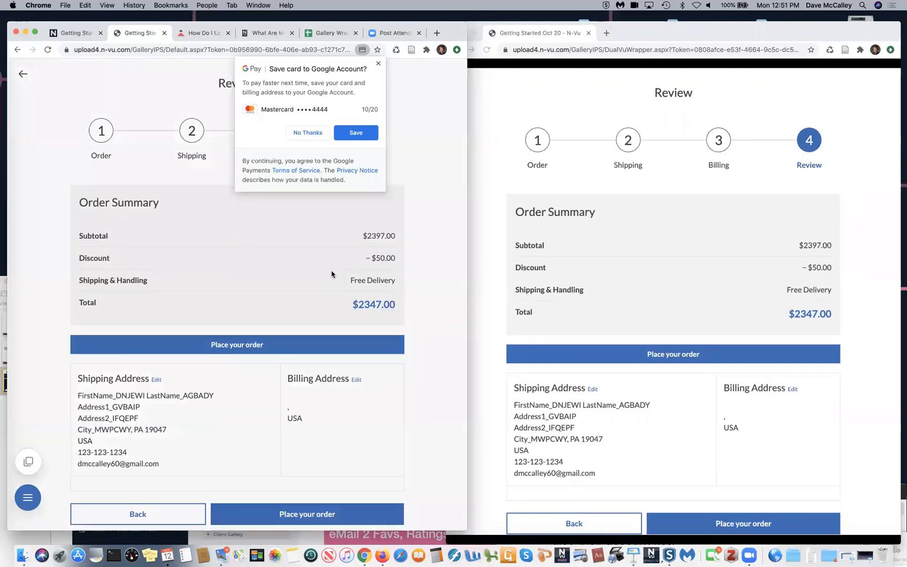
- Dismiss the card-saving prompt and place the order from the Review page
left_click(377, 64)
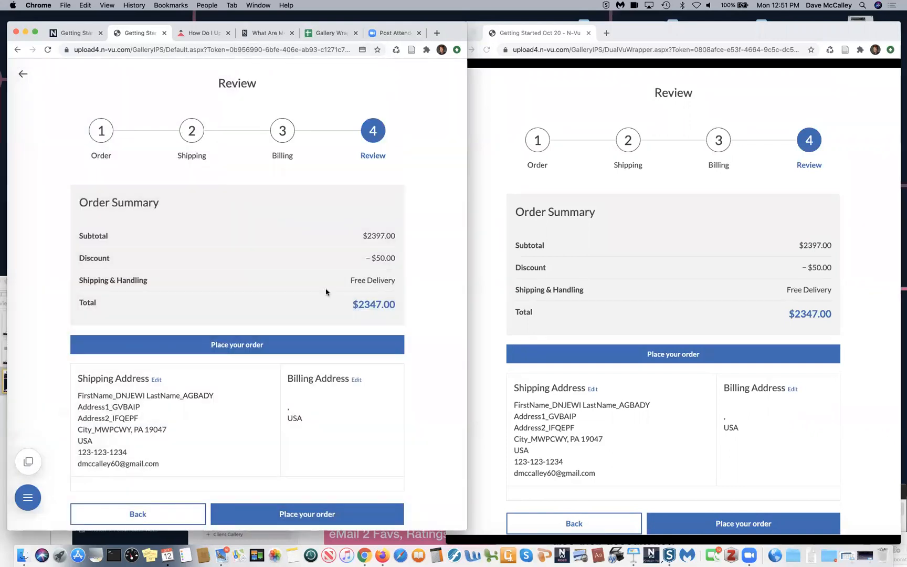
scroll(308, 392, "down", 5)
left_click(314, 380)
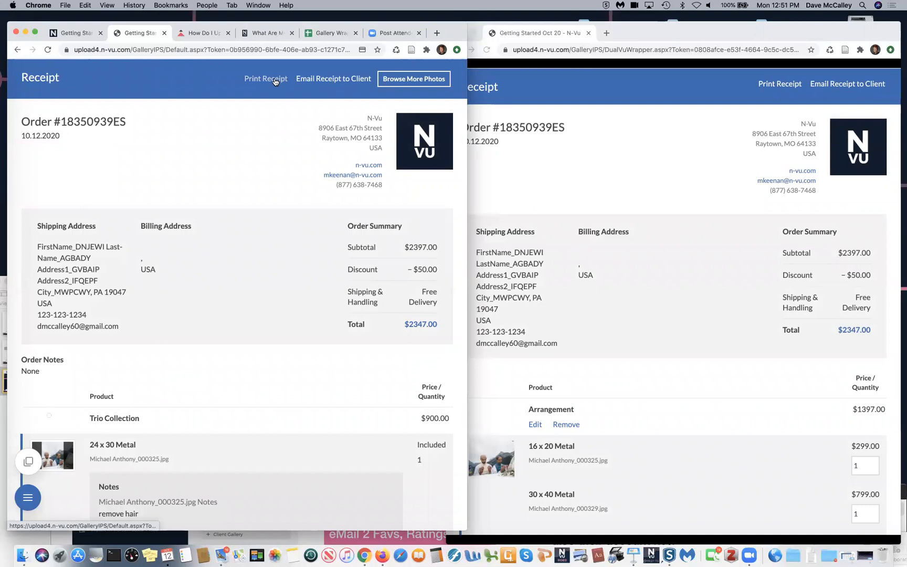
- Look through the receipt's ordered products, notes and adjustments, returning to its receipt options
scroll(274, 81, "down", 5)
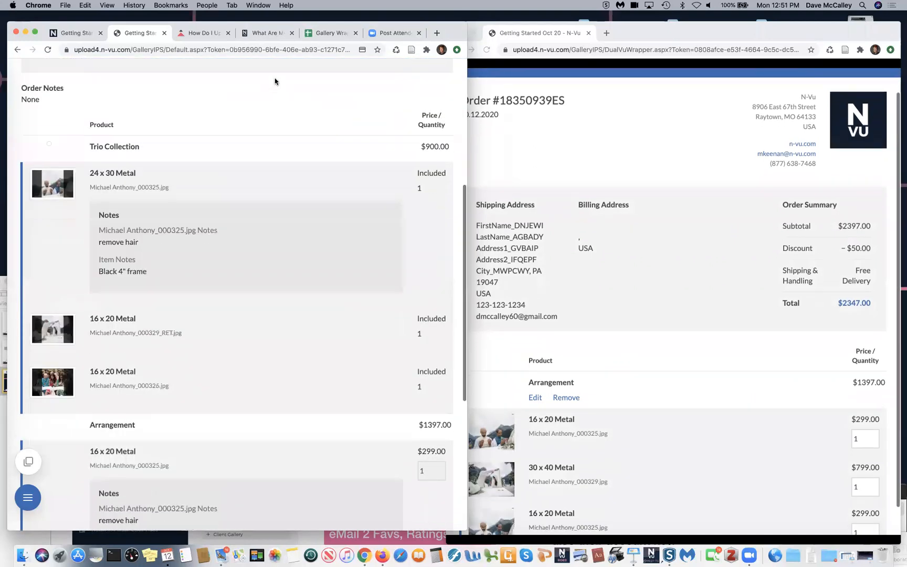
scroll(274, 81, "down", 6)
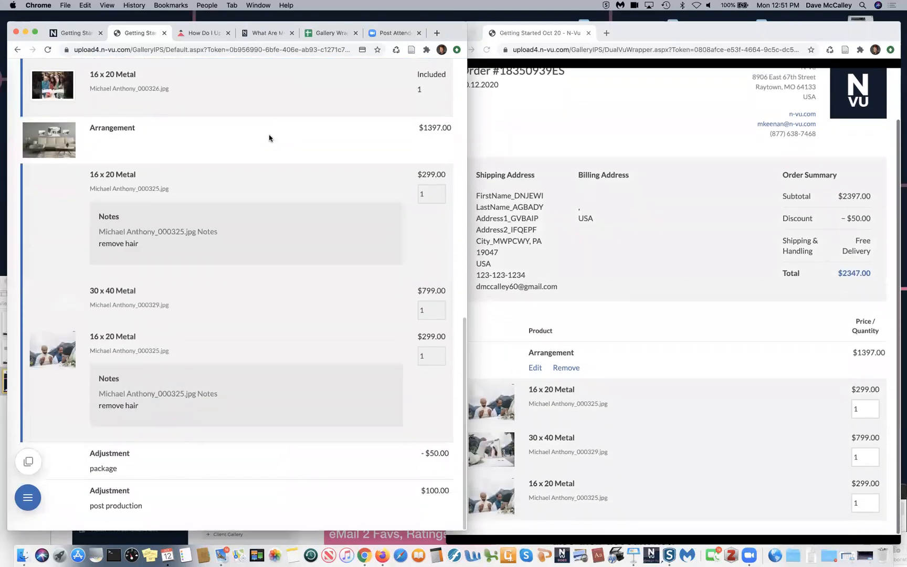
scroll(269, 138, "up", 11)
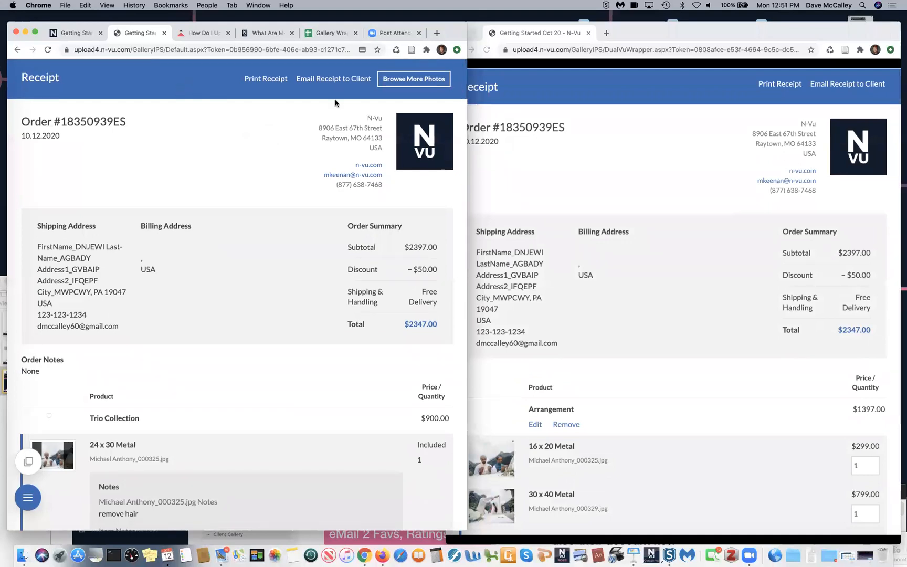
- Leave the receipt to browse more photos and exit the in-person sales session to its gallery editor
left_click(378, 78)
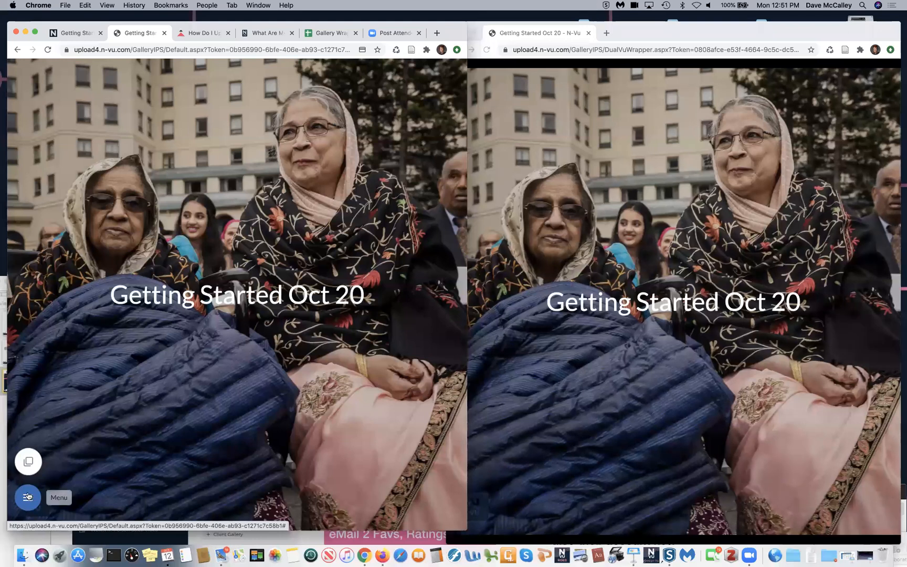
left_click(28, 496)
left_click(45, 78)
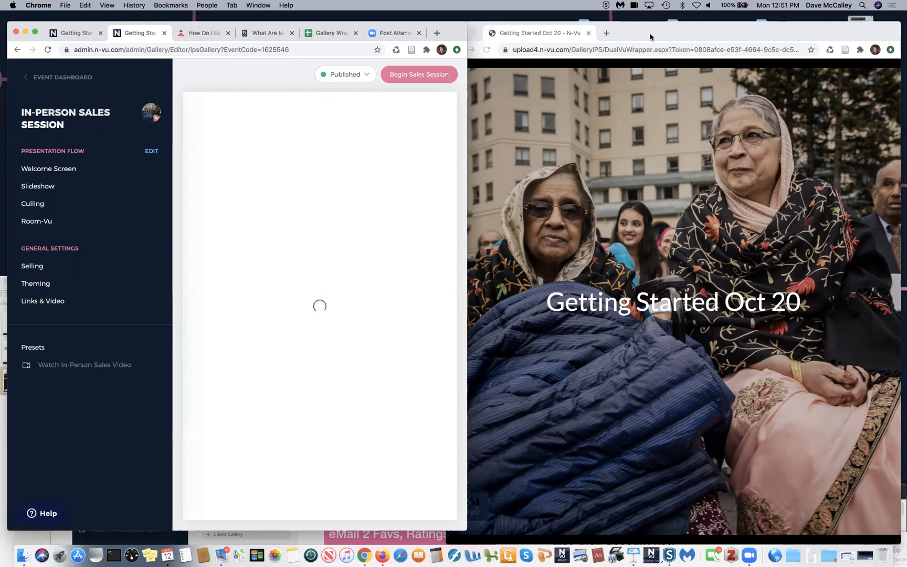
- Close the Dual-Vu client window and enlarge the remaining browser window to nearly the full screen
left_click(495, 25)
left_click(456, 32)
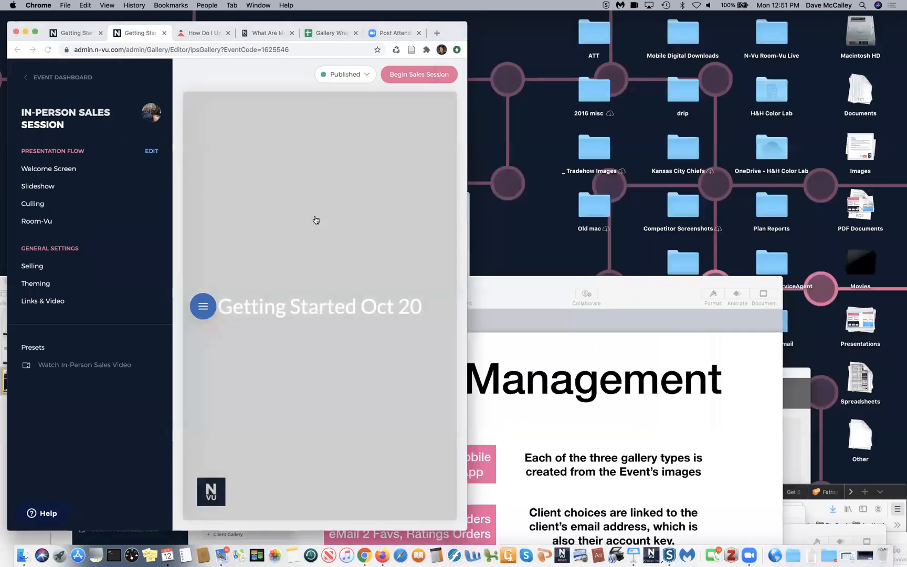
left_click_drag(680, 495, 866, 540)
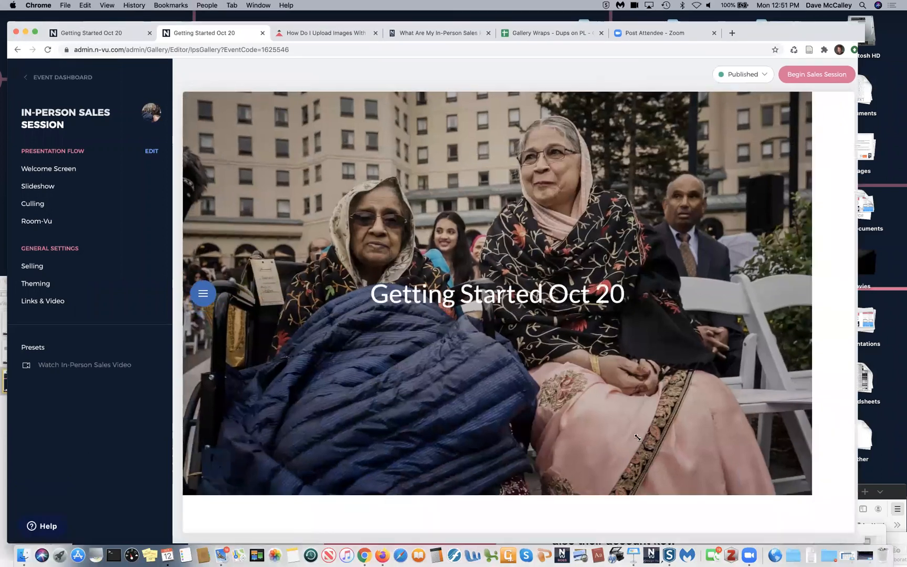
- Go through the Event Dashboard to the event's images and examine the client's session folders, rated images and purchased images
left_click(72, 82)
scroll(321, 281, "down", 5)
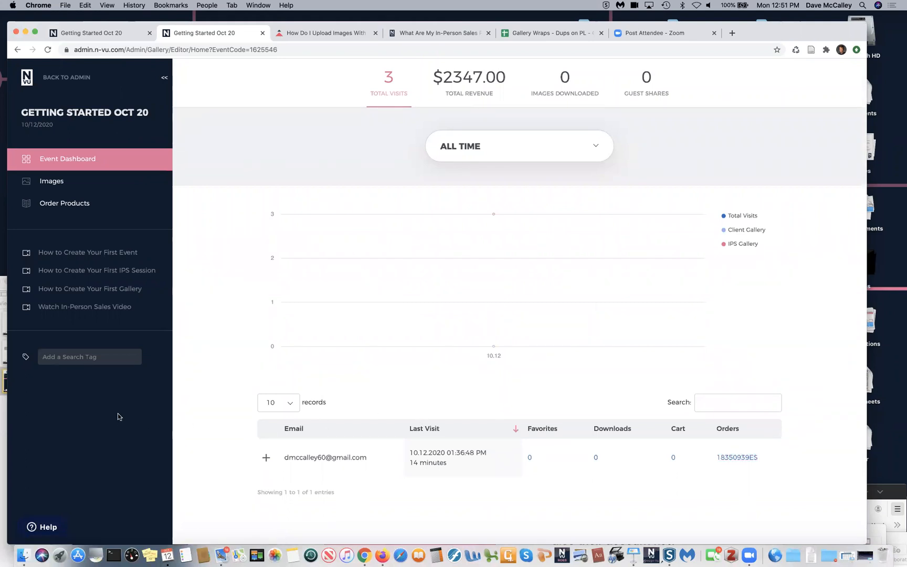
left_click(82, 190)
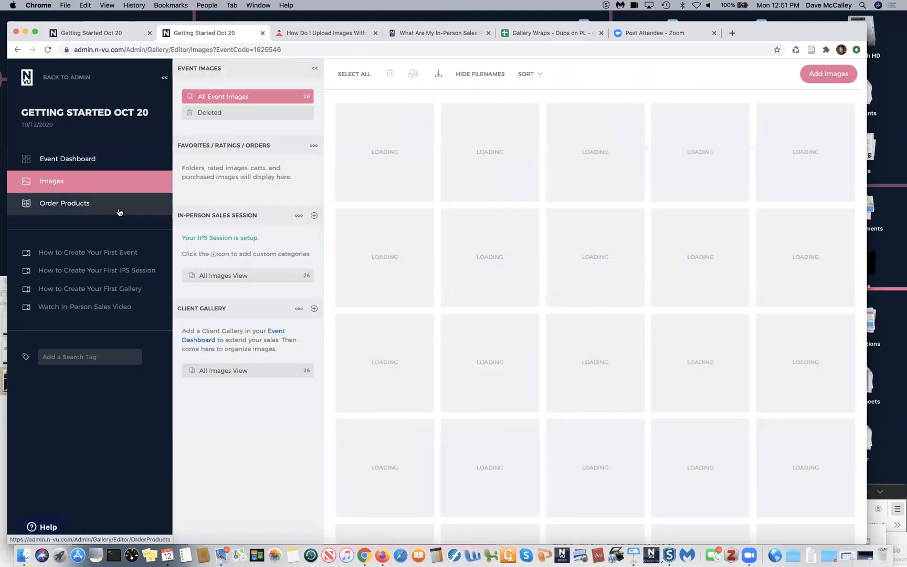
left_click(191, 177)
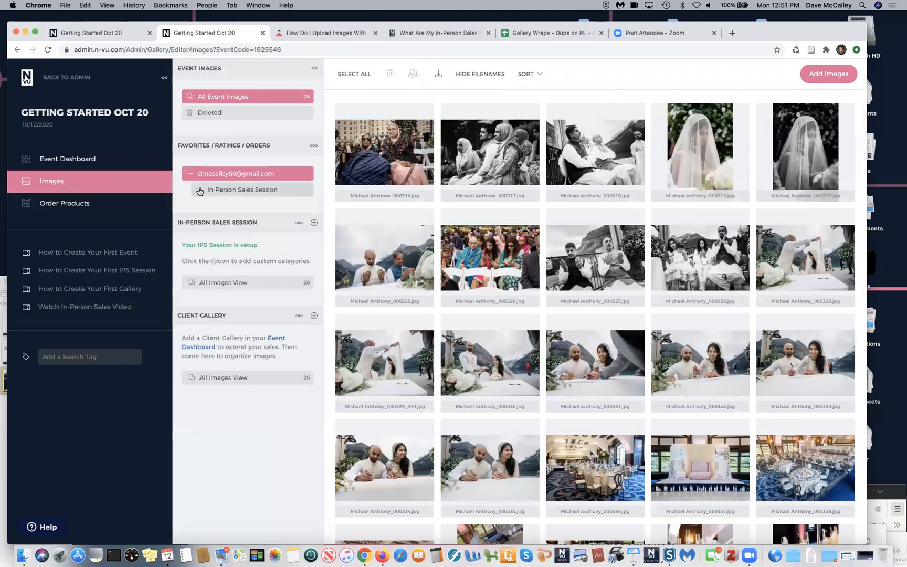
left_click(200, 190)
left_click(210, 206)
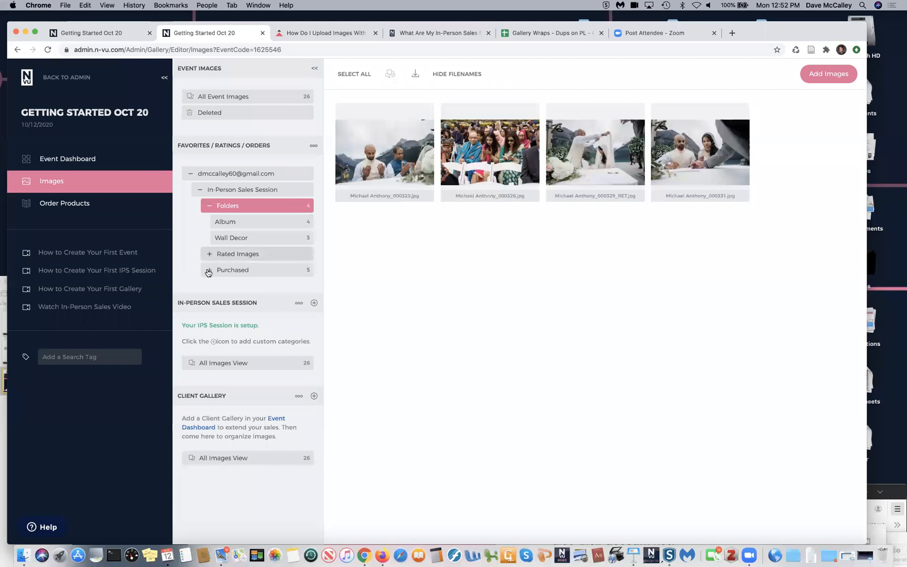
left_click(209, 270)
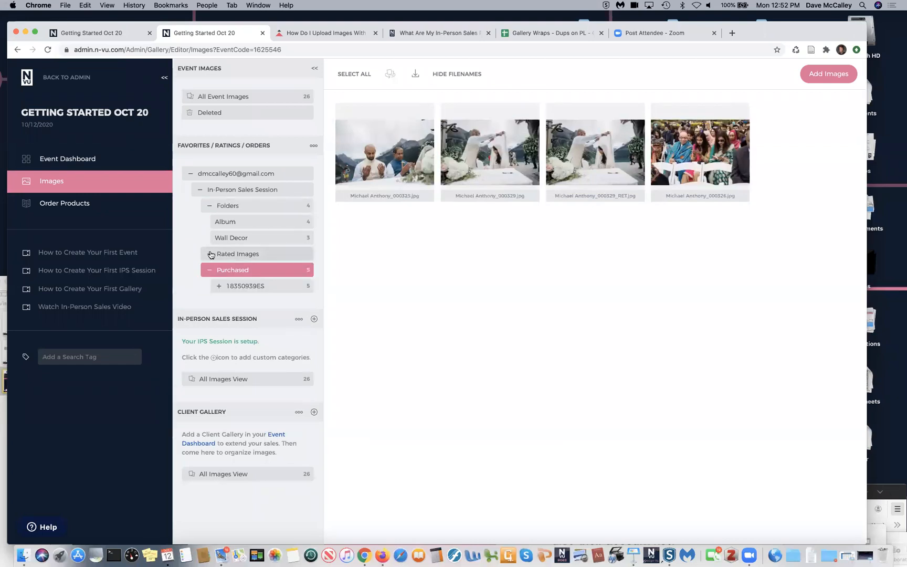
left_click(210, 255)
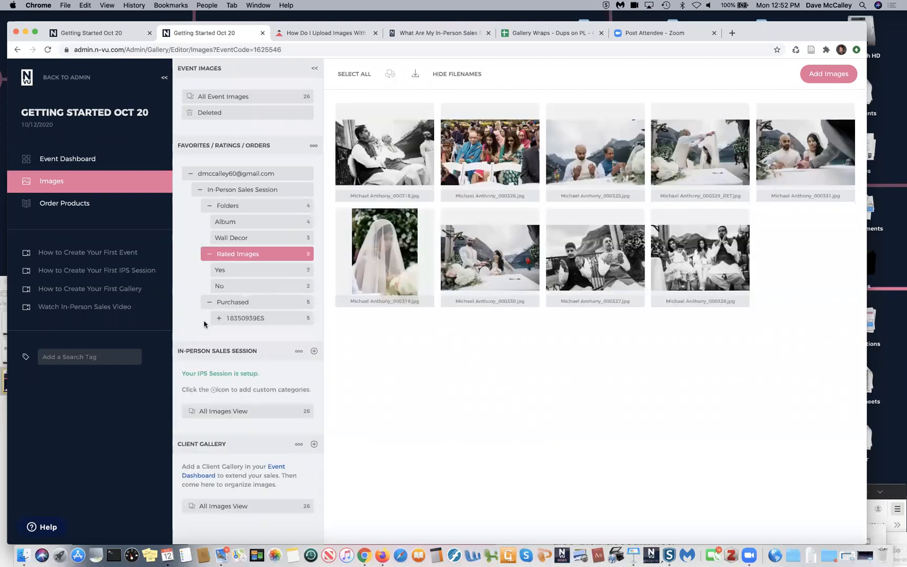
left_click(245, 302)
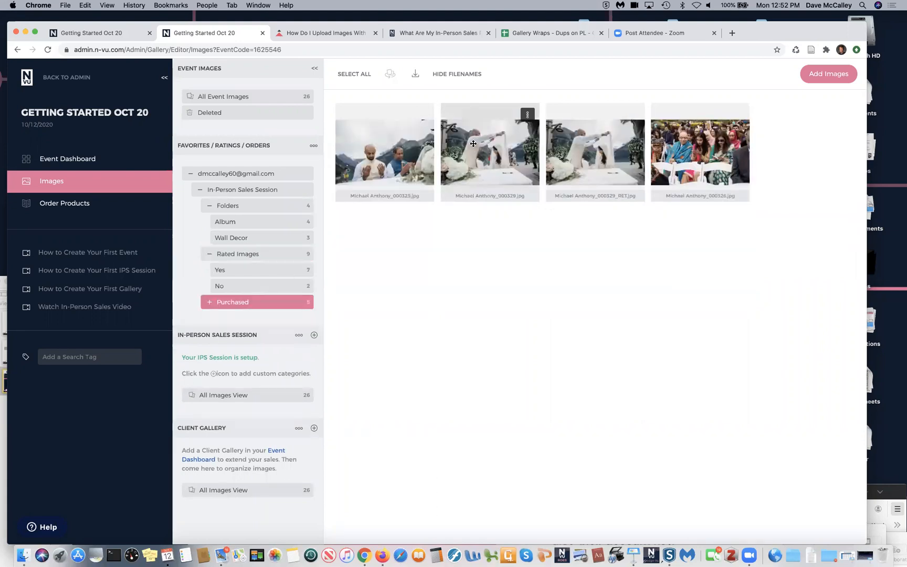
- Select all purchased images and copy their filenames using Download Filenames, closing the filename list
left_click(347, 74)
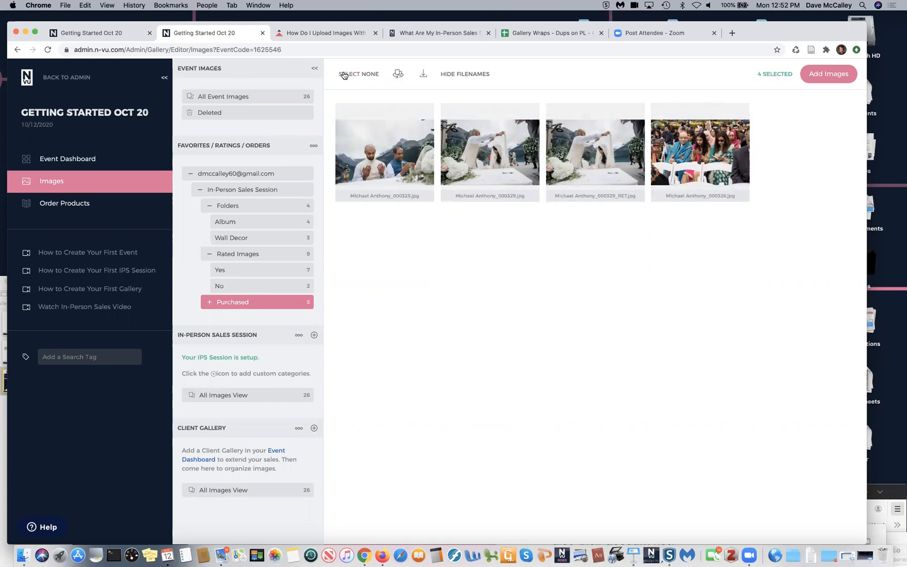
left_click(424, 75)
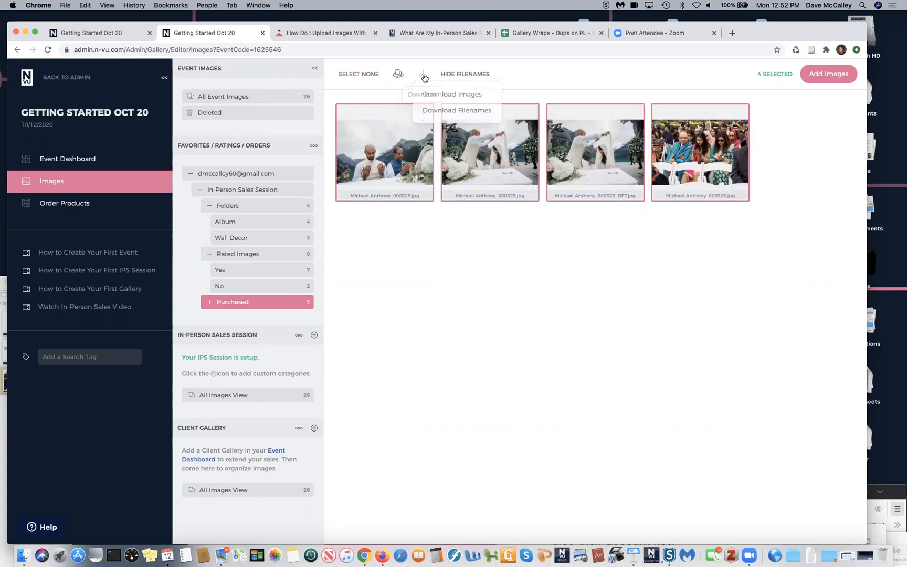
left_click(434, 113)
left_click(350, 253)
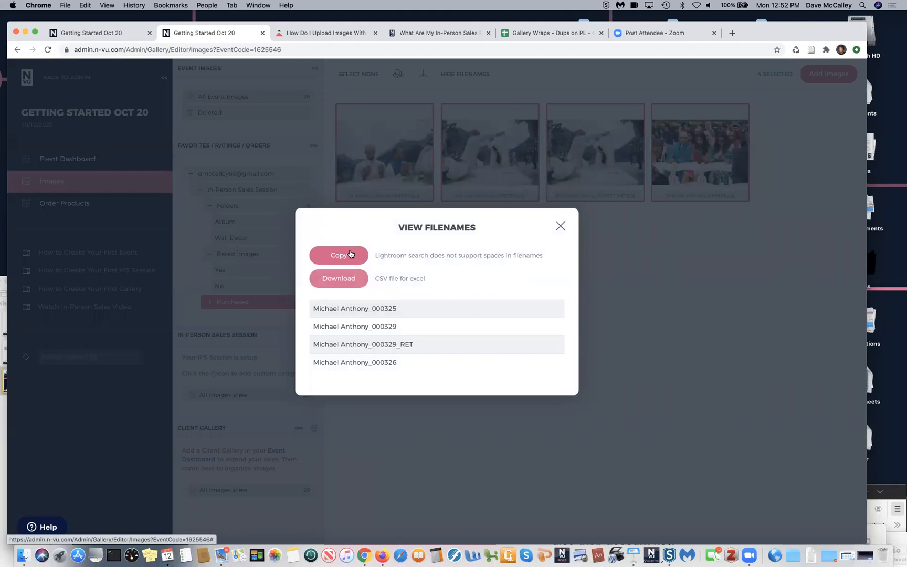
left_click(561, 226)
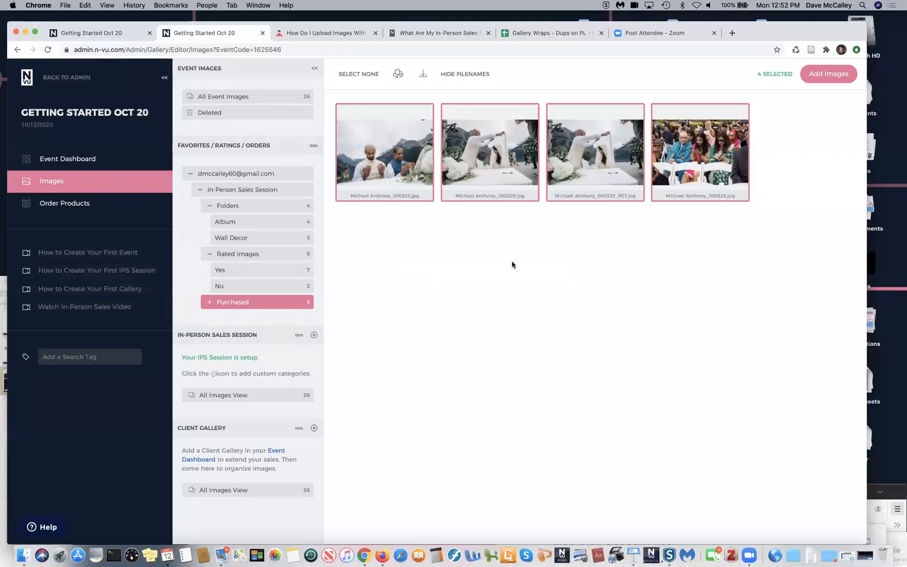
- Open the client's order from the Event Dashboard and examine its summary, Arrangement items and Trio Collection
left_click(58, 159)
scroll(409, 348, "down", 6)
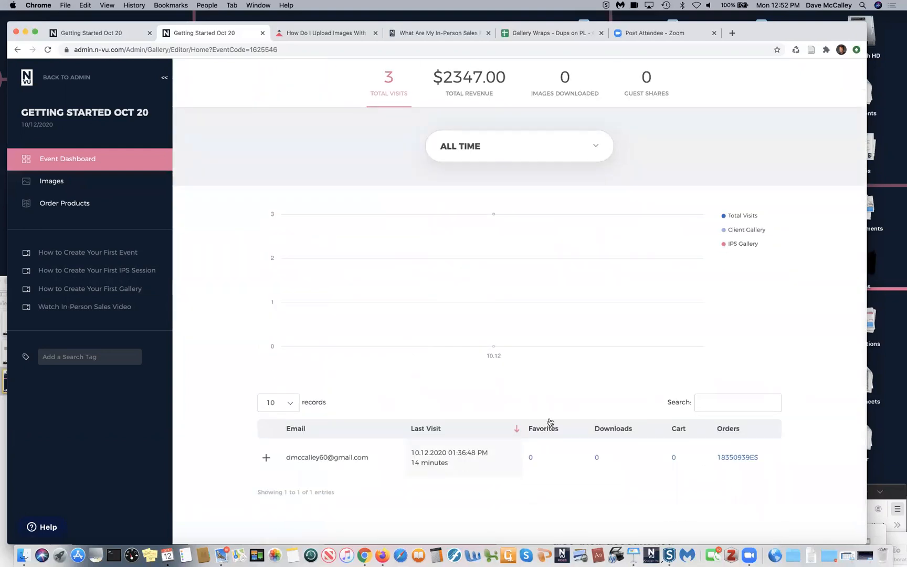
left_click(737, 458)
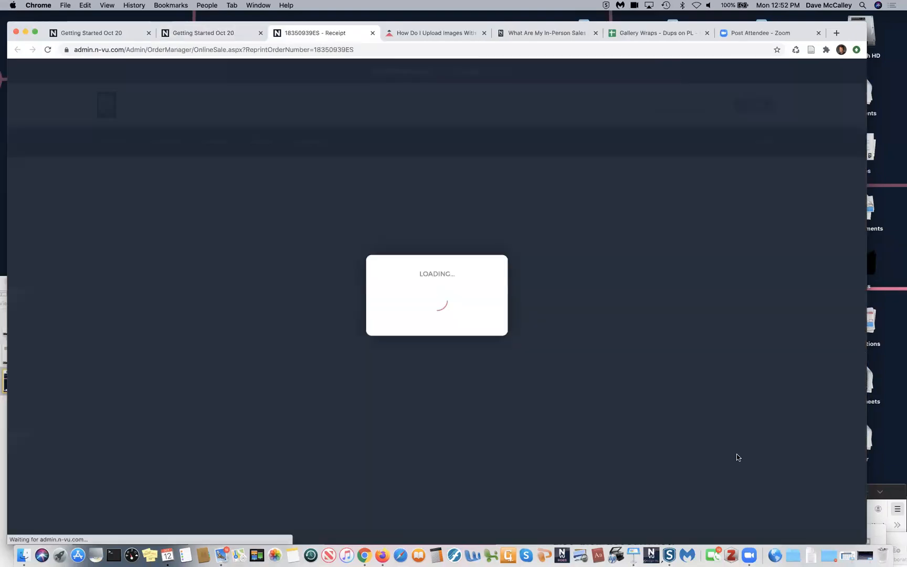
scroll(516, 334, "down", 8)
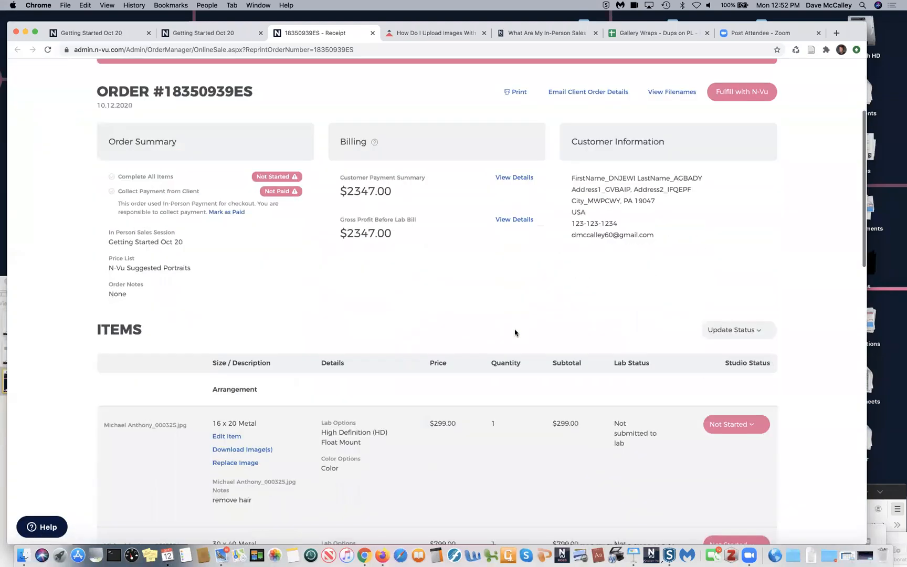
scroll(510, 330, "down", 4)
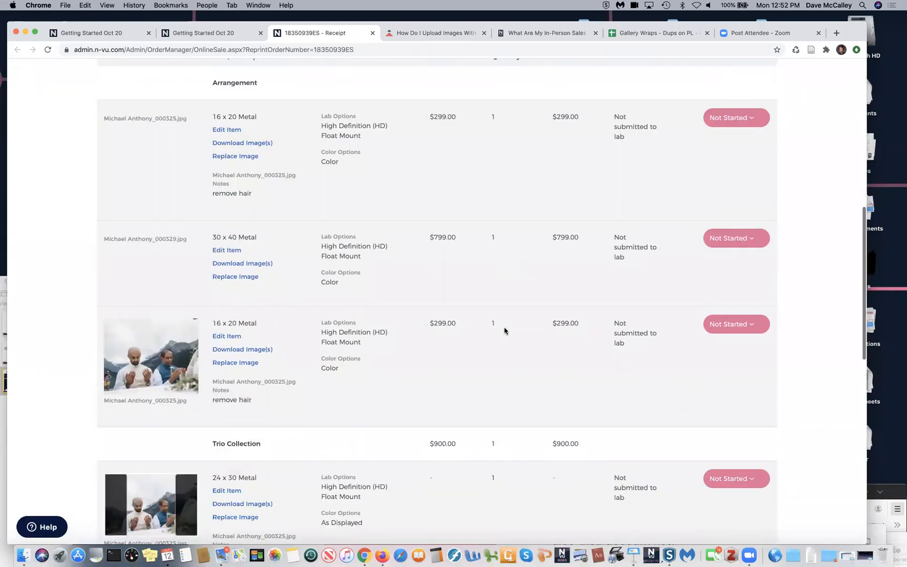
scroll(238, 337, "down", 6)
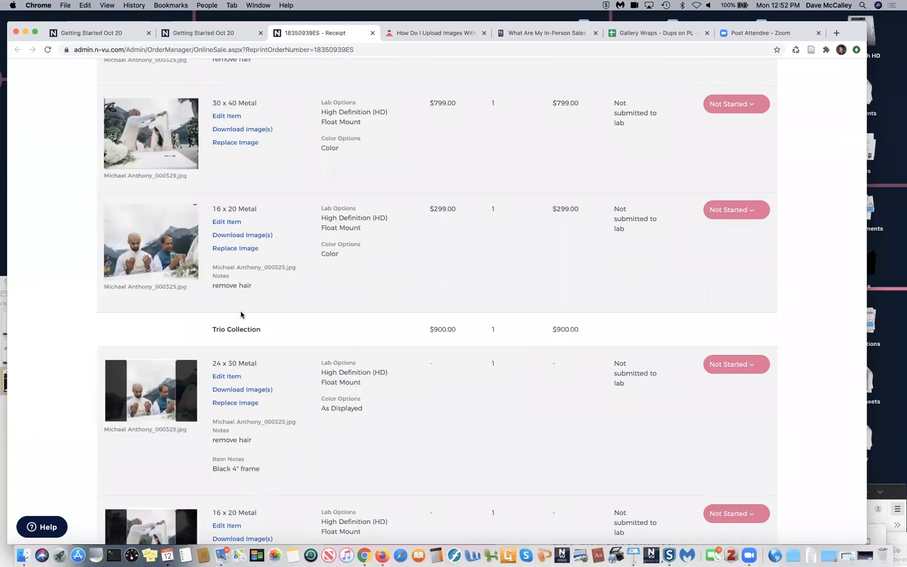
scroll(236, 320, "up", 5)
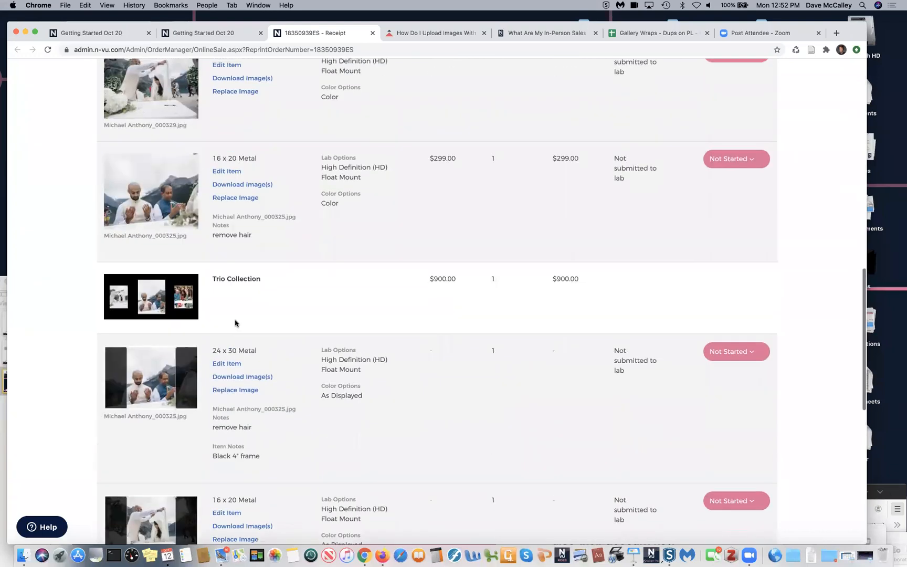
scroll(236, 315, "up", 2)
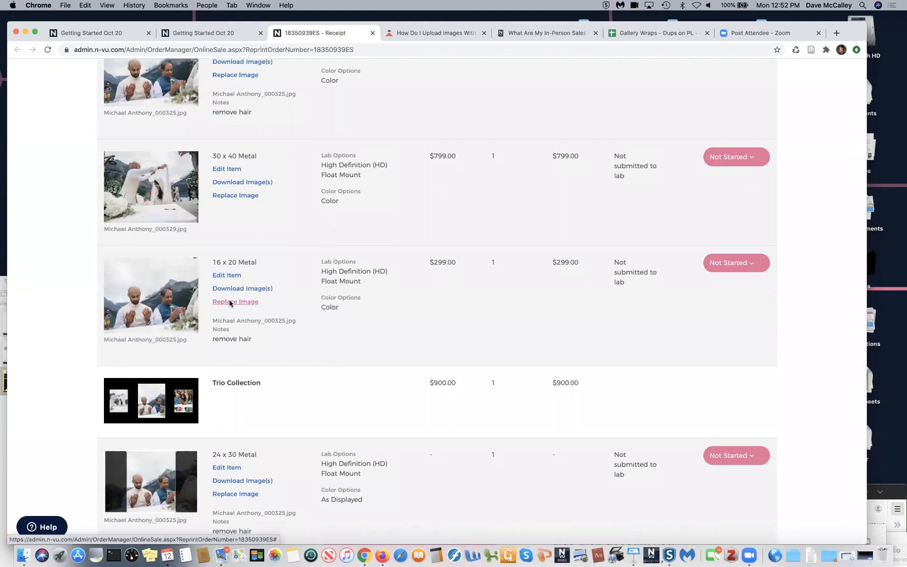
- Try replacing the second 16 x 20 Metal's image for all items in this order and in the event, closing before any upload
left_click(230, 303)
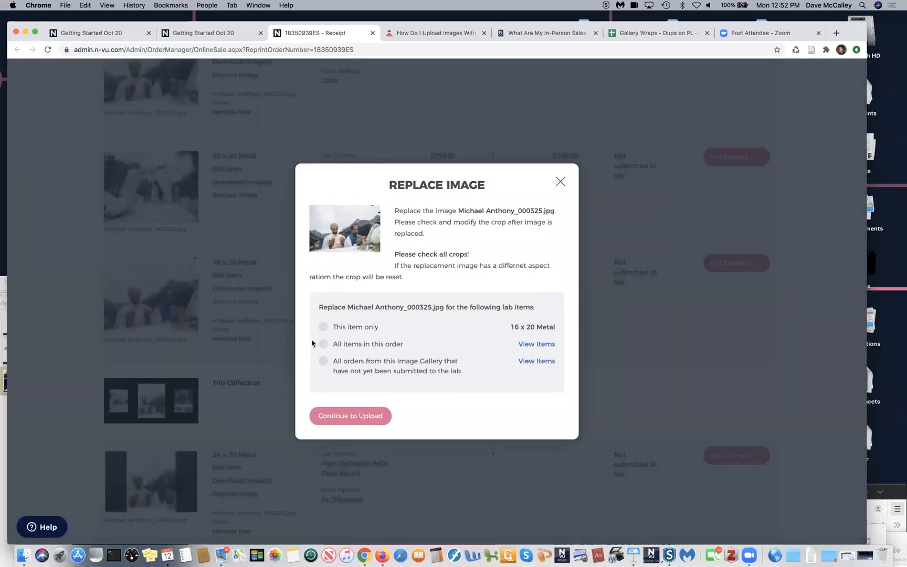
left_click(323, 344)
left_click(532, 345)
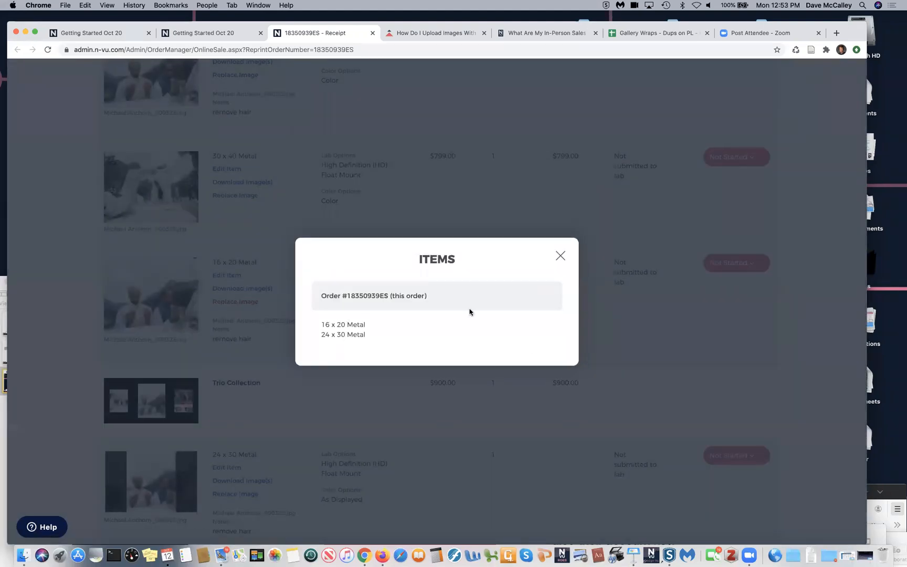
left_click(560, 256)
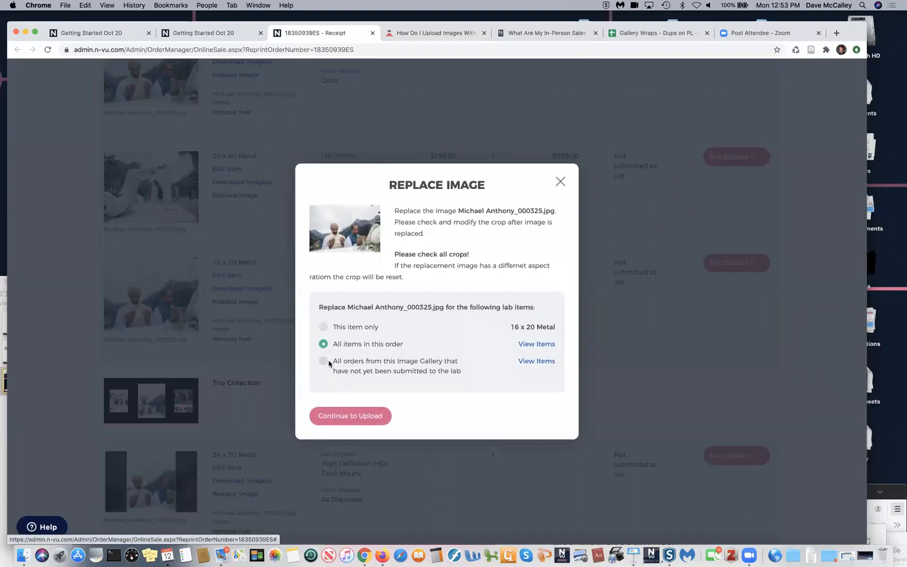
left_click(338, 420)
left_click(313, 289)
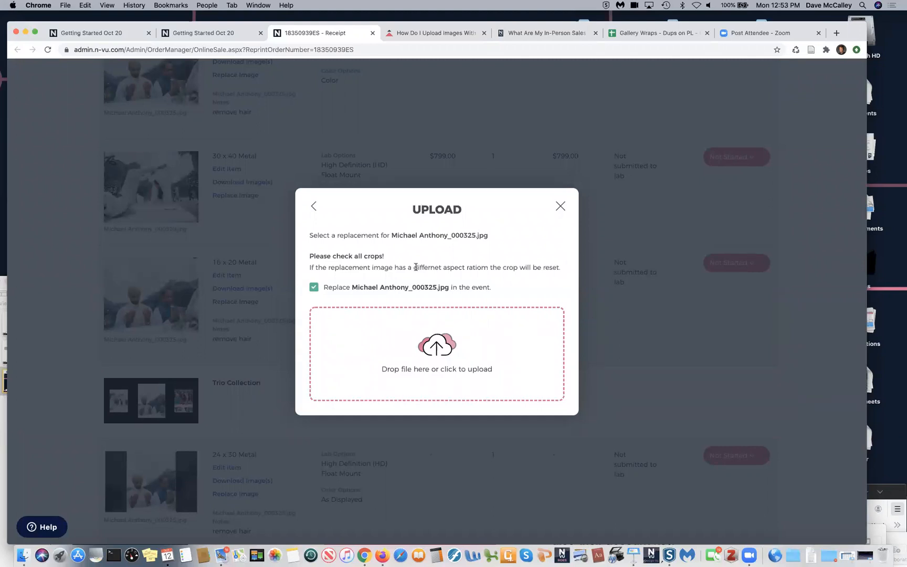
left_click(560, 206)
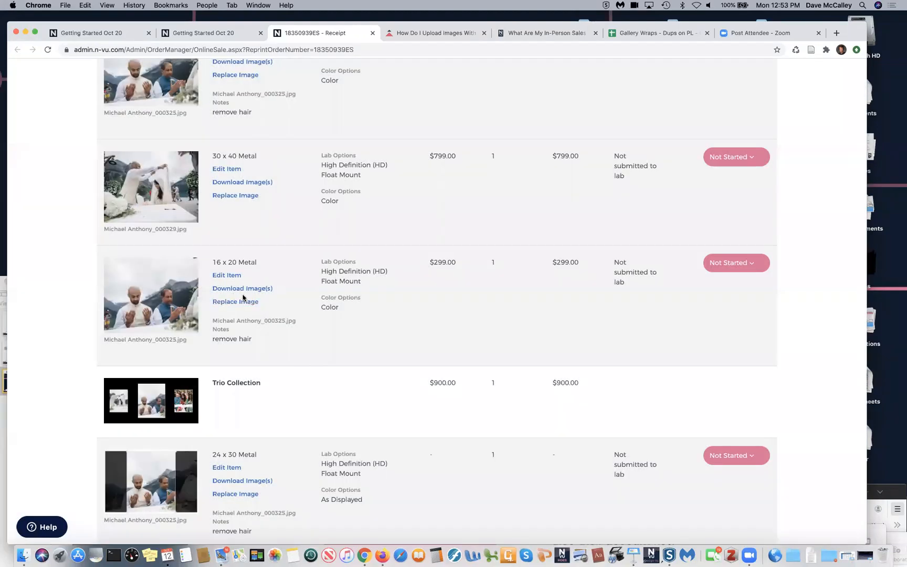
- Start fulfilling the order with N-Vu and select the Arrangement's two 16 x 20 Metals and one 30 x 40 Metal
scroll(243, 298, "up", 10)
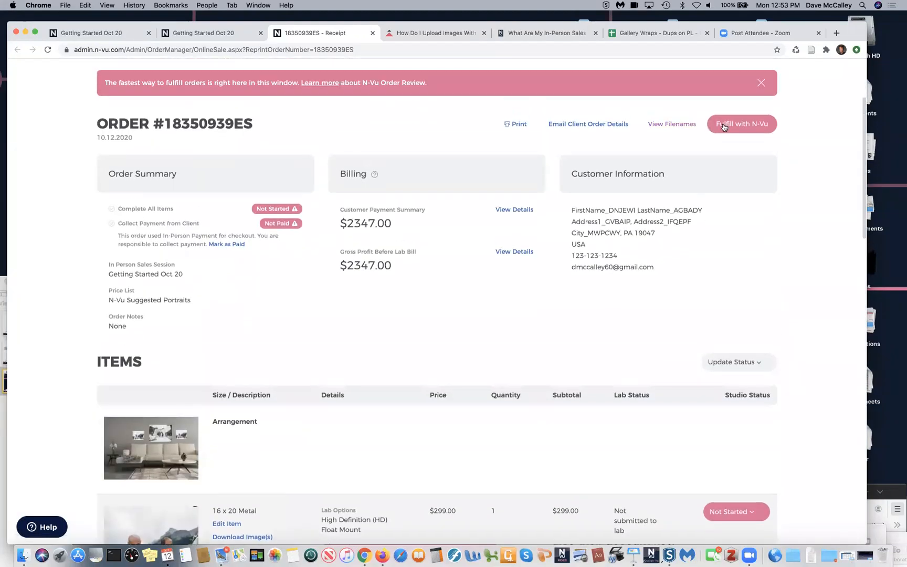
left_click(725, 126)
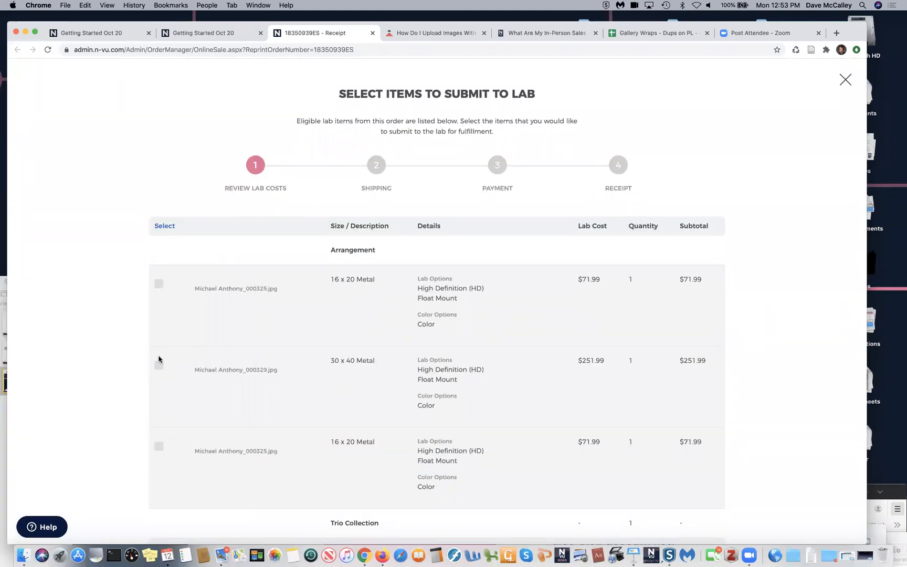
left_click(159, 284)
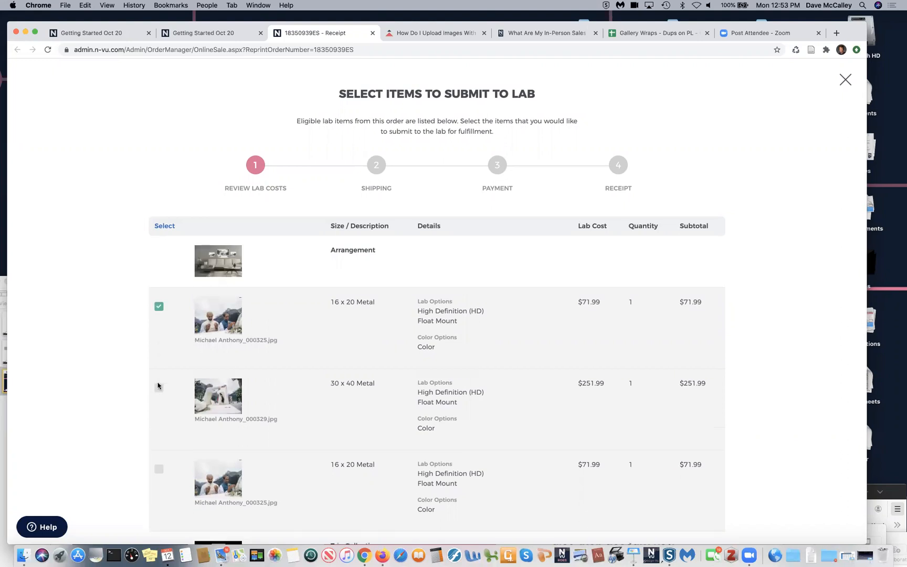
left_click(159, 389)
left_click(159, 469)
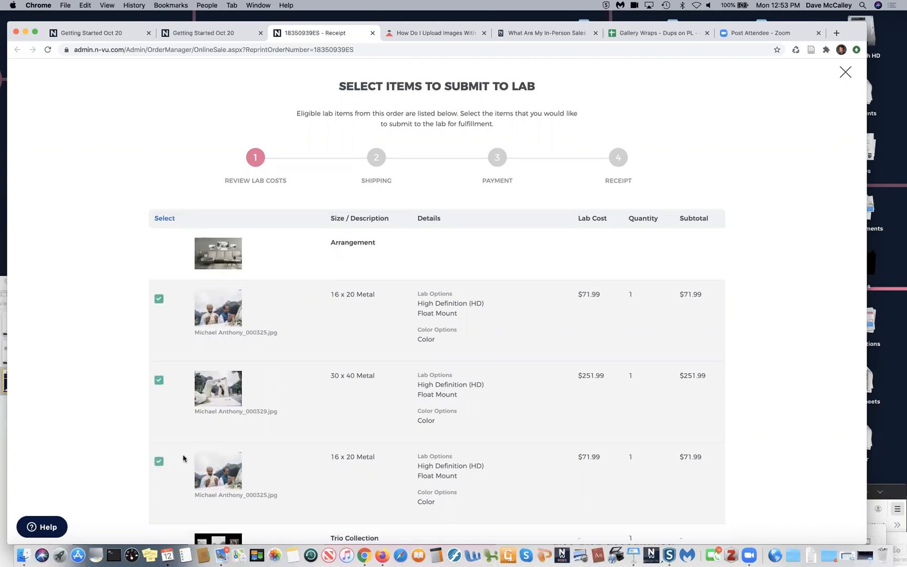
- Select the Trio Collection's 24 x 30 Metal and two 16 x 20 Metals, and continue the lab submission to its shipping options
scroll(168, 465, "down", 5)
left_click(159, 341)
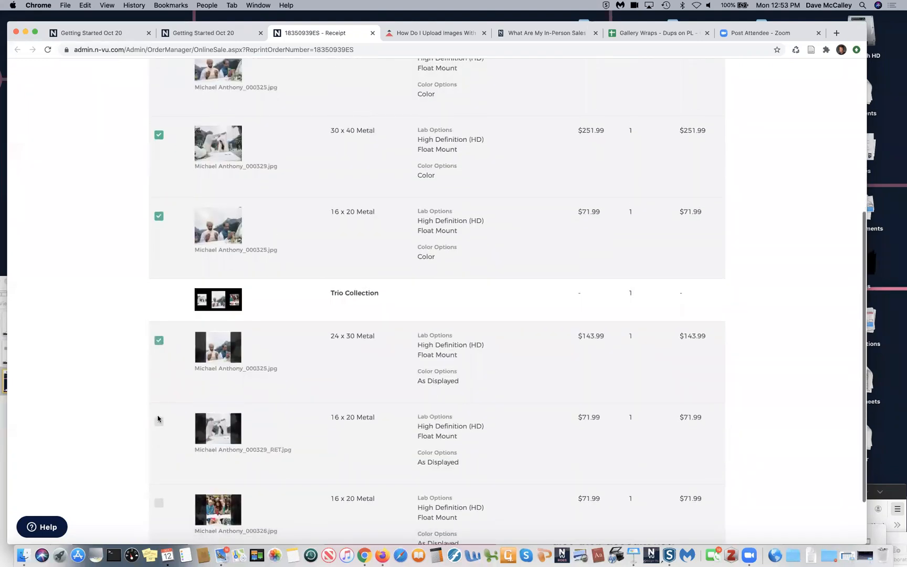
left_click(158, 422)
left_click(159, 503)
scroll(252, 434, "down", 2)
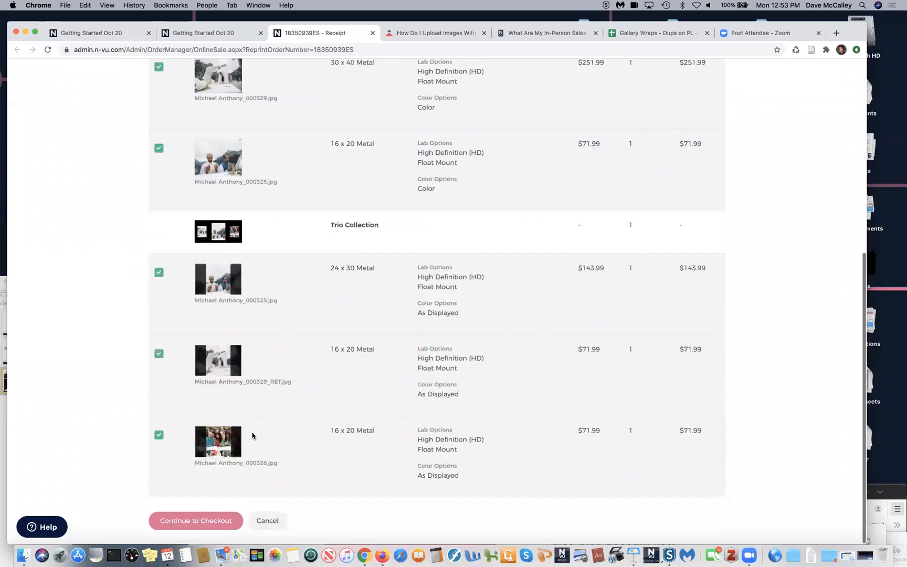
left_click(198, 522)
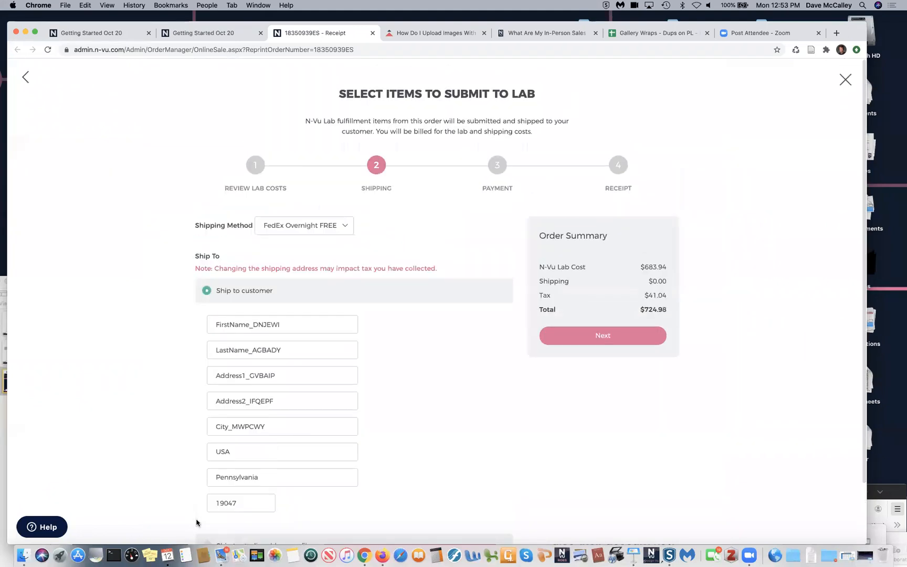
scroll(251, 341, "down", 2)
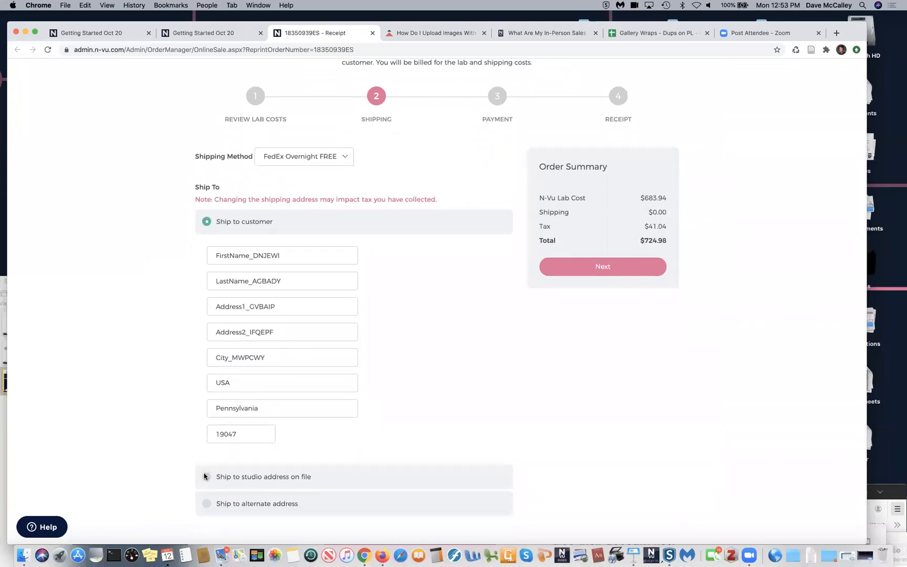
- Try shipping the lab order to the studio address on file, then leave the lab submission
left_click(205, 477)
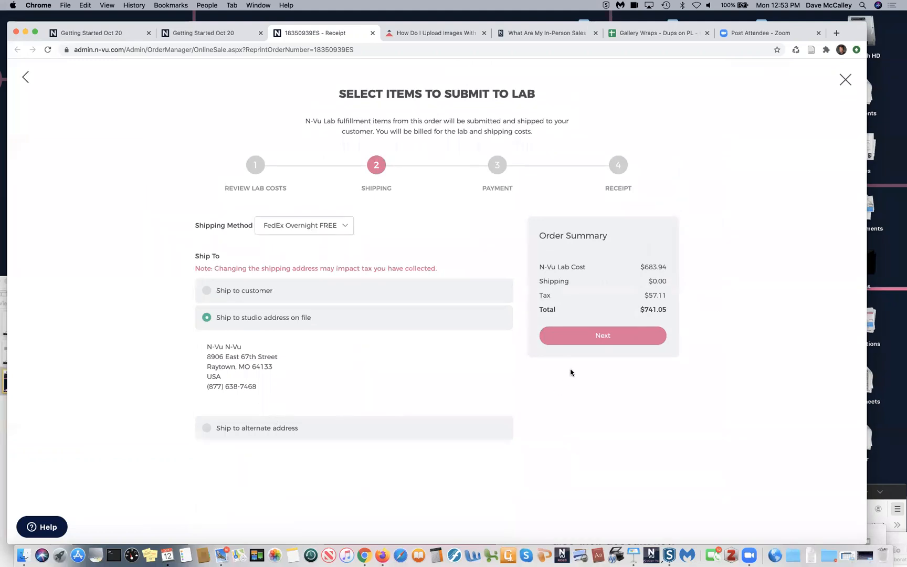
left_click(846, 86)
- Examine the studio status list editor and its form for adding a status, closing both without saving
scroll(460, 337, "down", 5)
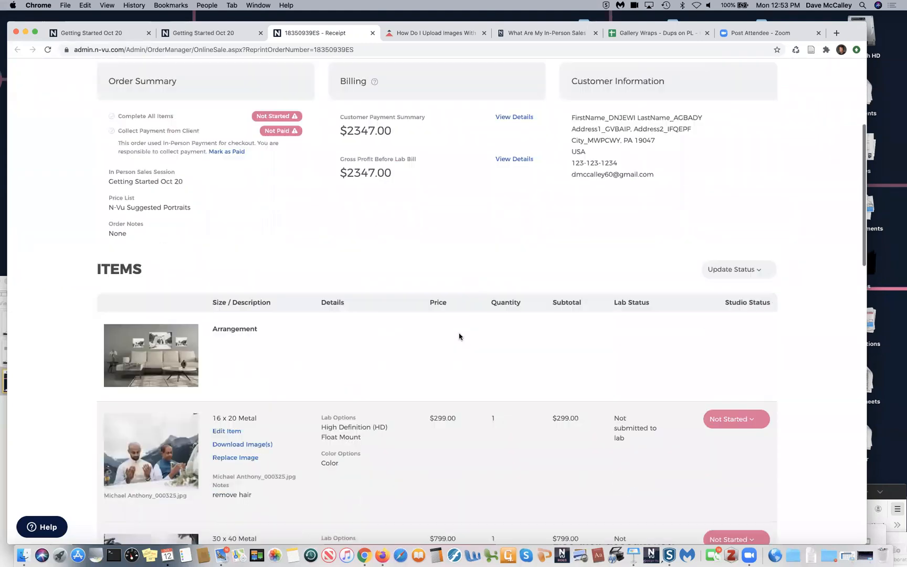
scroll(459, 337, "down", 3)
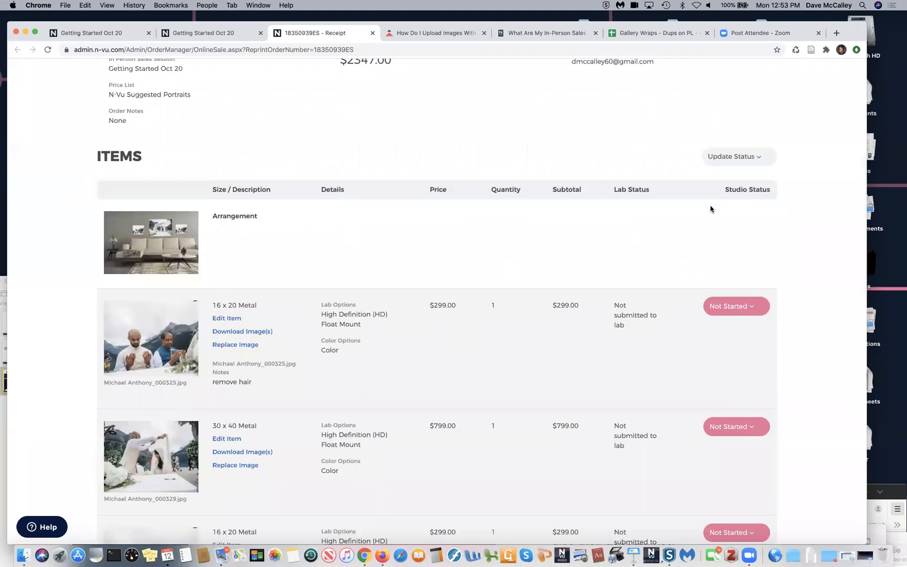
left_click(762, 163)
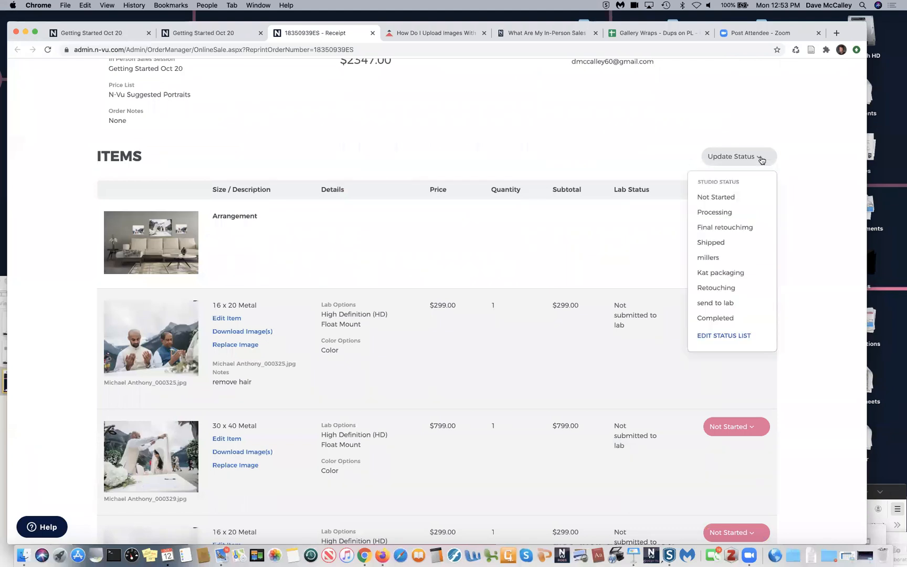
left_click(720, 338)
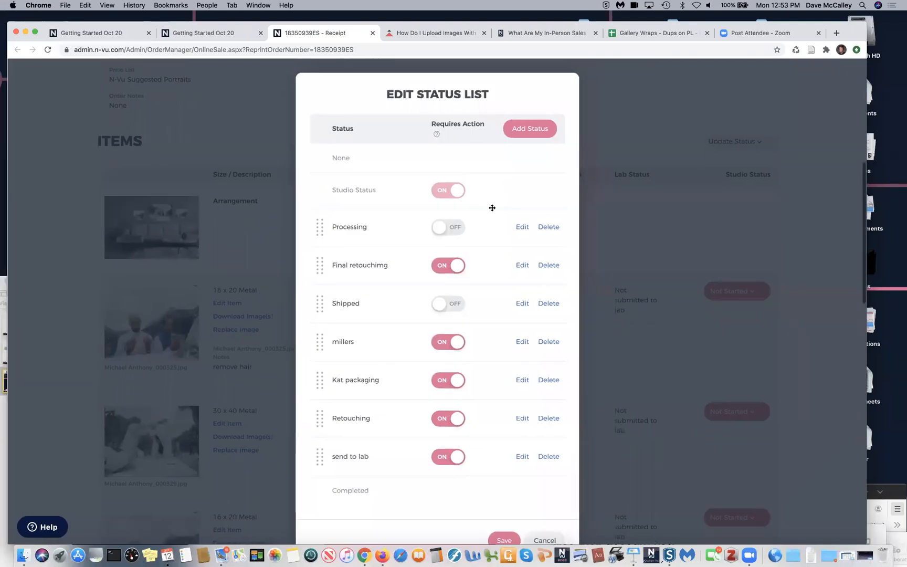
left_click(514, 131)
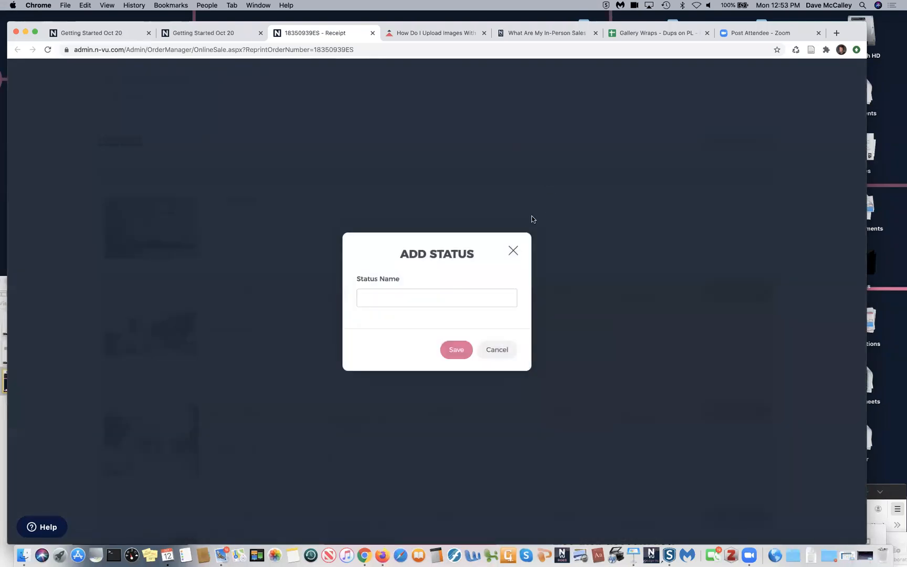
left_click(513, 250)
scroll(537, 209, "down", 5)
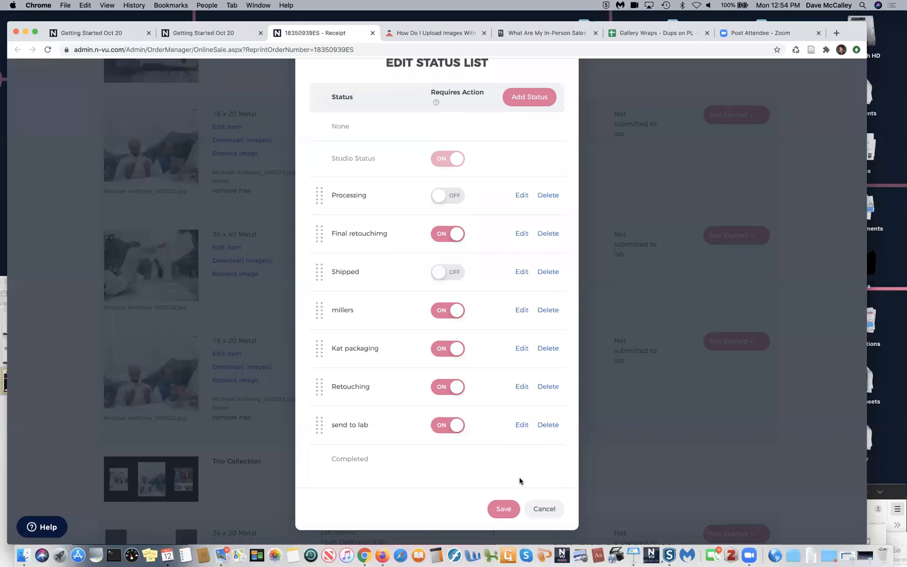
left_click(548, 509)
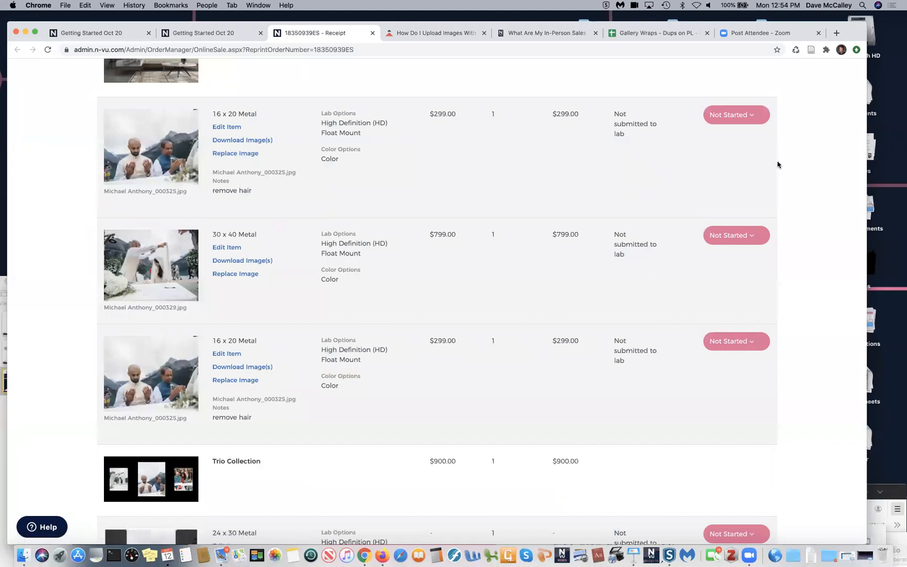
- Apply the Retouching studio status to all items in the order and check them
scroll(757, 239, "up", 5)
left_click(756, 248)
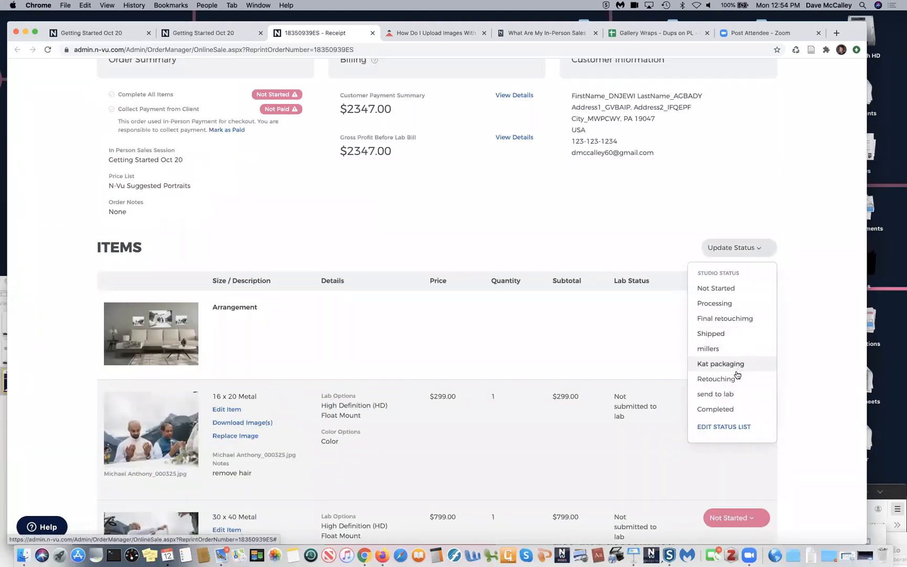
left_click(735, 379)
scroll(793, 310, "down", 2)
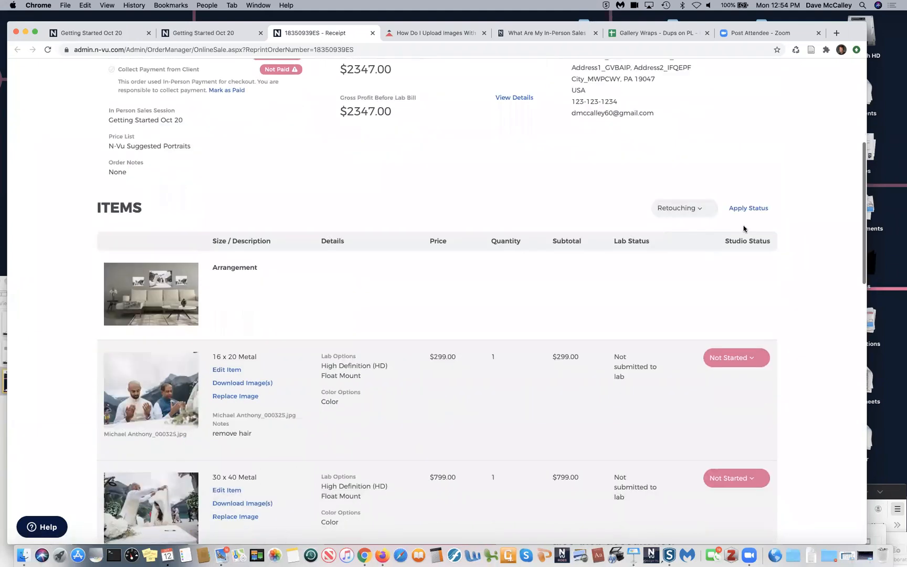
left_click(735, 208)
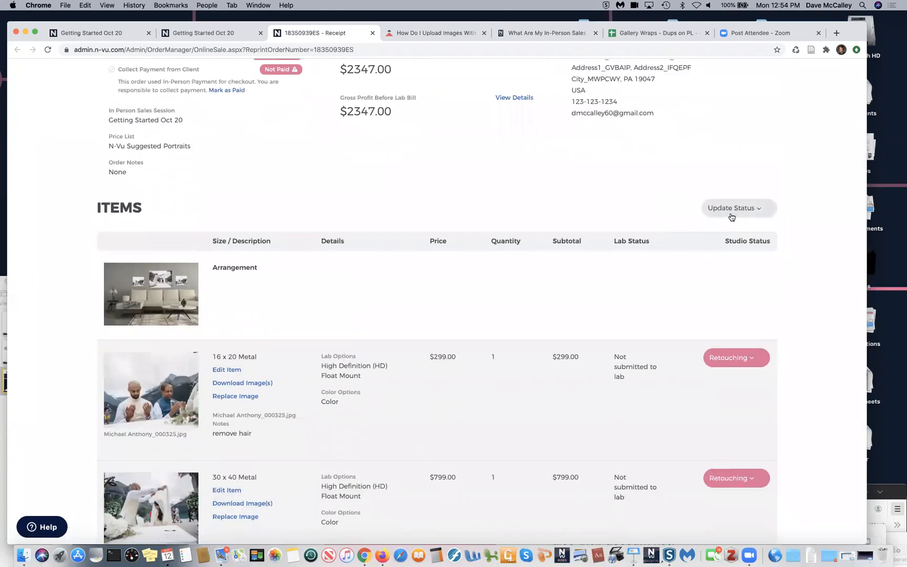
scroll(731, 217, "down", 10)
scroll(731, 217, "up", 15)
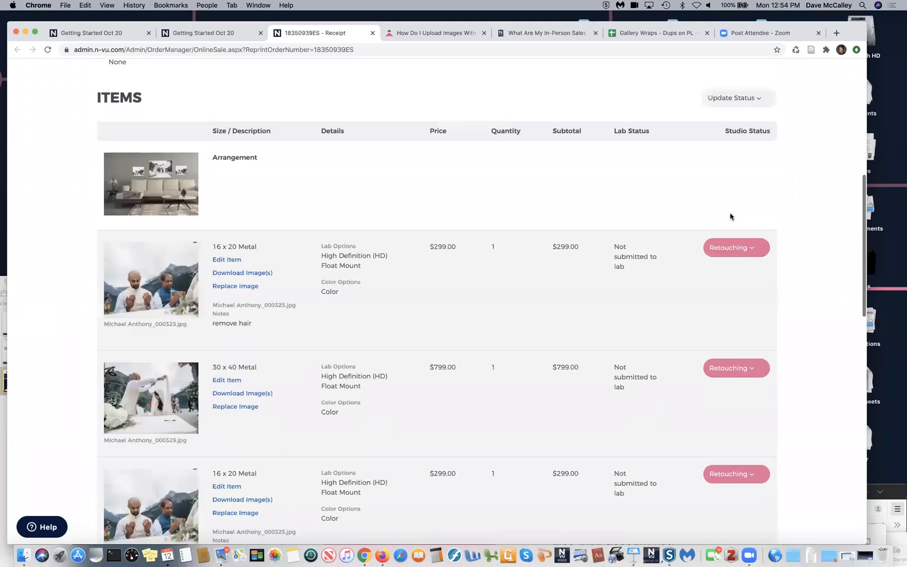
- Filter the orders activity by orders requiring action, then by the Retouching order status
scroll(242, 126, "up", 5)
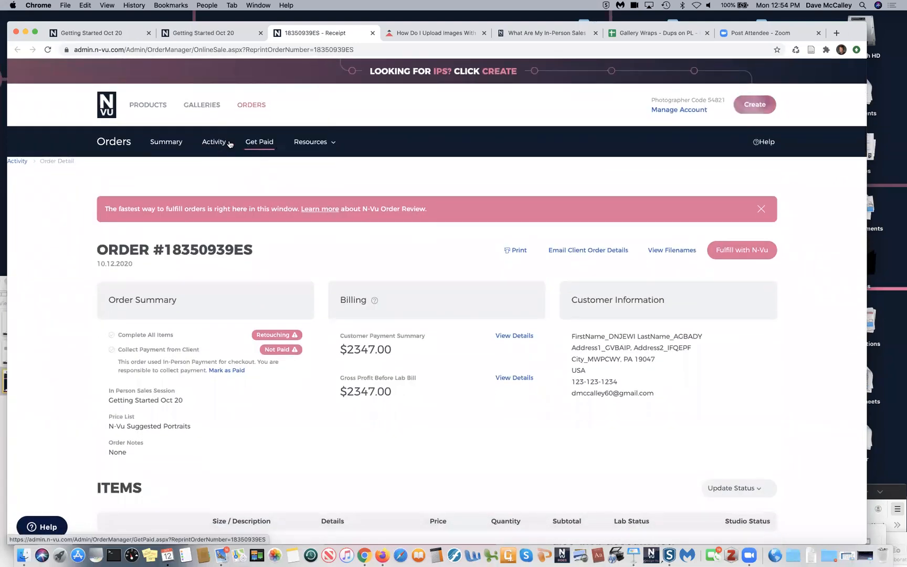
left_click(214, 147)
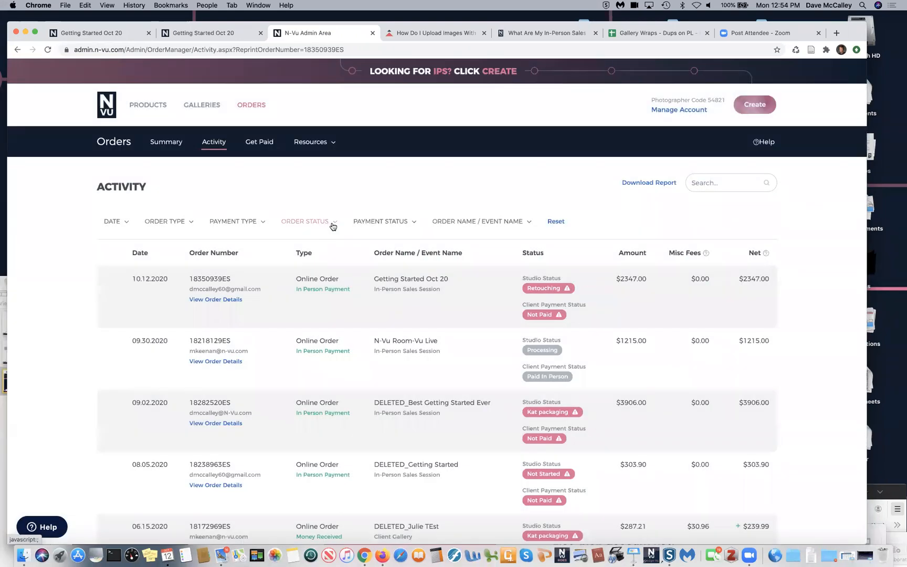
left_click(332, 225)
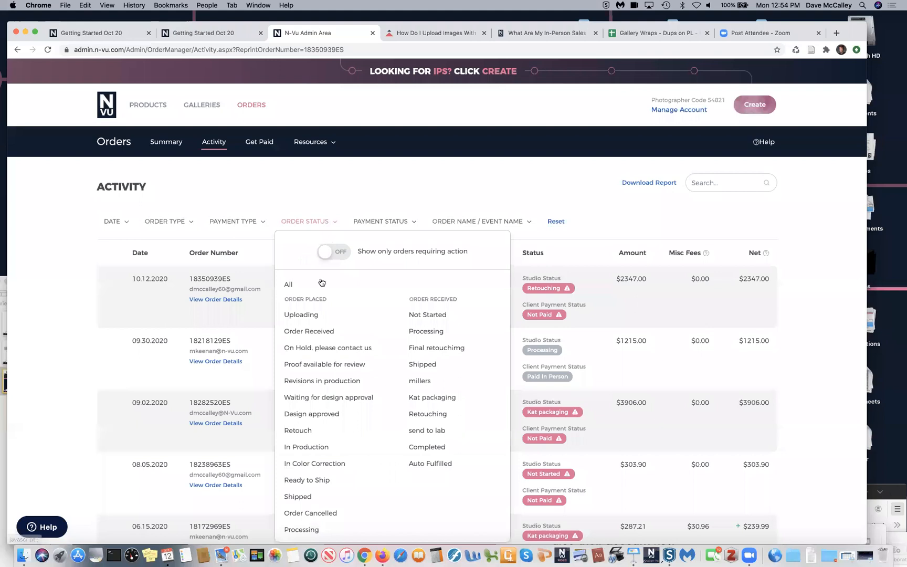
left_click(338, 255)
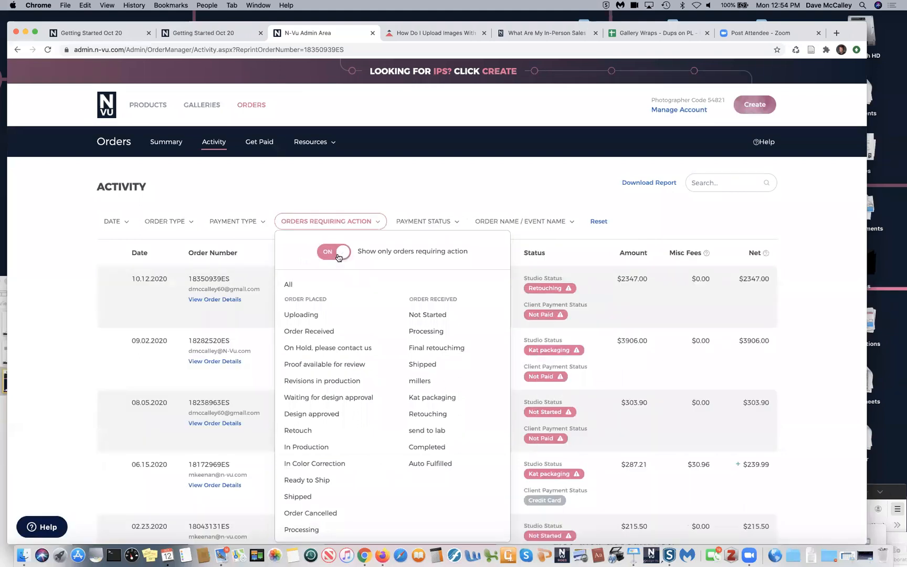
left_click(428, 415)
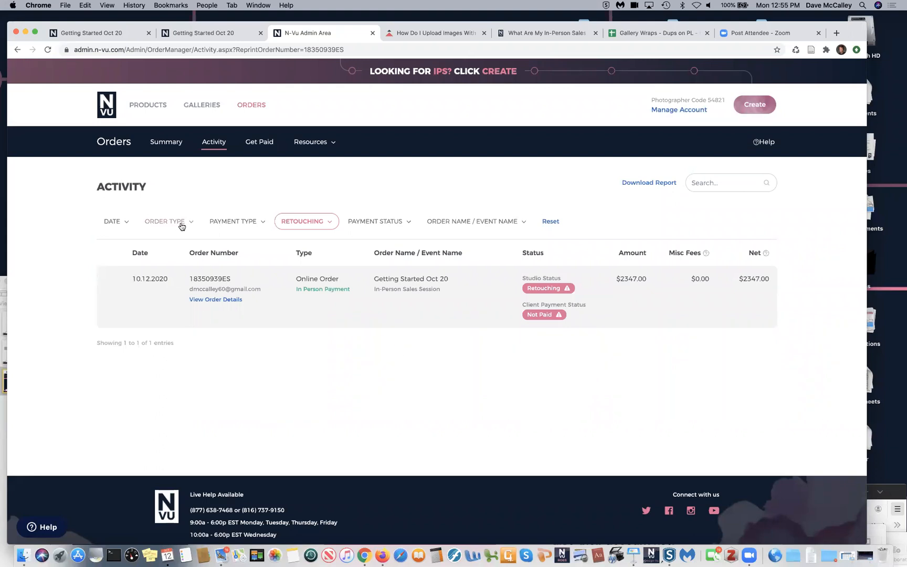
- Open the Getting Started Oct 20 event from the Gallery Manager and start its Client Gallery setup
mouse_move(192, 109)
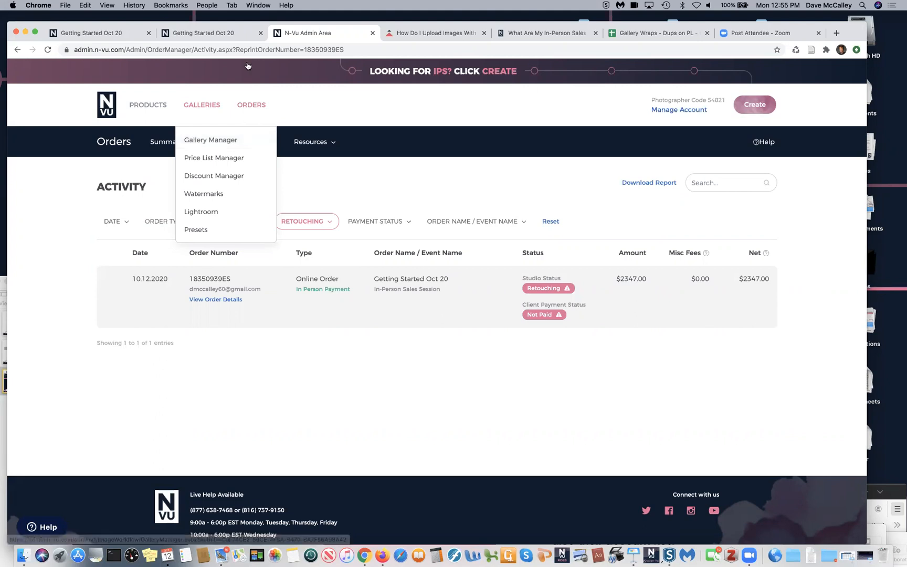
left_click(208, 140)
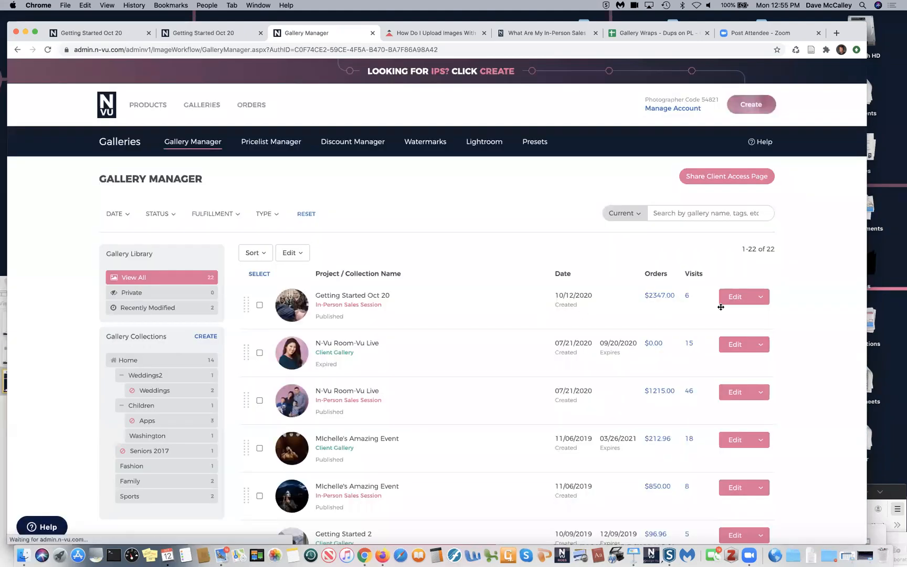
left_click(734, 297)
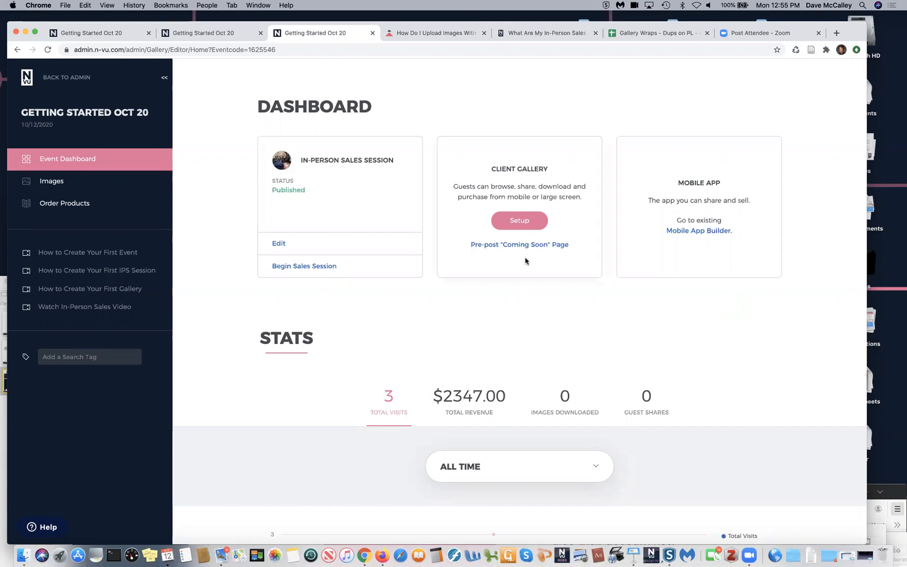
left_click(512, 221)
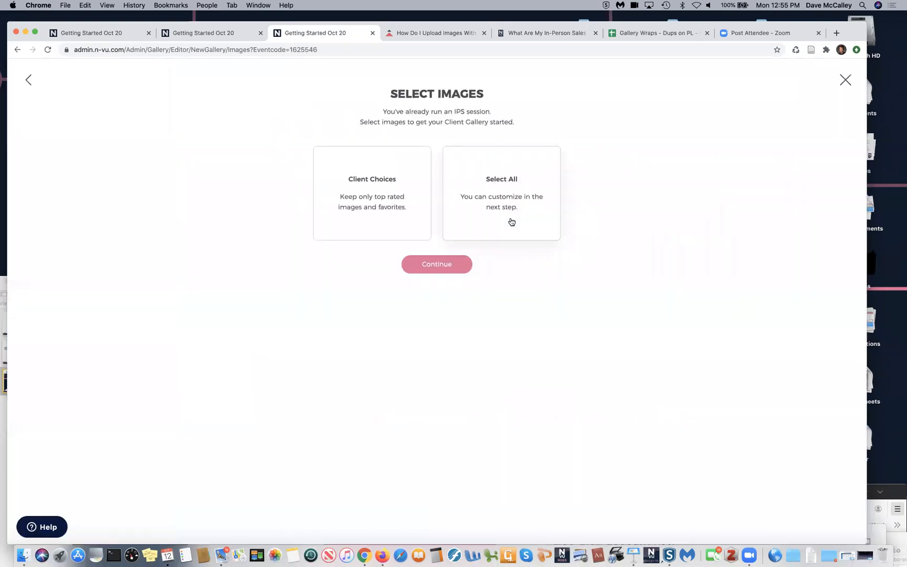
- Base the Client Gallery on Client Choices, including the images rated Yes and Maybe
left_click(361, 193)
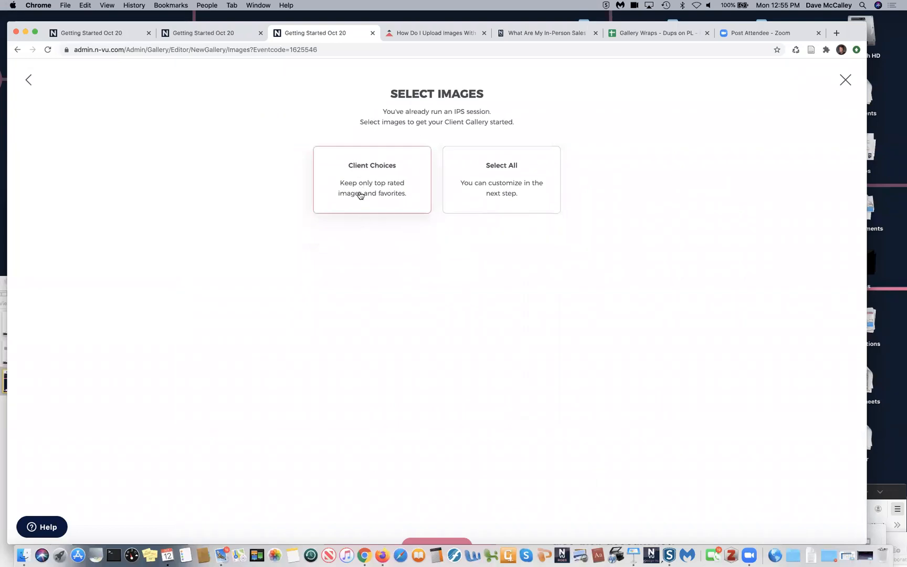
scroll(186, 267, "down", 2)
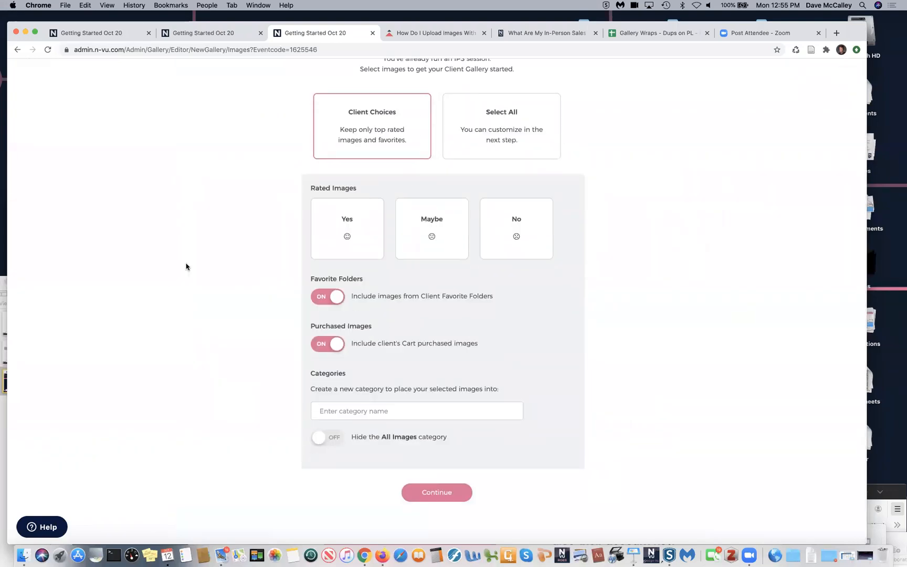
left_click(344, 239)
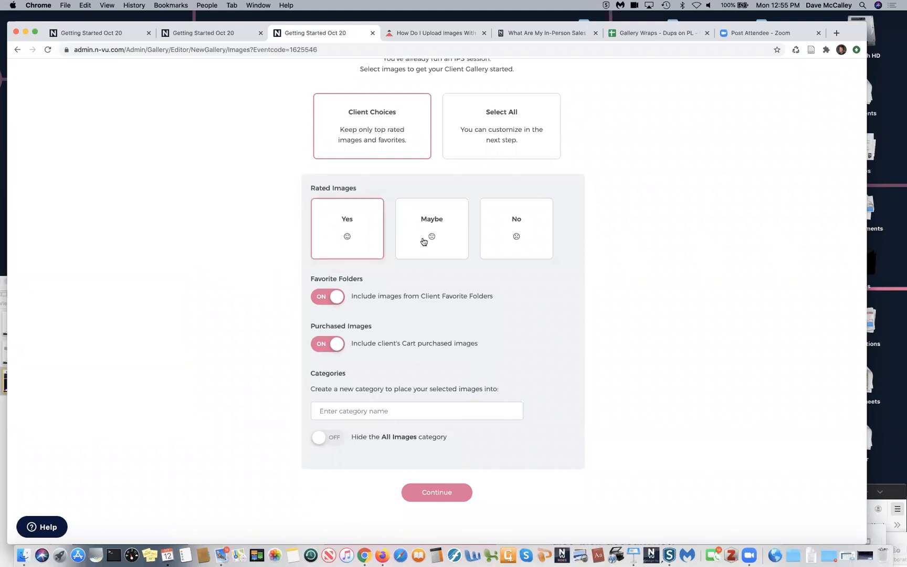
left_click(430, 236)
- Name the new image category Your Favs, hide the All Images category, and continue to image selection
left_click(326, 409)
type("Your F")
key("BackSpace")
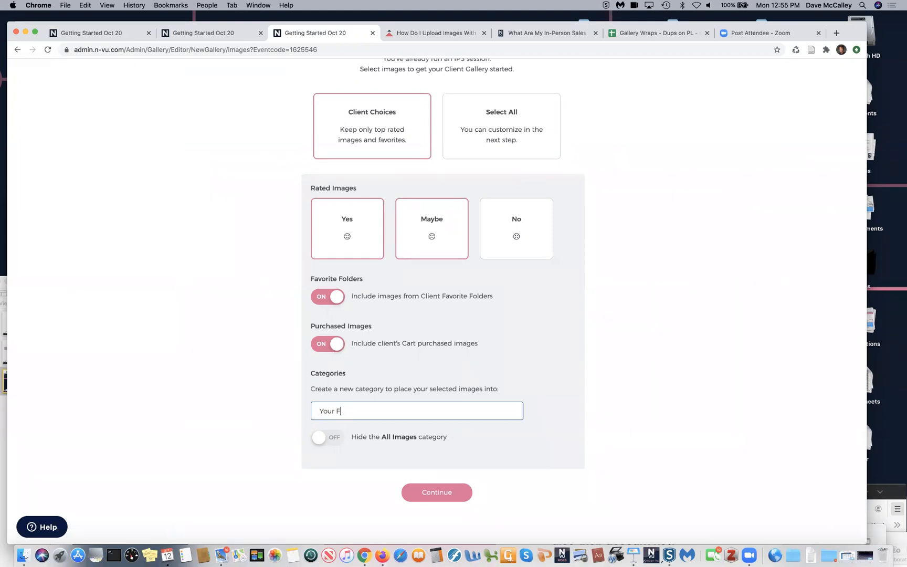
left_click(341, 456)
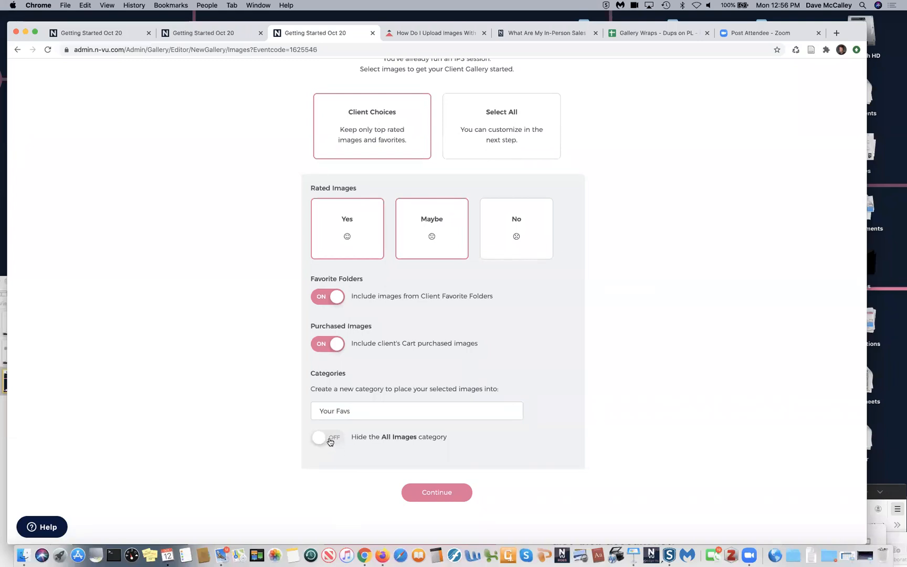
left_click(330, 441)
left_click(448, 495)
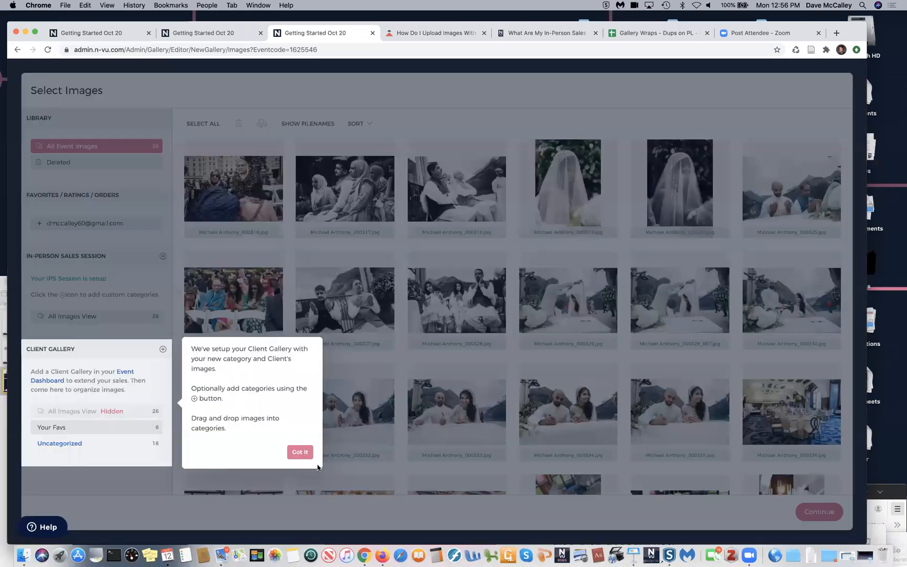
- Review the Your Favs and Uncategorized images, add two uncategorized images to Your Favs, and continue to the presets
left_click(300, 453)
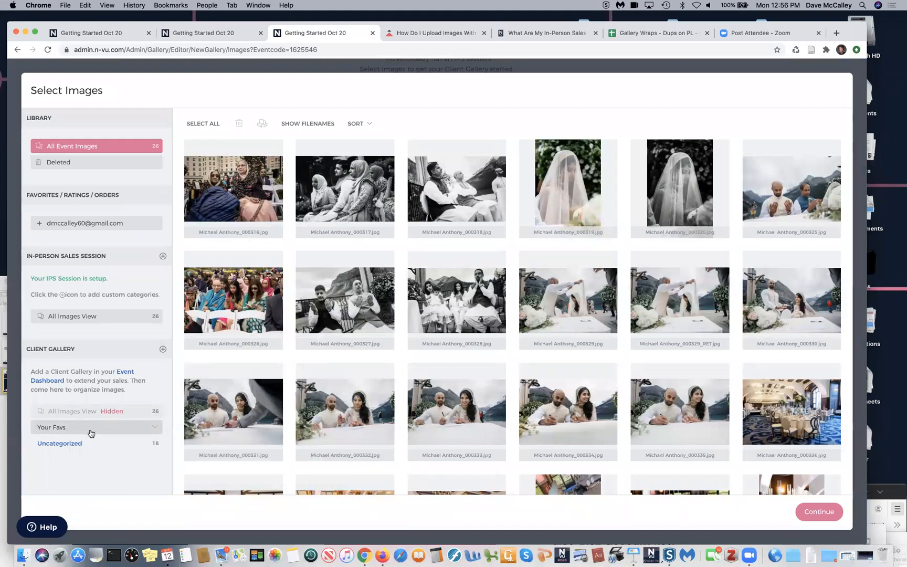
left_click(108, 433)
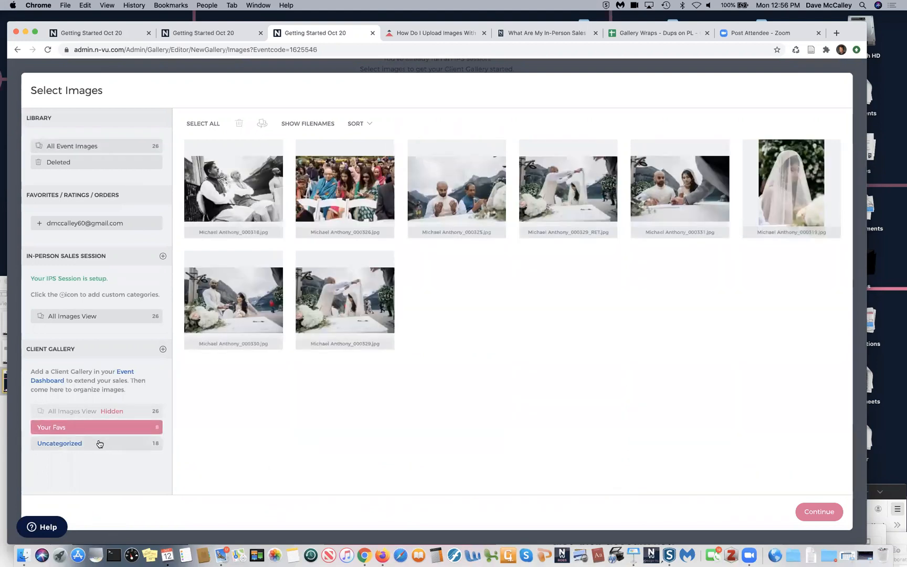
left_click(99, 445)
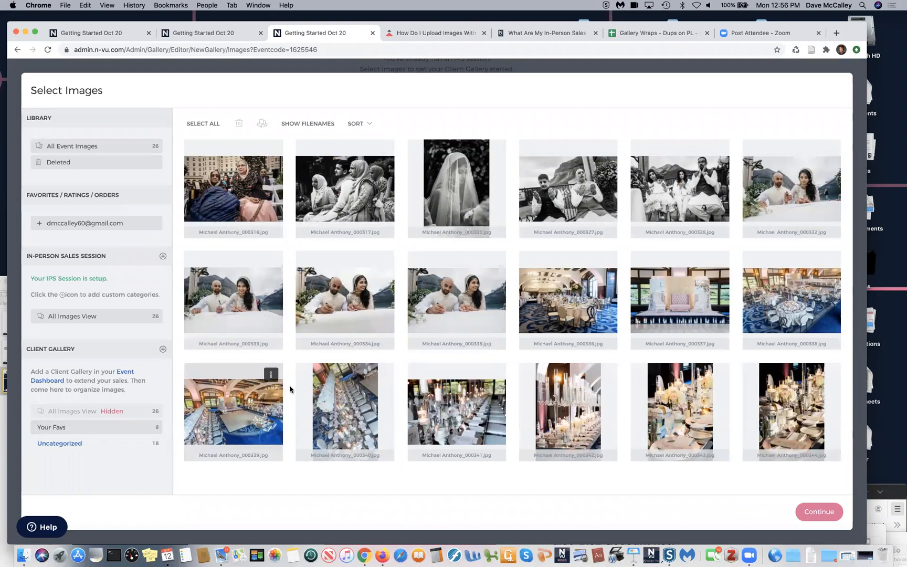
left_click_drag(234, 190, 87, 431)
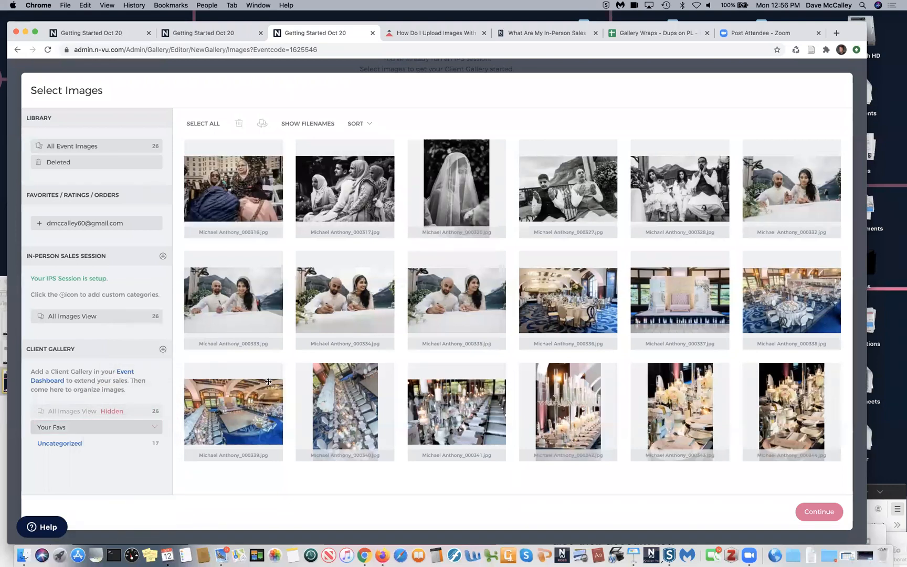
left_click_drag(799, 306, 124, 428)
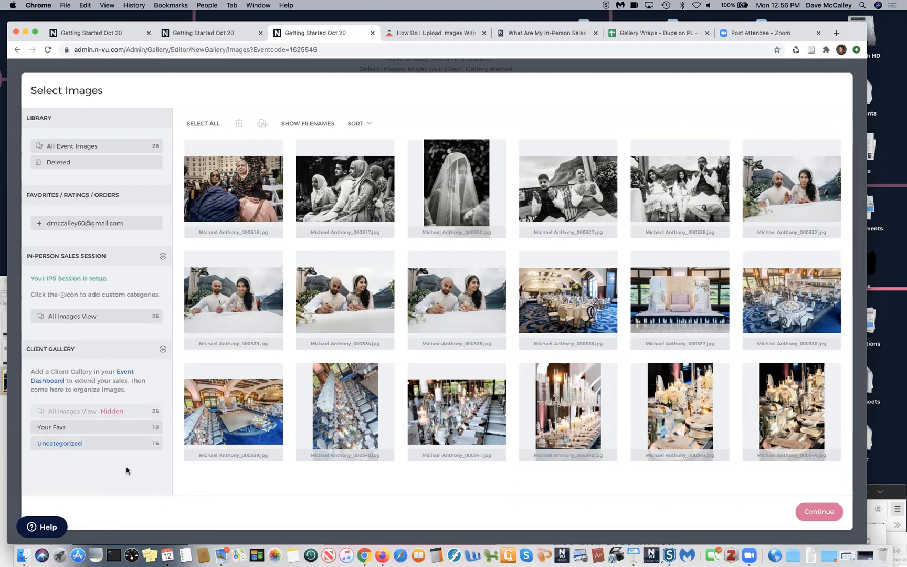
left_click(810, 513)
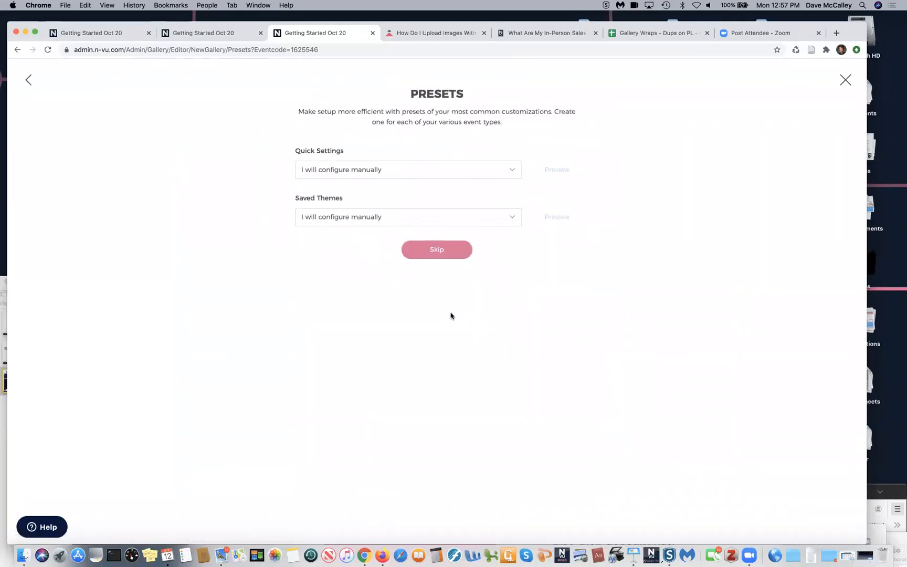
- Skip the gallery presets and set the image watermark to Kia new 2017
left_click(435, 253)
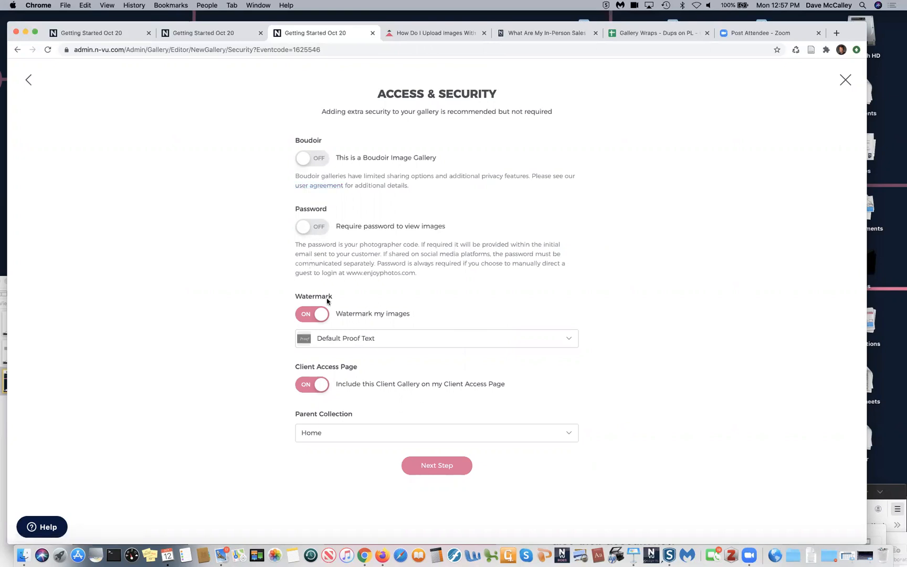
left_click(339, 341)
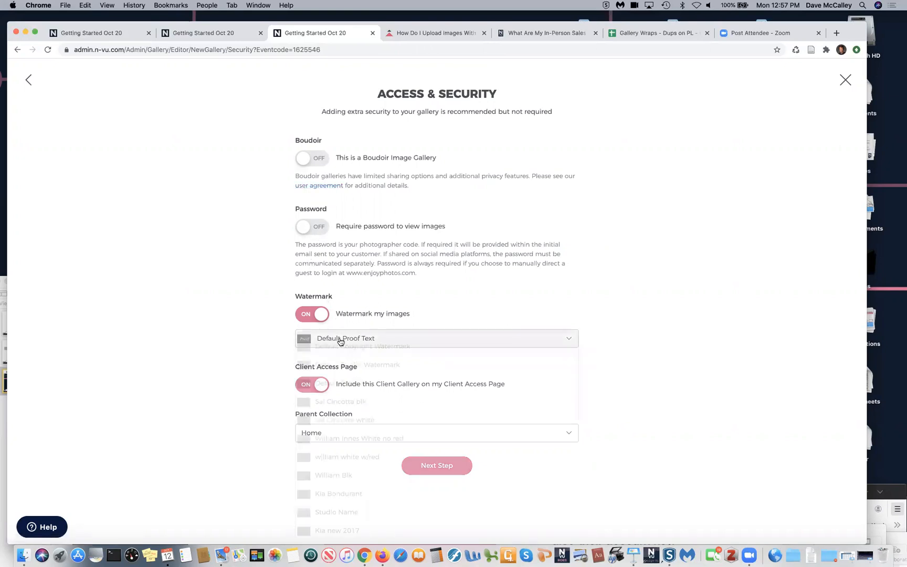
scroll(340, 342, "down", 2)
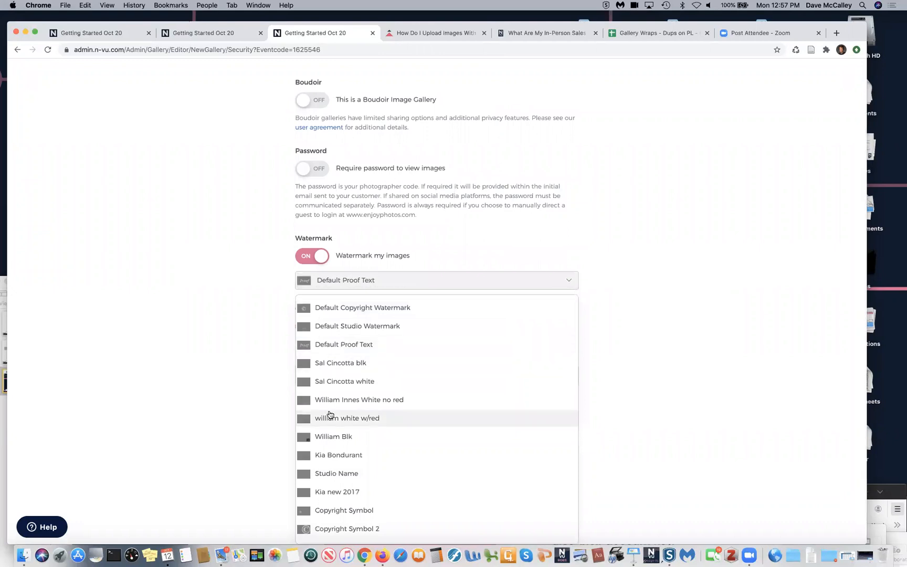
left_click(326, 494)
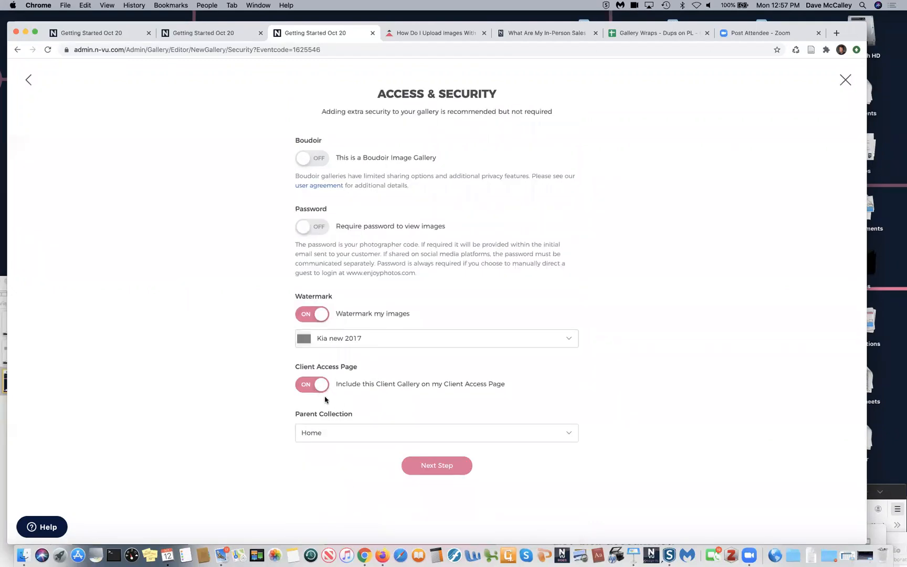
- Set the parent collection to Weddings and continue to the selling settings
left_click(341, 435)
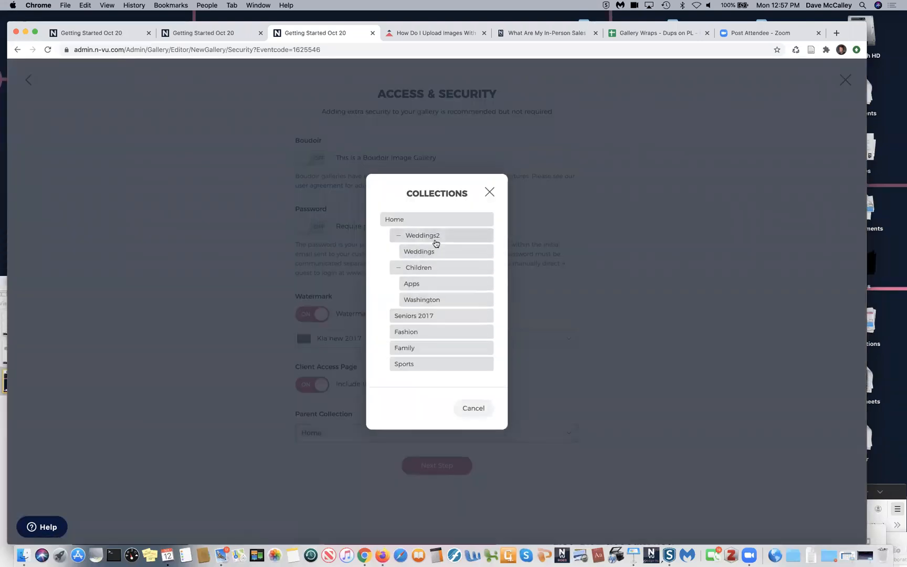
left_click(431, 251)
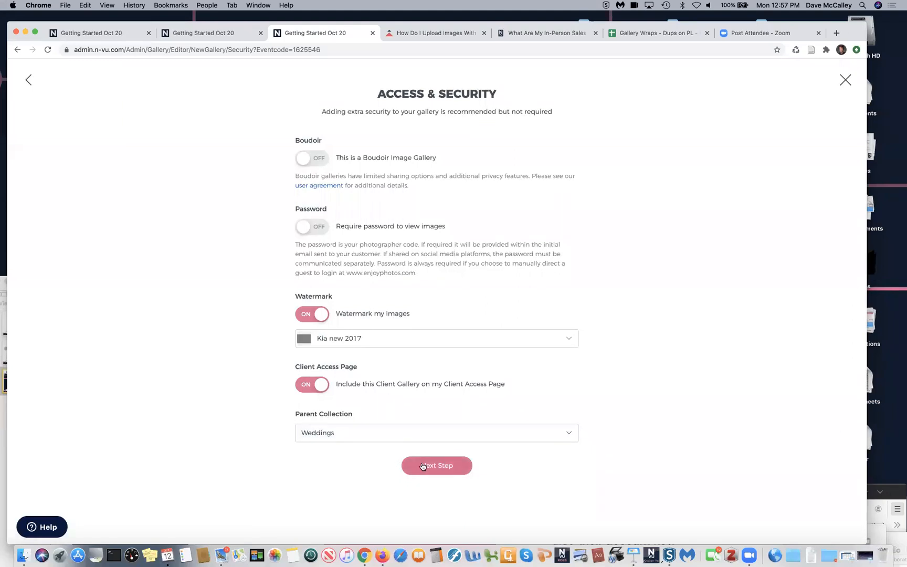
left_click(430, 466)
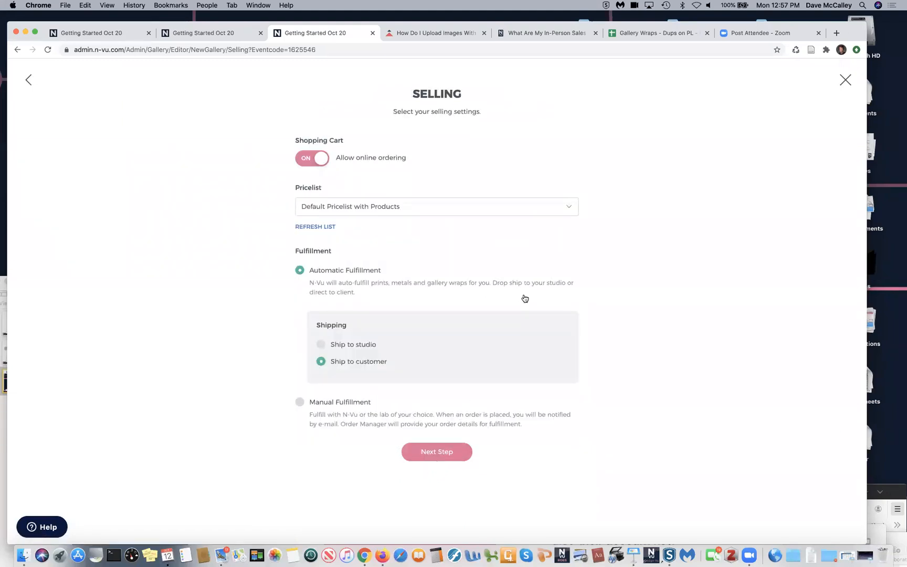
- Assign the Wedding pricelist to the gallery and continue to the Re-Vu settings
left_click(387, 209)
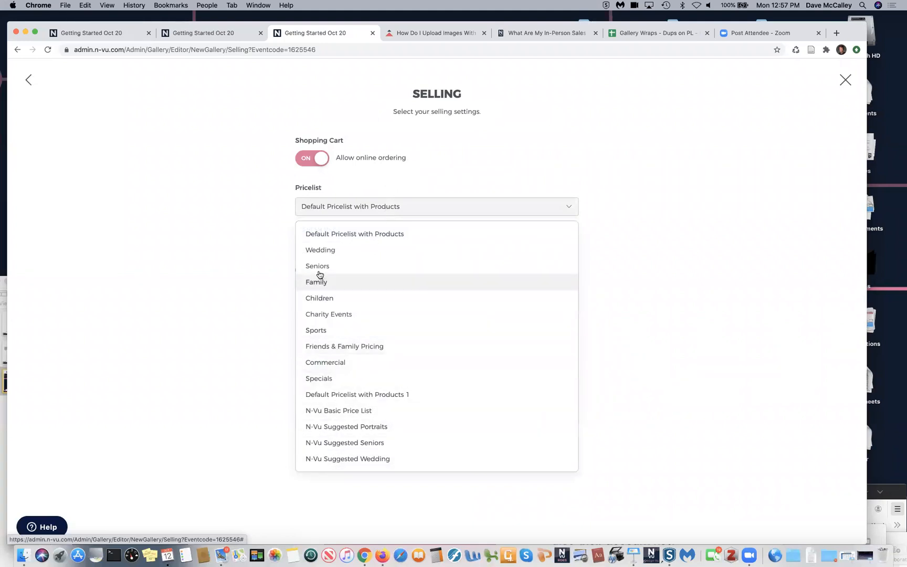
left_click(320, 252)
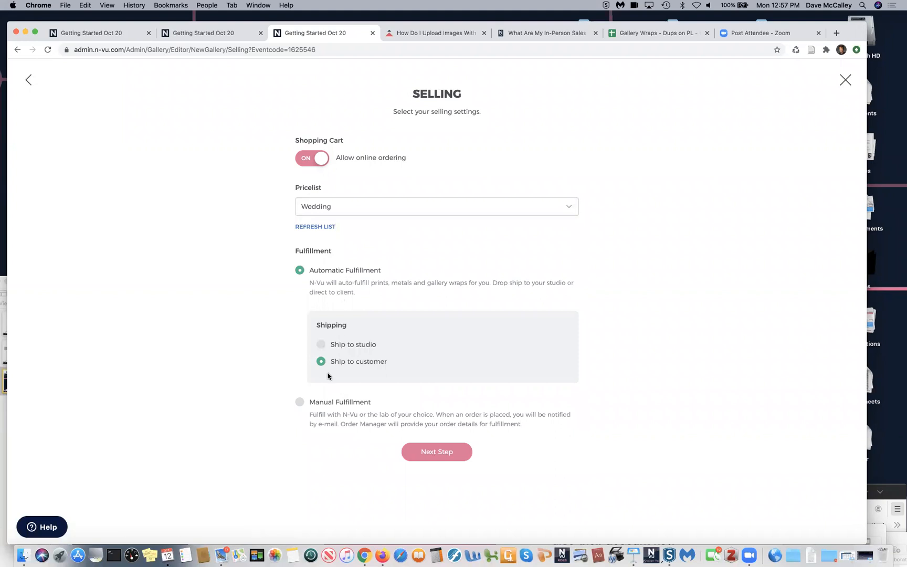
left_click(430, 452)
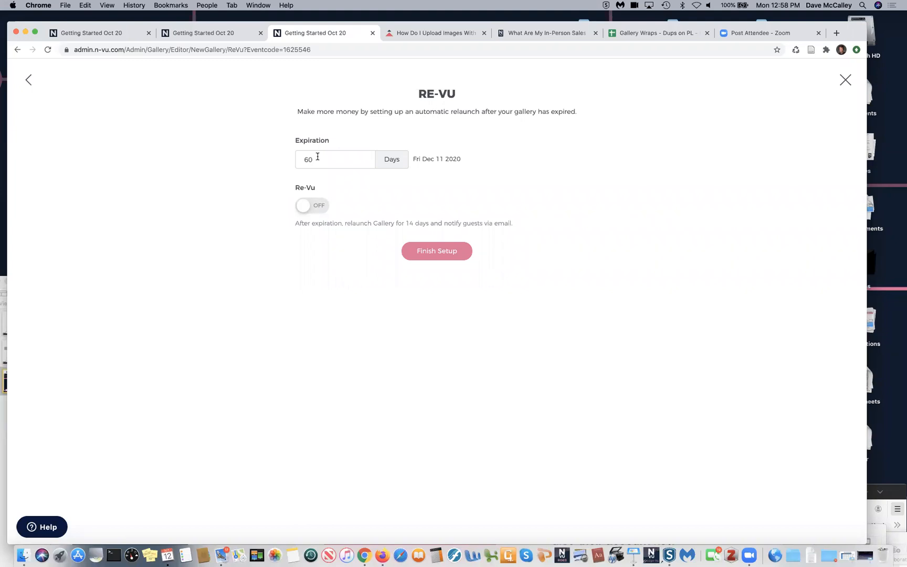
- Set the gallery expiration to 30 days
left_click_drag(316, 159, 277, 163)
type("230")
key("BackSpace")
key("BackSpace")
key("BackSpace")
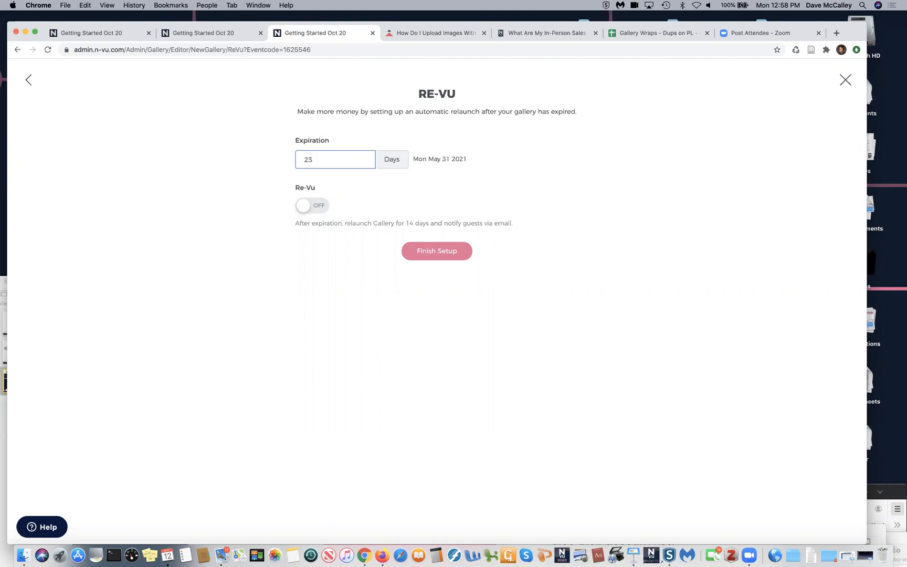
type("30")
- Enable Re-Vu with a custom start date of 09.20.2021 and finish the gallery setup
left_click(310, 205)
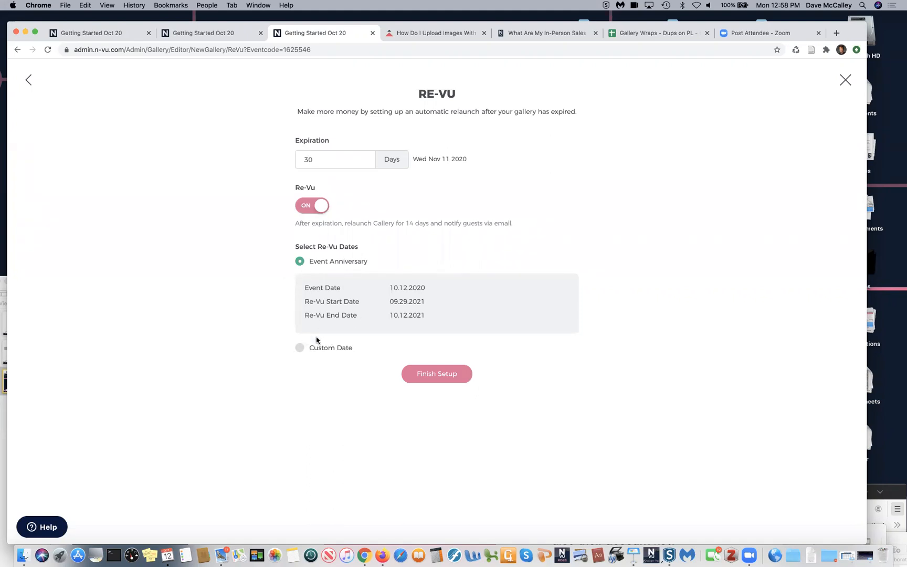
left_click(299, 349)
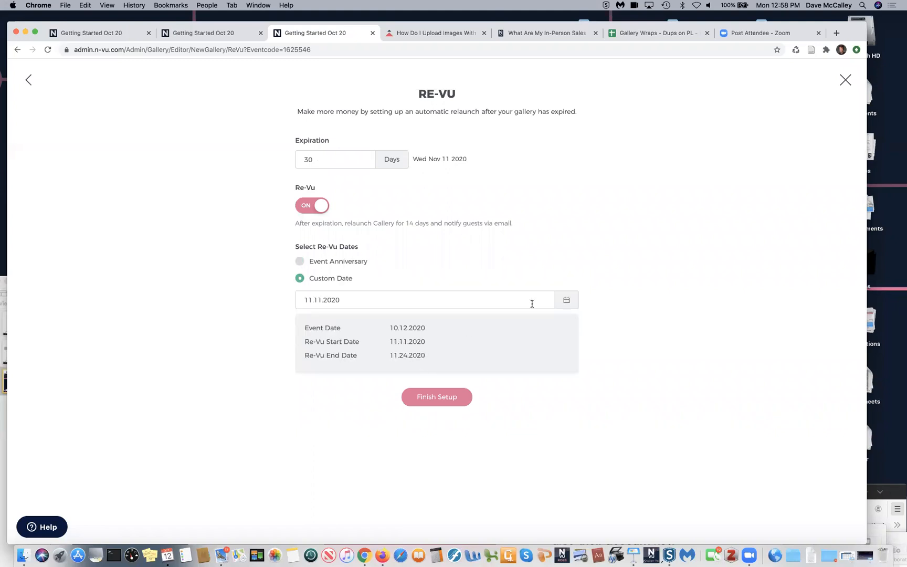
left_click(567, 300)
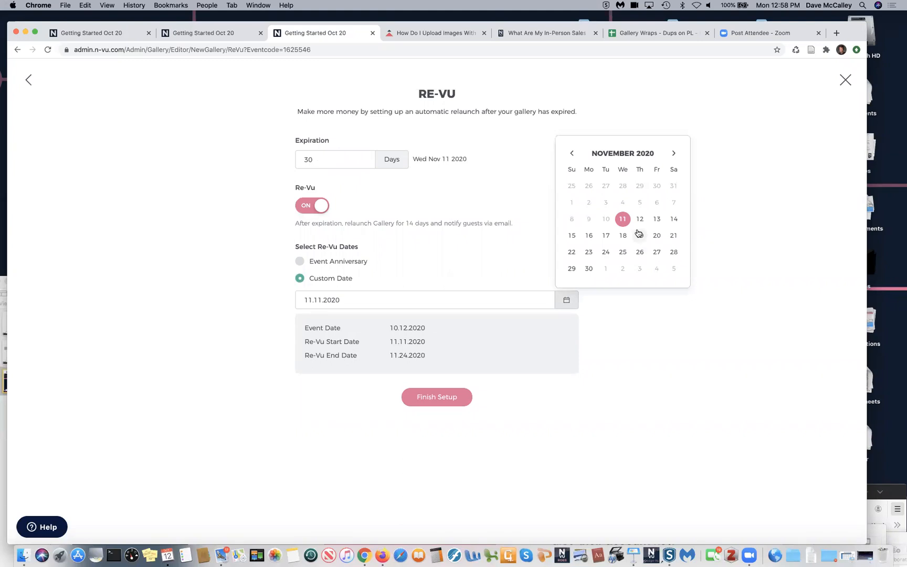
left_click(675, 154)
left_click(674, 154)
left_click(674, 154)
left_click(674, 153)
left_click(675, 153)
left_click(675, 154)
left_click(675, 154)
left_click(675, 154)
left_click(675, 154)
left_click(675, 154)
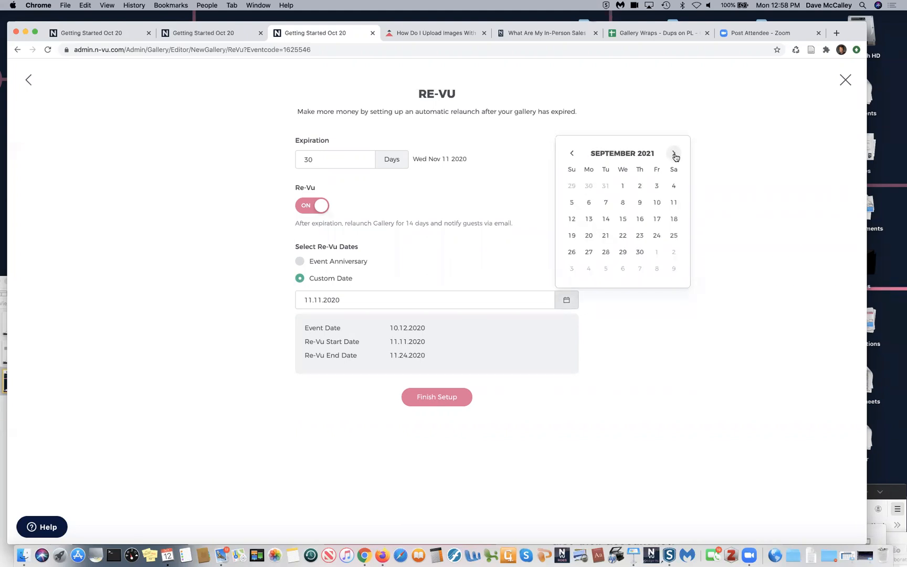
left_click(588, 236)
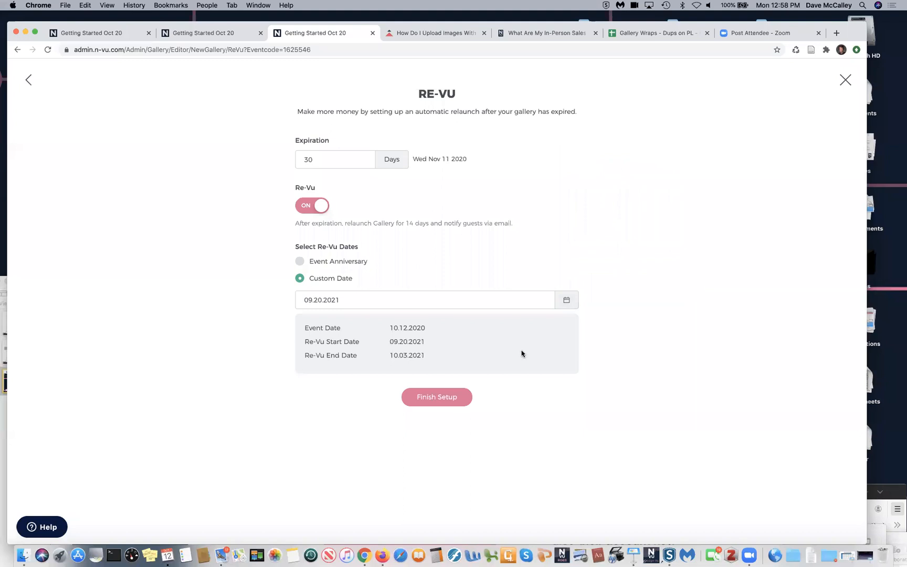
left_click(450, 400)
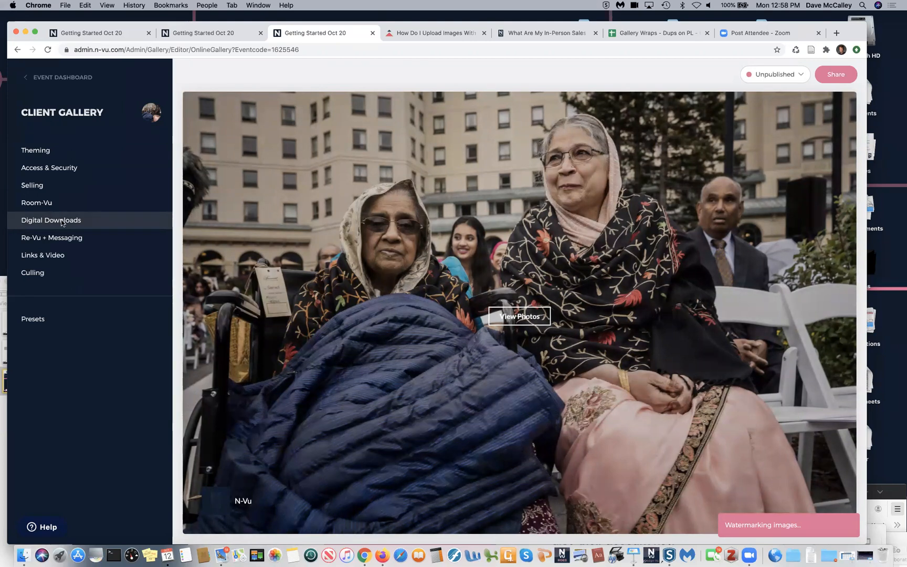
- Allow free image downloads in the Digital Downloads settings and try turning off watermarks for web resolution files
left_click(61, 220)
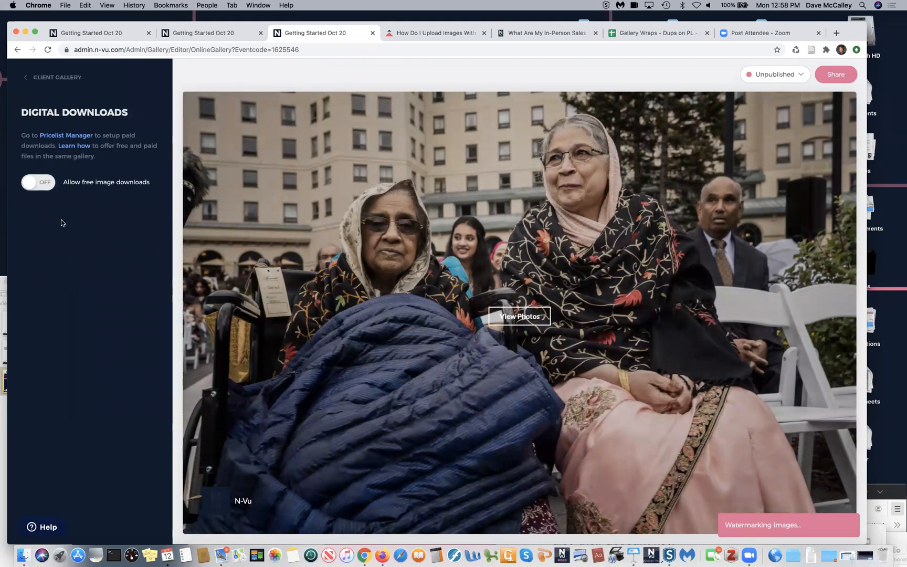
left_click(47, 182)
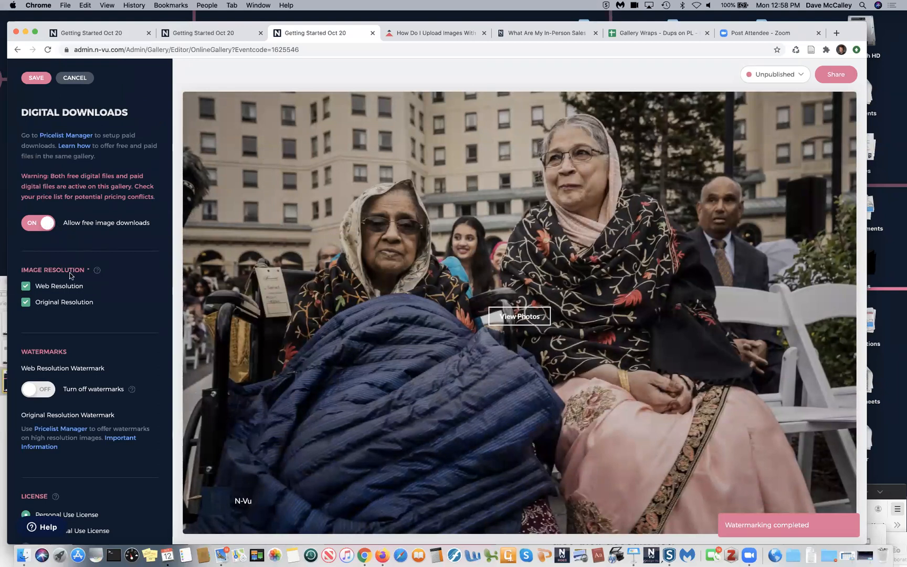
scroll(115, 302, "down", 3)
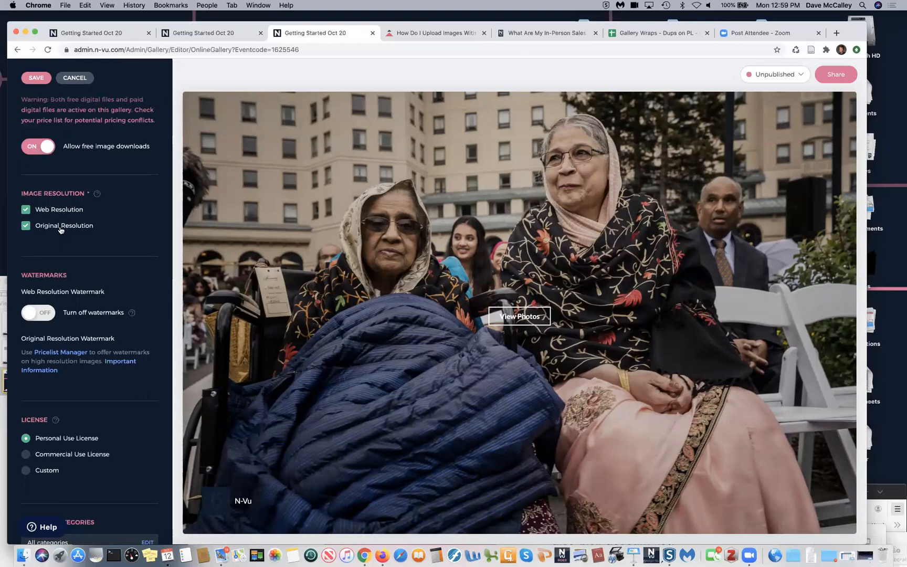
scroll(60, 229, "down", 2)
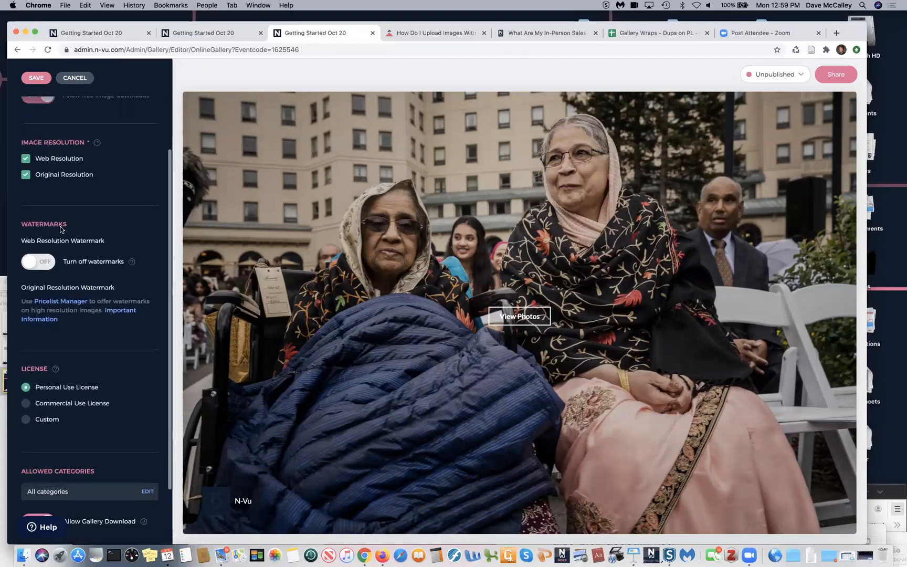
left_click(47, 263)
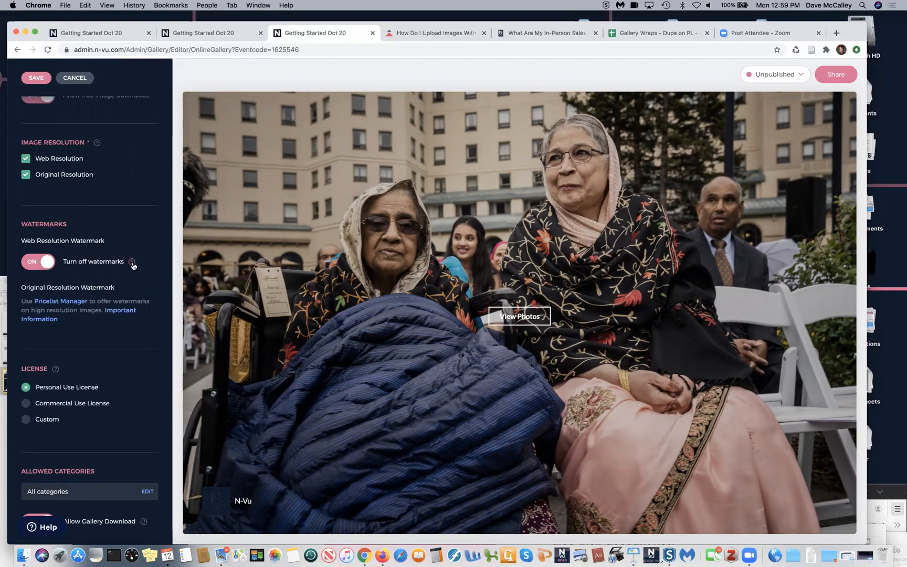
mouse_move(137, 268)
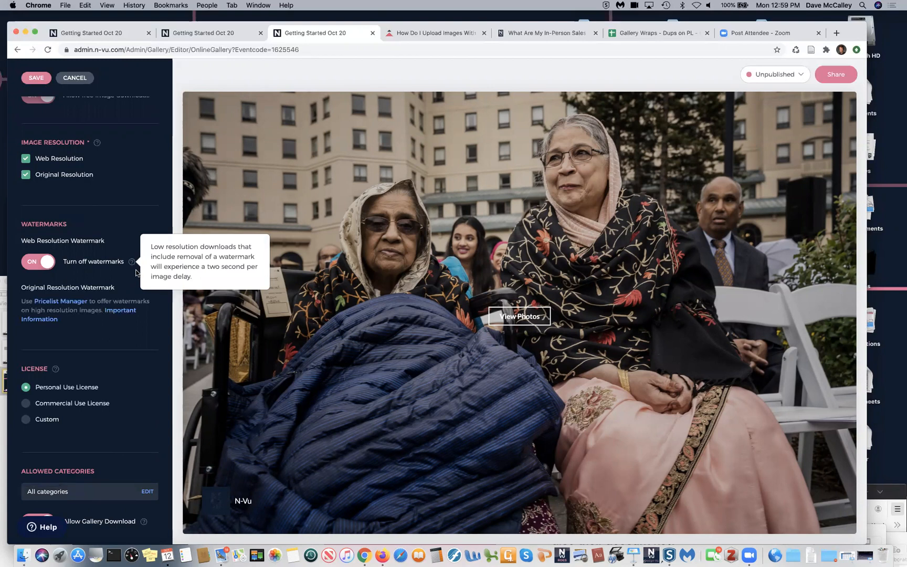
left_click(113, 262)
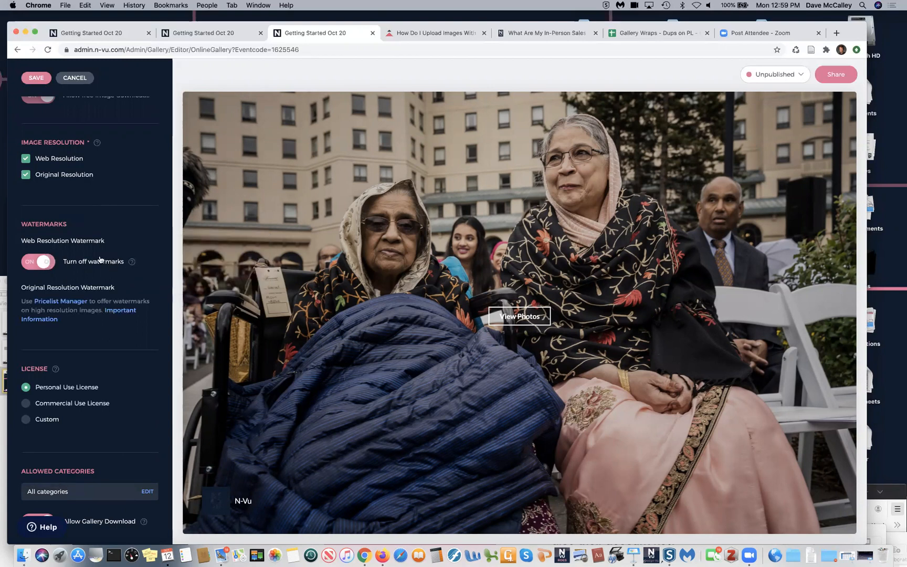
- Restrict the allowed download categories to Your Favs only by deselecting both All Images categories
scroll(110, 308, "down", 3)
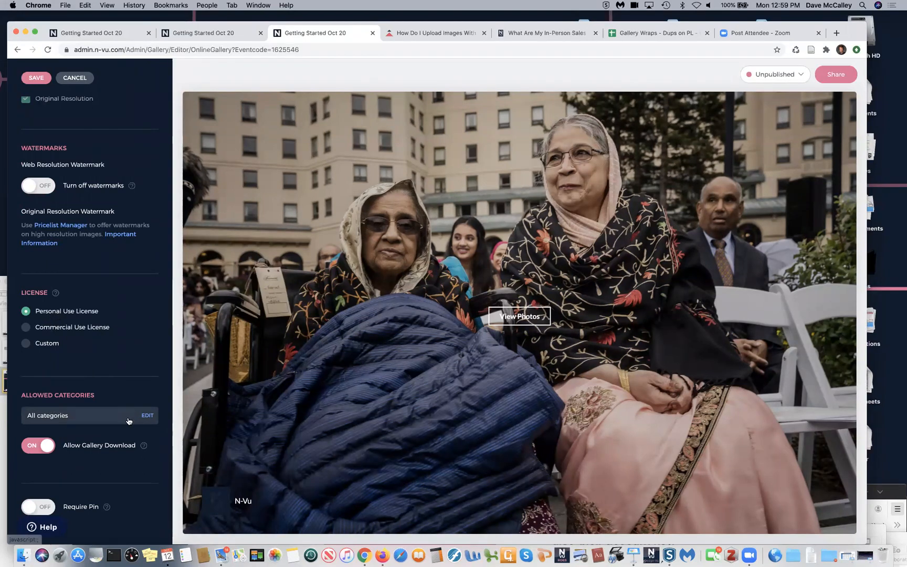
left_click(148, 416)
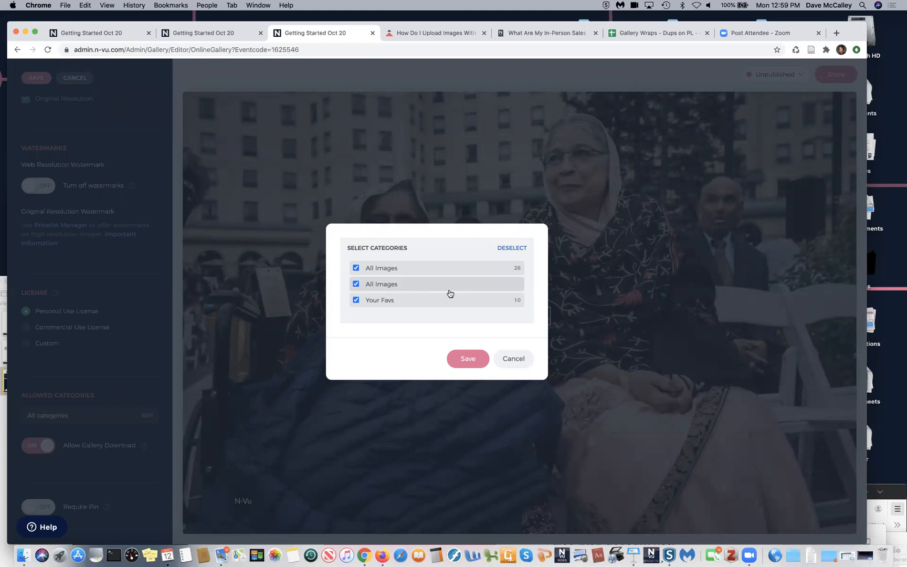
left_click(521, 360)
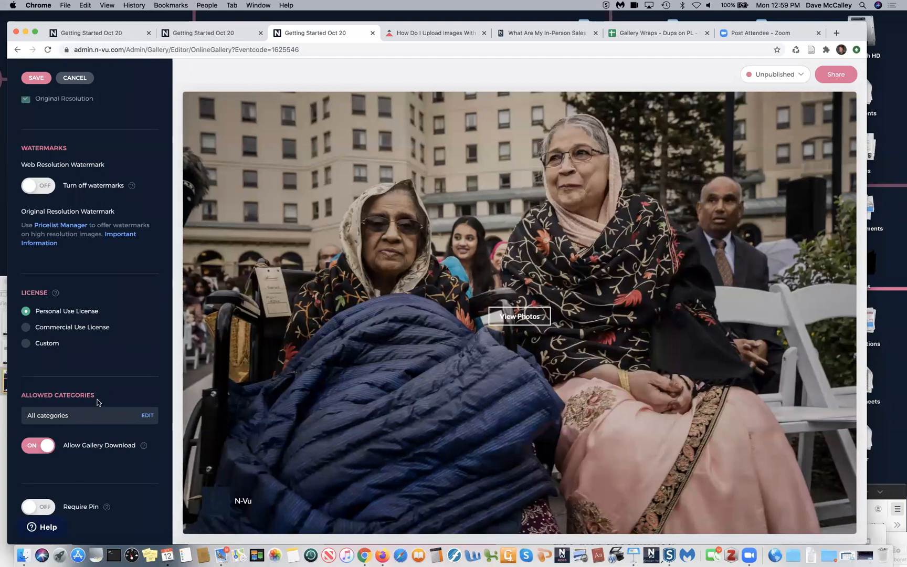
left_click(147, 418)
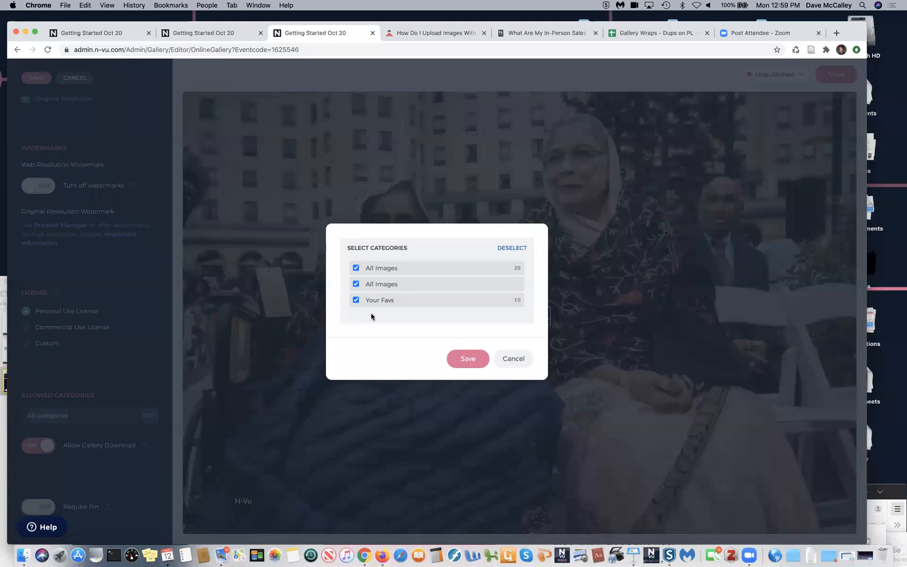
left_click(355, 284)
left_click(356, 268)
left_click(467, 363)
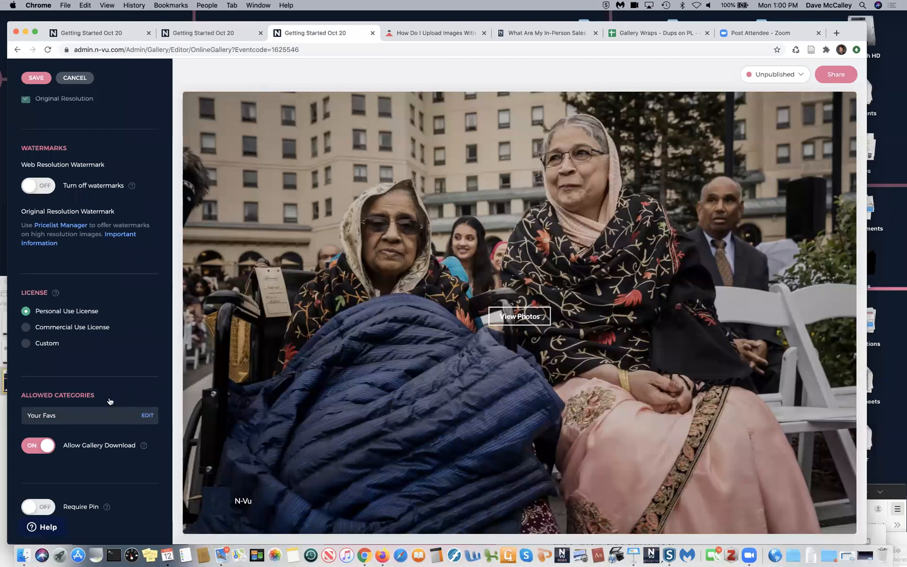
- Require a PIN for downloads, review the e-mail, file and usage restrictions, and discard the digital download changes
left_click(44, 507)
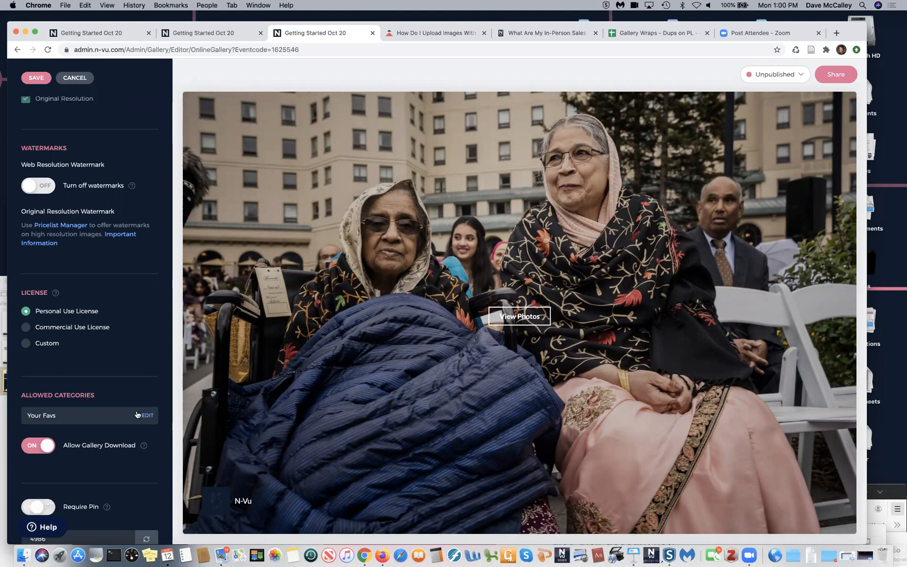
scroll(137, 409, "down", 10)
scroll(137, 413, "down", 2)
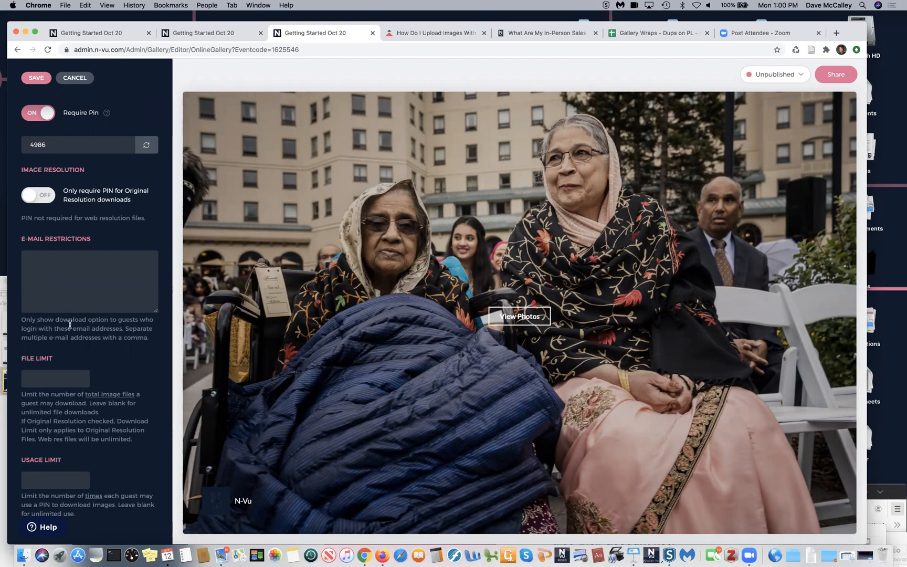
left_click(59, 268)
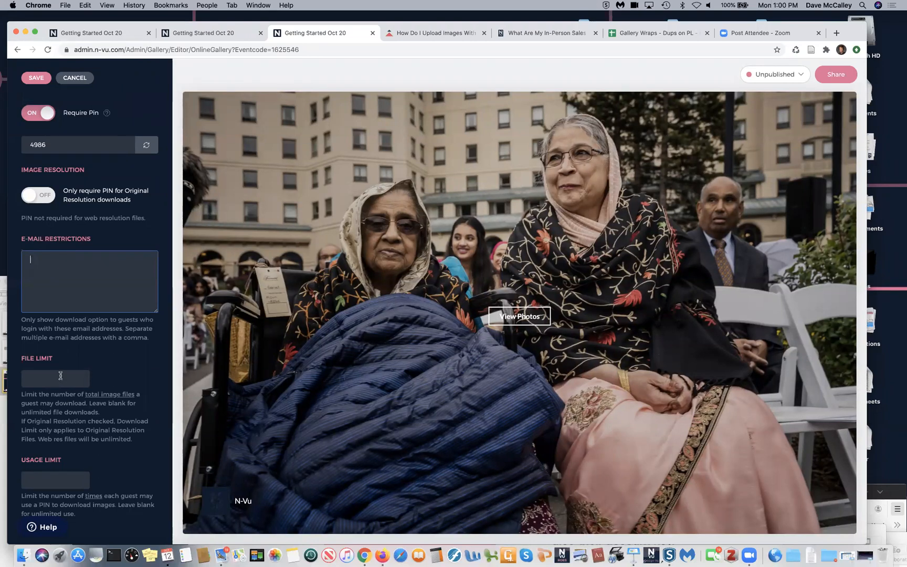
left_click(76, 78)
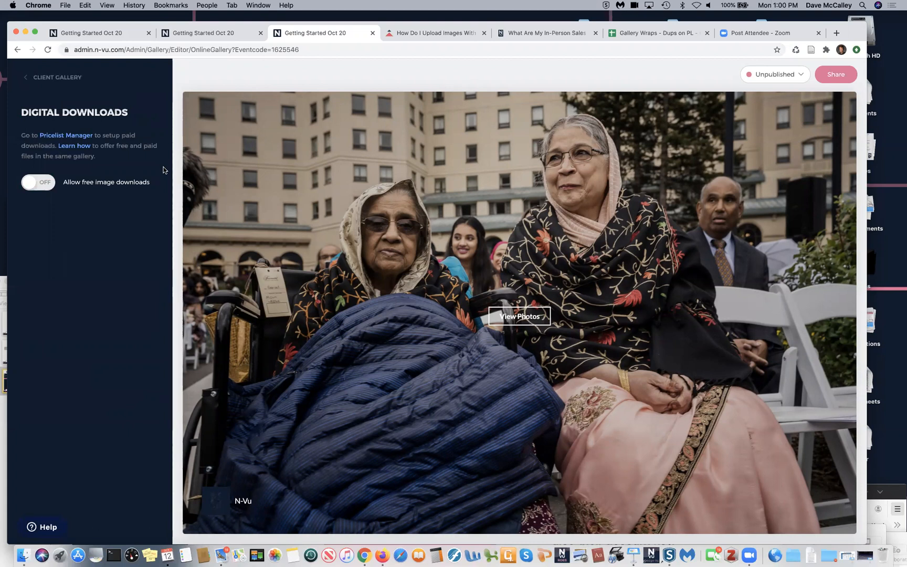
- Return to the Client Gallery settings and open the gallery and theme presets
left_click(48, 78)
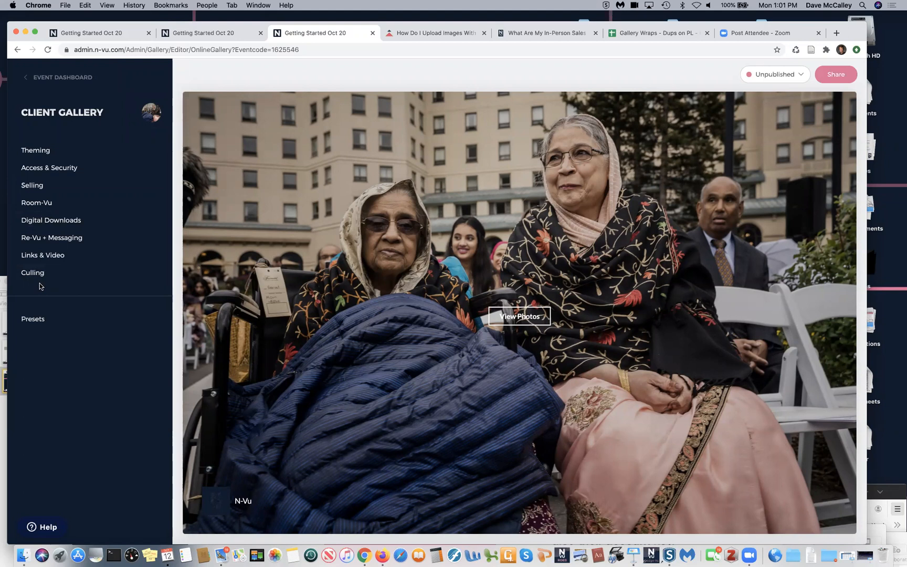
left_click(37, 322)
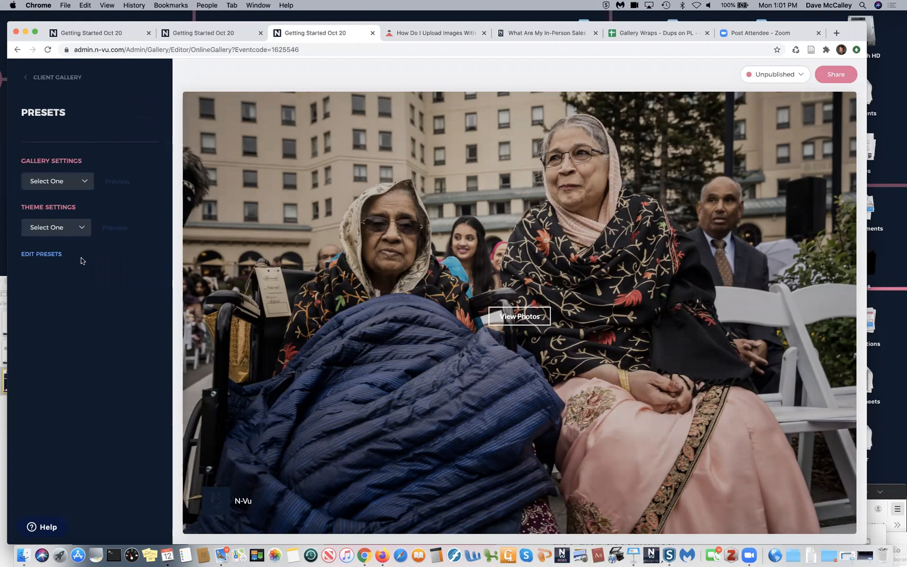
- Include Guest Sharing in the Getting Started gallery settings preset, turn off Facebook, Twitter and Pinterest sharing, and save the preset
left_click(52, 255)
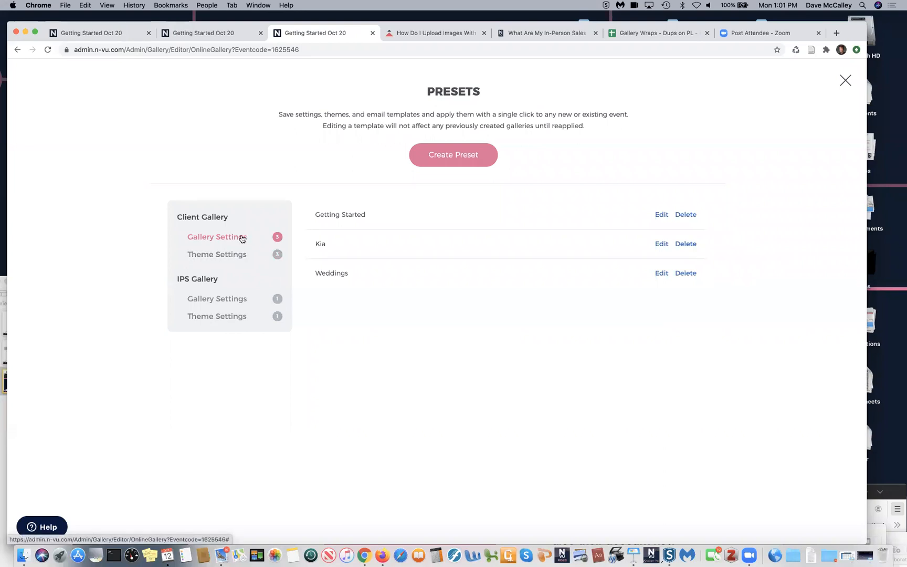
left_click(662, 214)
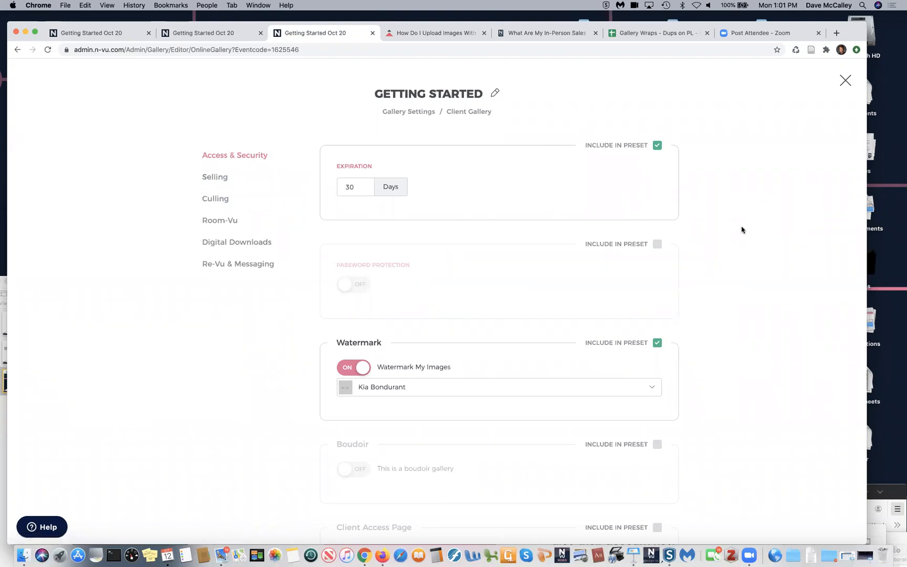
scroll(742, 230, "down", 6)
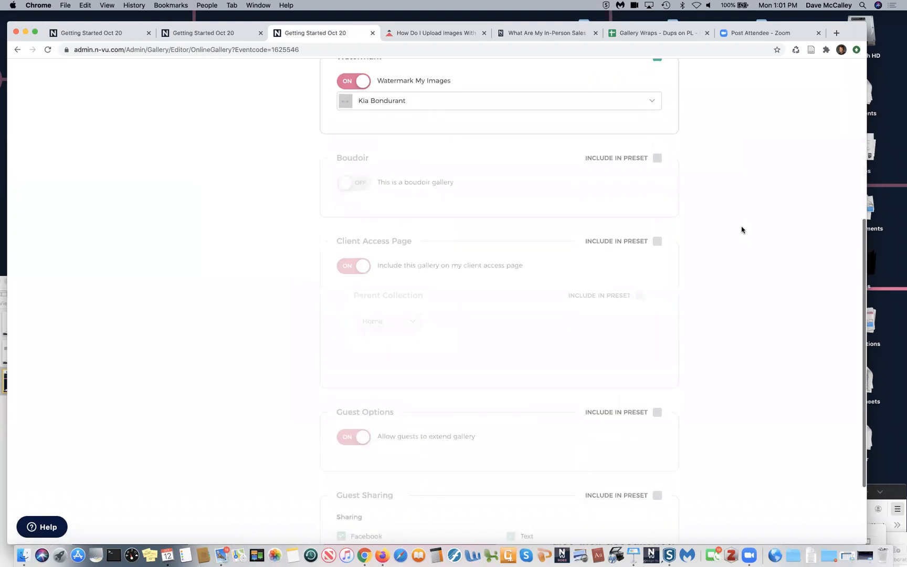
scroll(742, 229, "down", 2)
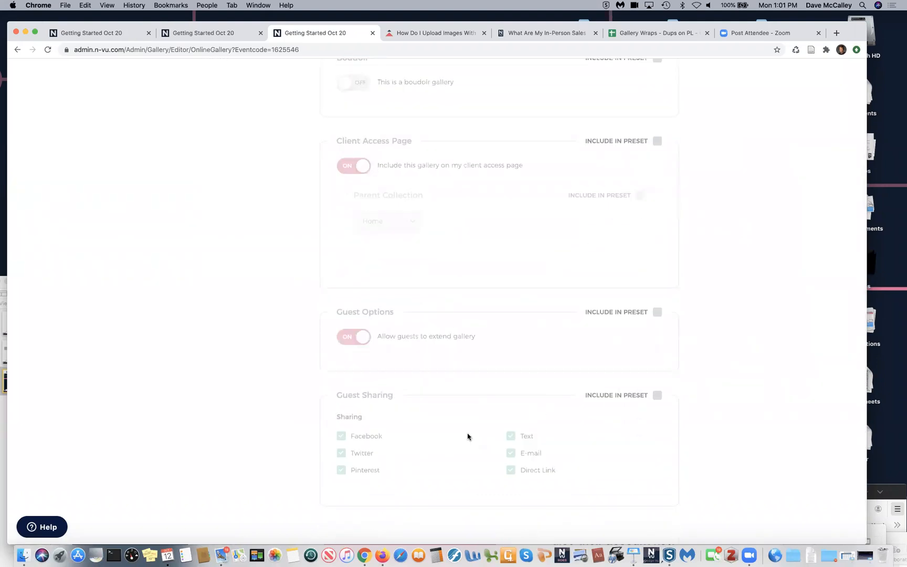
left_click(657, 396)
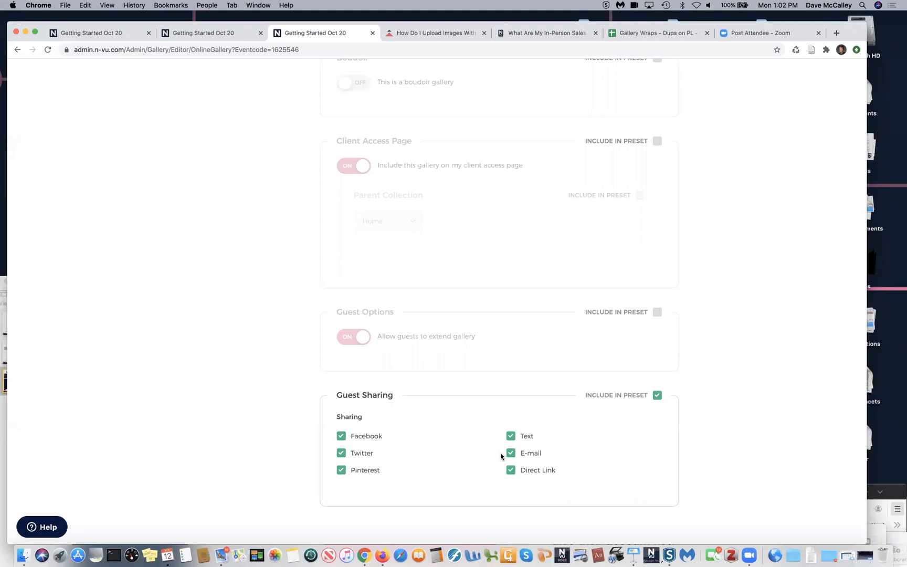
left_click(341, 436)
left_click(341, 453)
left_click(341, 471)
scroll(577, 453, "up", 10)
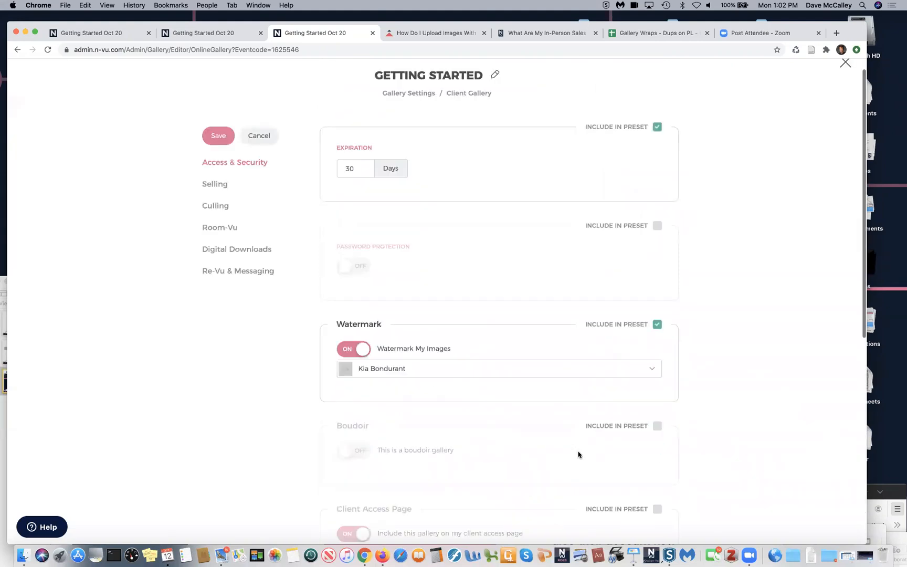
left_click(216, 153)
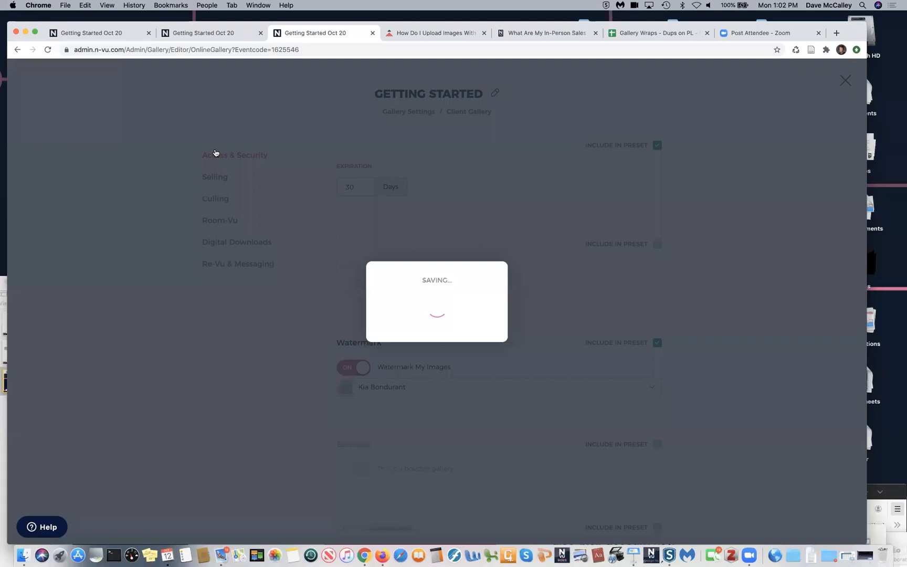
- Examine the preset's Selling, Culling and Room-Vu settings, discard a trial inclusion of the Rating System, and close the preset editor
left_click(212, 177)
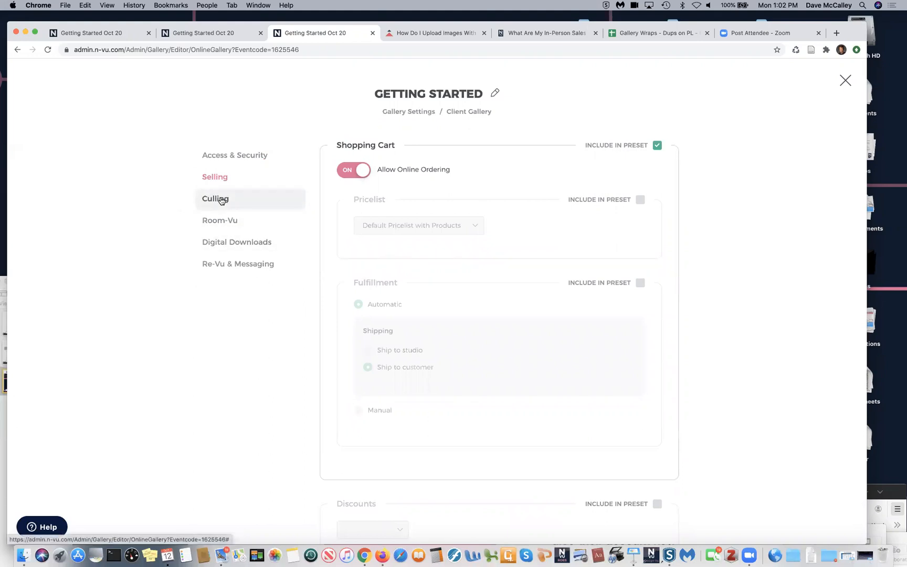
left_click(217, 199)
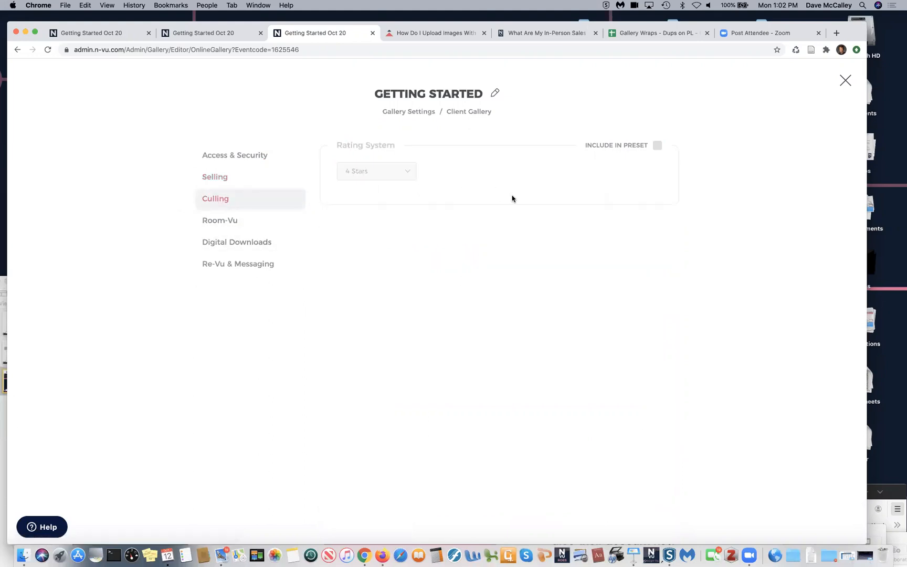
left_click(658, 145)
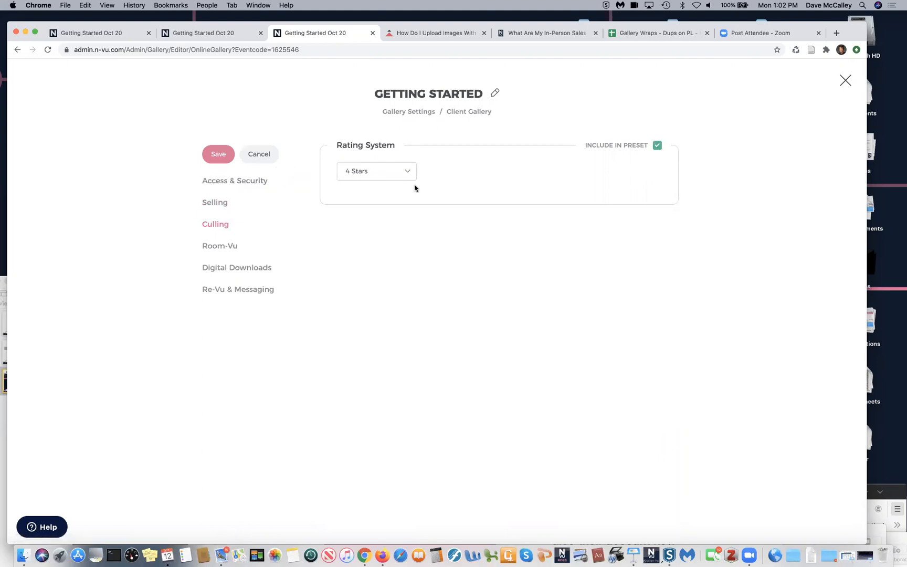
left_click(257, 157)
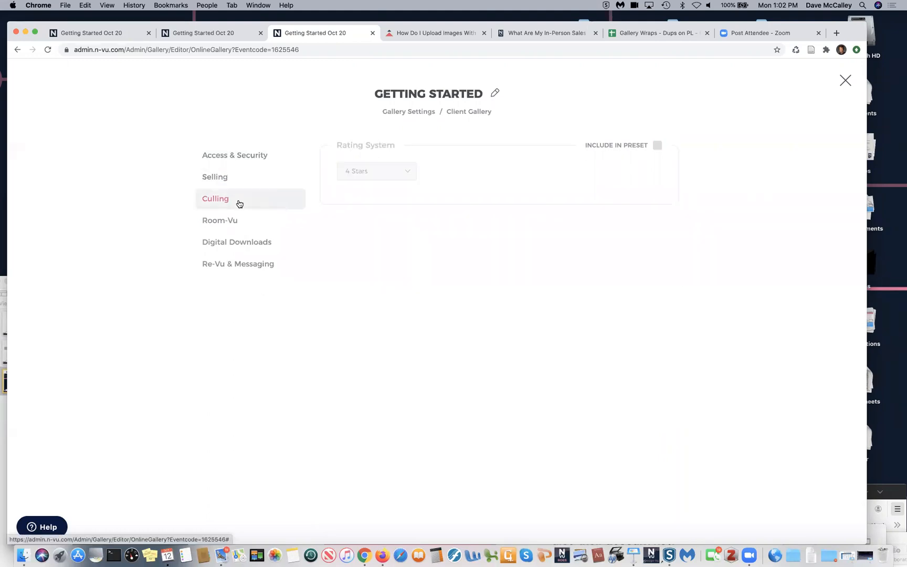
left_click(224, 222)
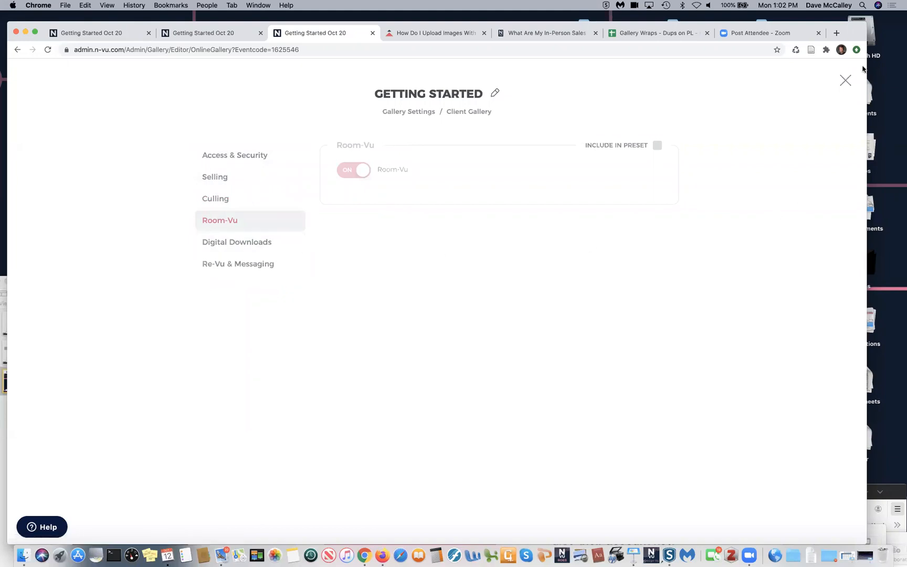
left_click(845, 82)
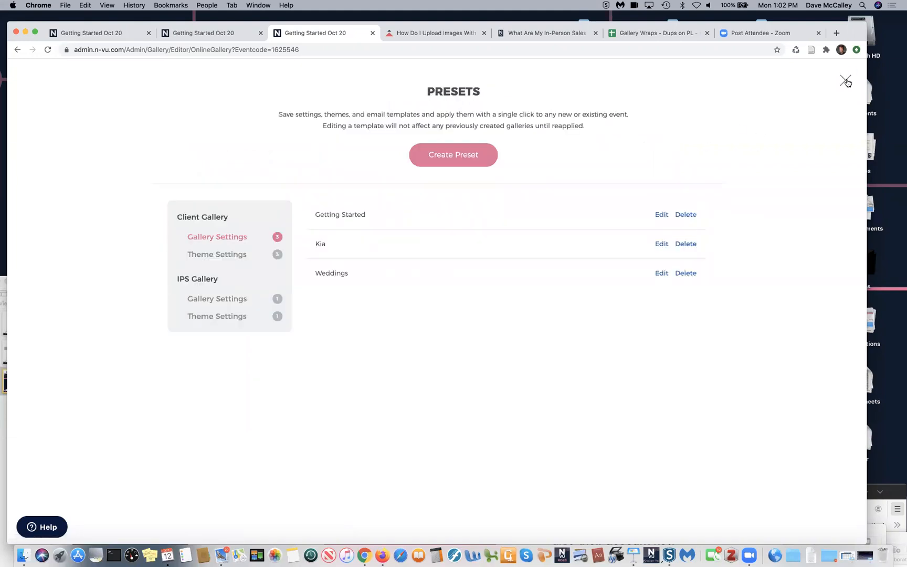
left_click(846, 82)
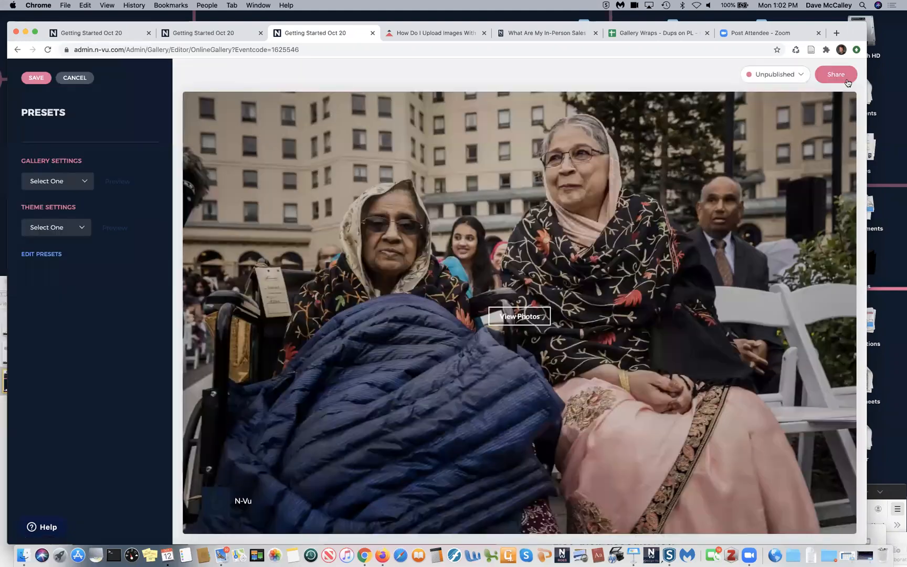
- Apply the Getting Started gallery settings preset and the theme preset listed between Dark Red and Senior Guys, and save
left_click(91, 191)
left_click(82, 190)
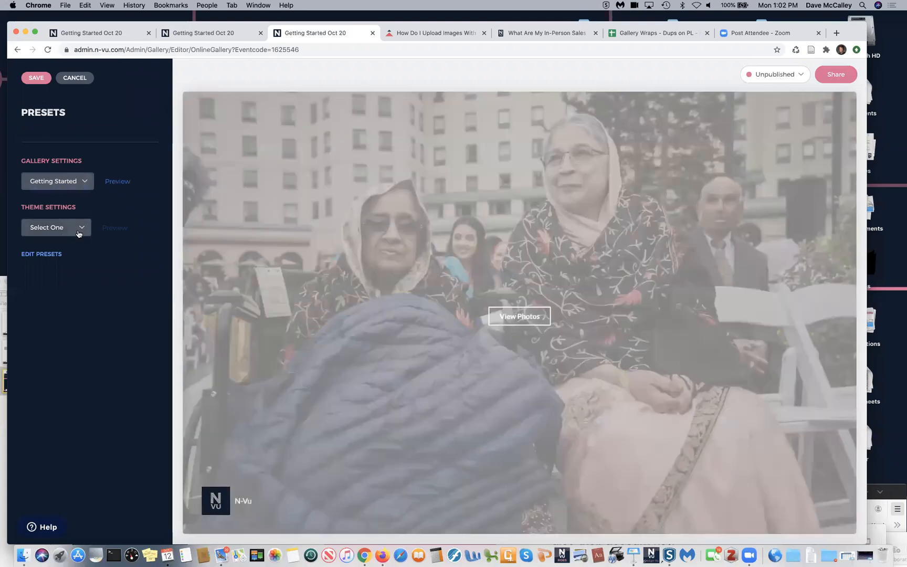
left_click(76, 229)
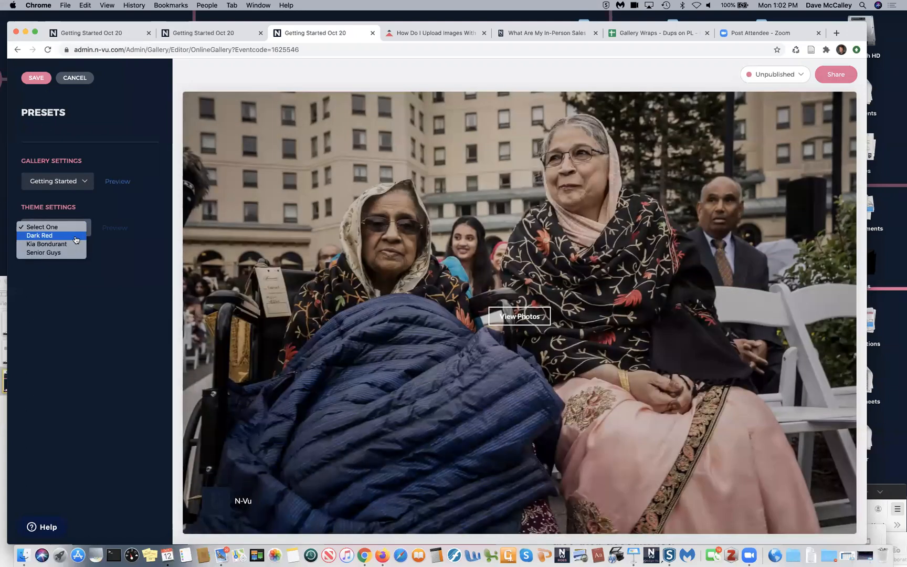
left_click(74, 245)
left_click(35, 79)
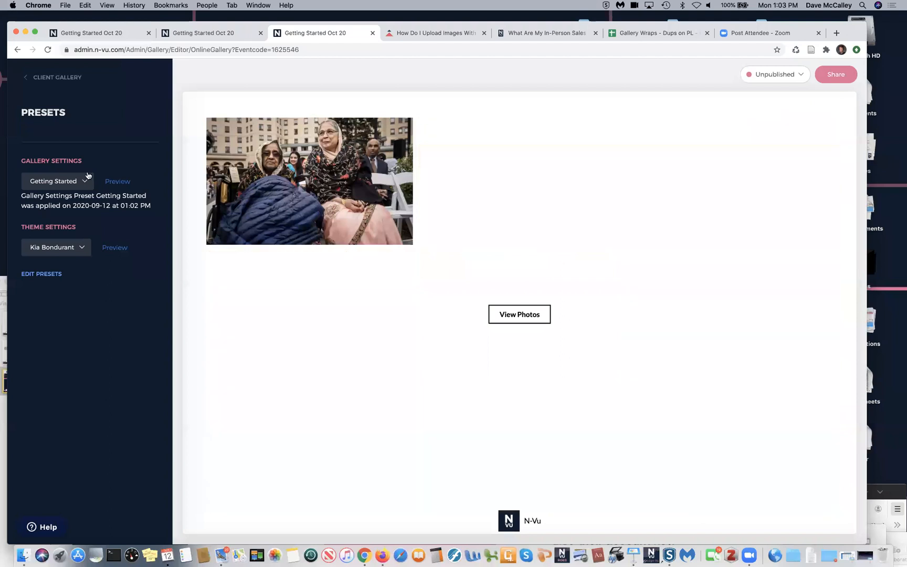
- Go back to the event dashboard, reopen the Client Gallery for editing, and open its password settings under Access & Security
left_click(55, 79)
left_click(55, 79)
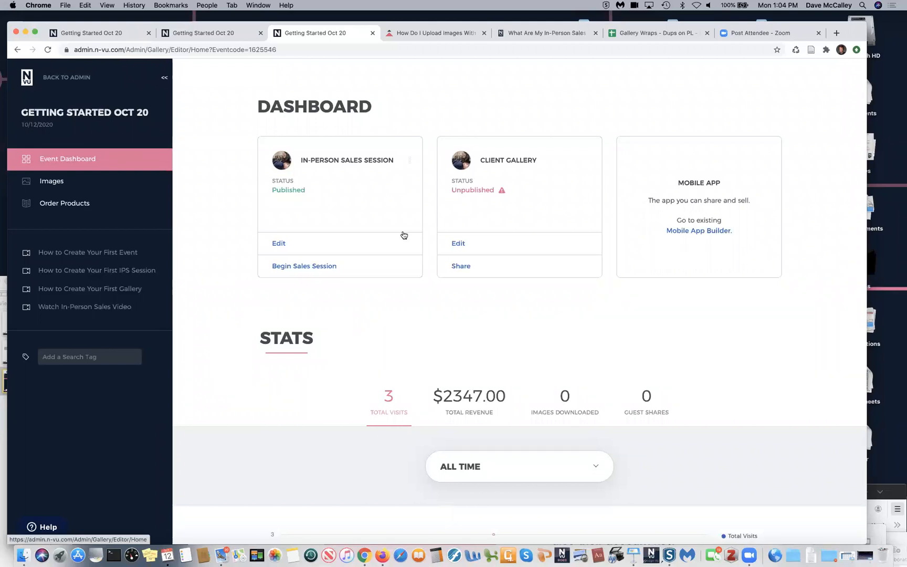
left_click(460, 245)
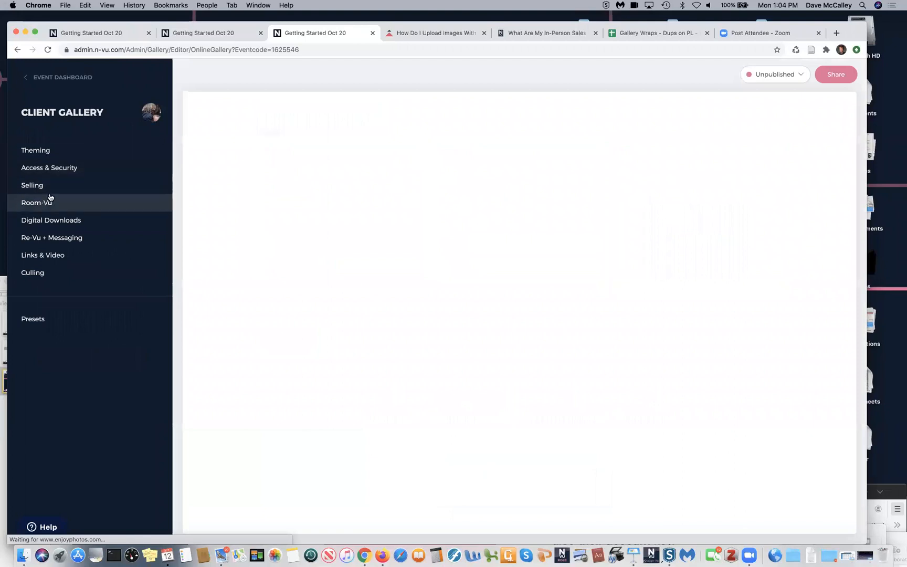
left_click(46, 168)
left_click(45, 167)
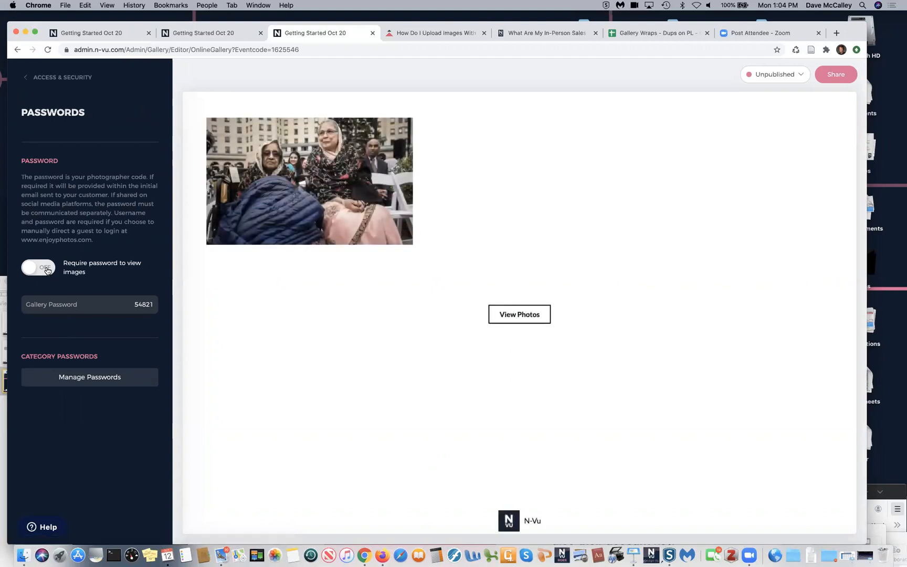
- Try requiring a password to view images, look at the category passwords, and discard the password changes
left_click(47, 271)
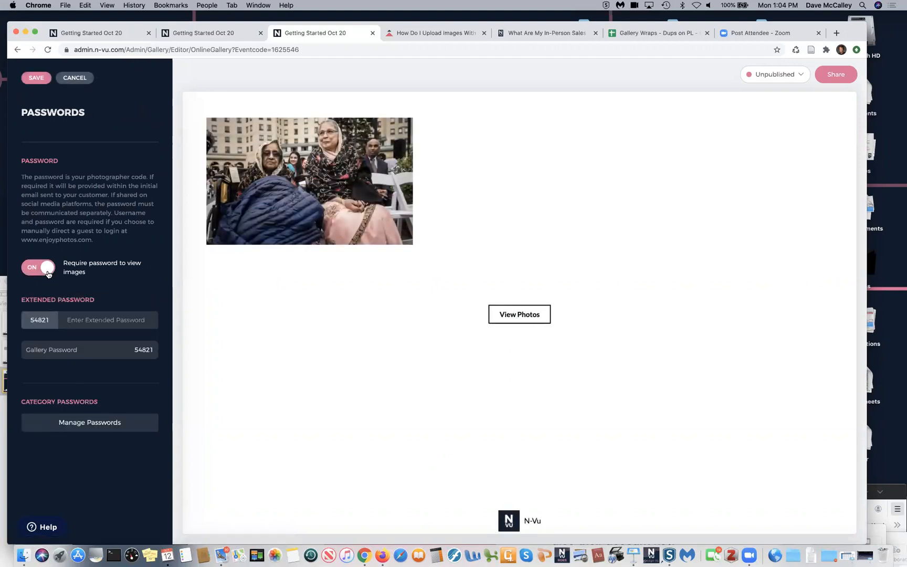
left_click(47, 272)
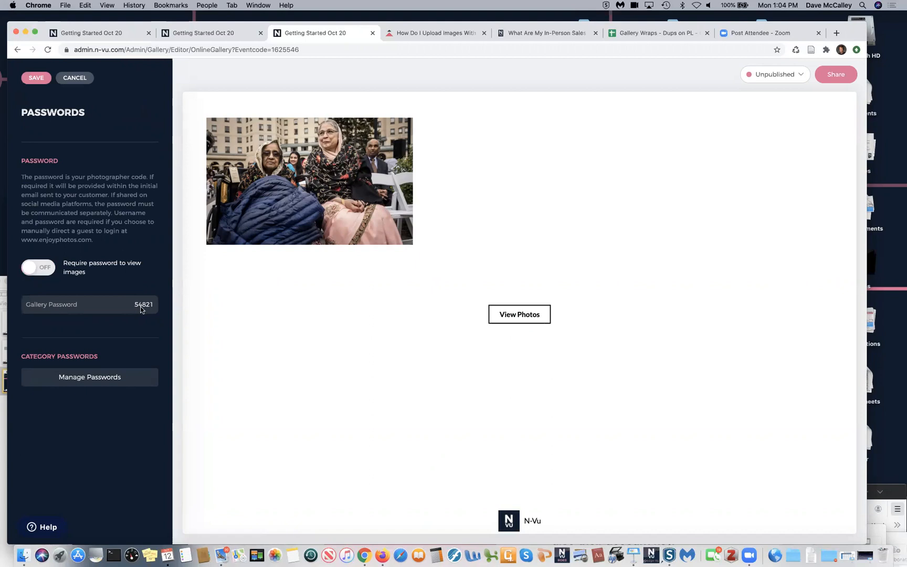
left_click(97, 377)
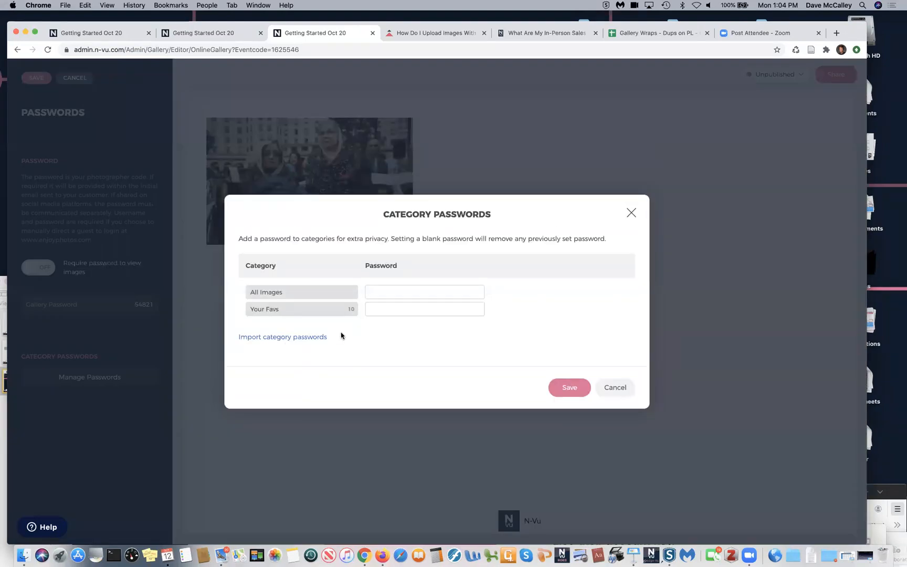
left_click(632, 212)
left_click(74, 77)
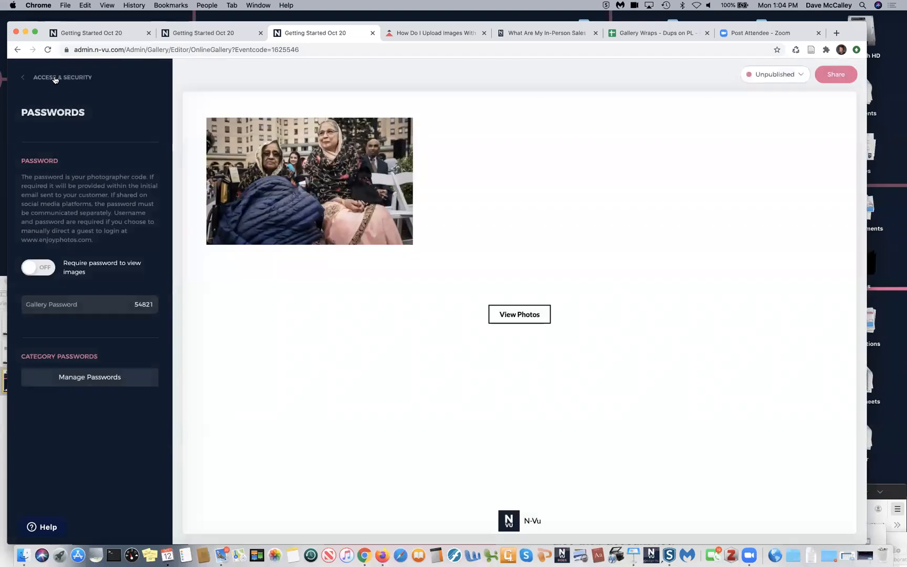
- Leave the event for the Gallery Manager and open the N-Vu Suggested Portraits price list in the Price List Manager
left_click(56, 79)
left_click(49, 78)
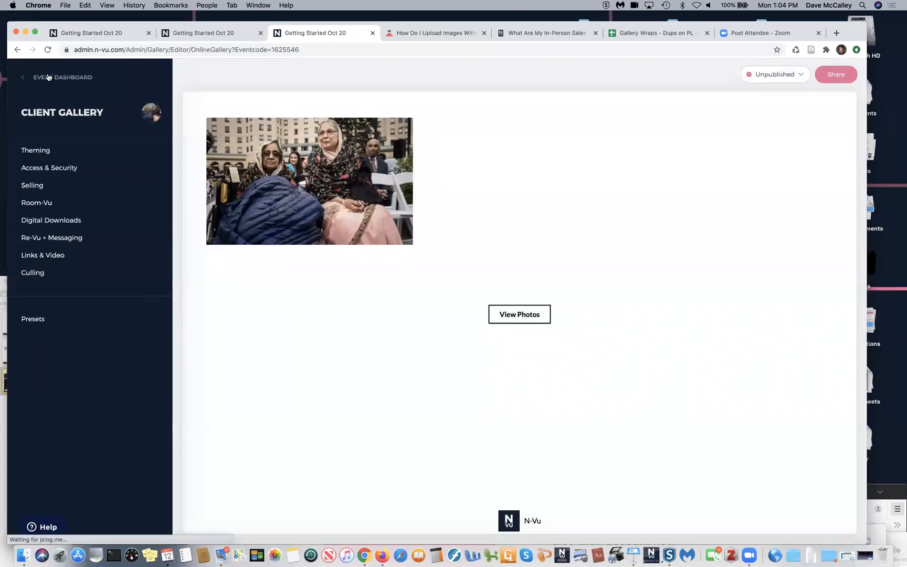
left_click(48, 79)
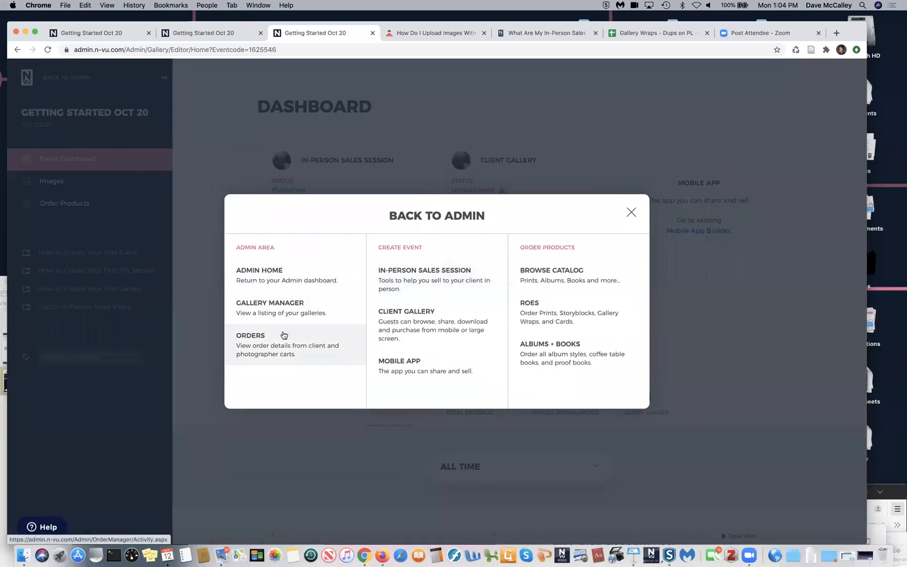
left_click(274, 314)
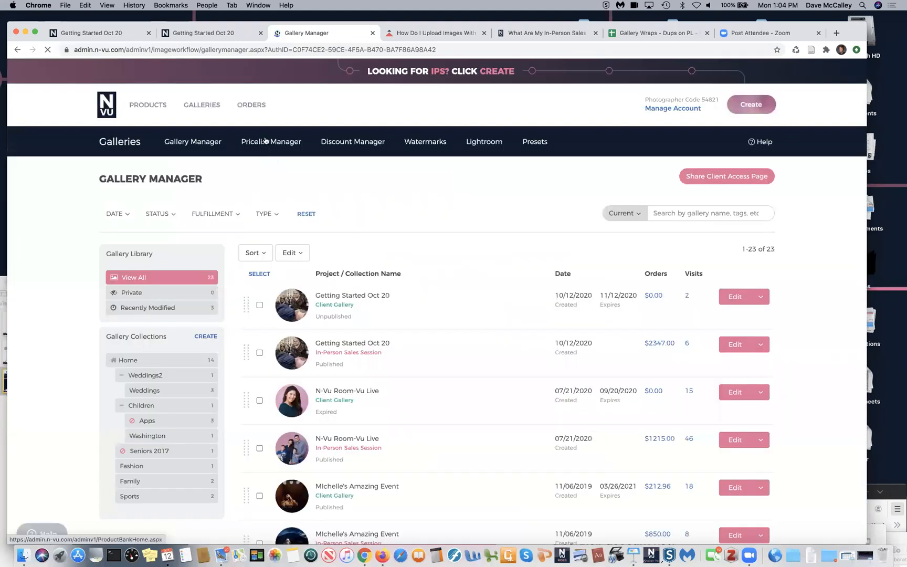
left_click(266, 141)
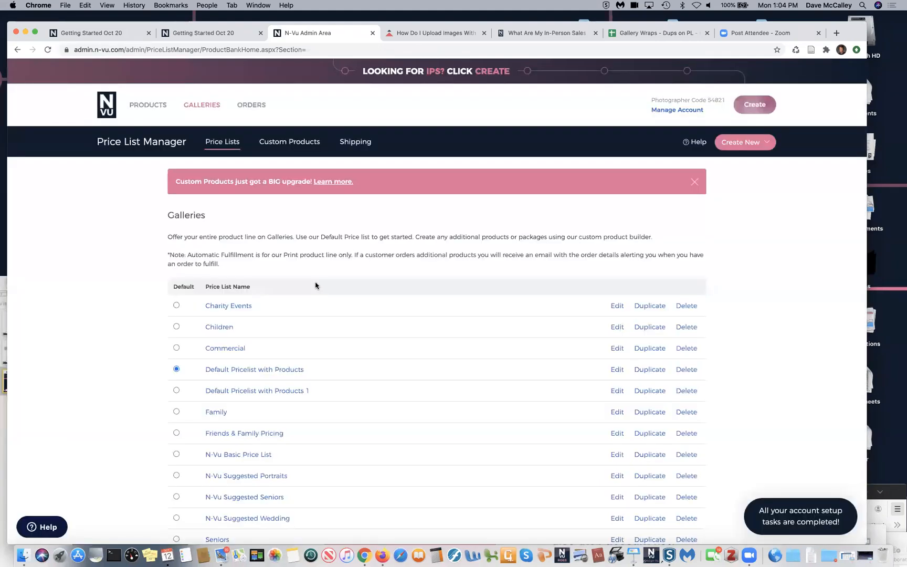
scroll(314, 283, "down", 5)
left_click(261, 337)
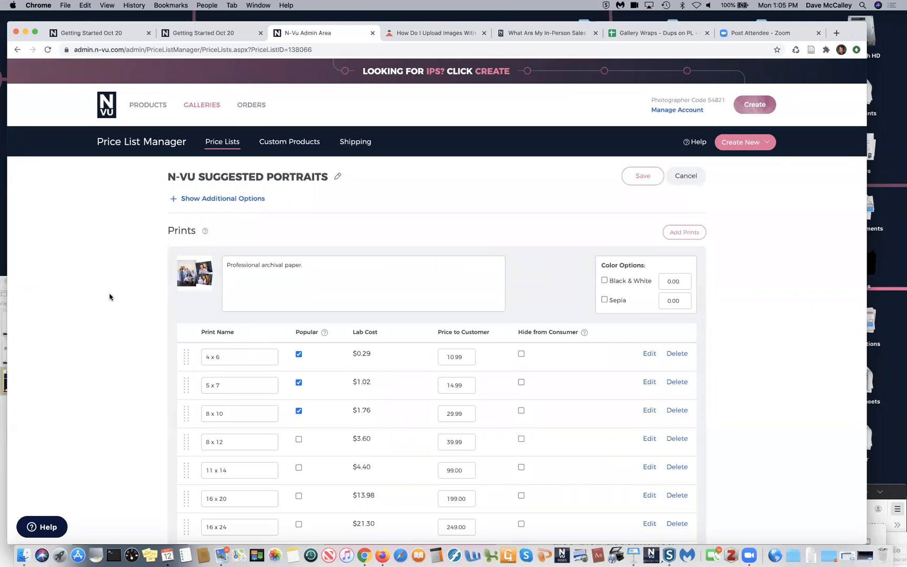
- Look through the print sizes, prices and color options in the price list, and view the choices for adding prints
scroll(110, 297, "down", 2)
scroll(109, 297, "down", 3)
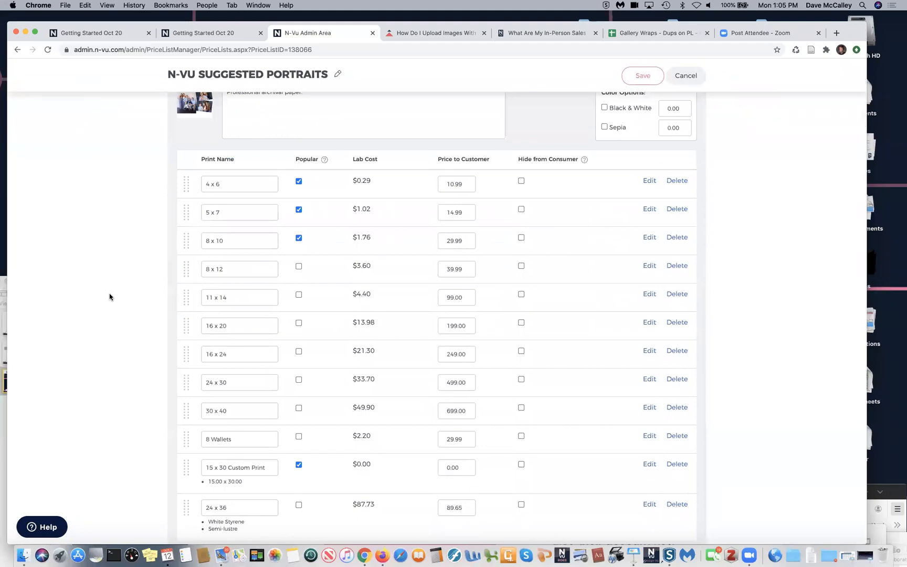
scroll(110, 297, "up", 5)
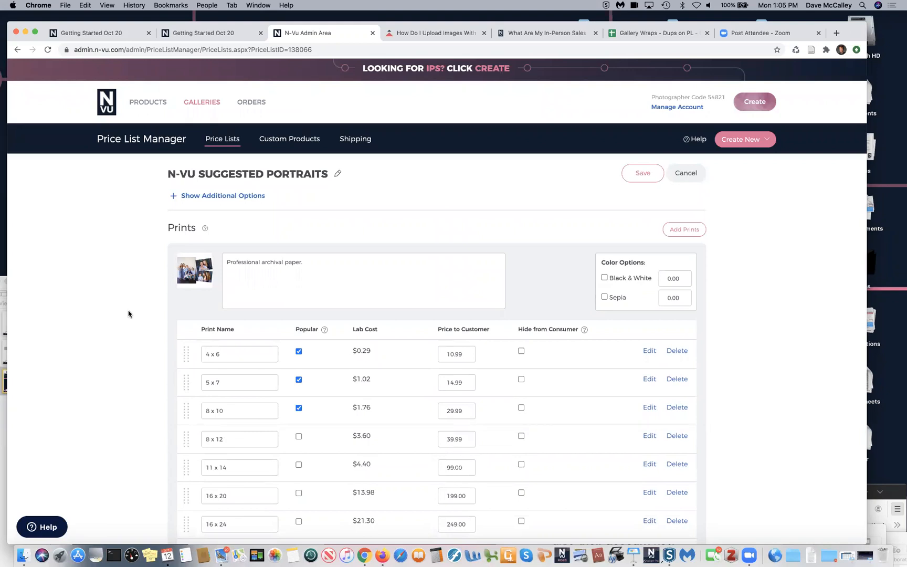
scroll(128, 314, "down", 3)
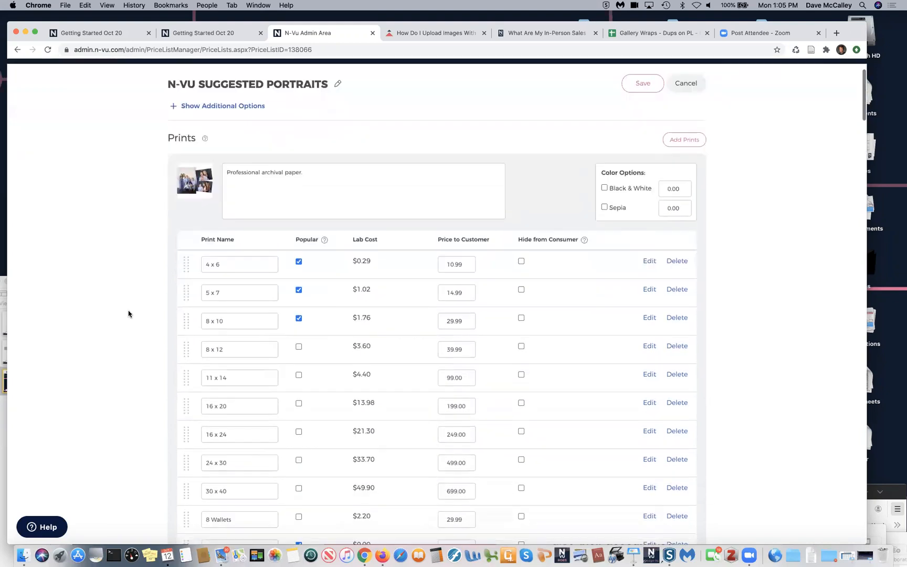
scroll(129, 314, "down", 3)
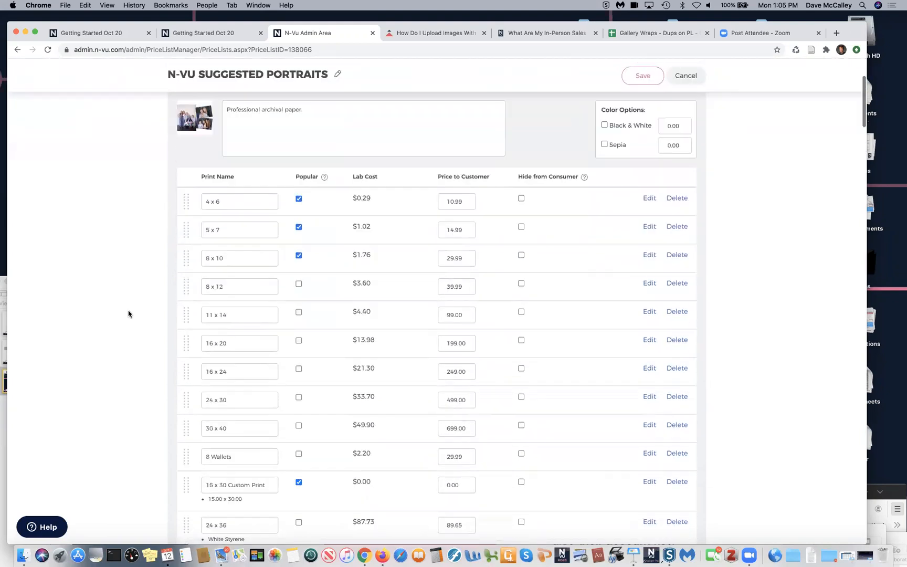
scroll(129, 314, "up", 5)
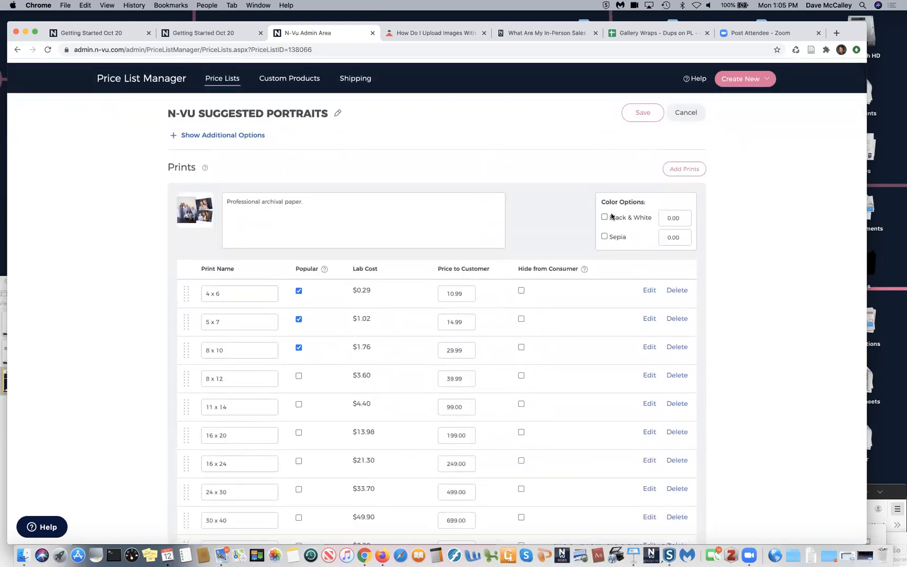
left_click(689, 170)
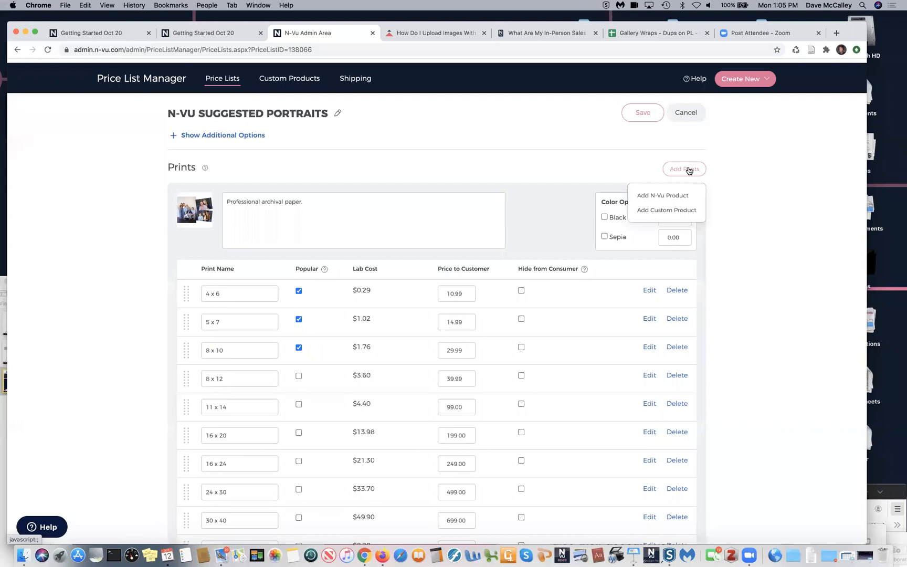
- Start a new custom product in the Price List Manager, named Acrylic 20x30 and priced at $300.00
left_click(290, 78)
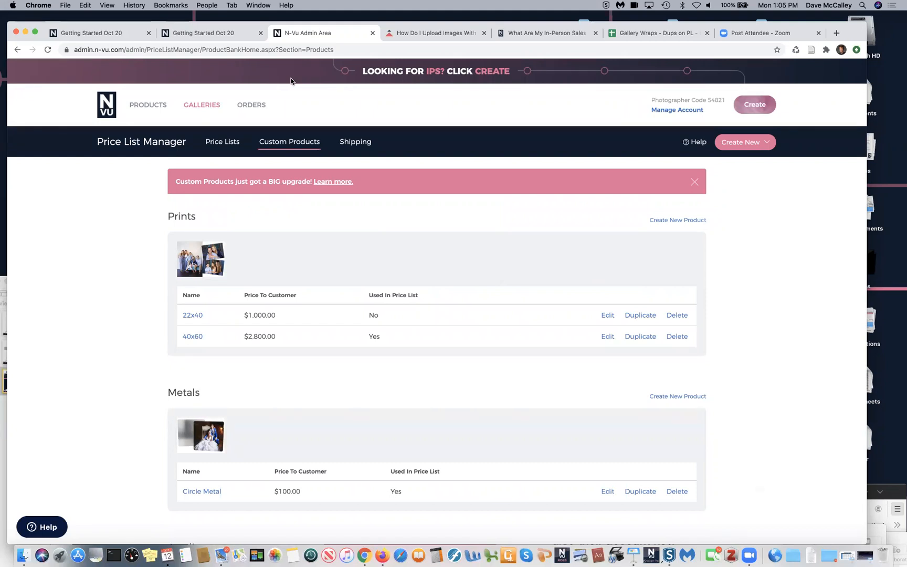
left_click(766, 147)
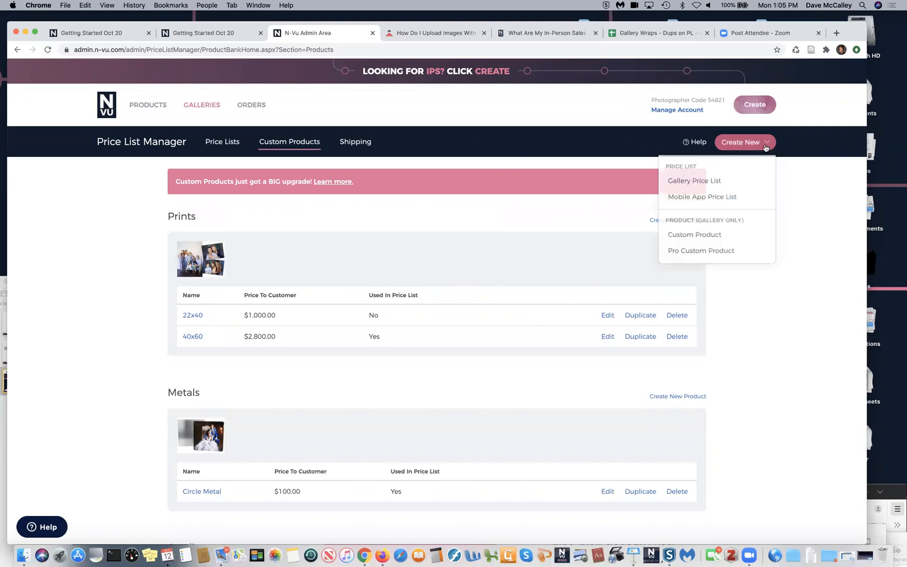
left_click(721, 238)
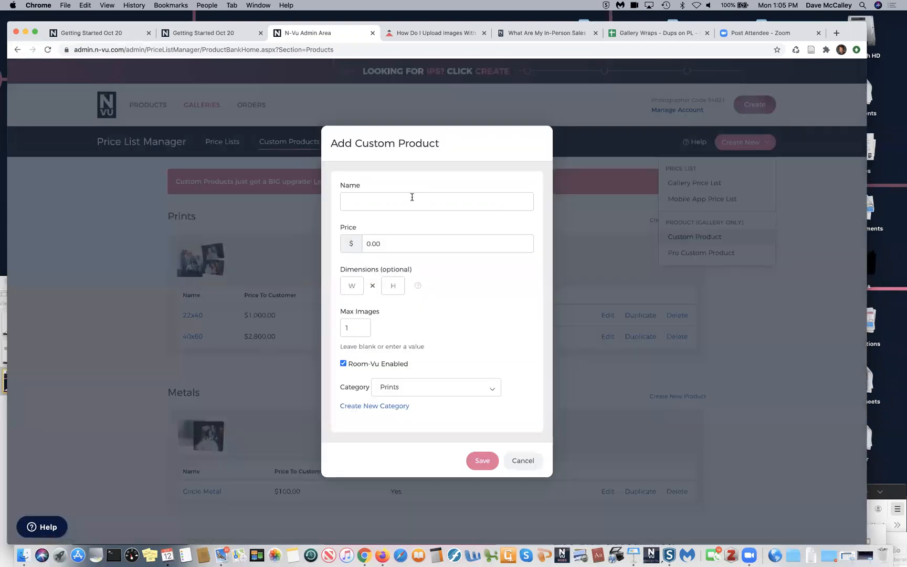
left_click(412, 197)
key("Down")
type("Acrylic 2")
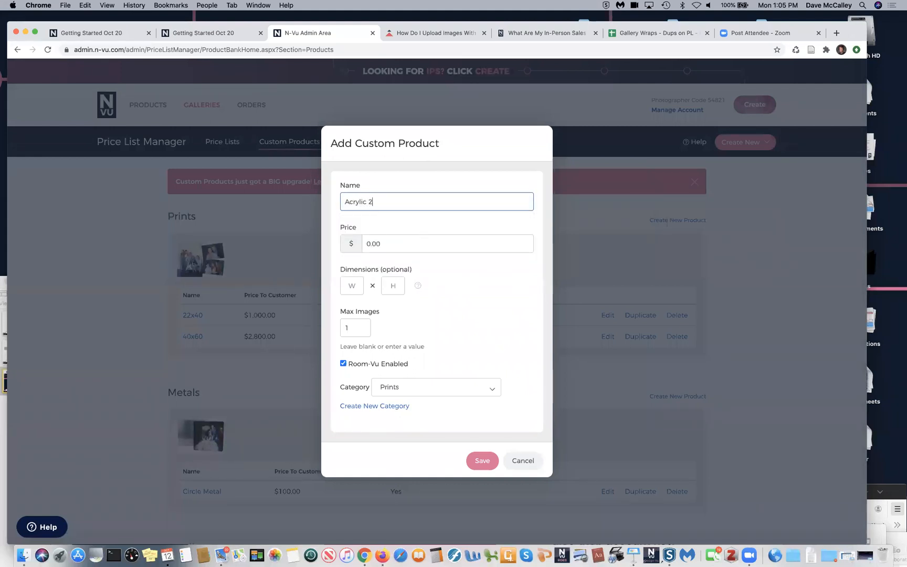
type("0c")
key("BackSpace")
type("x30")
left_click(366, 243)
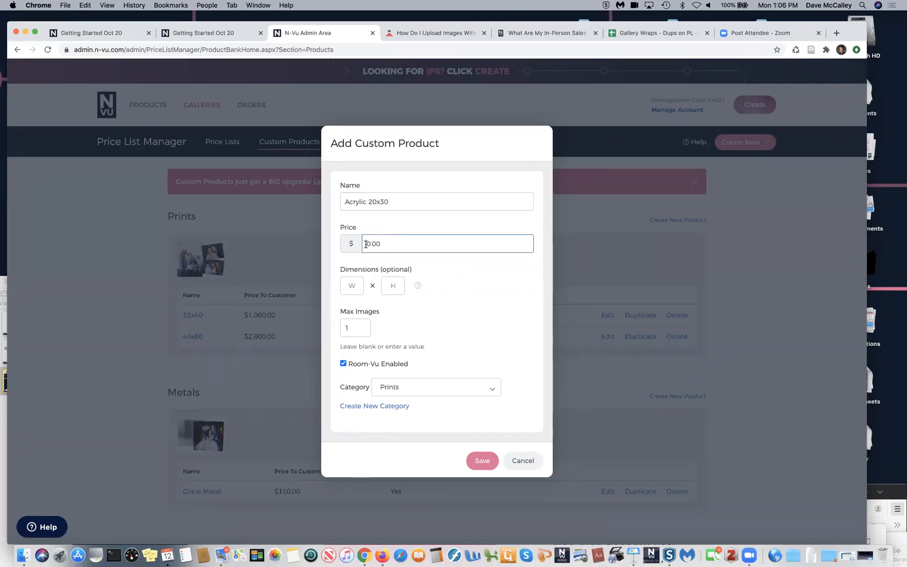
type("300")
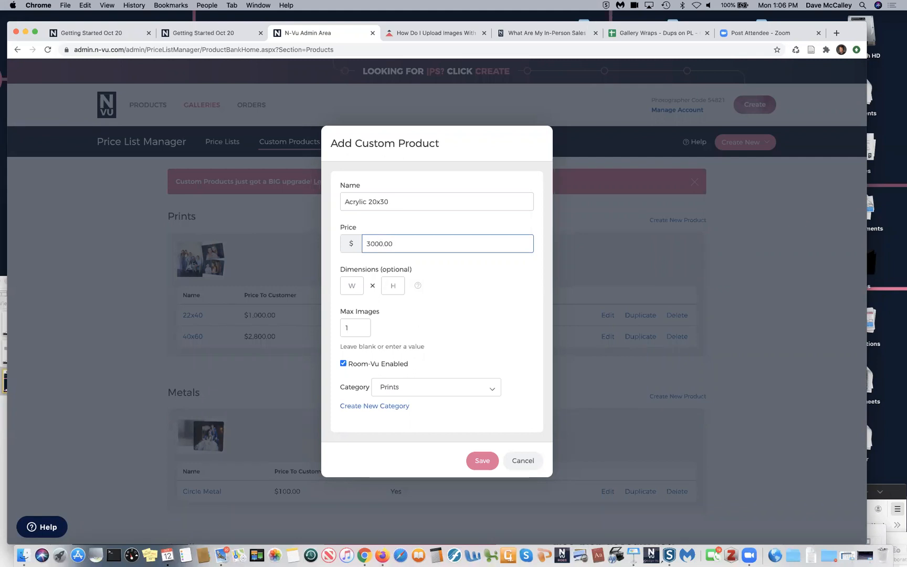
- Set the custom product's dimensions to 20 x 30, assign it to the Acrylics category, and save it
left_click(348, 285)
type("20")
left_click(393, 285)
type("30")
left_click(488, 388)
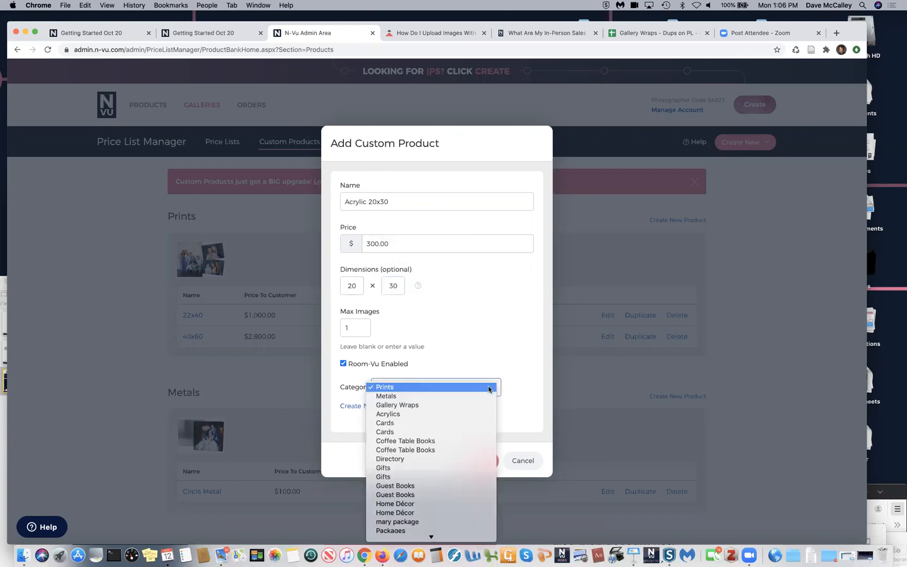
left_click(470, 414)
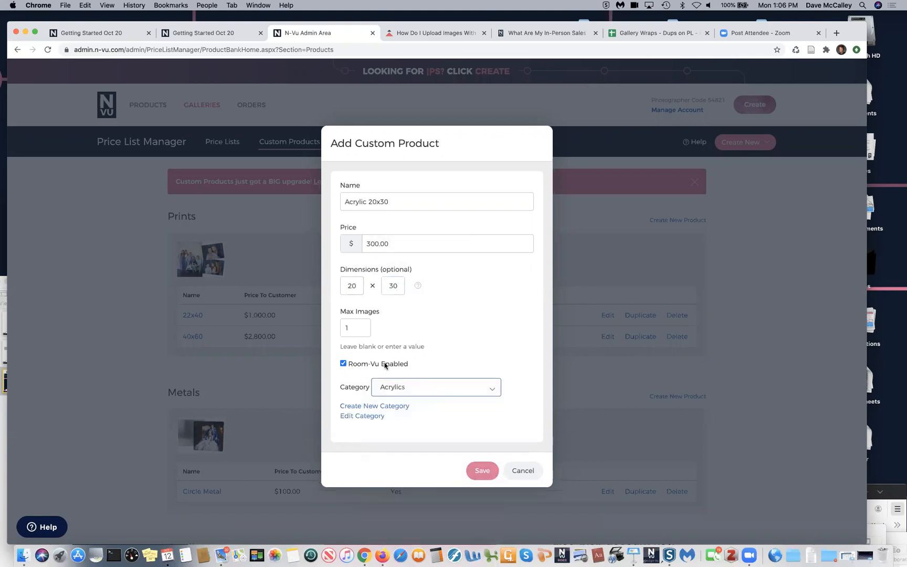
left_click(476, 468)
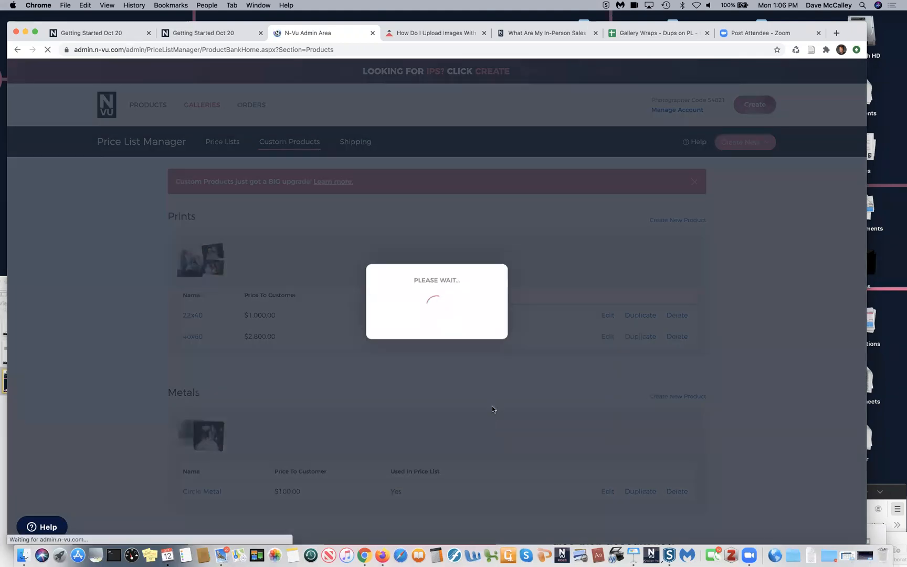
- Check the new product in the Acrylics category and reopen the N-Vu Suggested Portraits price list
scroll(492, 410, "down", 7)
scroll(492, 410, "down", 1)
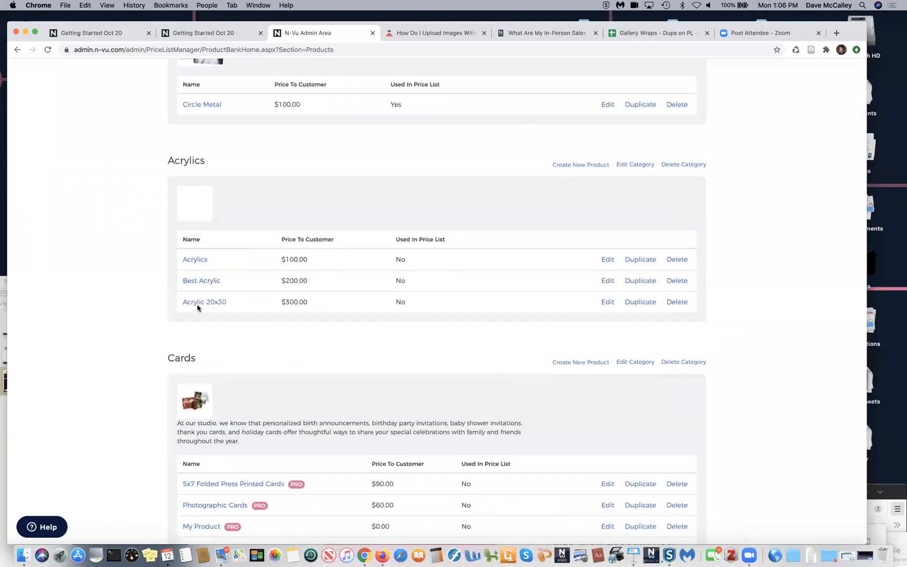
scroll(210, 304, "up", 10)
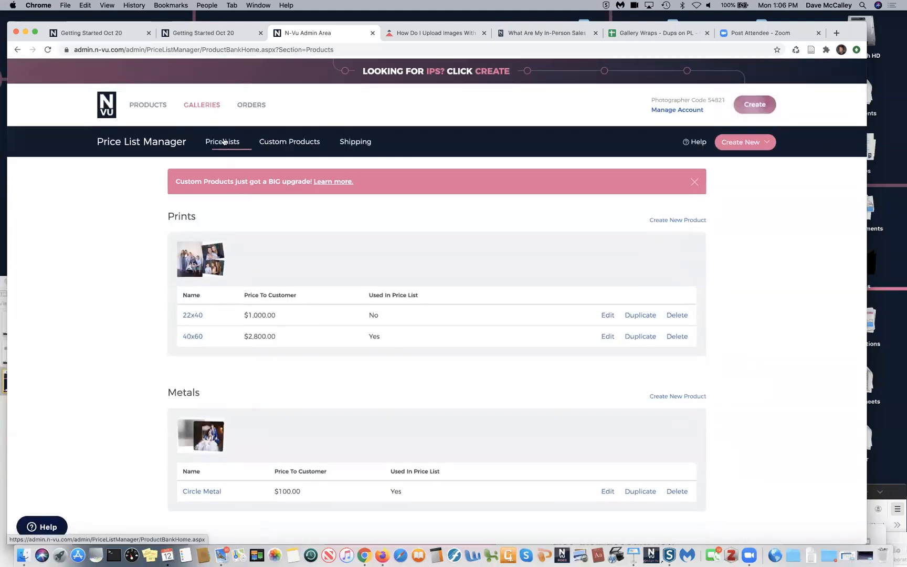
left_click(224, 143)
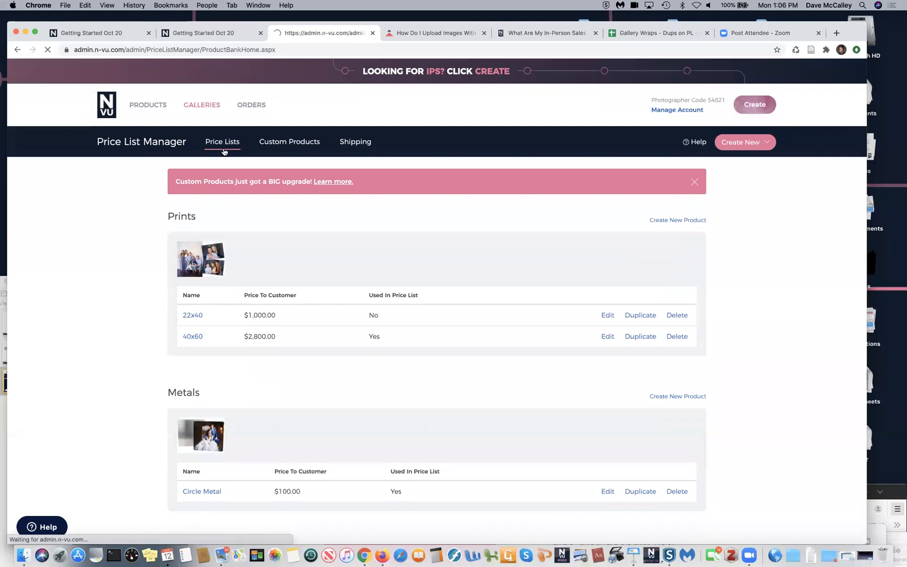
scroll(236, 367, "down", 3)
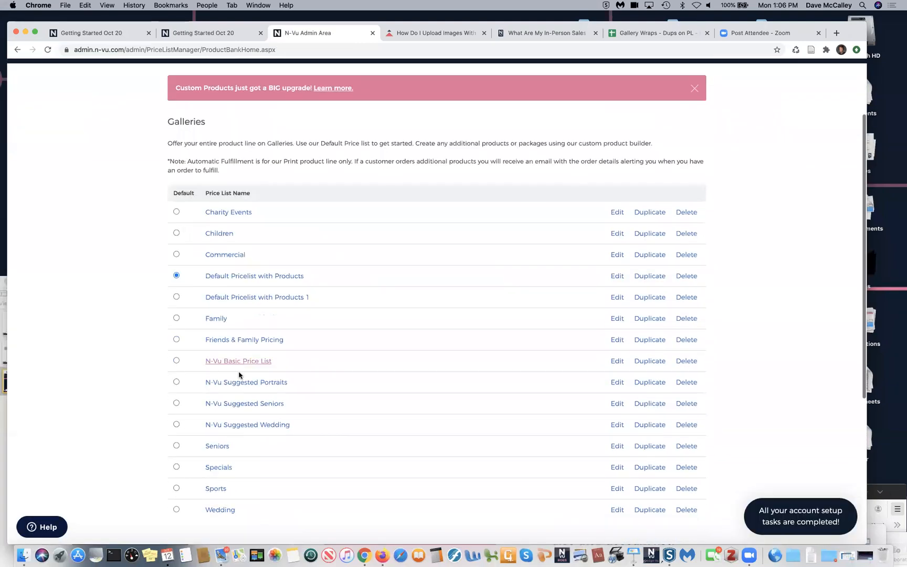
left_click(239, 385)
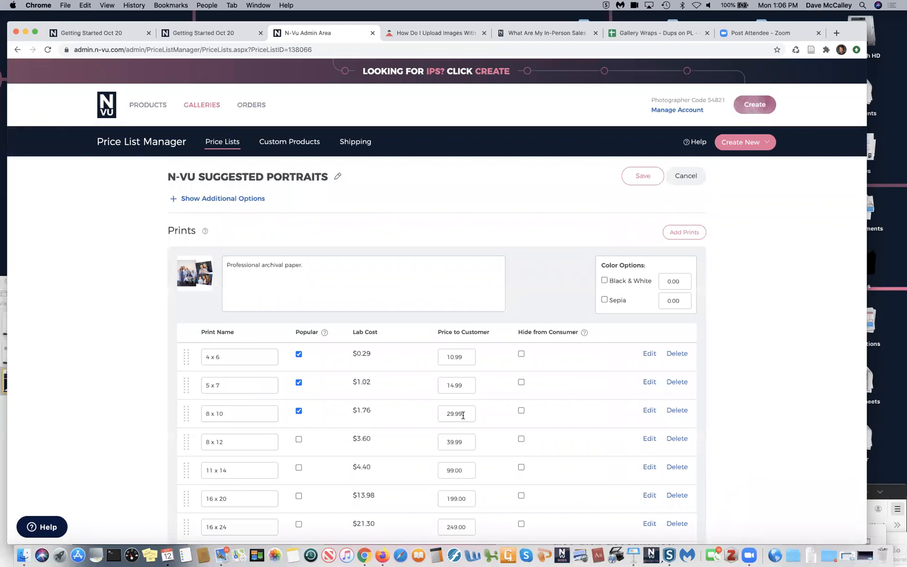
- Add the 22x40 custom product to the Prints section of the price list and save the change
scroll(666, 254, "down", 2)
scroll(667, 252, "up", 1)
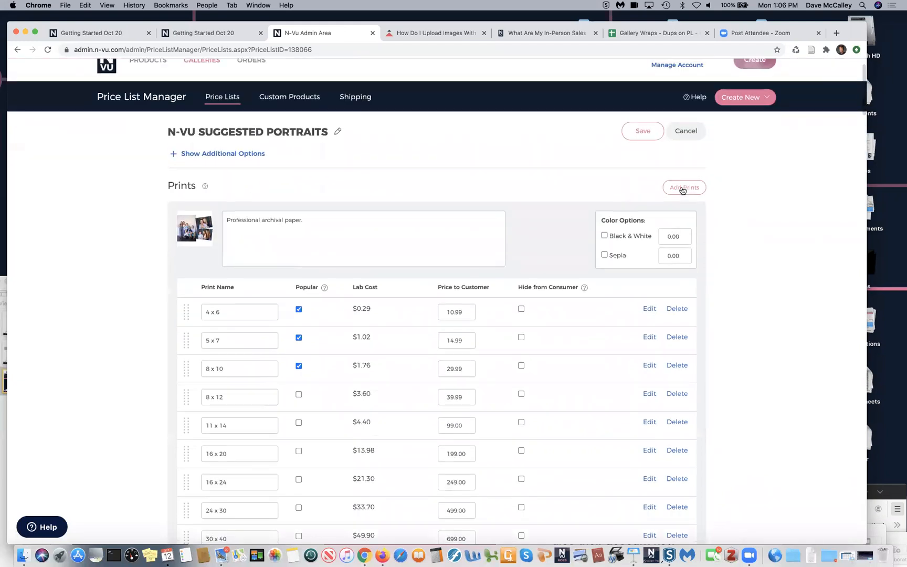
left_click(687, 189)
left_click(671, 231)
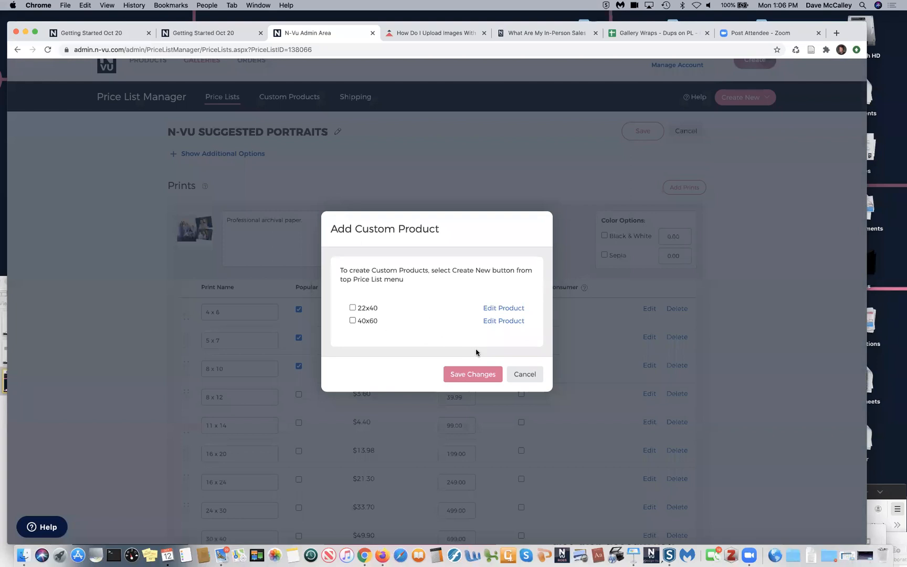
left_click(353, 308)
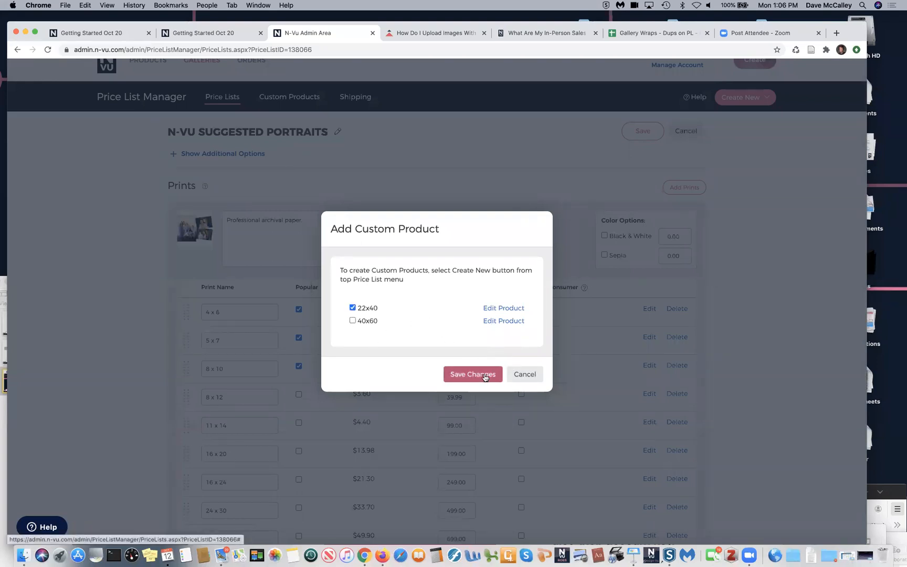
left_click(484, 375)
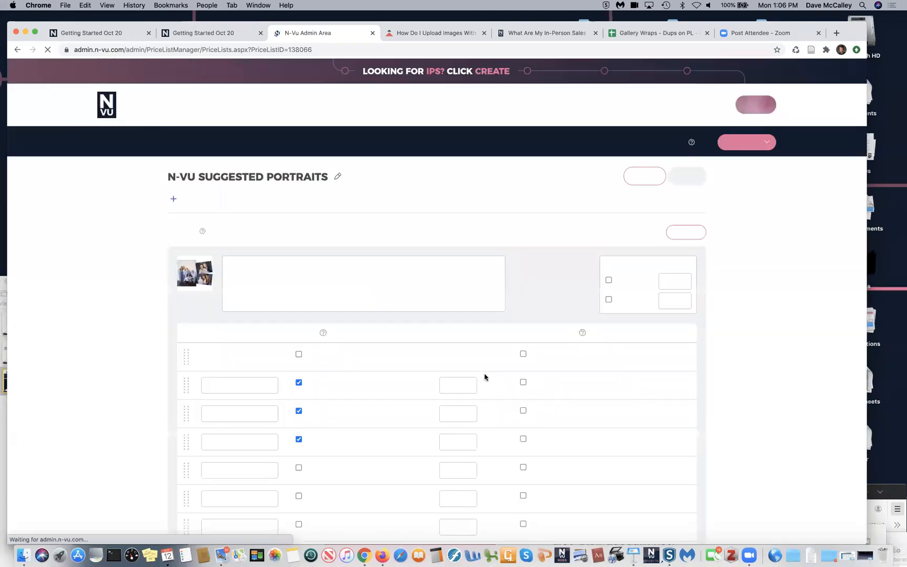
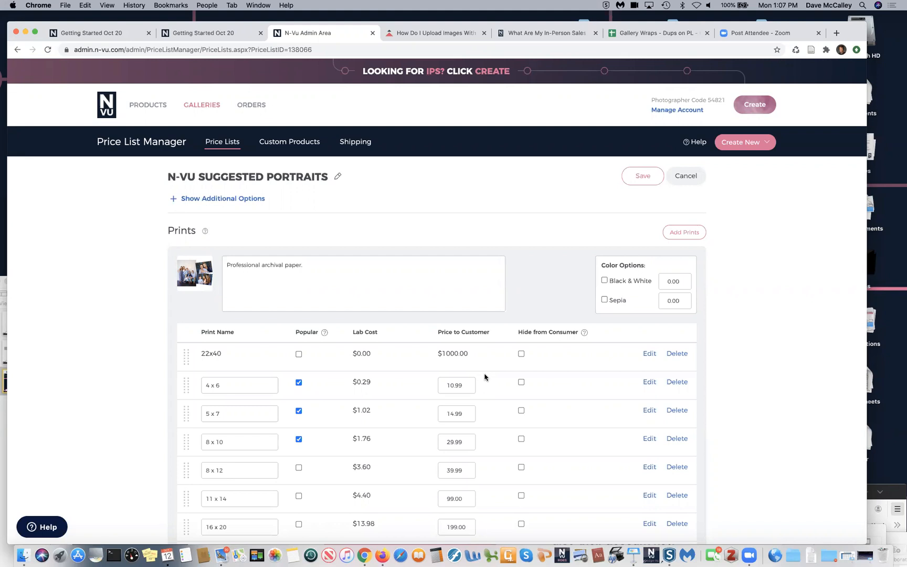
- Add a new package in the Packages section of the price list and name it Package A
scroll(685, 405, "down", 10)
scroll(685, 402, "down", 6)
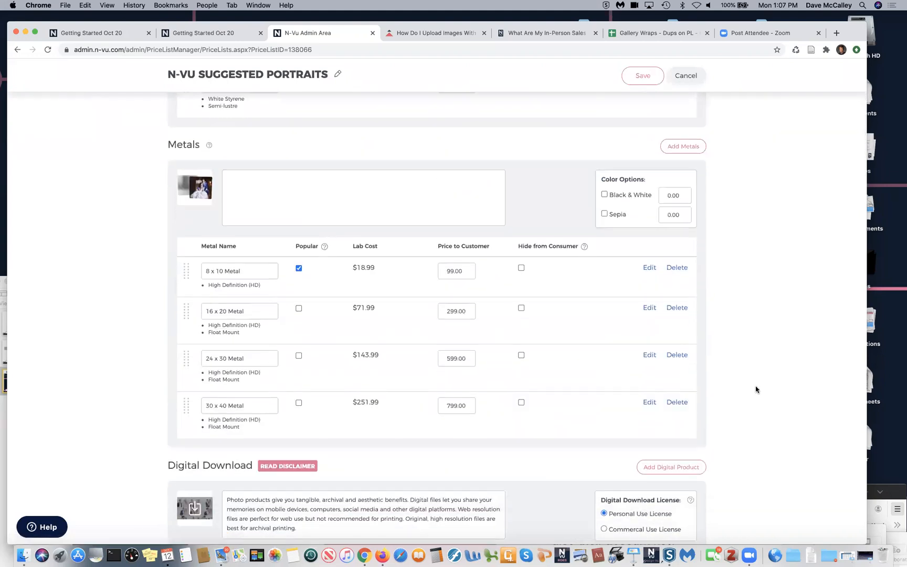
scroll(756, 389, "up", 15)
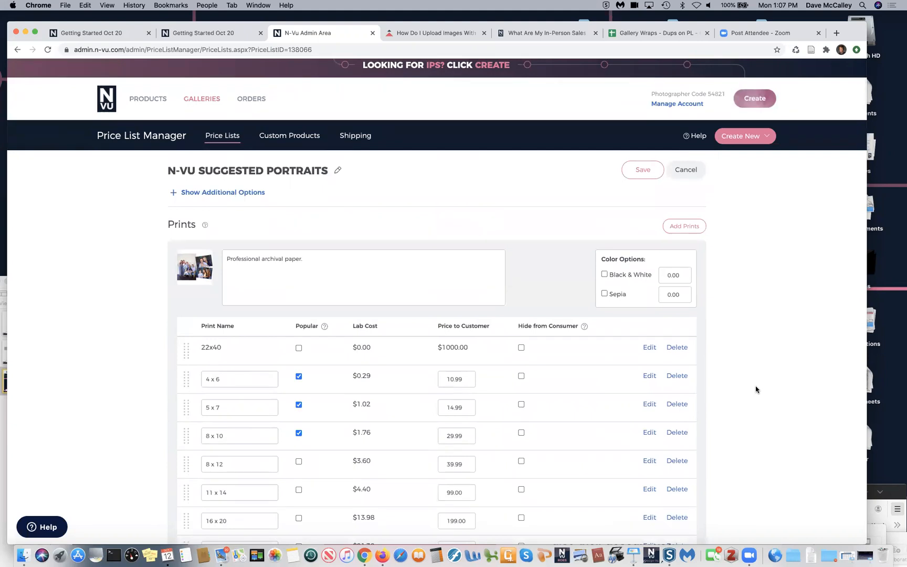
scroll(756, 389, "down", 20)
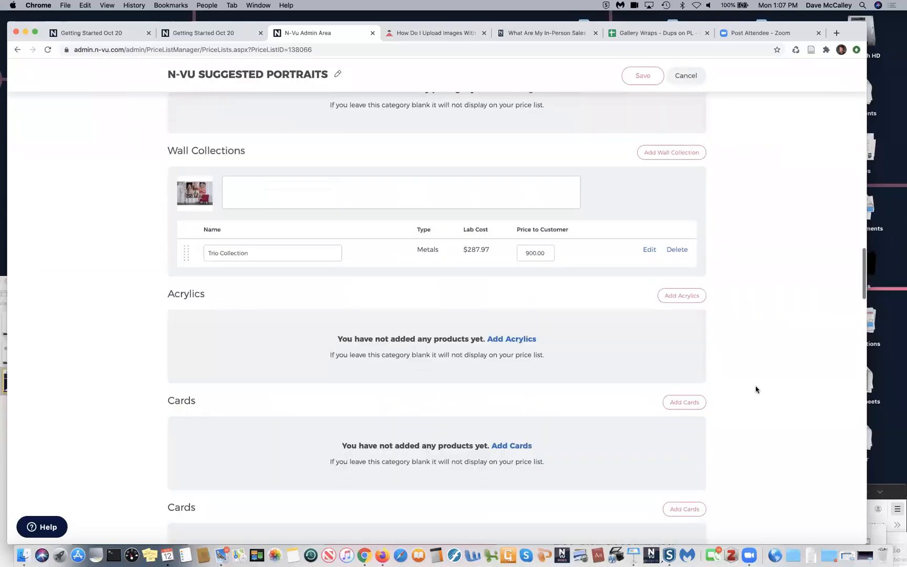
scroll(756, 389, "up", 5)
scroll(756, 389, "up", 2)
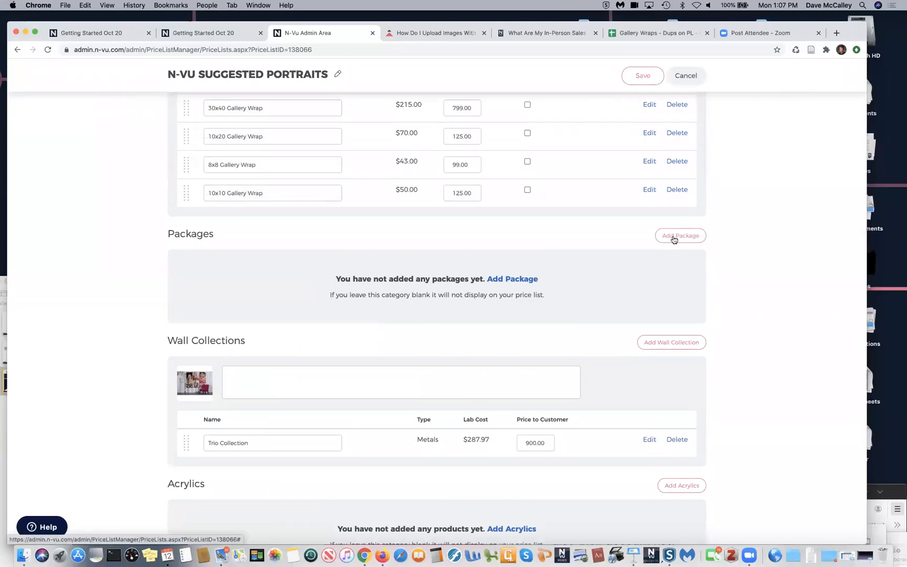
left_click(675, 238)
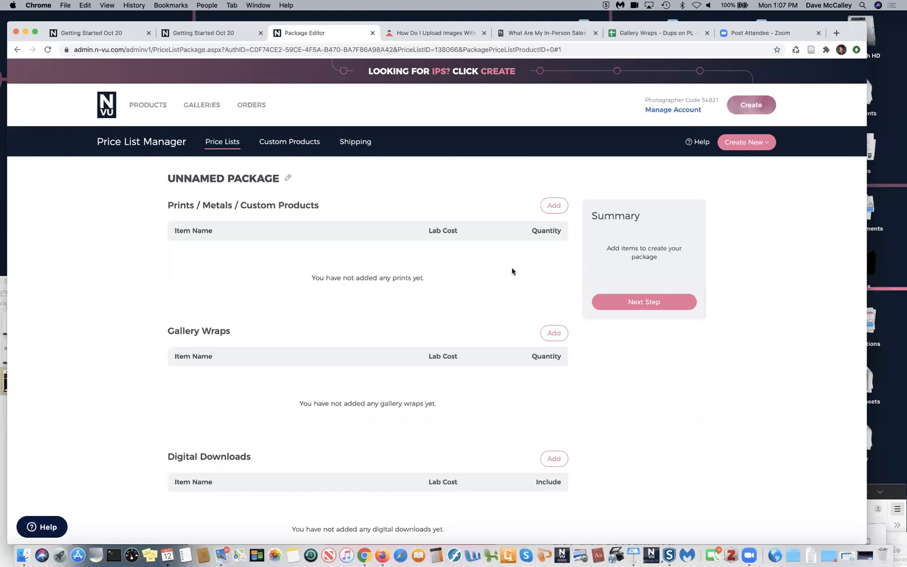
left_click(288, 180)
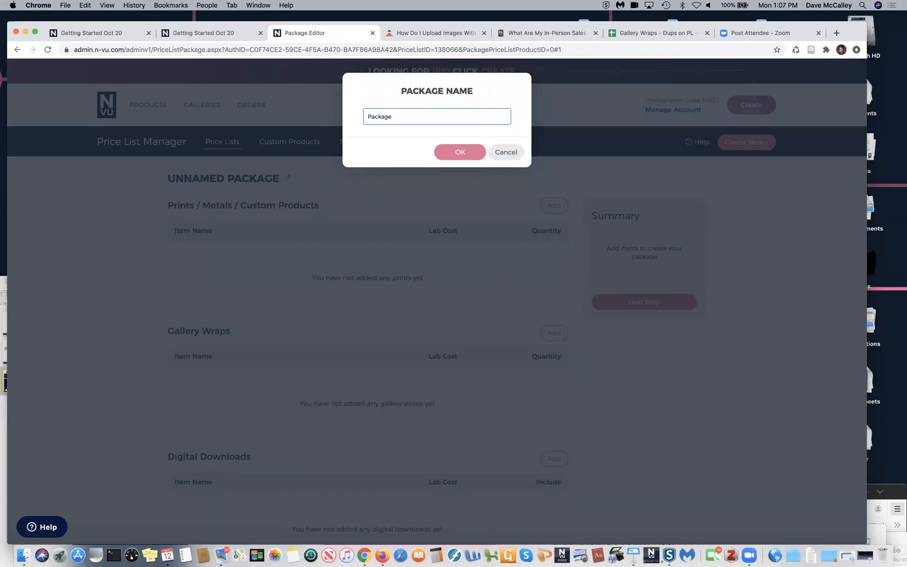
left_click(446, 154)
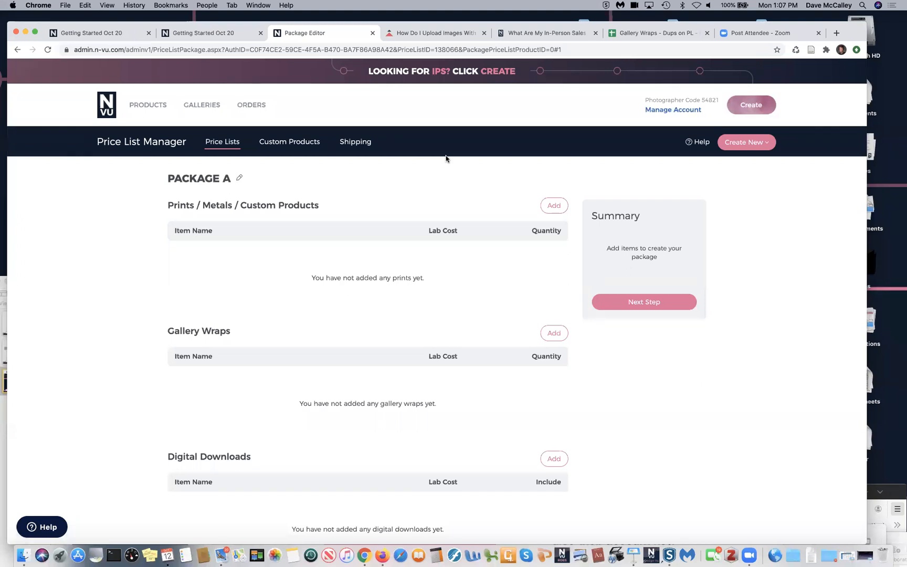
- Add one 11 x 14, four 5 x 7 and one 8 Wallets to Package A's prints
left_click(554, 208)
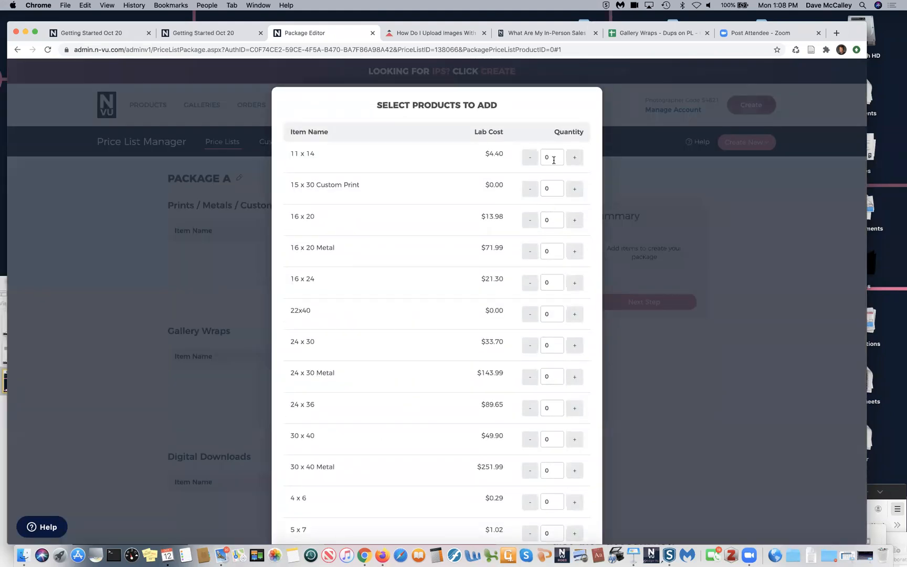
left_click(575, 158)
scroll(548, 238, "down", 5)
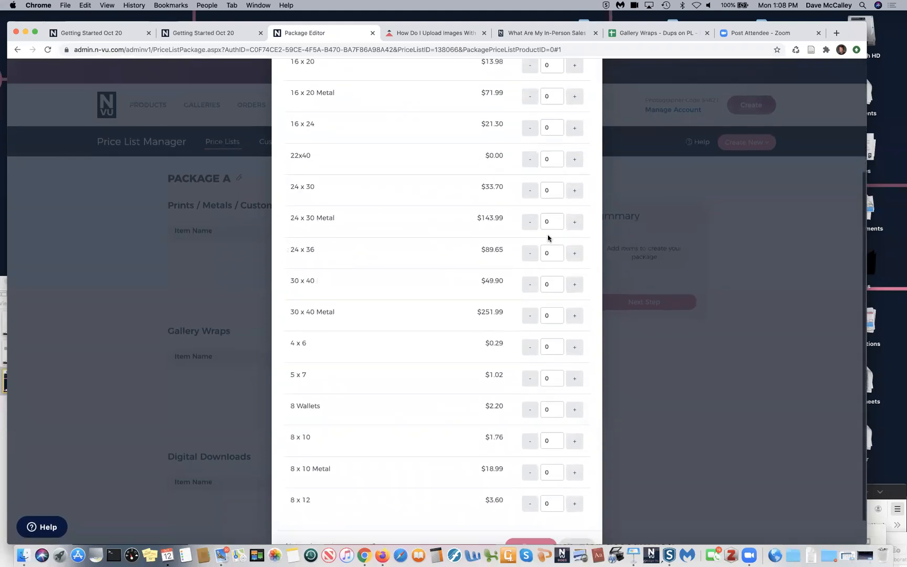
scroll(548, 238, "down", 2)
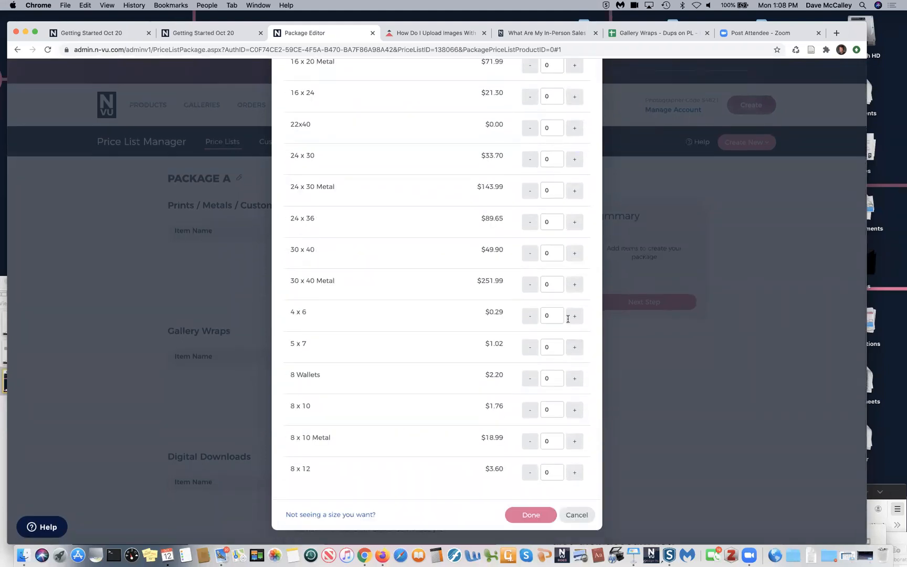
left_click(576, 348)
left_click(575, 380)
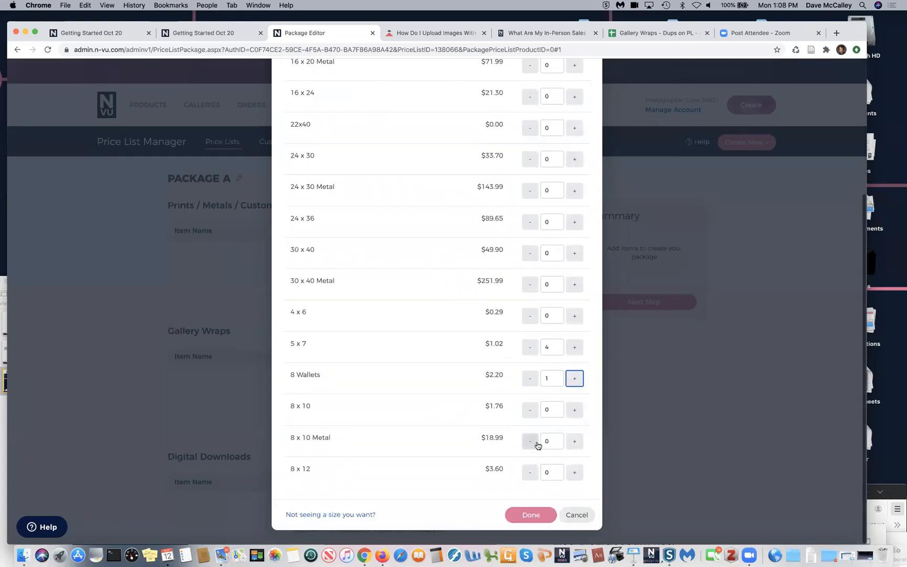
left_click(534, 511)
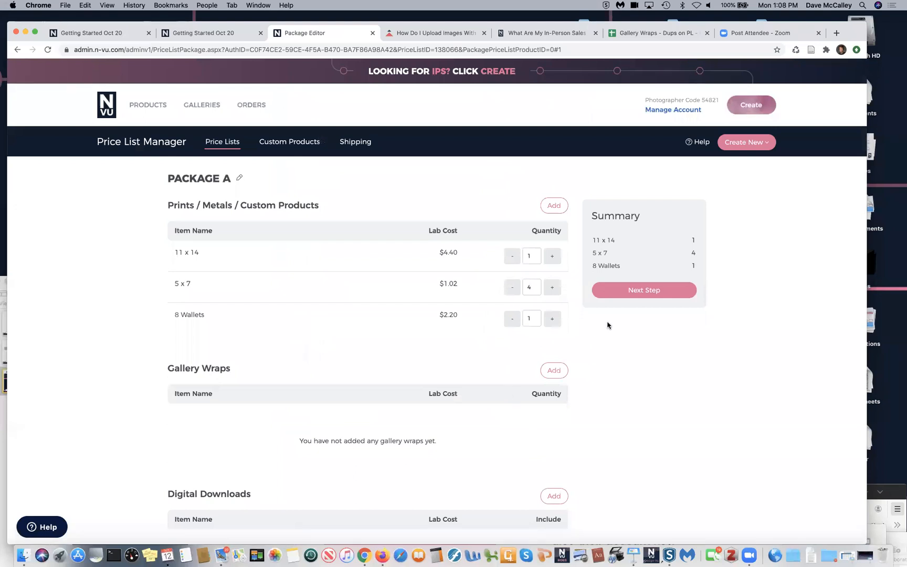
- Add one Web Resolution Individual Digital Download to Package A's digital downloads
scroll(471, 375, "up", 1)
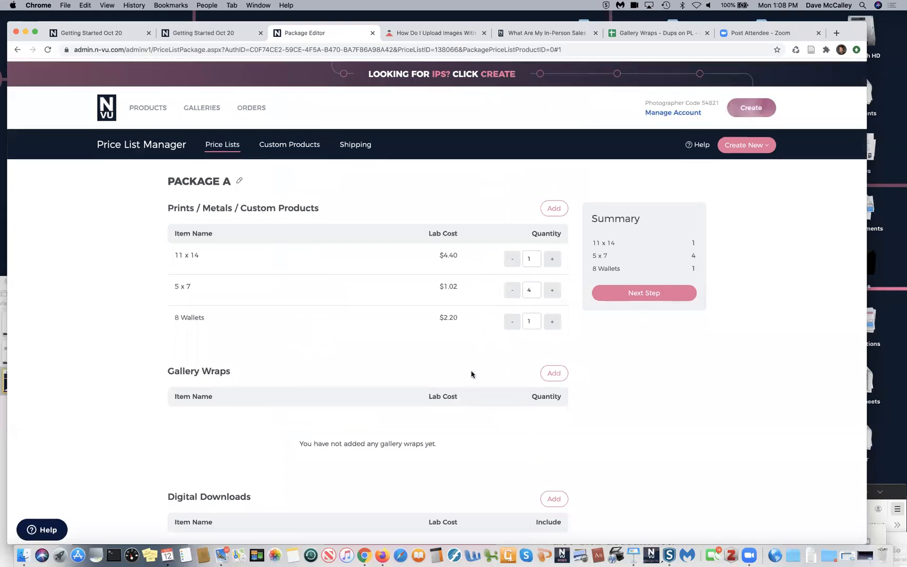
scroll(471, 374, "down", 5)
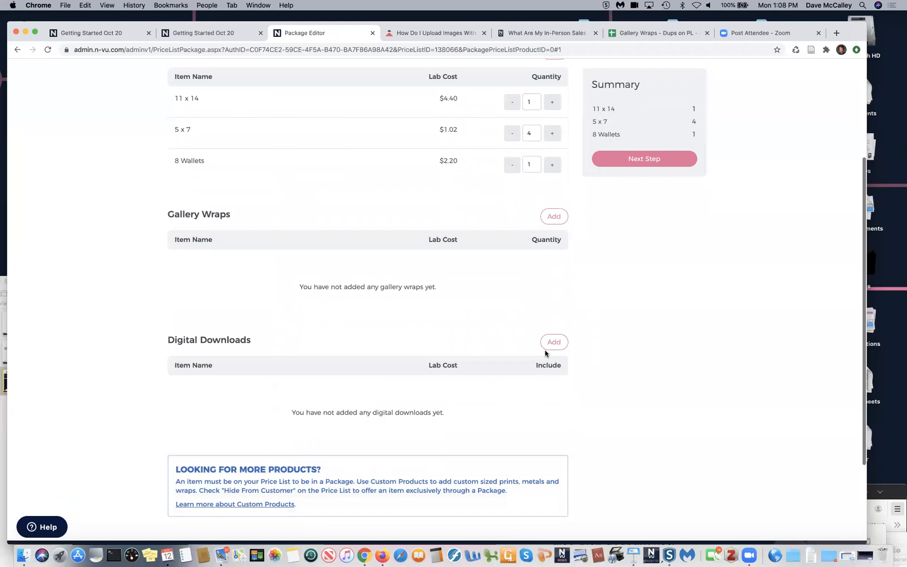
left_click(554, 342)
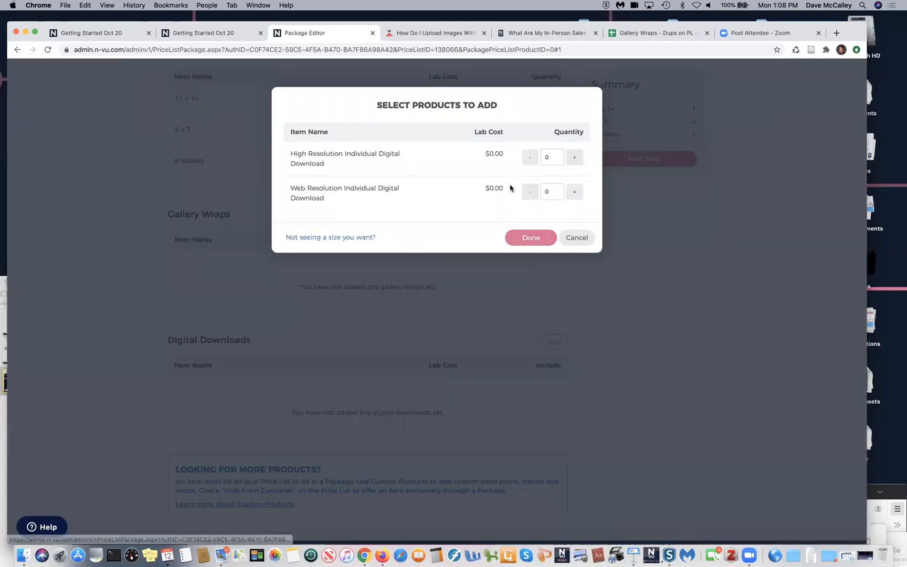
left_click(574, 192)
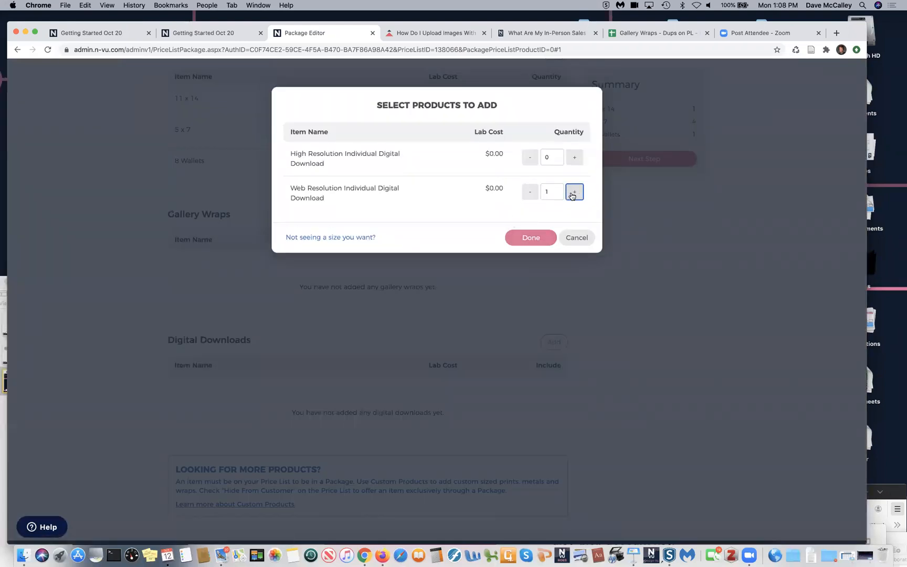
left_click(535, 238)
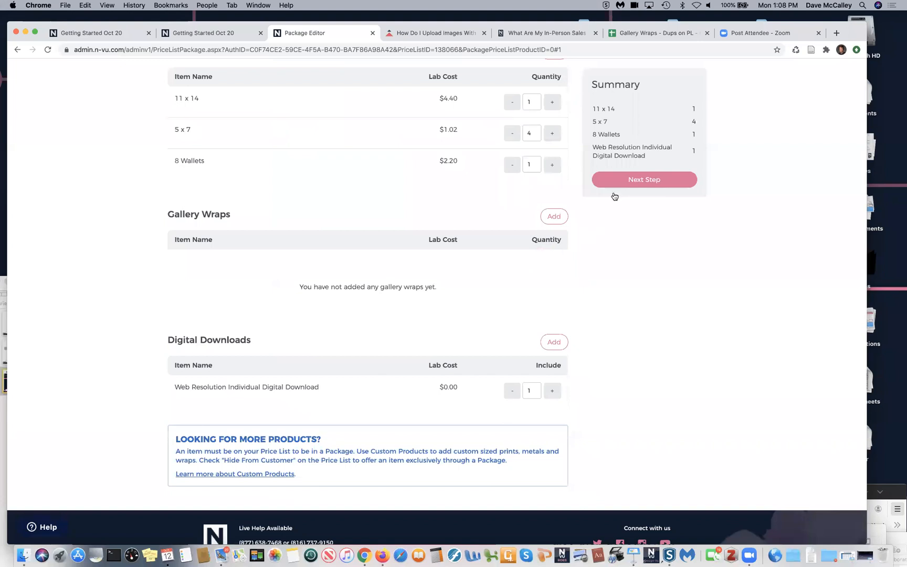
- Set Package A's price to 599.00, limit its images to a maximum of 1, and finish the package
left_click(628, 180)
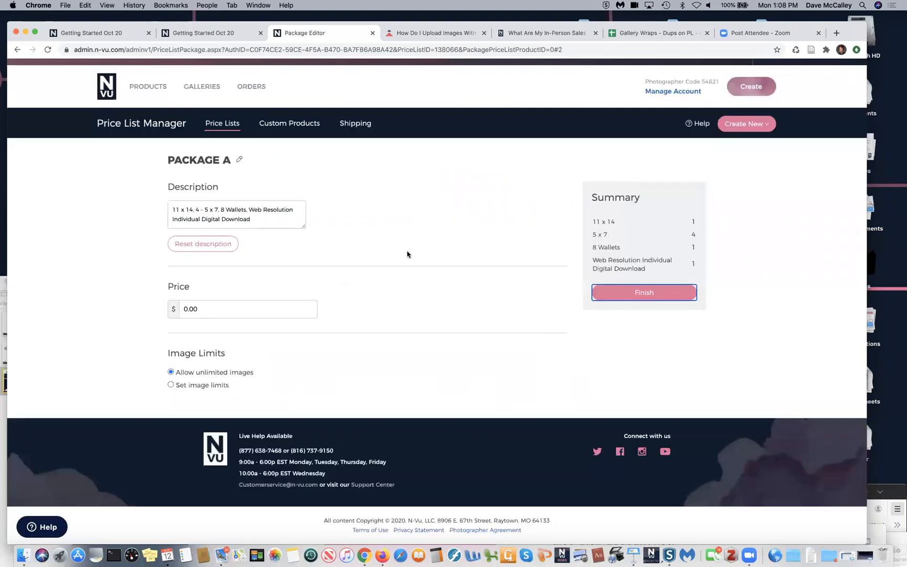
left_click_drag(215, 309, 141, 311)
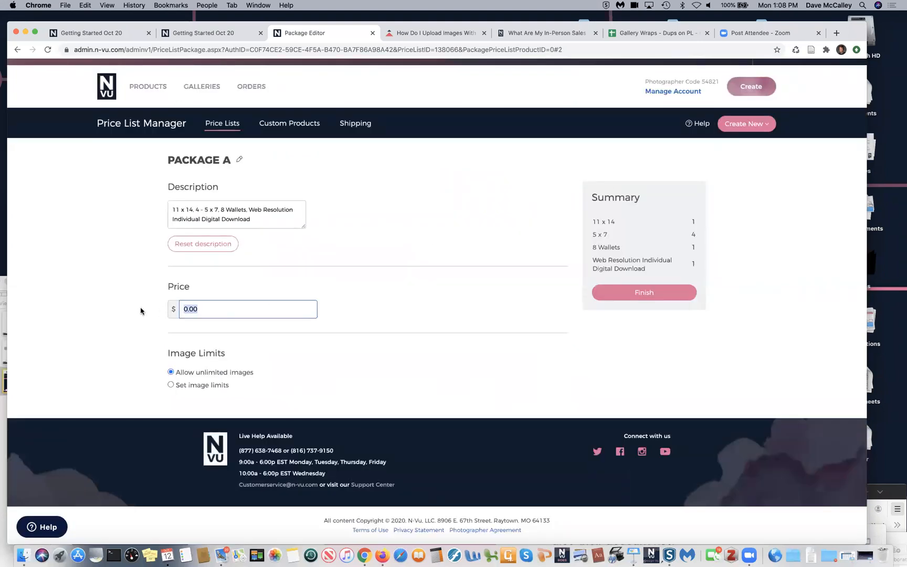
type("599.00")
left_click(171, 386)
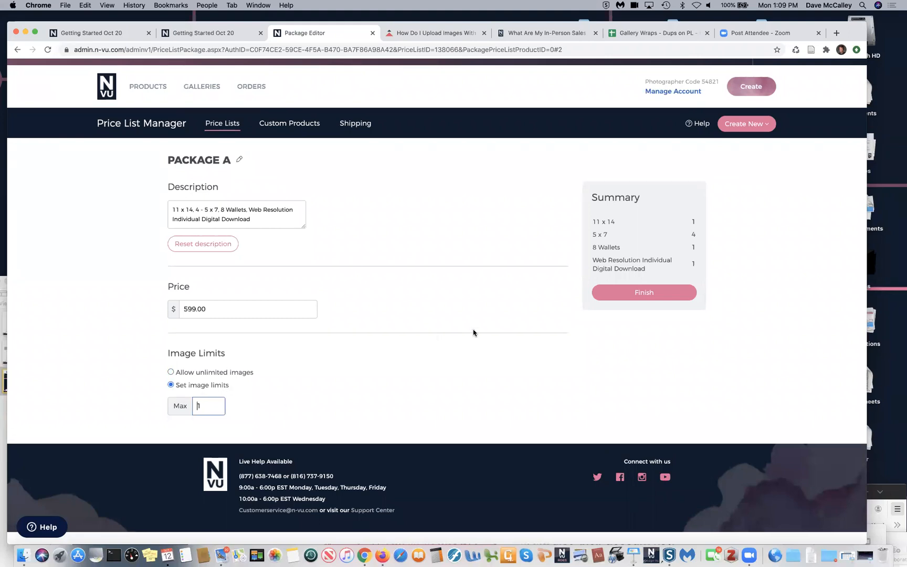
left_click(635, 293)
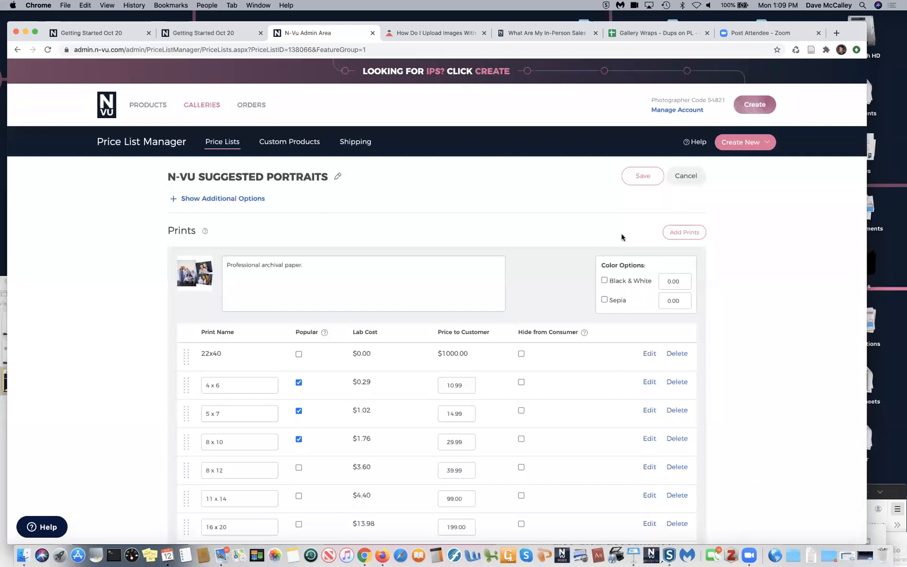
- Review Package A in the price list's Packages section and read the Hide from Consumer help in the Prints section
scroll(583, 282, "down", 20)
scroll(575, 283, "down", 20)
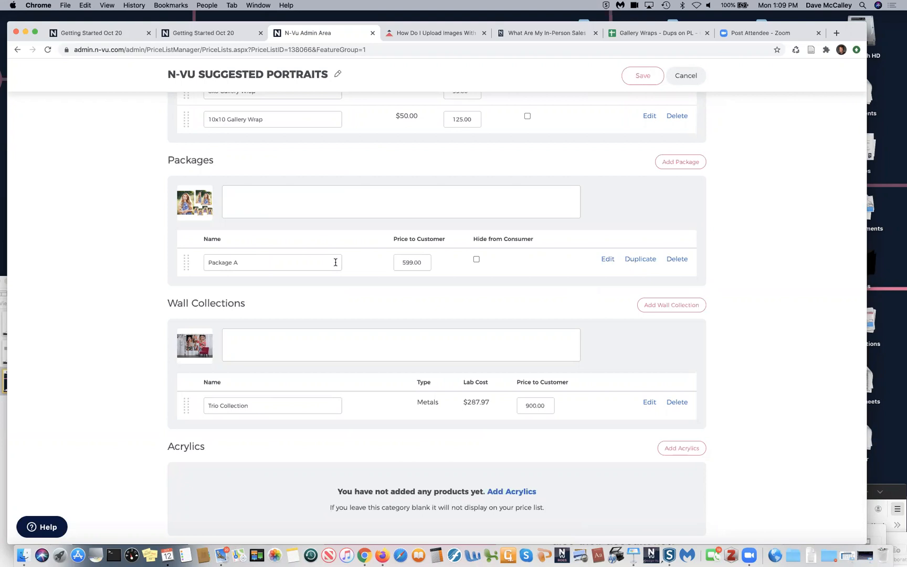
scroll(335, 262, "up", 20)
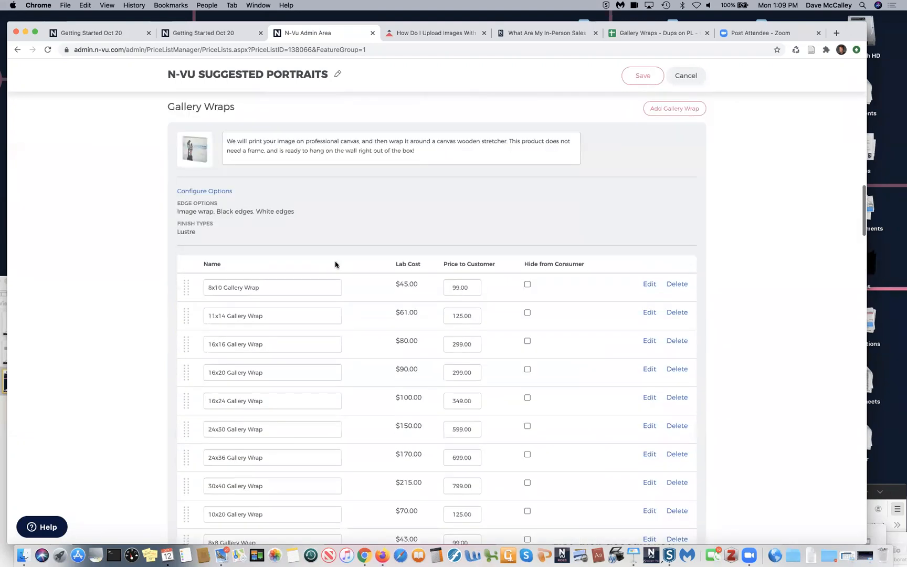
scroll(336, 263, "up", 10)
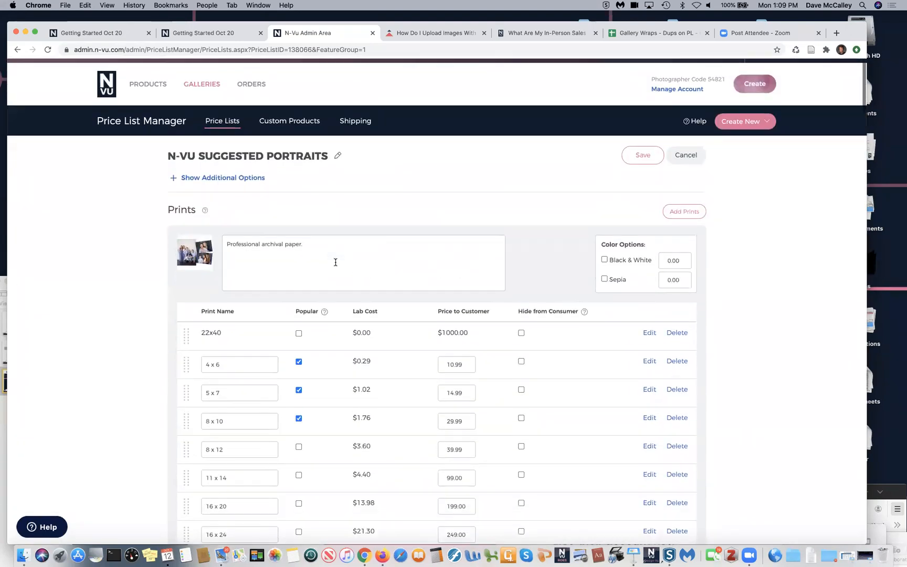
left_click_drag(518, 277, 576, 278)
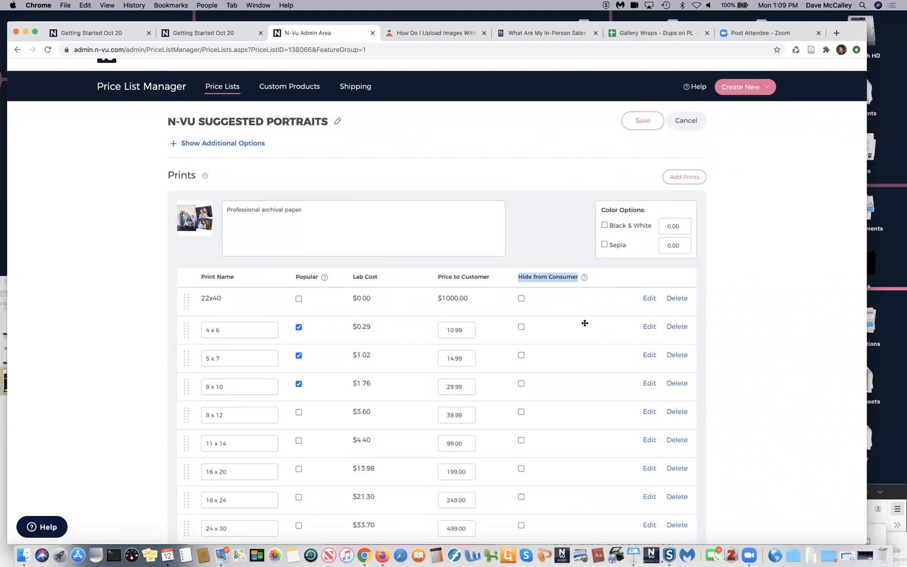
mouse_move(585, 277)
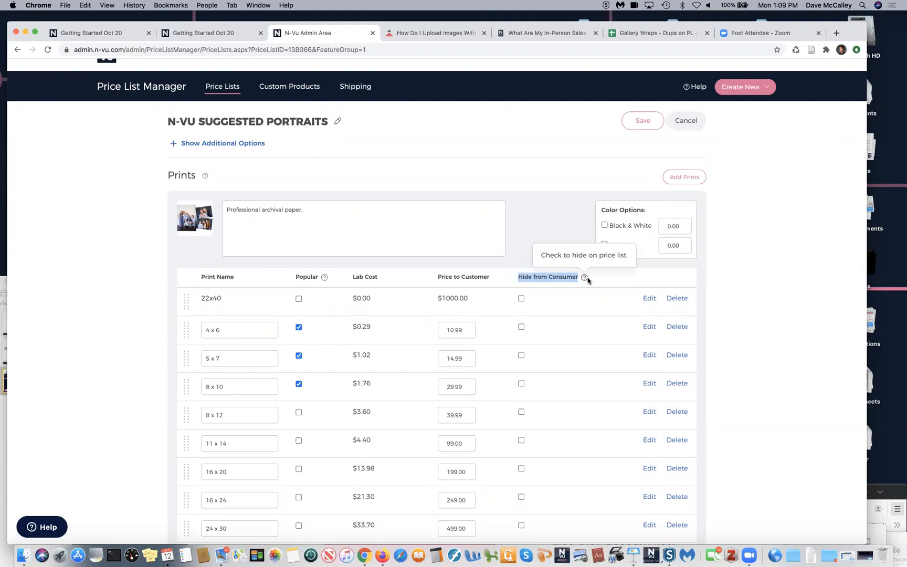
left_click(780, 297)
- Start a new Metals wall collection containing two 24 x 30 Metal prints and one 30 x 40 Metal print
scroll(779, 298, "down", 1)
scroll(778, 298, "down", 20)
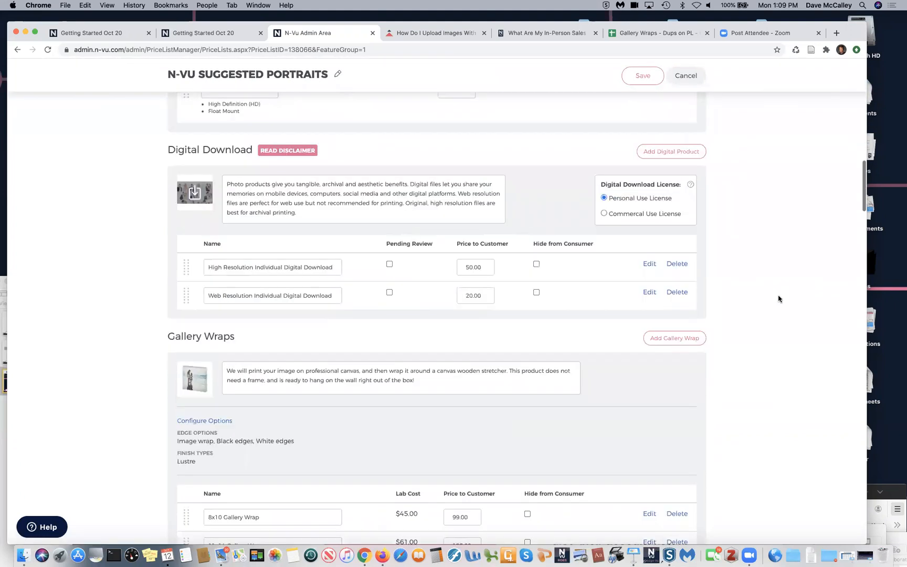
scroll(779, 298, "down", 2)
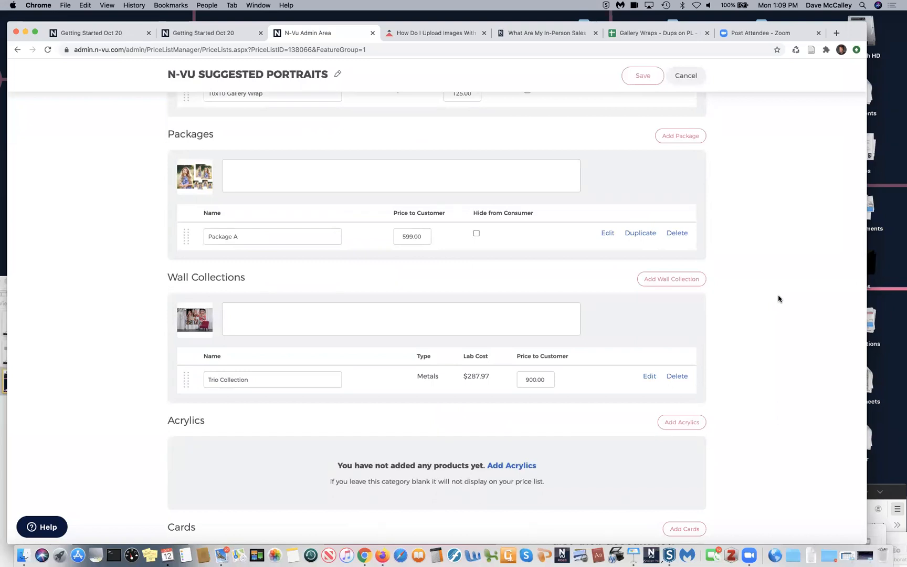
left_click(678, 285)
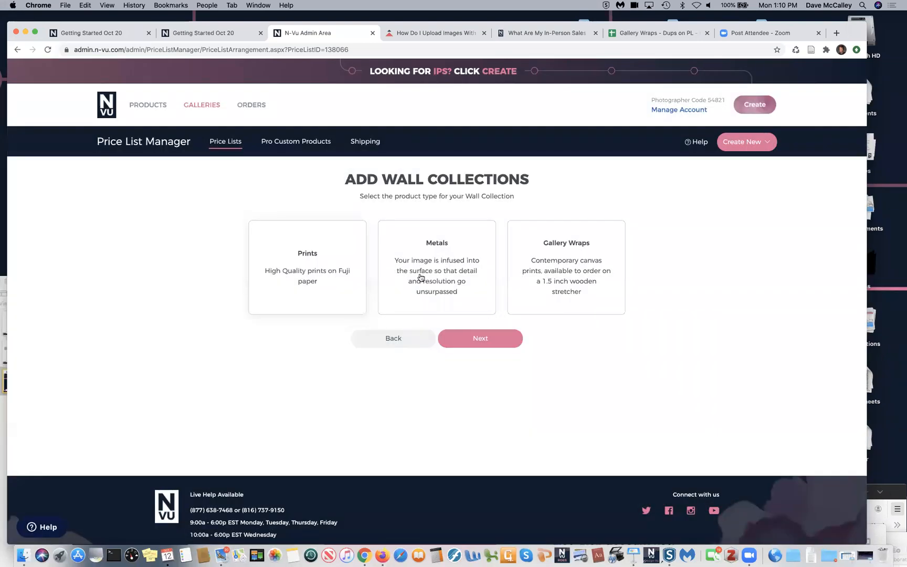
left_click(421, 277)
left_click(472, 338)
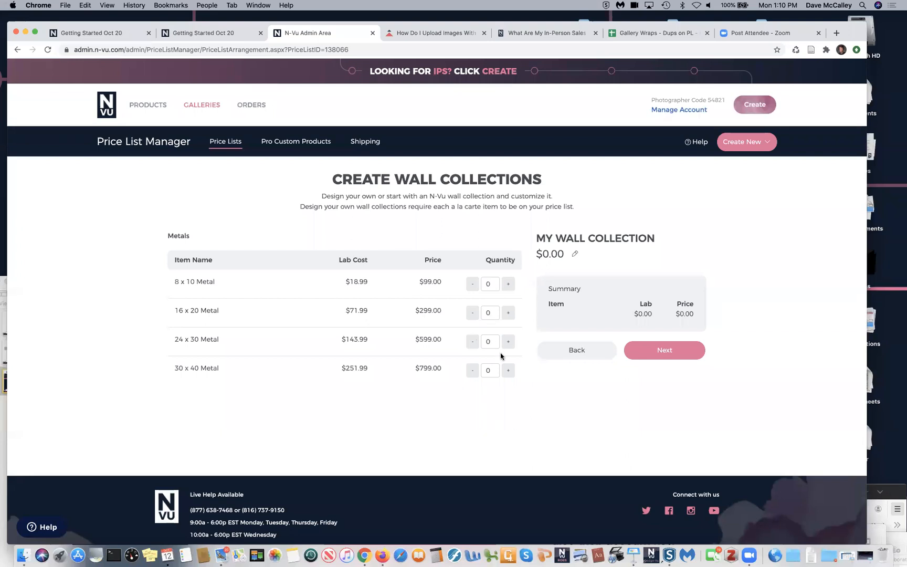
left_click(509, 370)
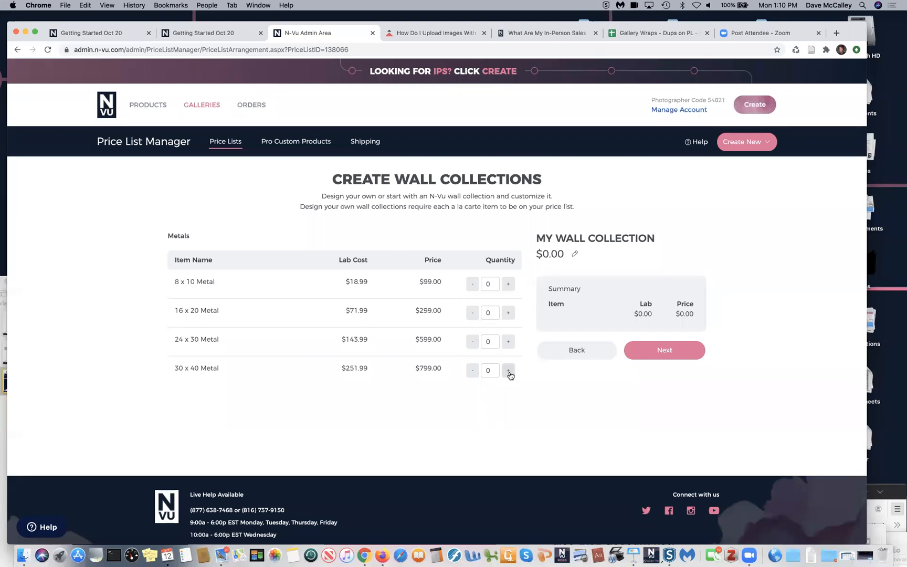
left_click(508, 342)
left_click(508, 341)
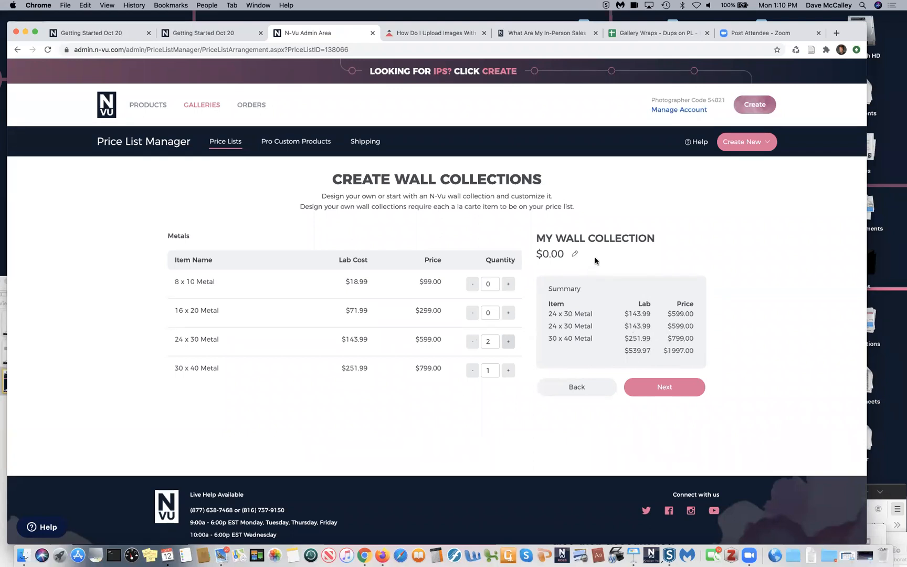
- Set the wall collection's price to $1750 and name it with the photographer's first name in possessive form followed by "Special"
left_click(576, 255)
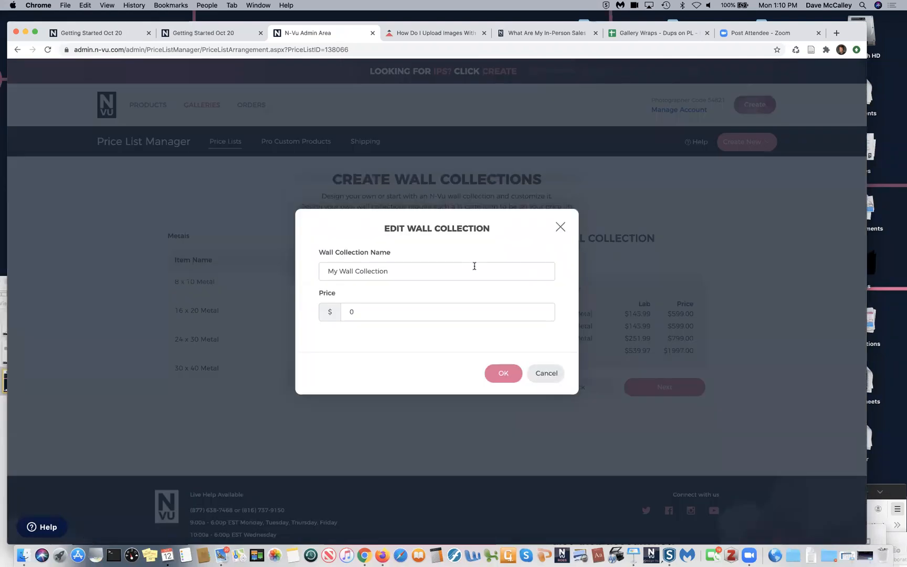
left_click(367, 311)
type("175")
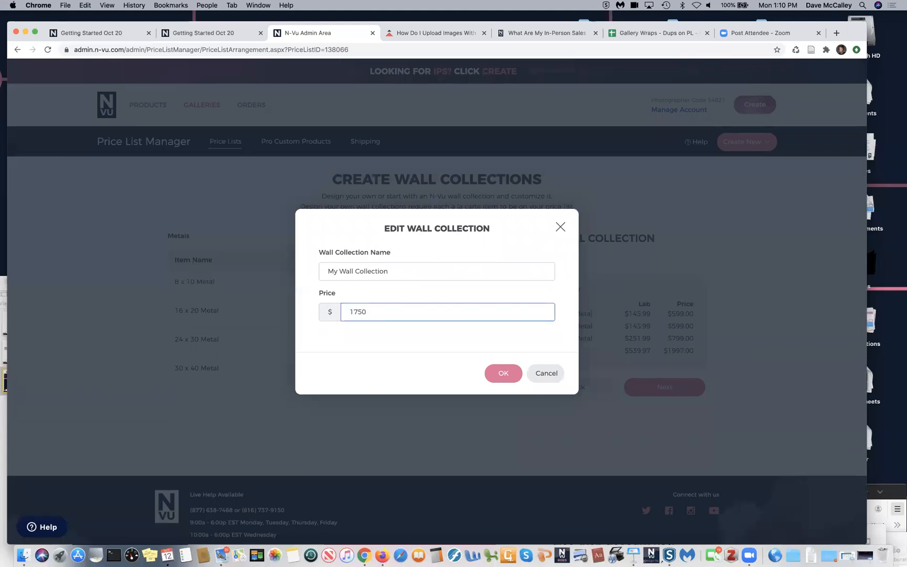
left_click(355, 272)
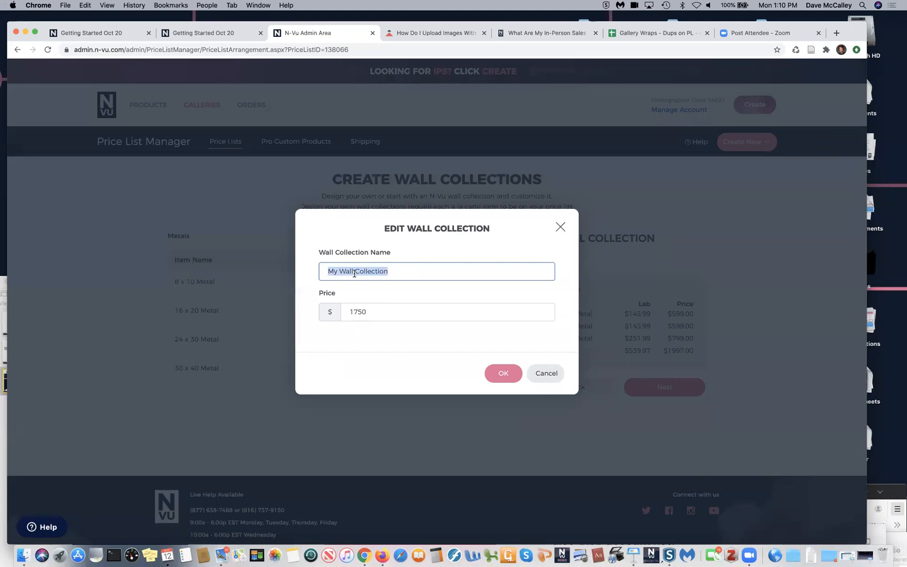
type("Dave's S")
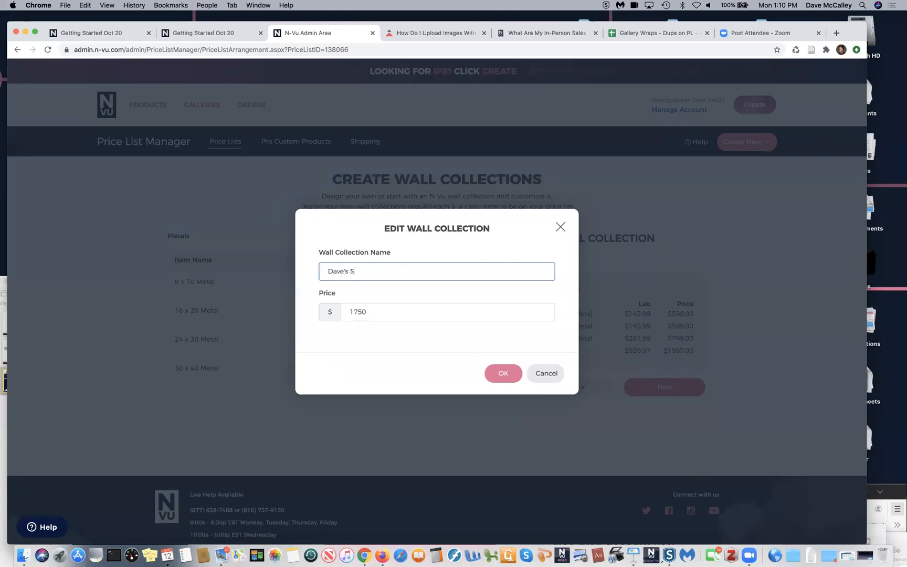
type(";e\\\\")
key("BackSpace")
key("BackSpace")
key("BackSpace")
key("BackSpace")
left_click(502, 375)
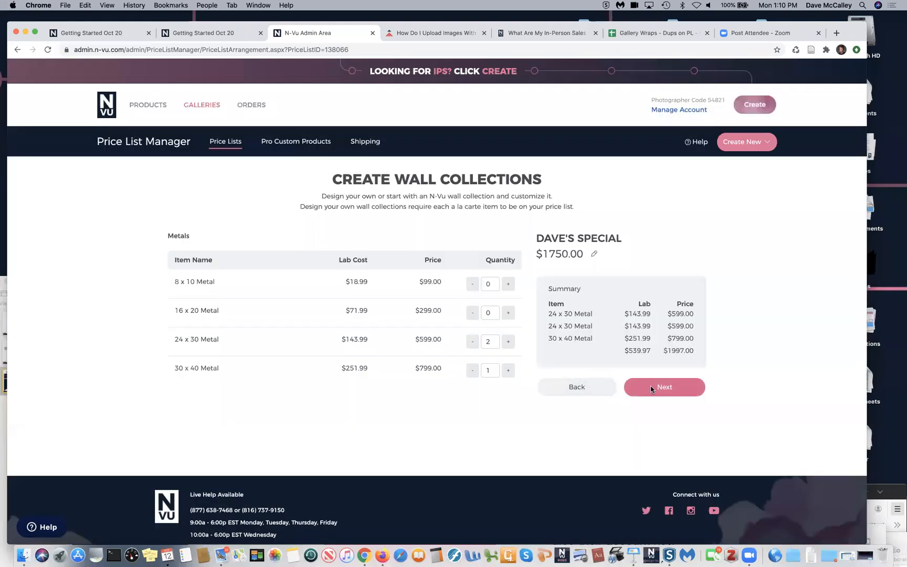
- Continue to the wall layout, move one 24 x 30 print to the other side of the 30 x 40, and center the 30 x 40 horizontally
left_click(651, 388)
mouse_move(415, 303)
left_mouse_down()
mouse_move(314, 316)
mouse_move(408, 299)
left_mouse_up()
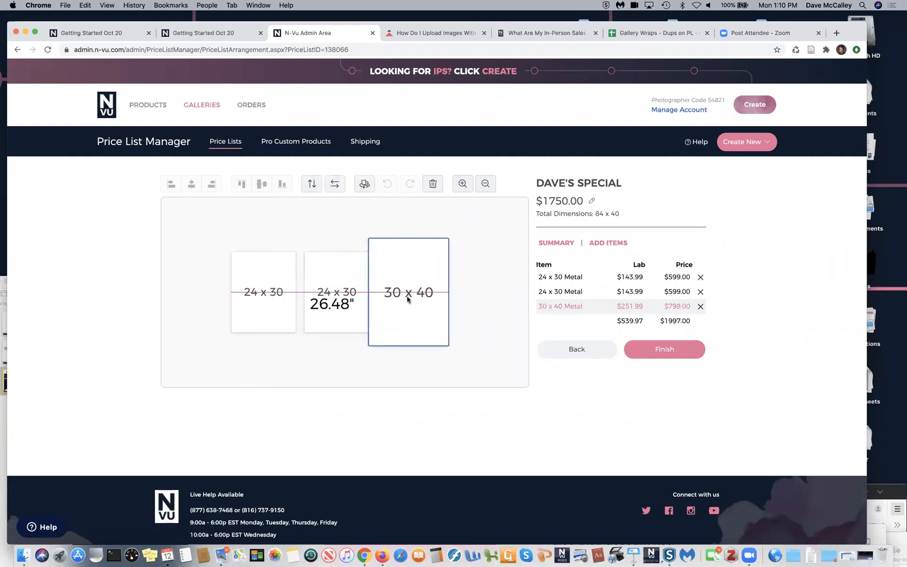
left_click_drag(328, 292, 508, 292)
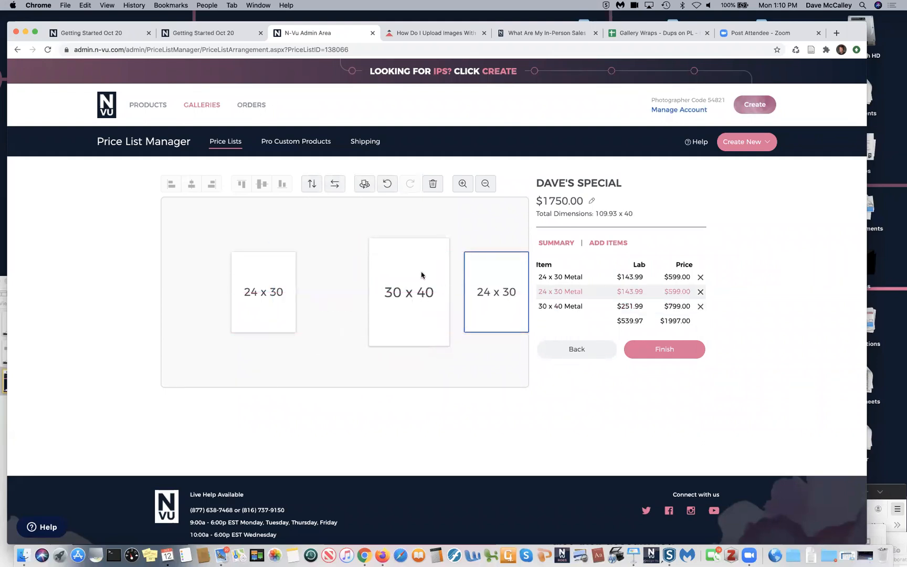
left_click(422, 275)
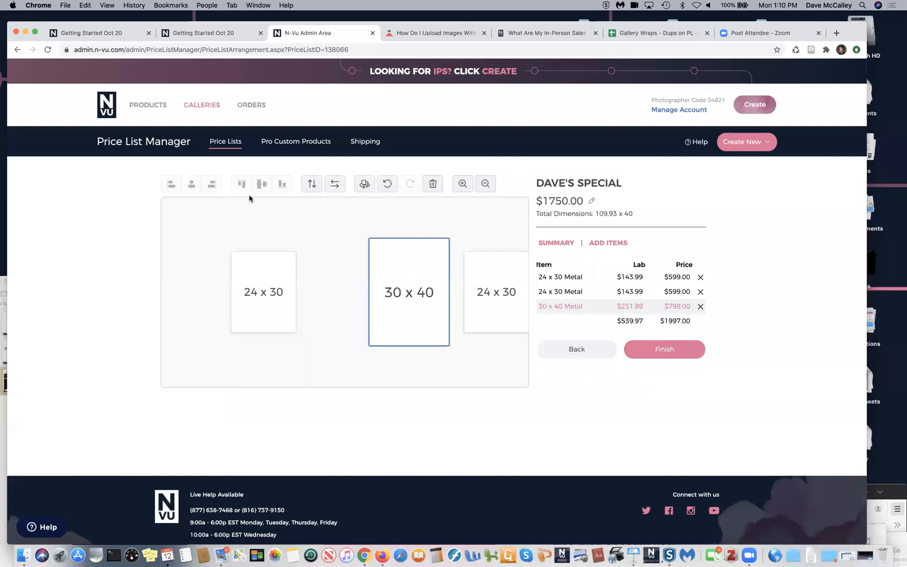
left_click(336, 186)
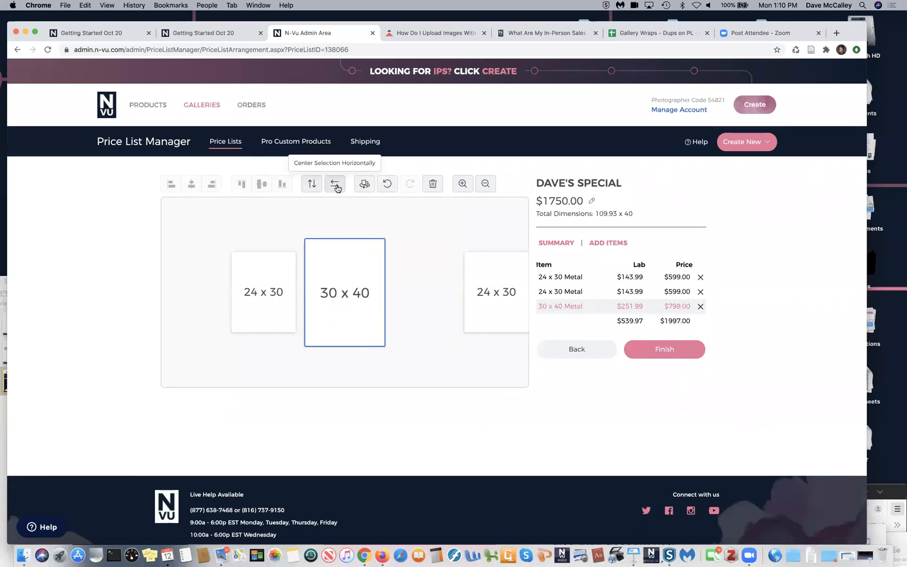
- Try aligning all three metal prints by their horizontal centers and centering the selection horizontally
left_click(262, 300)
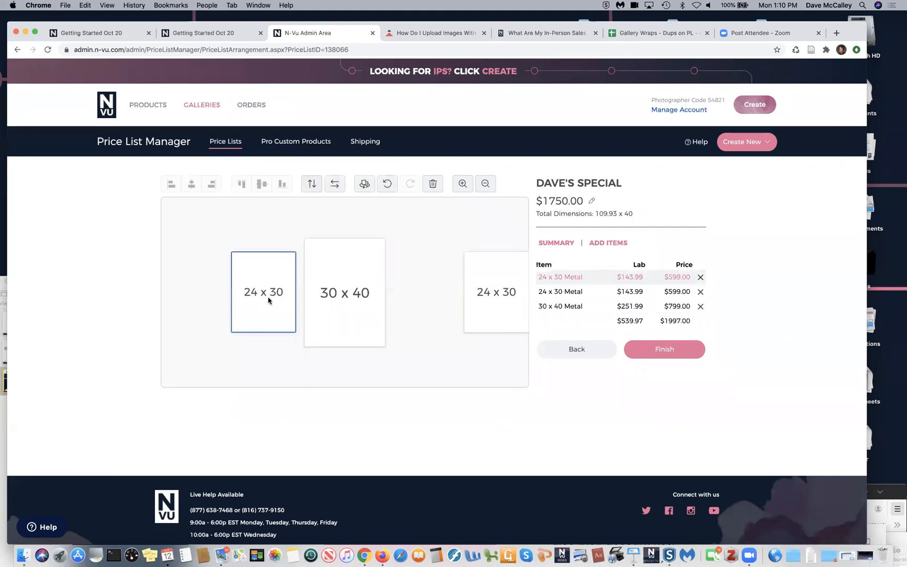
left_click(369, 299, "shift")
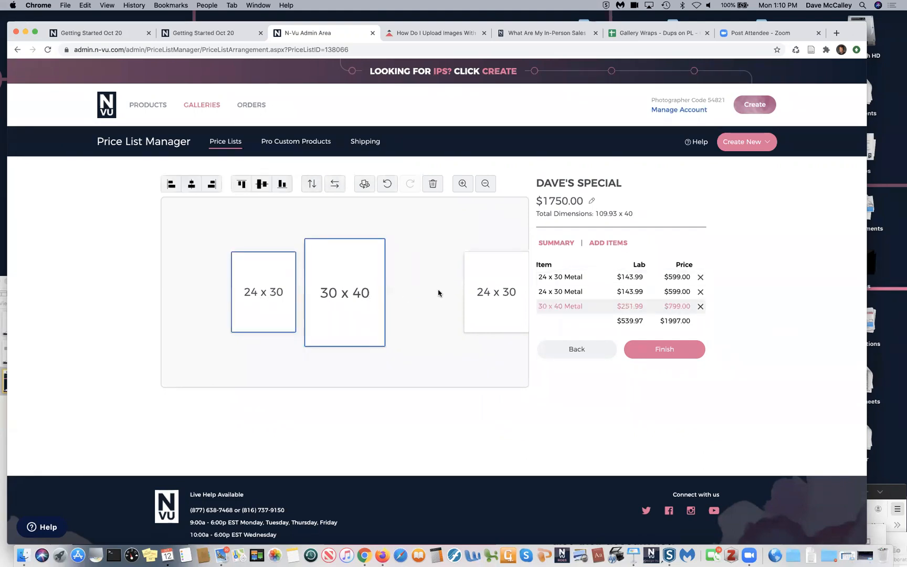
left_click(495, 293, "shift")
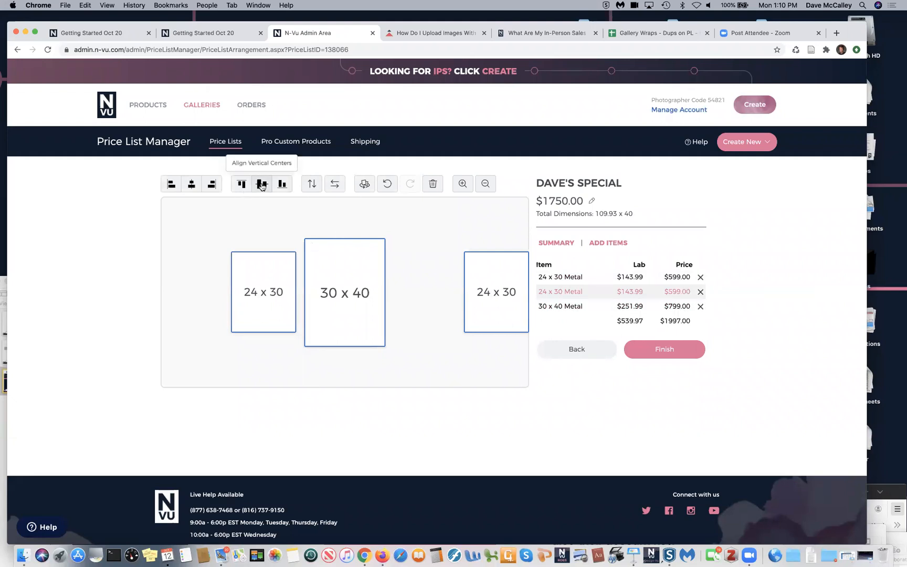
left_click(192, 185)
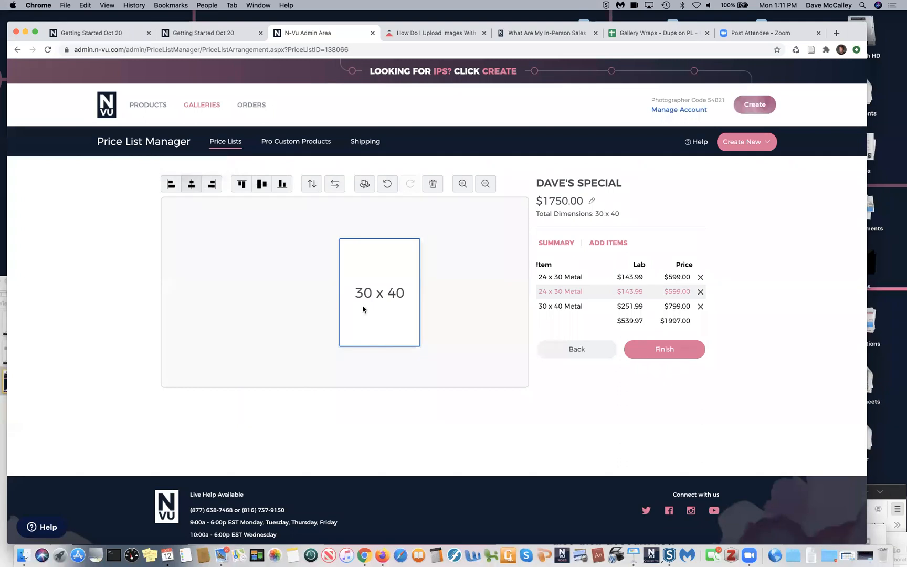
left_click(335, 184)
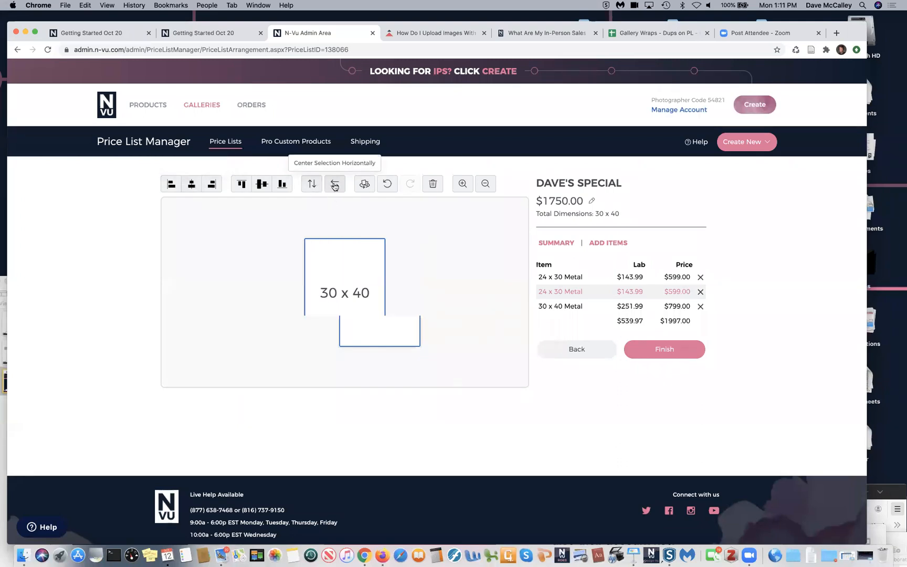
- Spread the stacked prints apart with a 24 x 30 on each side of the 30 x 40, and center the 30 x 40 horizontally
left_click_drag(342, 284, 421, 262)
left_click(256, 244)
left_click(328, 258)
mouse_move(336, 276)
left_mouse_down()
mouse_move(245, 279)
mouse_move(487, 288)
mouse_move(346, 288)
left_mouse_up()
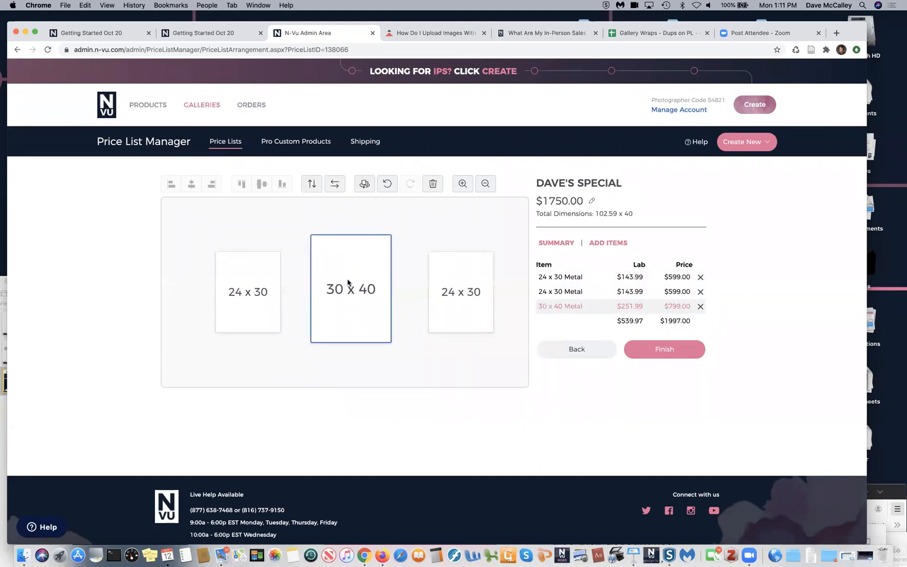
left_click(334, 184)
- Move the right-hand 24 x 30 print to an even gap of about 8.71" from the 30 x 40 and finish the wall collection
left_click_drag(454, 291, 432, 293)
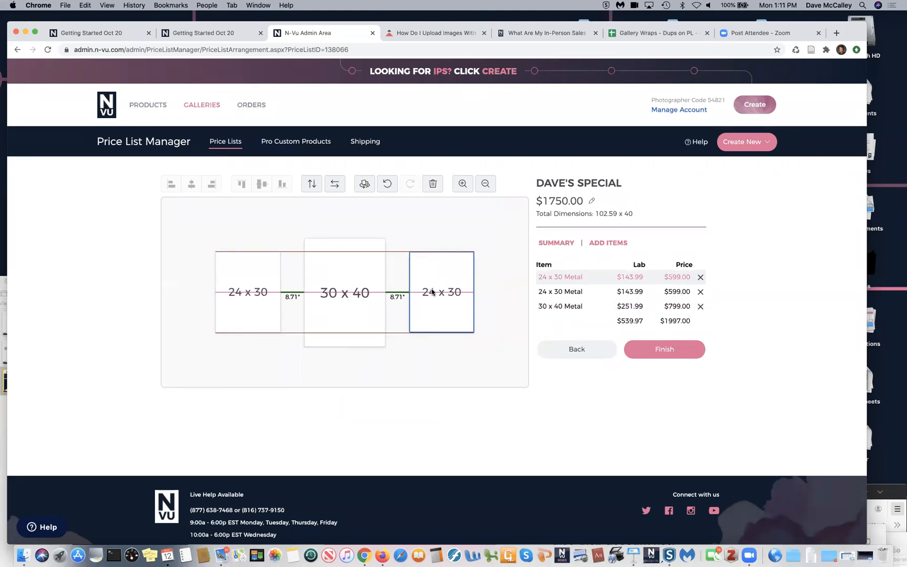
left_click_drag(432, 293, 433, 292)
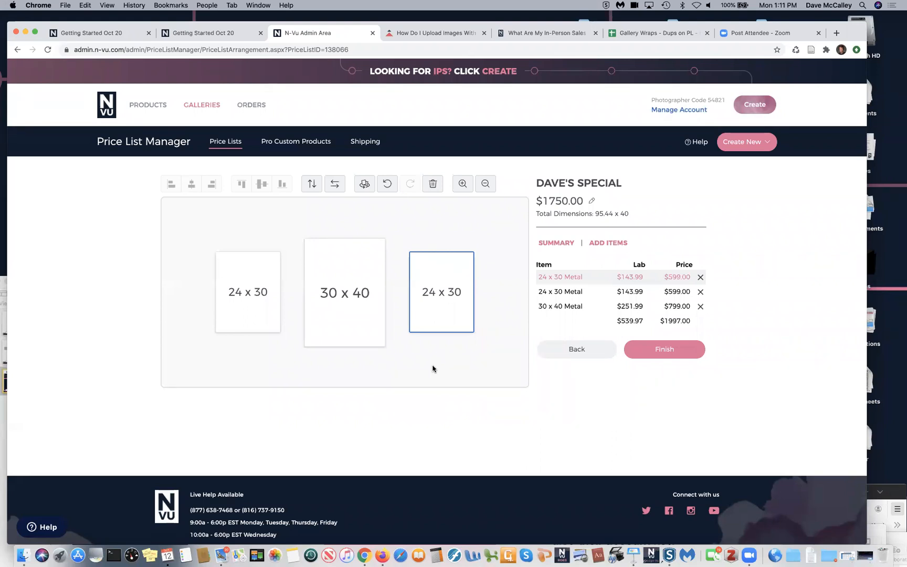
left_click(658, 348)
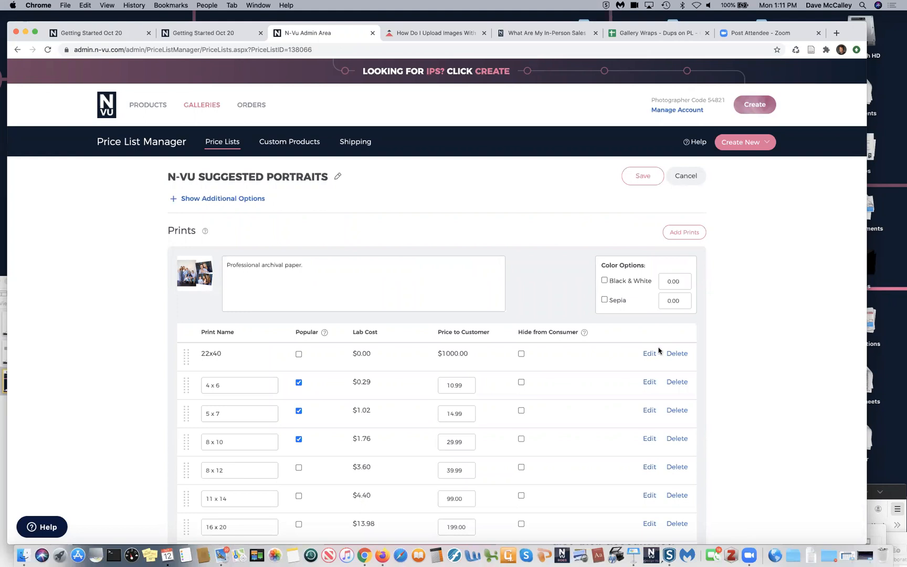
- Start a new Pro Custom Product and review its product information fields and Form Builder
left_click(769, 143)
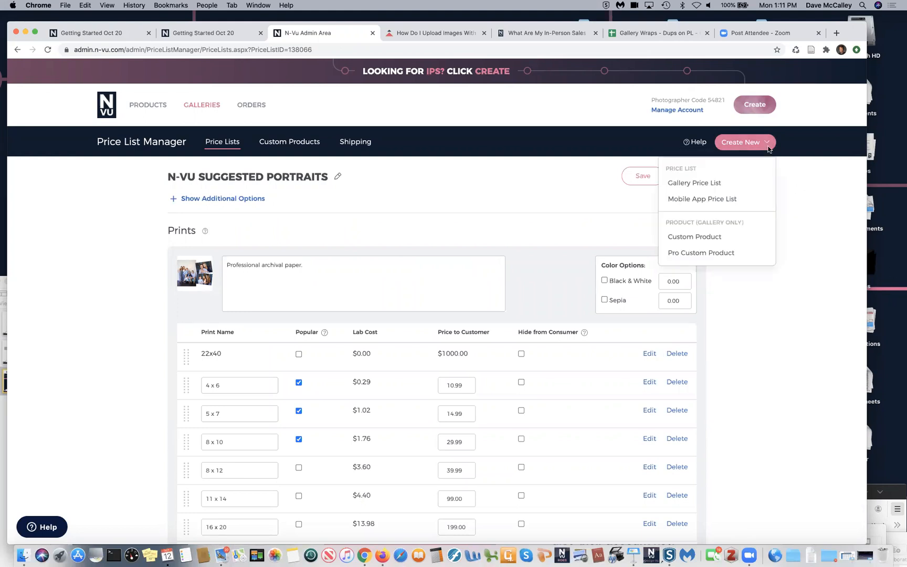
left_click(699, 252)
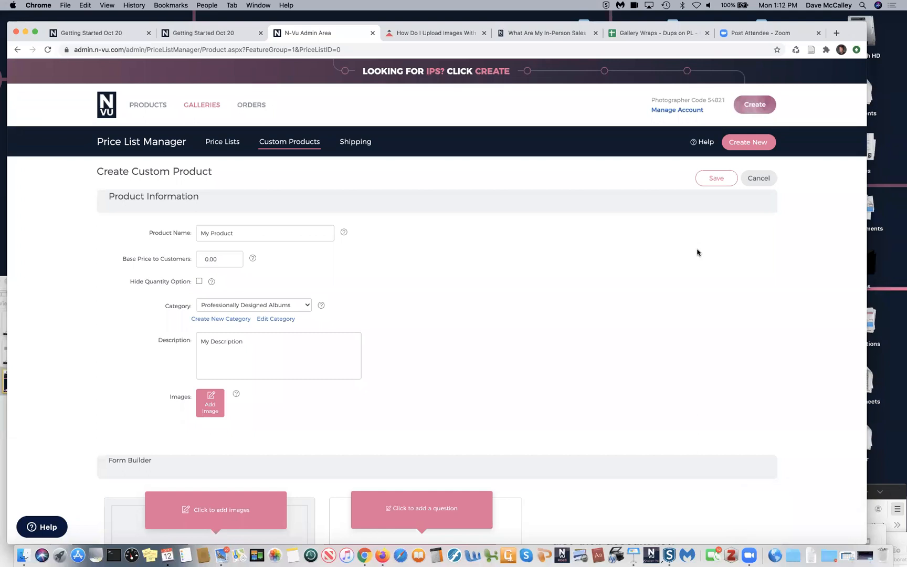
scroll(698, 252, "down", 3)
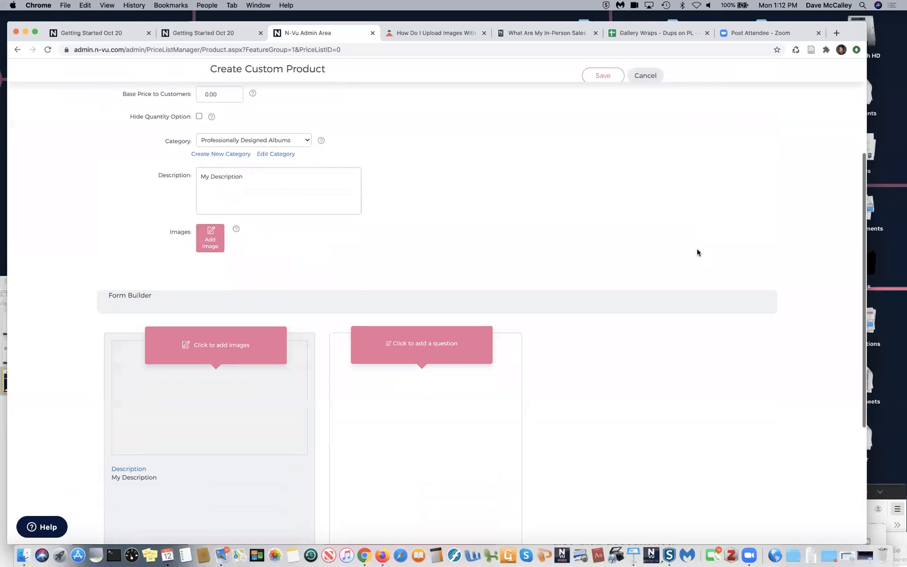
scroll(671, 265, "down", 1)
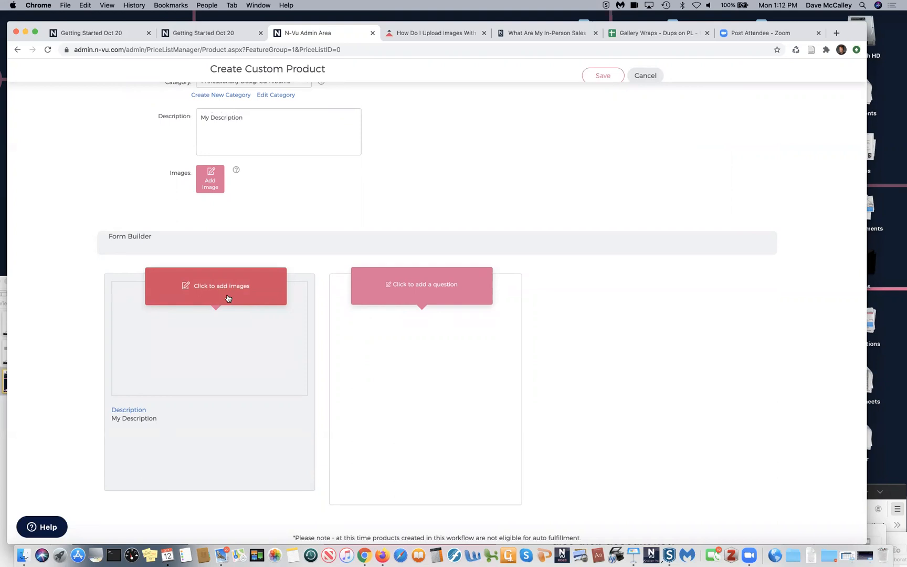
scroll(228, 298, "up", 5)
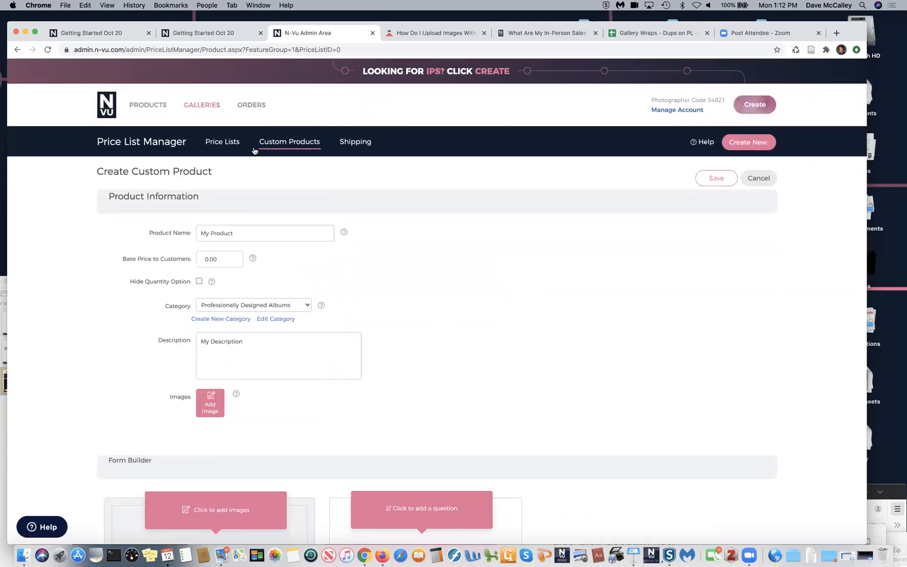
- Browse the existing custom products by category, from Prints and Metals through Cards to Coffee Table Books
left_click(279, 143)
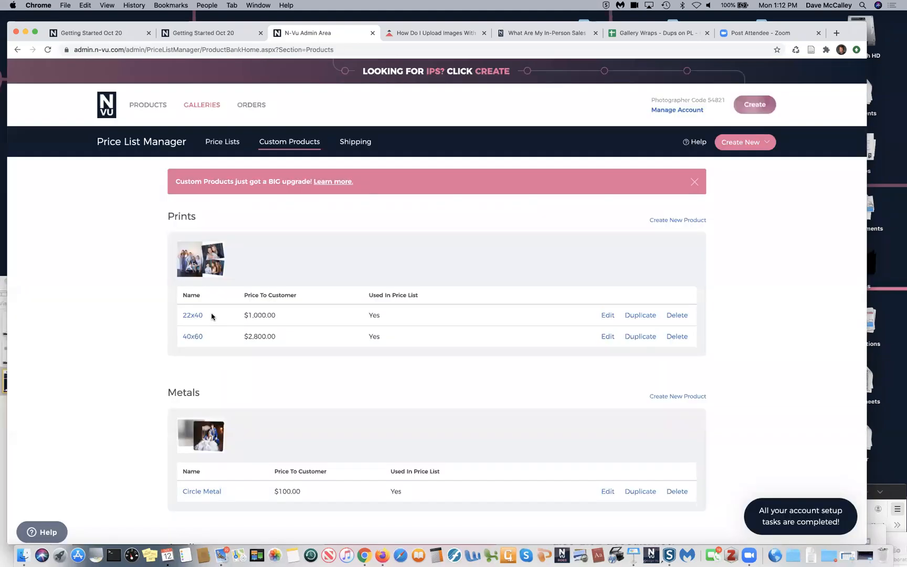
scroll(214, 315, "down", 10)
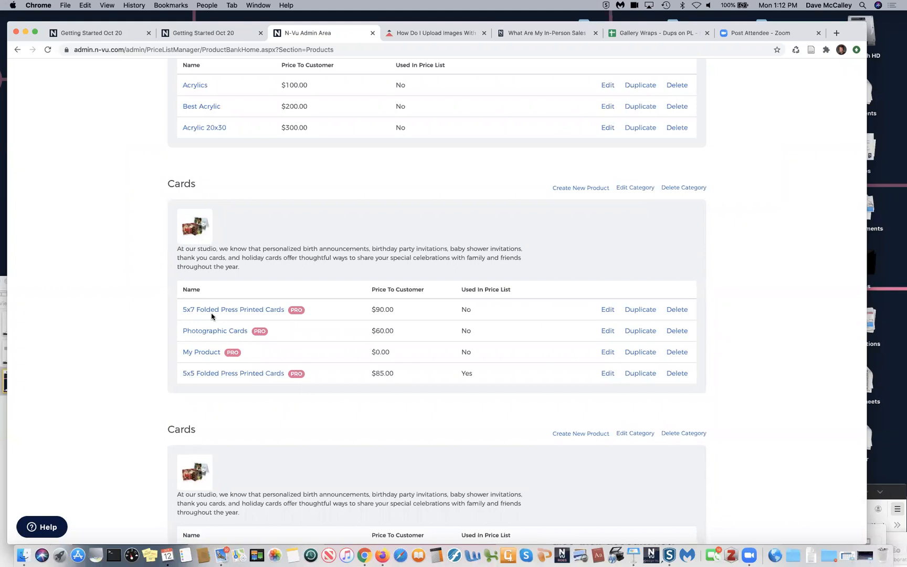
scroll(212, 316, "up", 15)
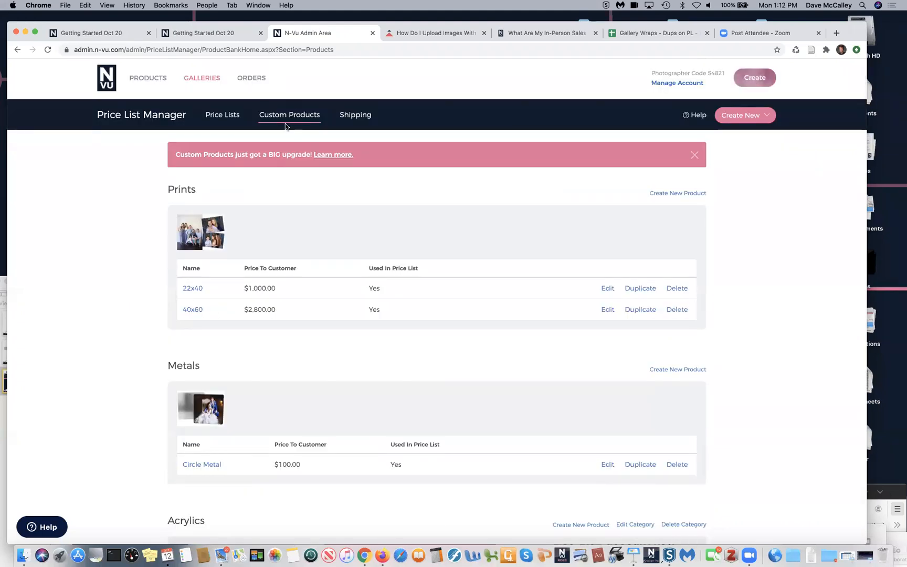
scroll(247, 253, "down", 15)
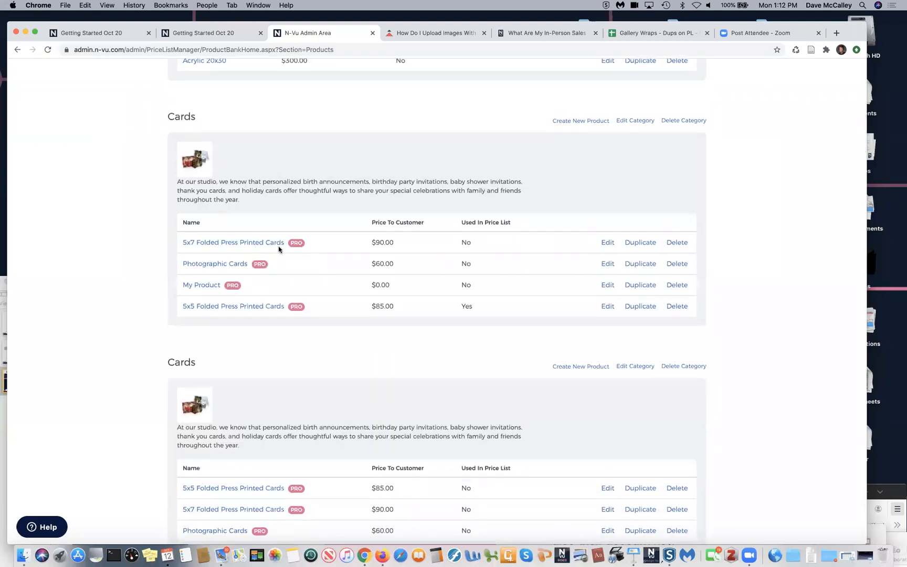
scroll(293, 310, "down", 5)
scroll(293, 310, "down", 6)
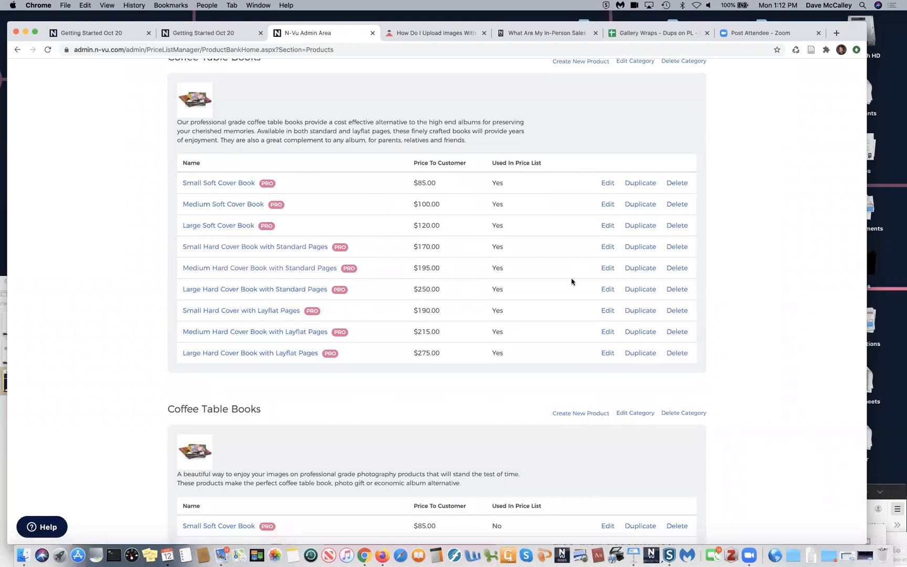
- Open the Medium Hard Cover Book with Standard Pages for editing and examine its size, page count, cover type and quantity fields
left_click(607, 269)
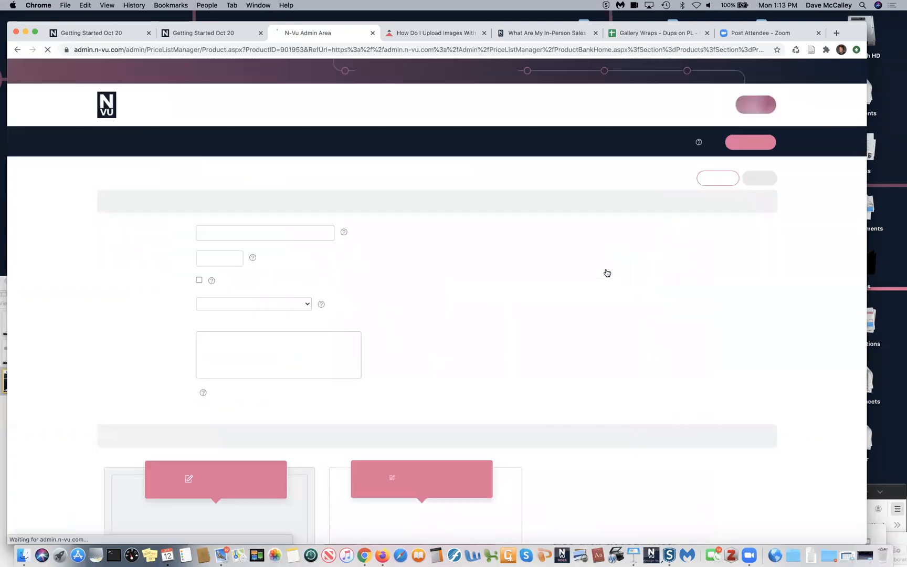
scroll(636, 277, "down", 10)
scroll(444, 309, "down", 2)
scroll(444, 309, "up", 3)
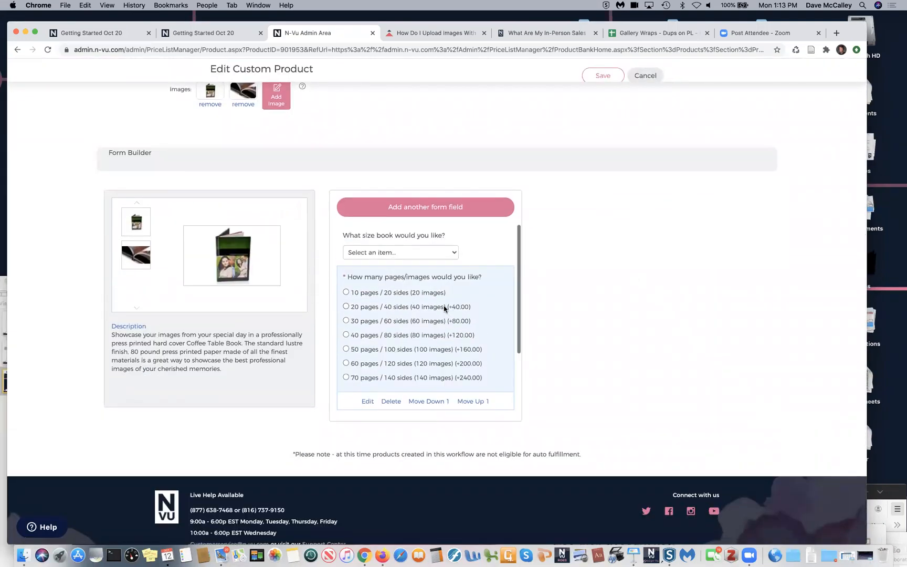
left_click(453, 253)
left_click(452, 254)
scroll(441, 282, "down", 4)
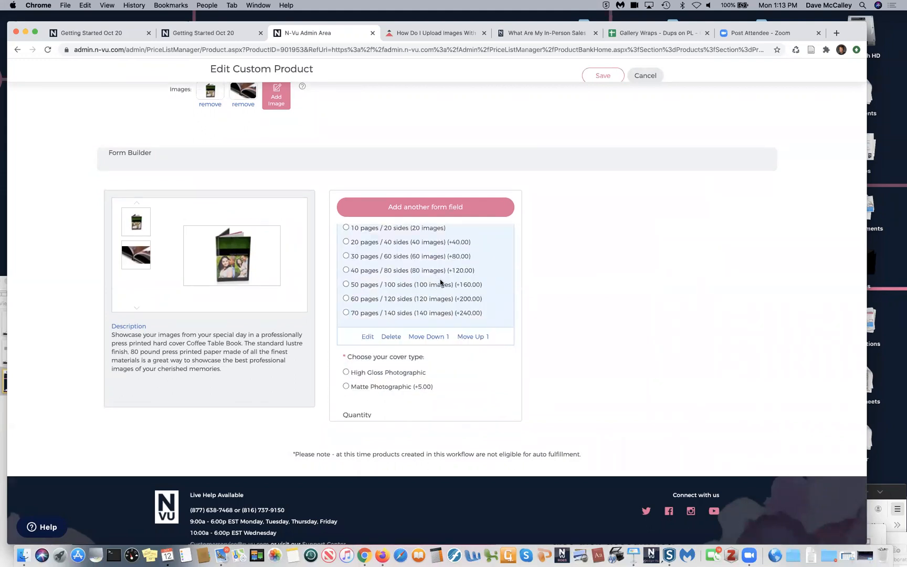
scroll(440, 282, "down", 5)
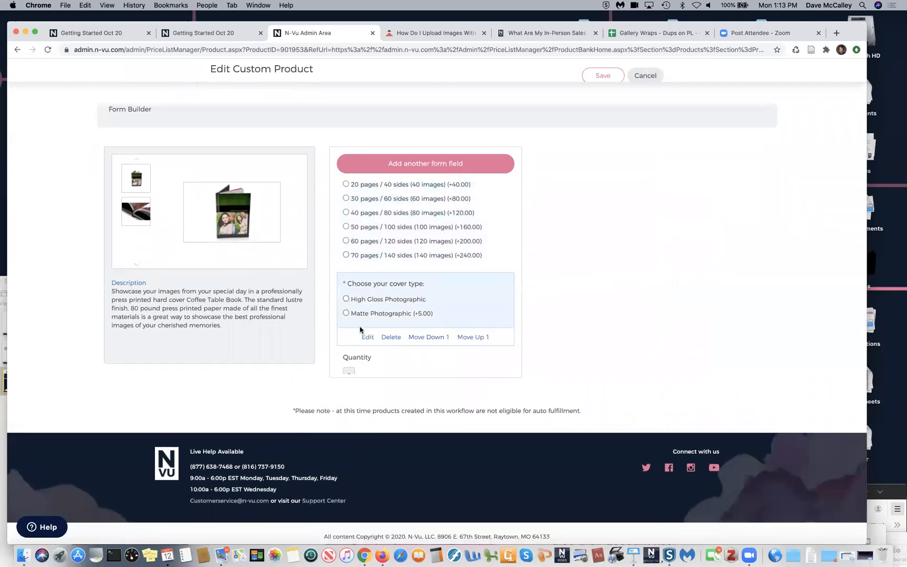
scroll(361, 366, "down", 2)
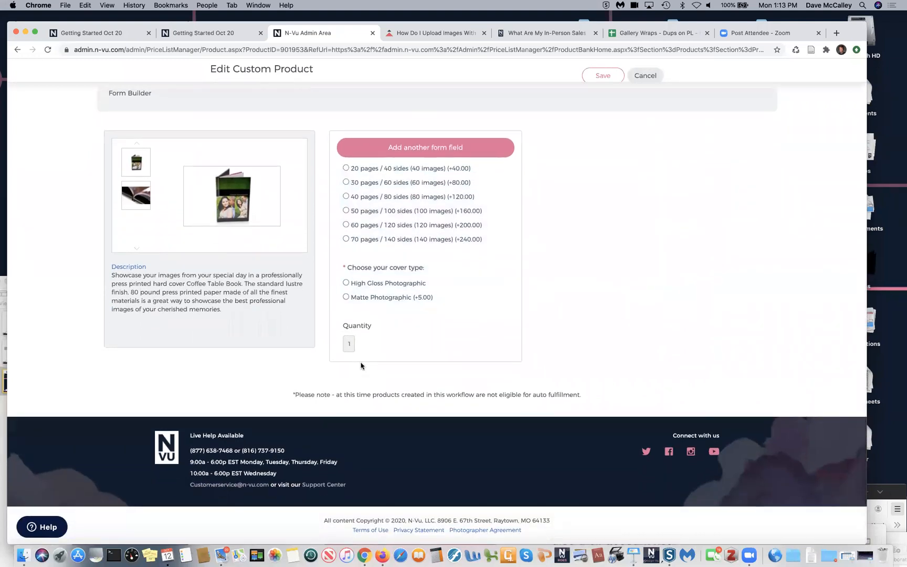
scroll(361, 366, "up", 5)
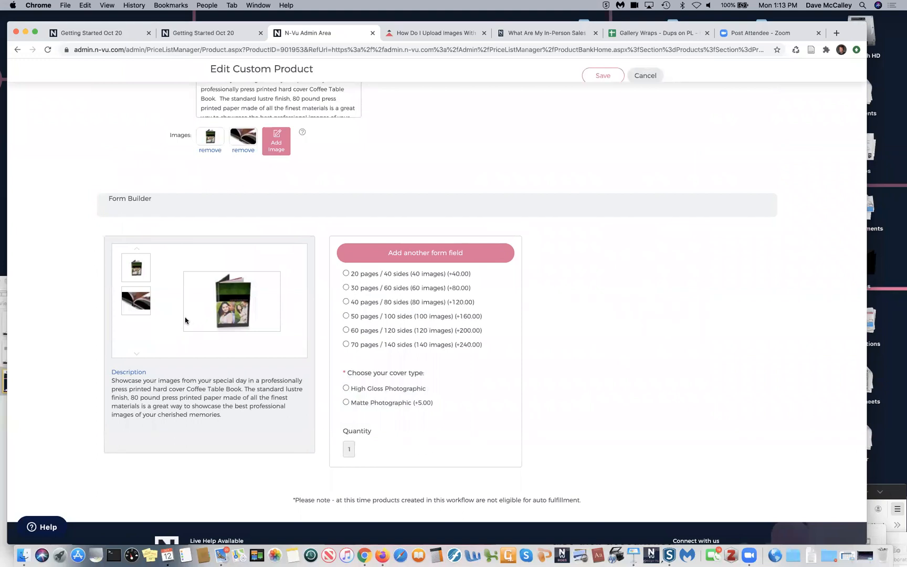
scroll(589, 189, "up", 10)
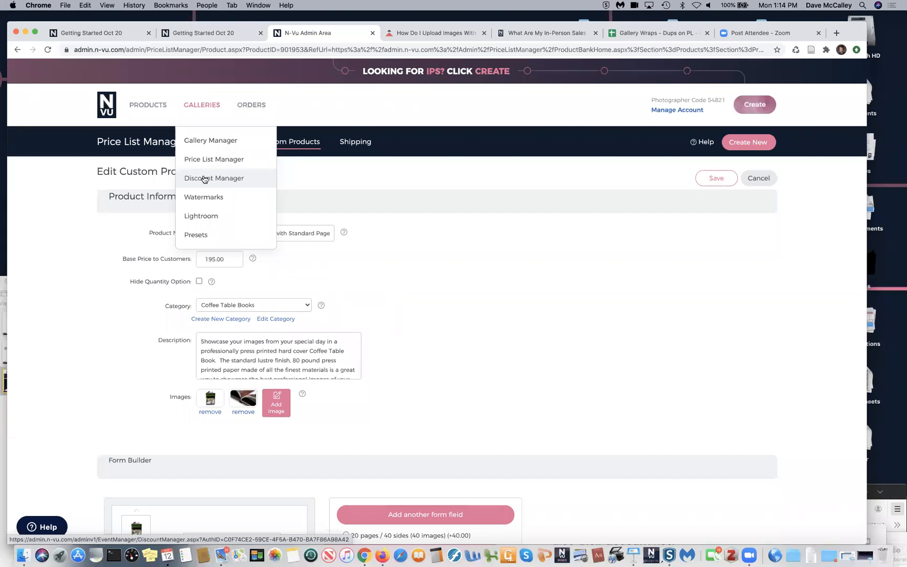
- Return to the gallery price lists and try to duplicate the N-Vu Suggested Wedding price list
left_click(221, 141)
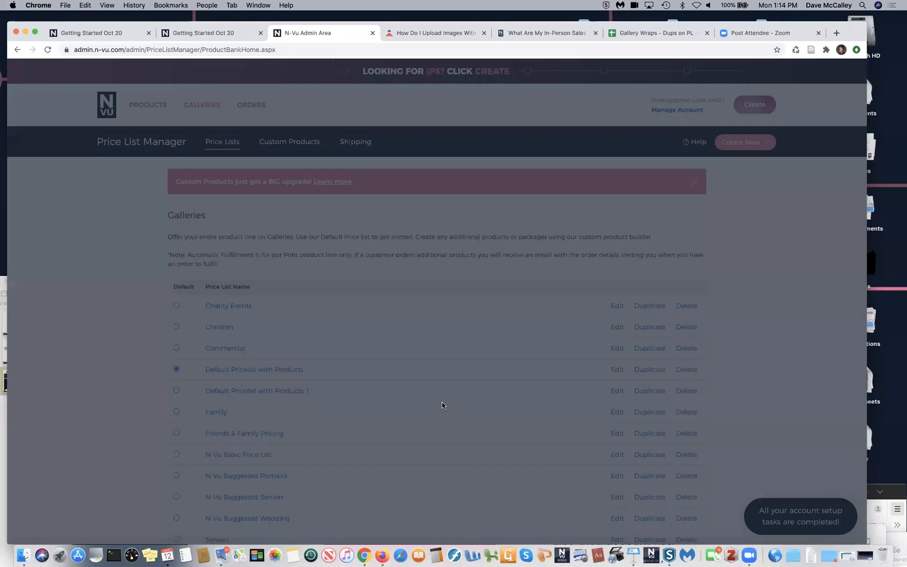
scroll(442, 405, "down", 3)
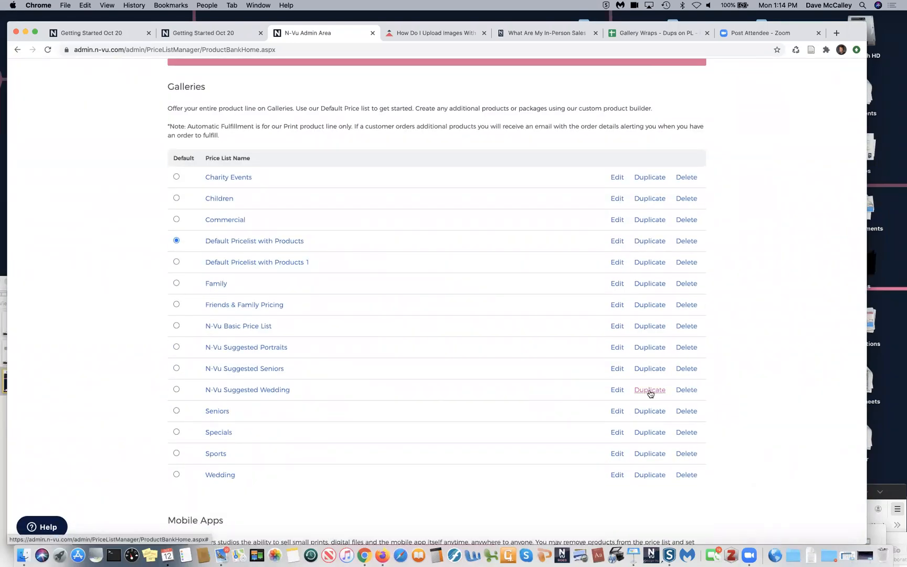
left_click(650, 390)
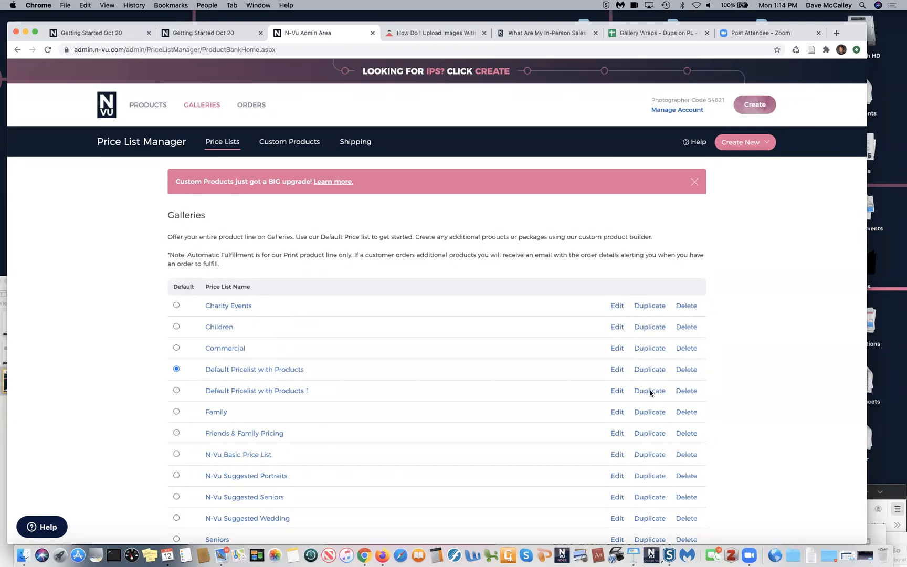
- Switch to Firefox and bring its window fully into view to show the Your N-Vu Space Facebook group
left_click(384, 554)
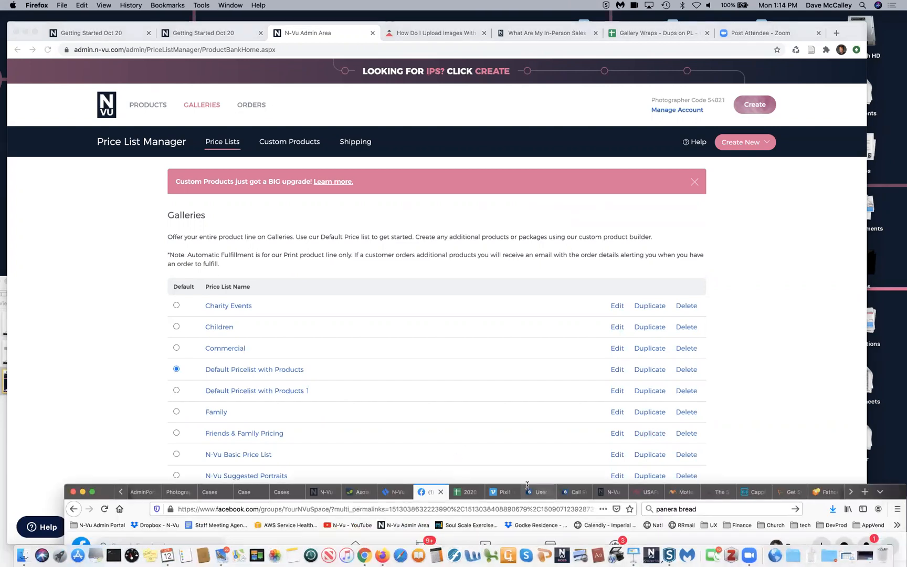
left_click_drag(896, 493, 808, 3)
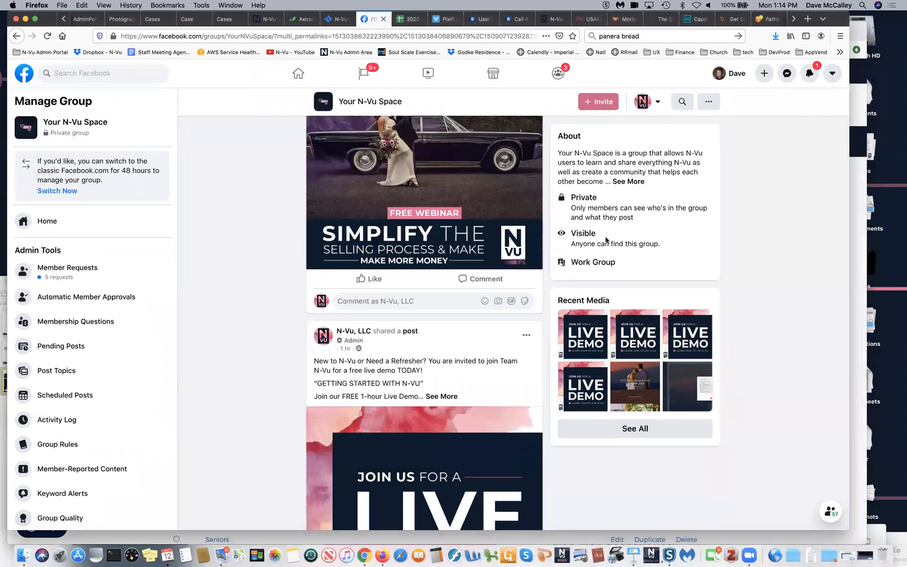
- Highlight the Your N-Vu Space group name and browse the group's posts from the live demo announcements to the New Activity discussions
scroll(432, 278, "up", 10)
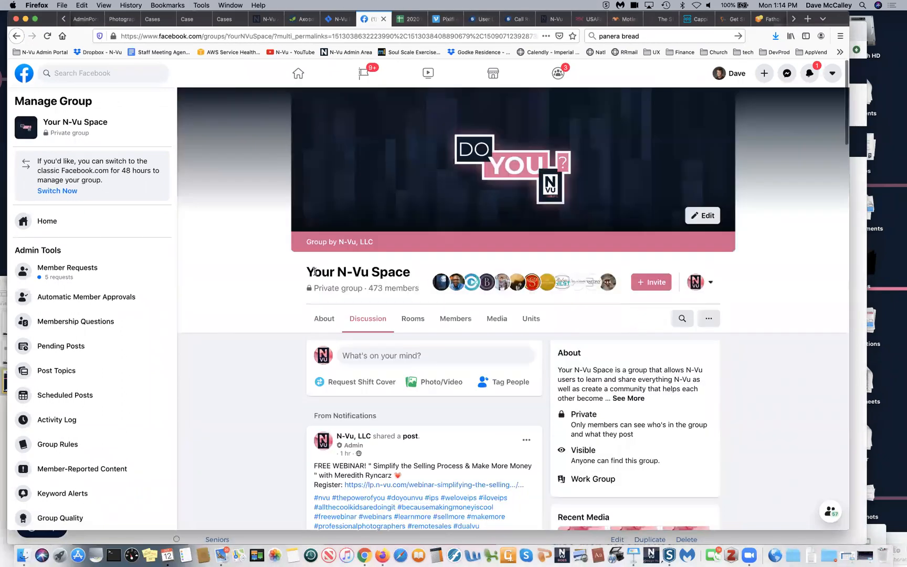
left_click_drag(304, 272, 415, 281)
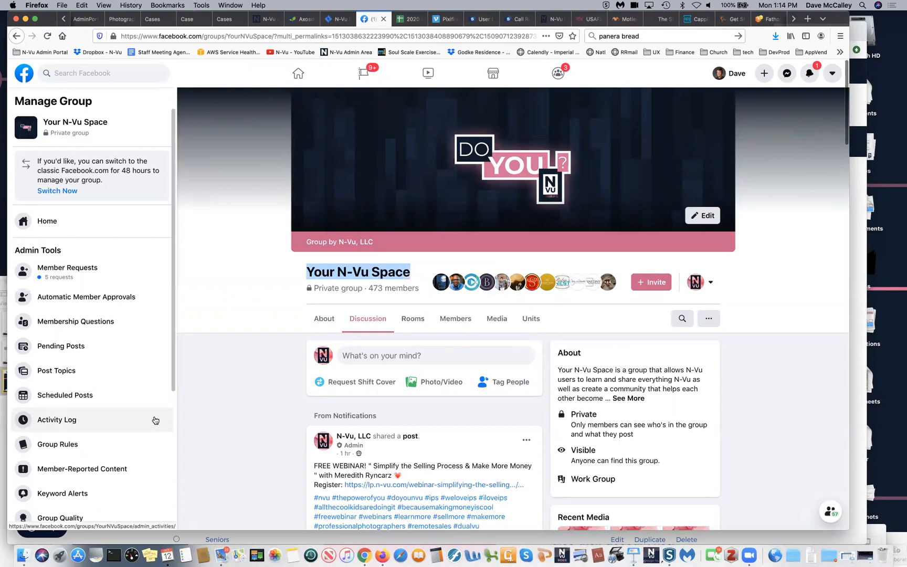
left_click(235, 399)
scroll(236, 401, "down", 1)
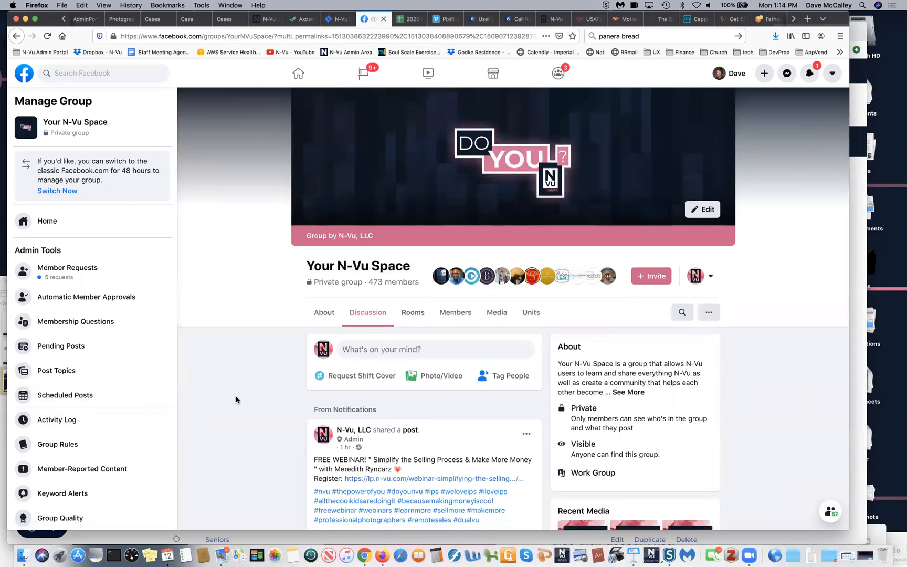
scroll(237, 400, "down", 10)
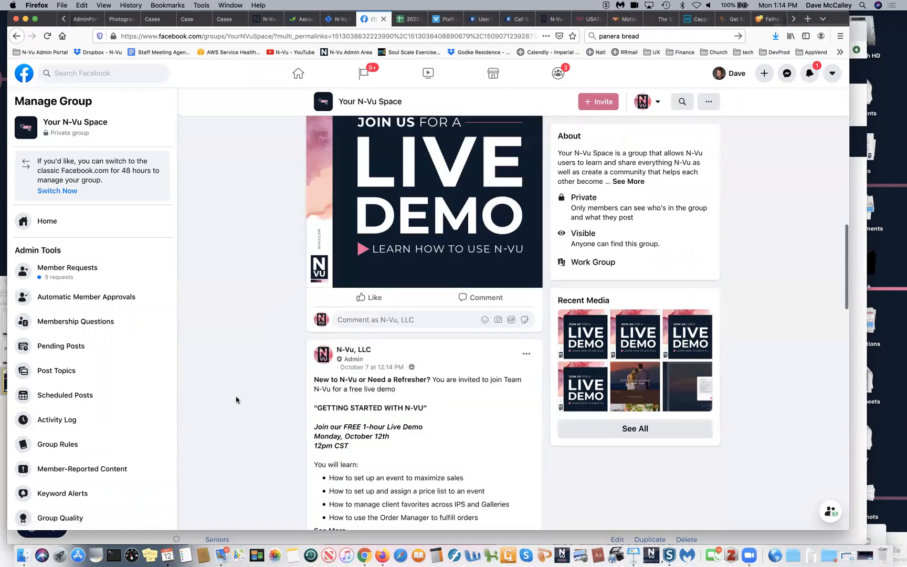
scroll(236, 400, "down", 10)
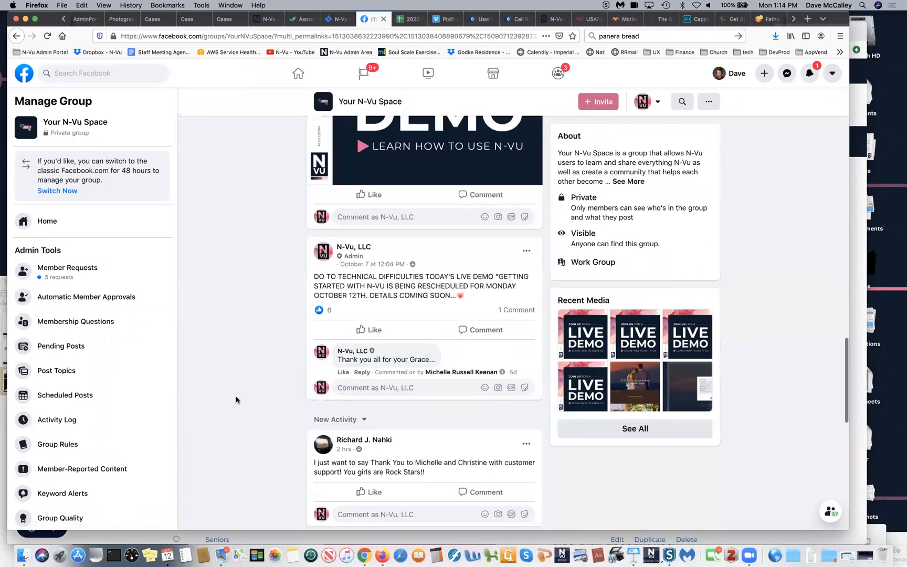
scroll(237, 401, "down", 10)
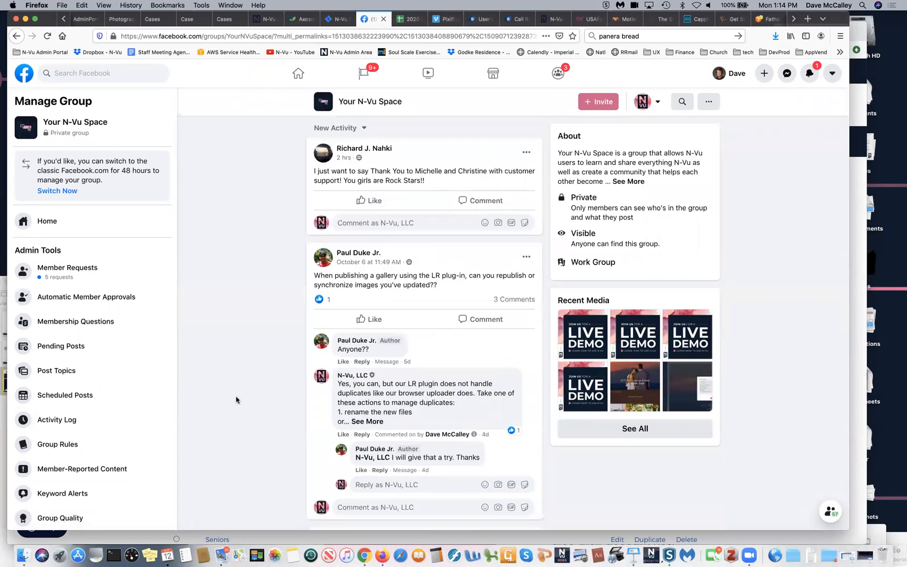
scroll(236, 400, "down", 1)
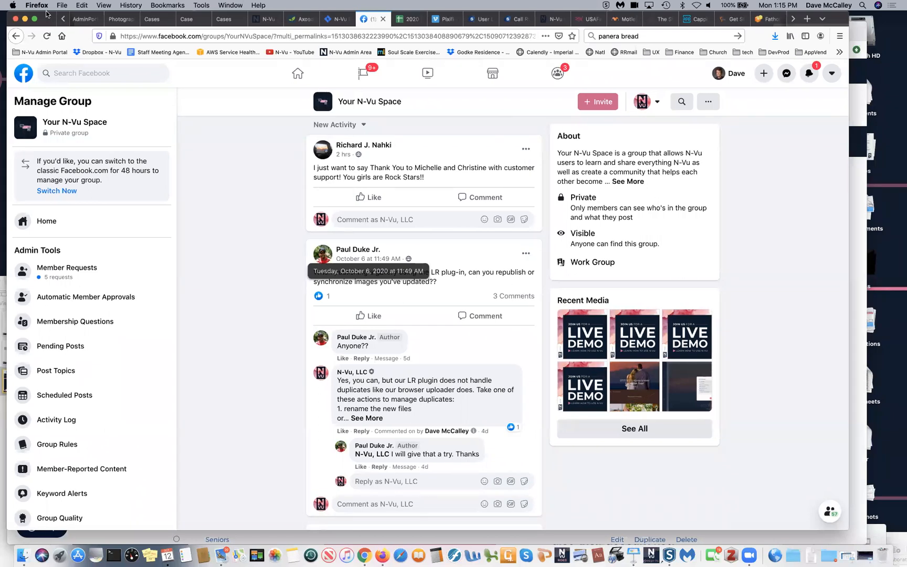
- Move the Firefox window out of the way, switch back to Chrome and open the N-Vu admin home page
left_click_drag(47, 15, 58, 536)
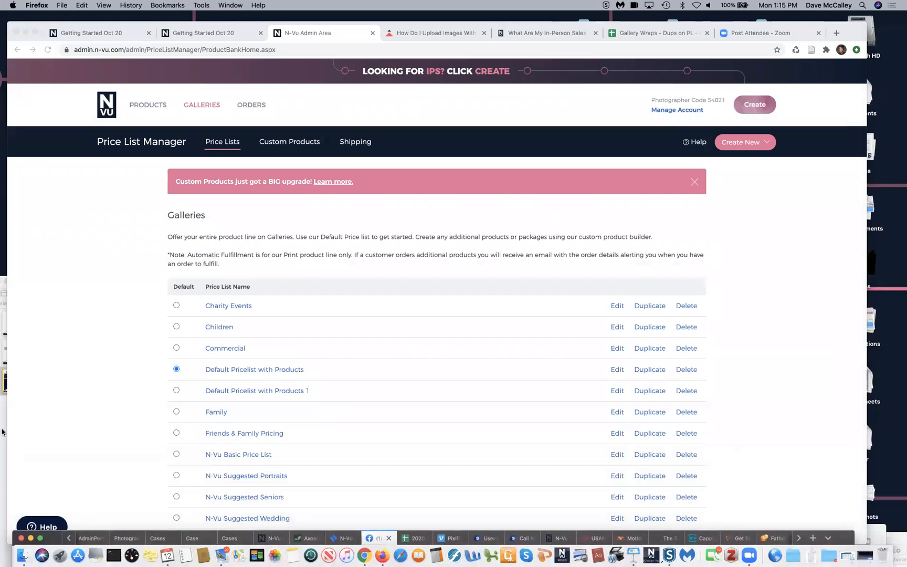
left_click(94, 392)
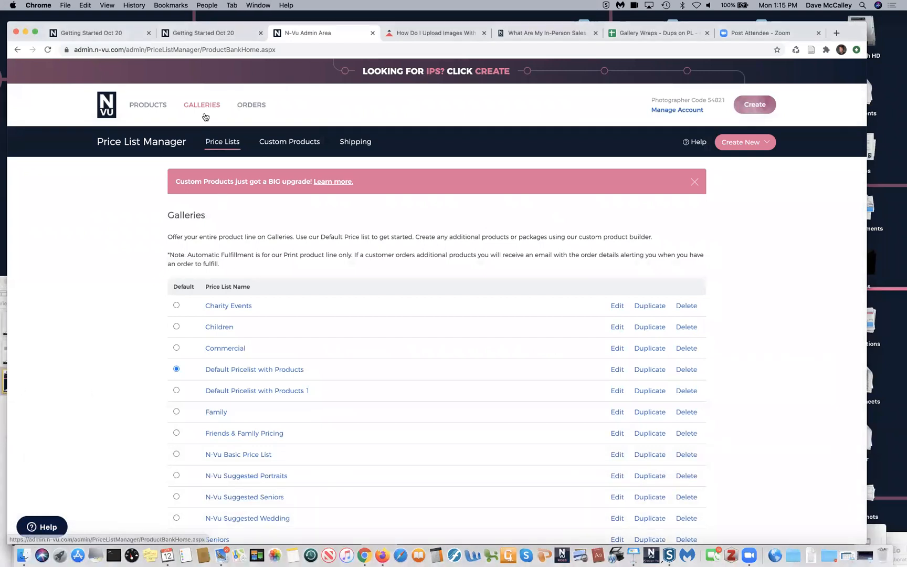
mouse_move(205, 109)
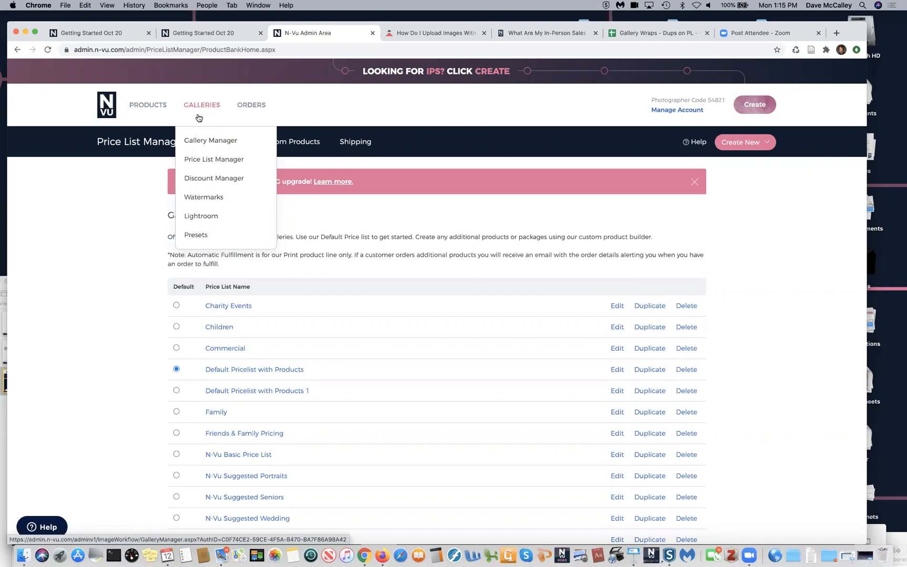
scroll(78, 245, "down", 3)
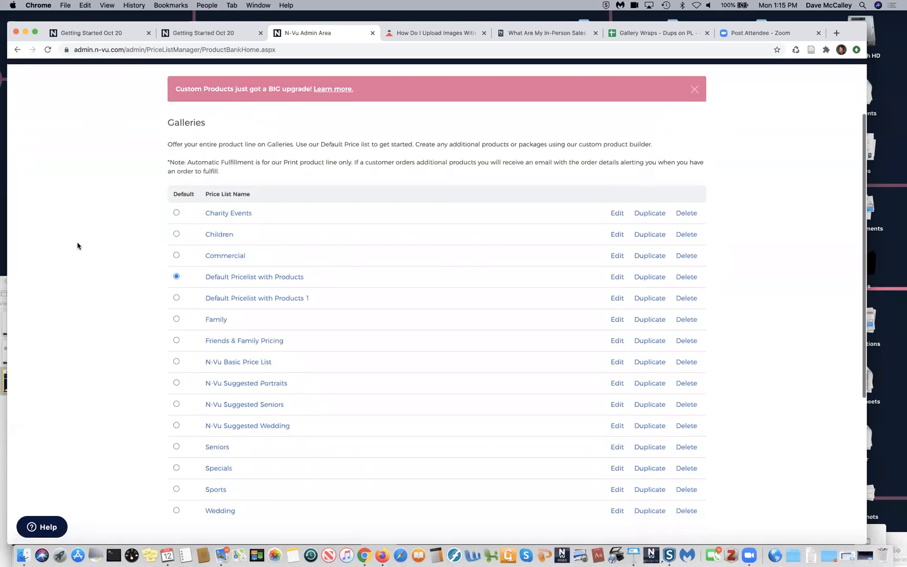
scroll(98, 199, "up", 3)
left_click(108, 113)
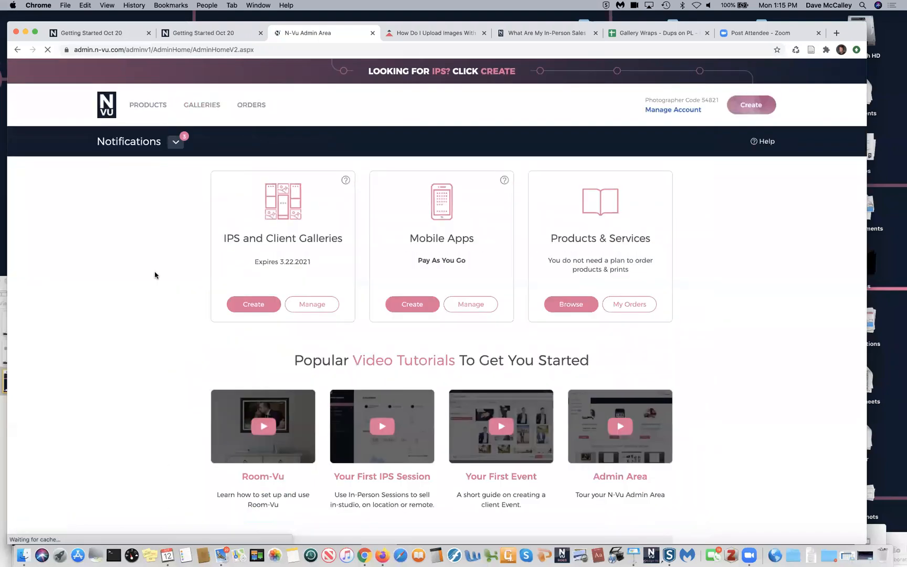
- Examine the home page's popular video tutorials, bonus webinars banner and quick links
scroll(154, 274, "down", 5)
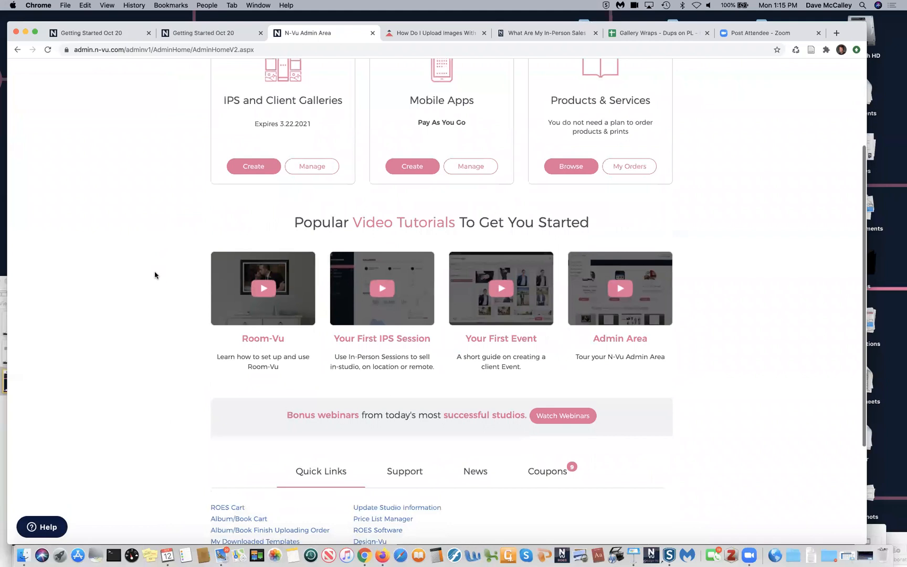
scroll(154, 274, "down", 1)
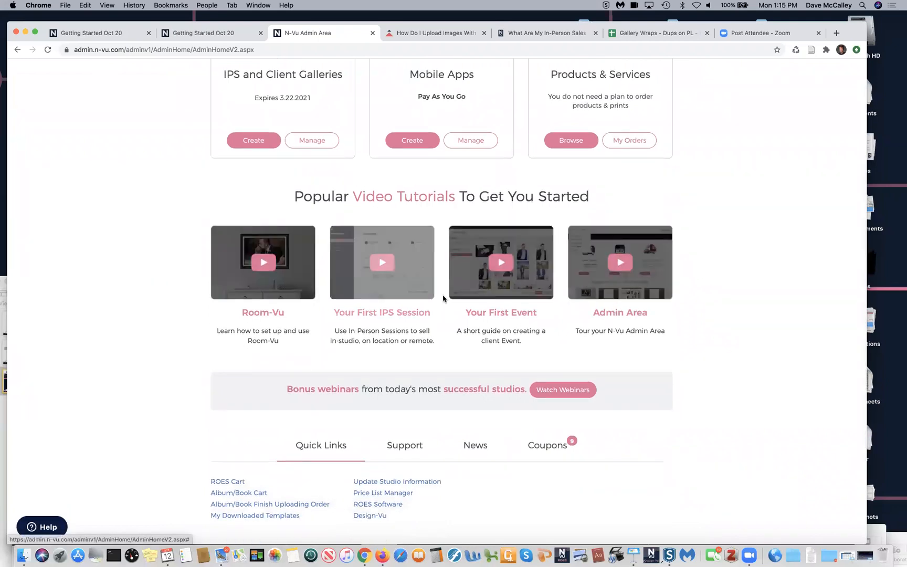
scroll(443, 299, "up", 3)
scroll(454, 382, "down", 5)
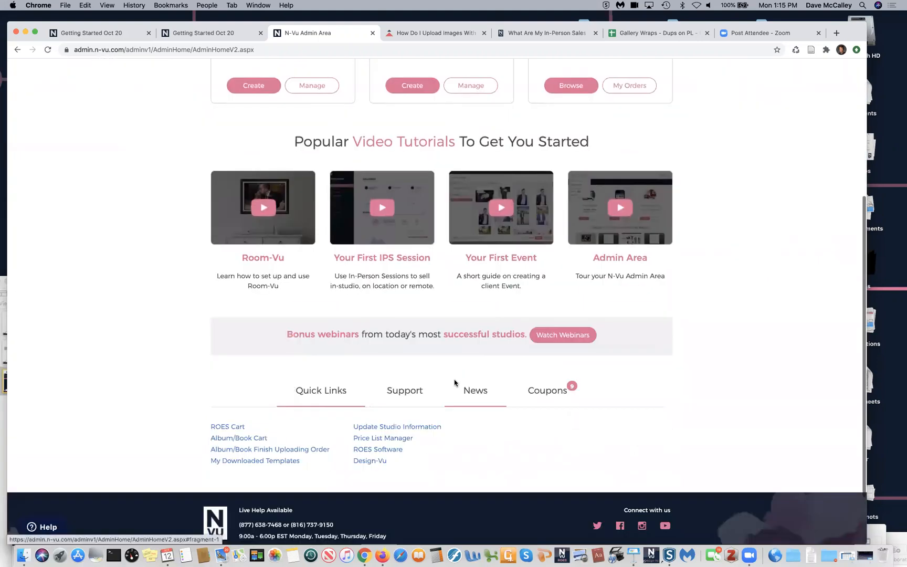
- Open the bonus webinars page and browse the videos in the N-Vu Webinar Creative playlist
left_click(565, 338)
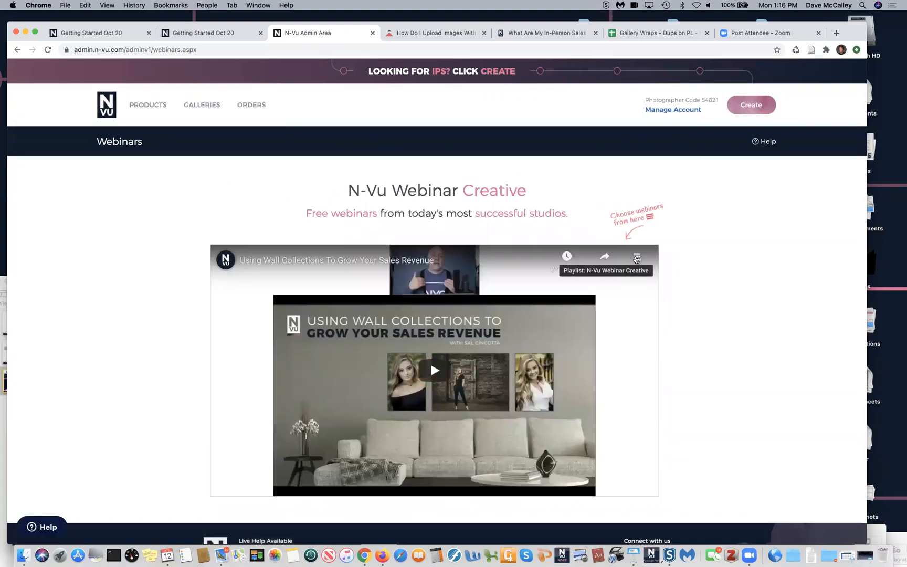
left_click(636, 261)
scroll(580, 326, "down", 15)
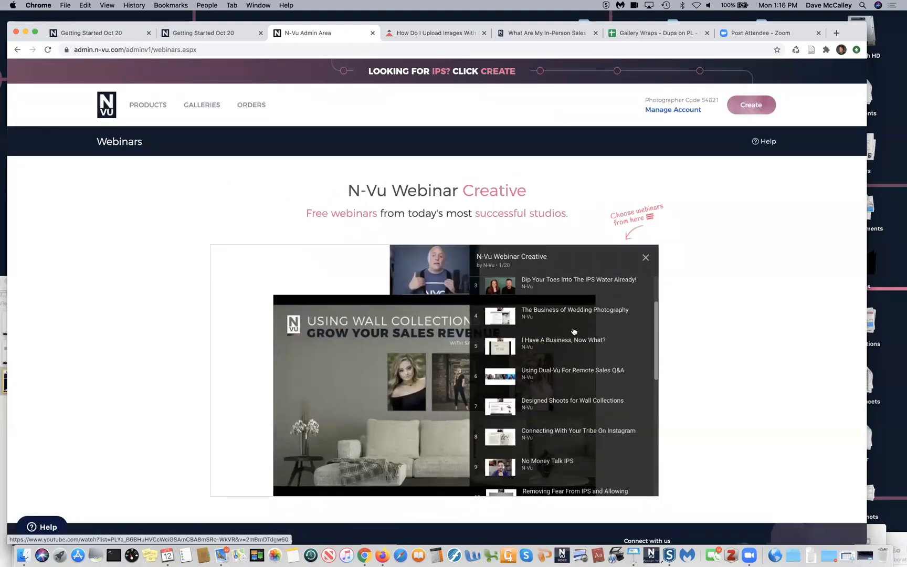
scroll(574, 331, "down", 3)
scroll(574, 331, "up", 8)
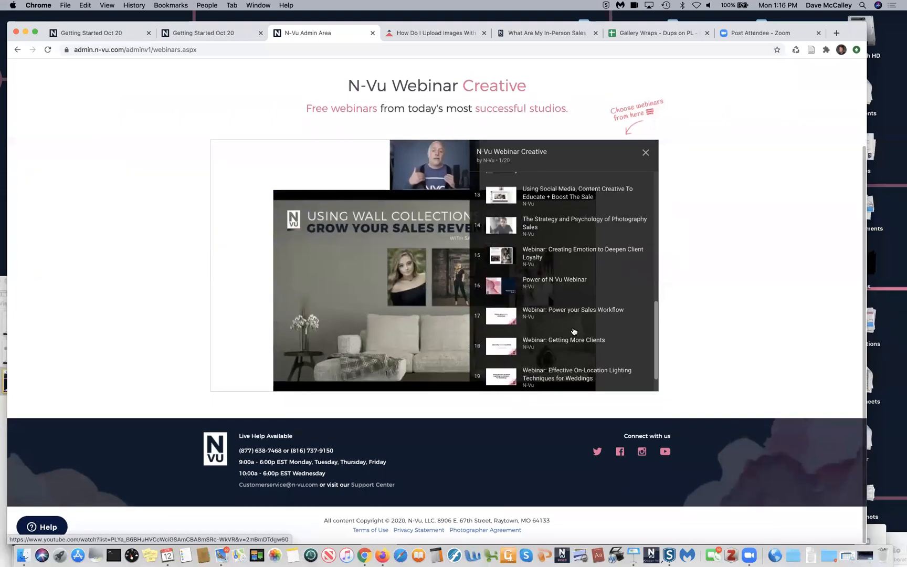
scroll(574, 331, "up", 3)
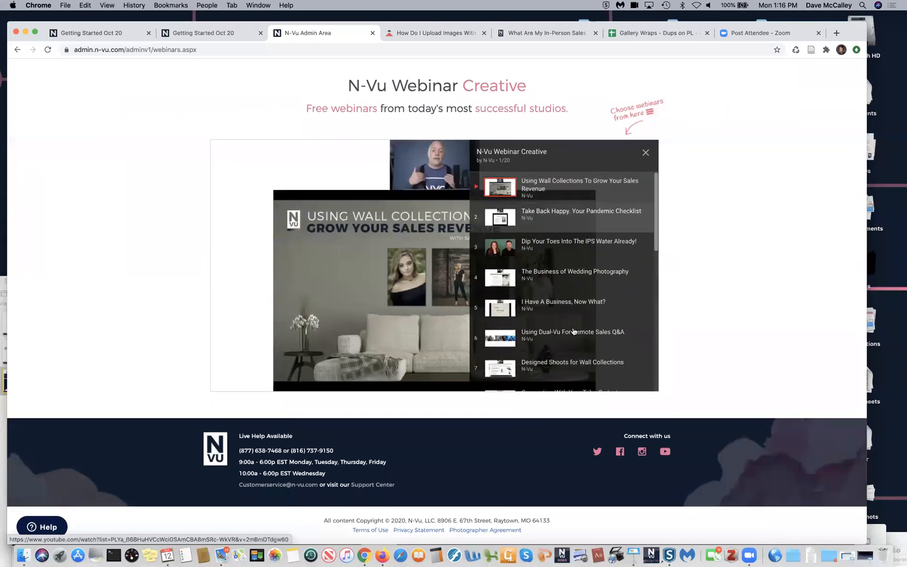
scroll(574, 331, "up", 2)
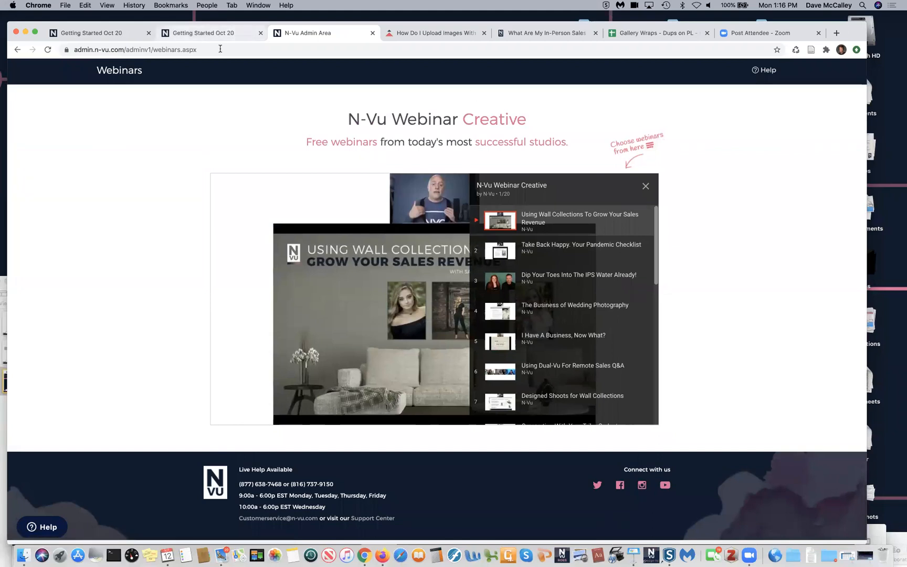
- Return from the webinars to the admin home page and show its IPS and Client Galleries, Mobile Apps and Products & Services cards
left_click(17, 51)
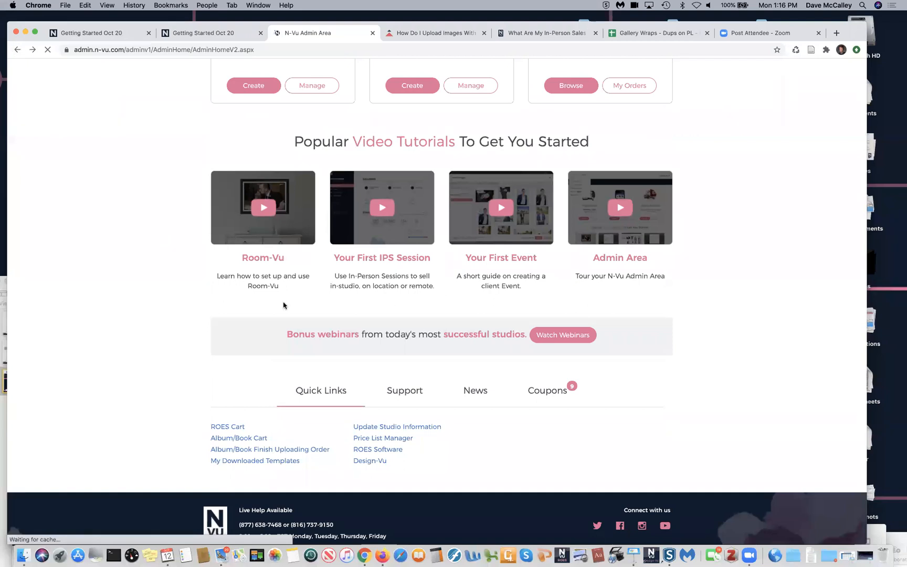
scroll(388, 358, "up", 3)
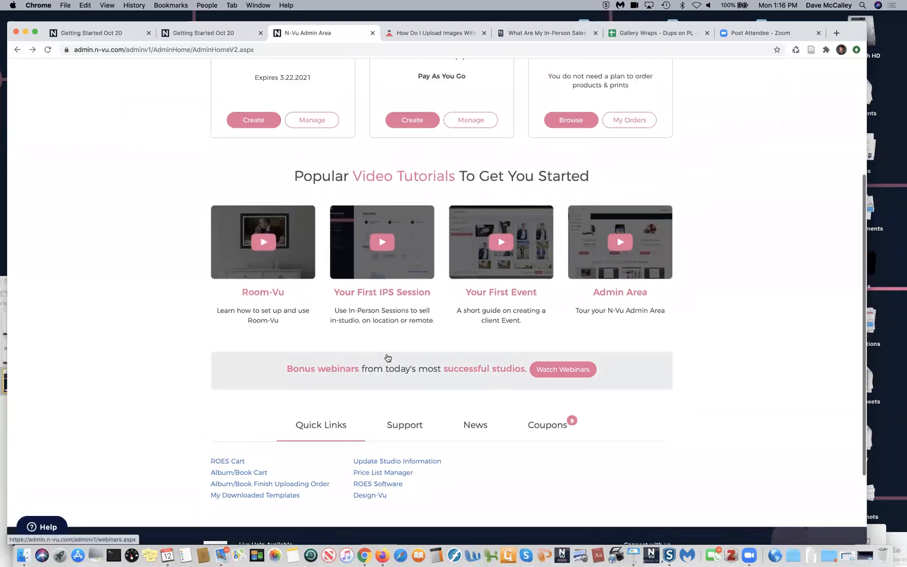
scroll(388, 357, "up", 2)
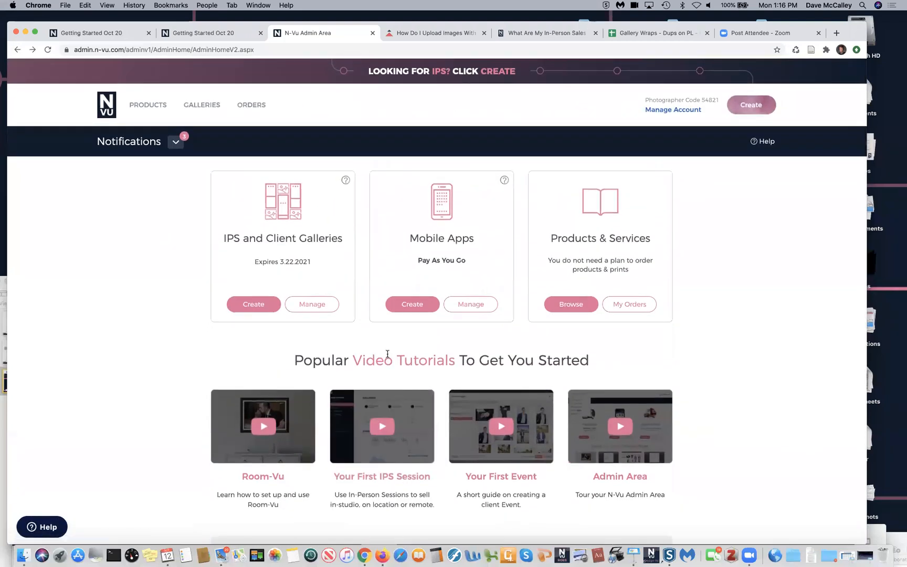